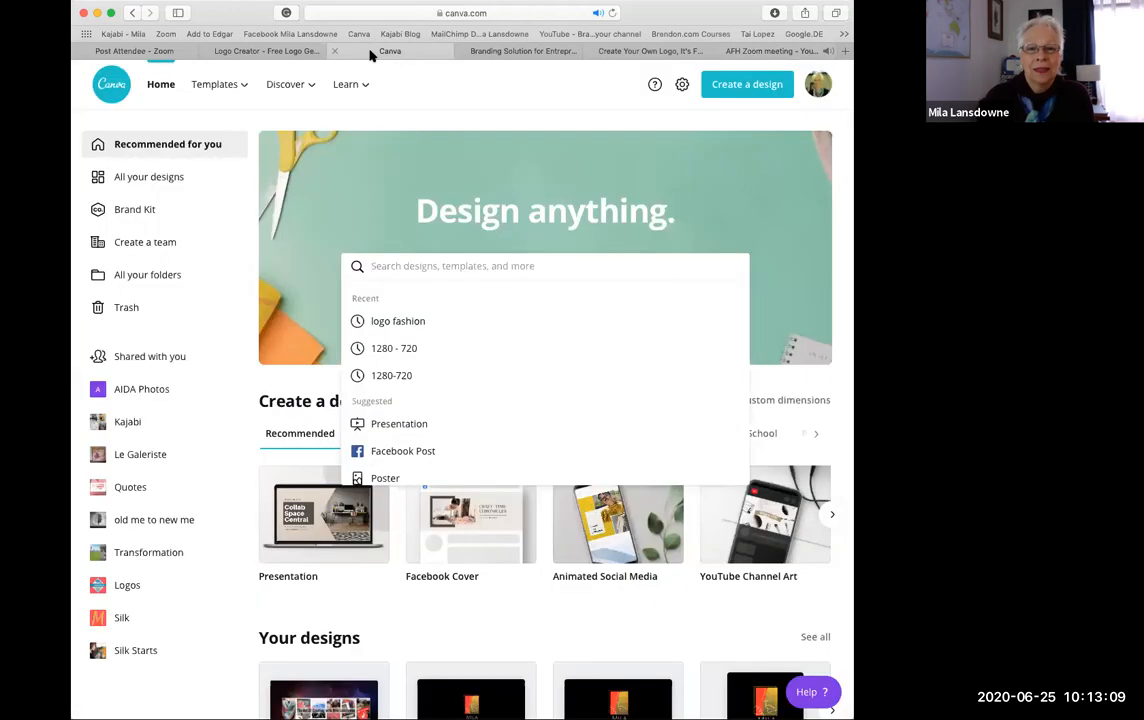
# Look over the home pages of the logo makers Hatchful, GraphicSprings and FreeLogoDesign
pyautogui.click(741, 207)
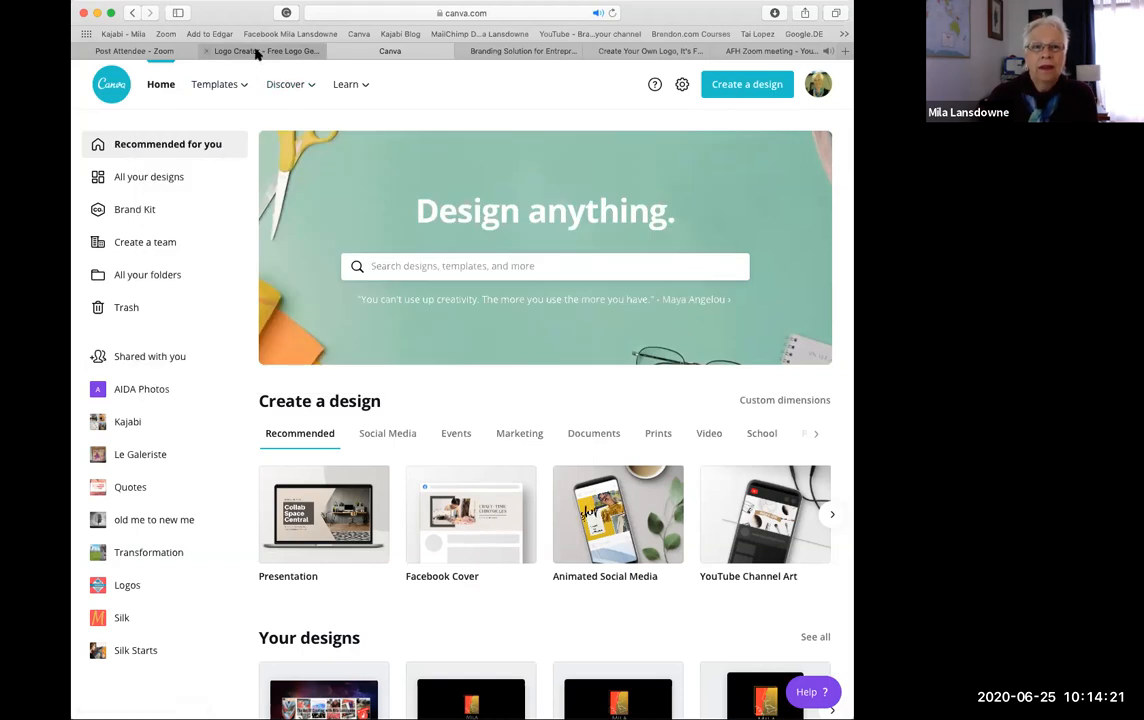
pyautogui.click(255, 52)
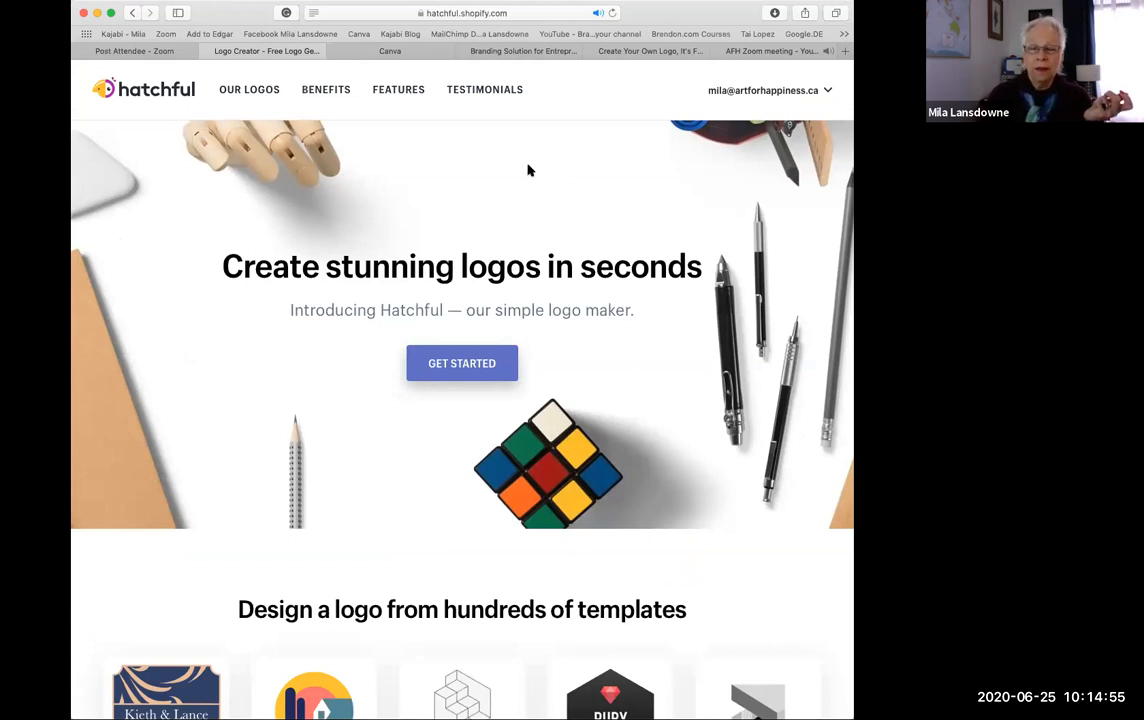
pyautogui.click(533, 57)
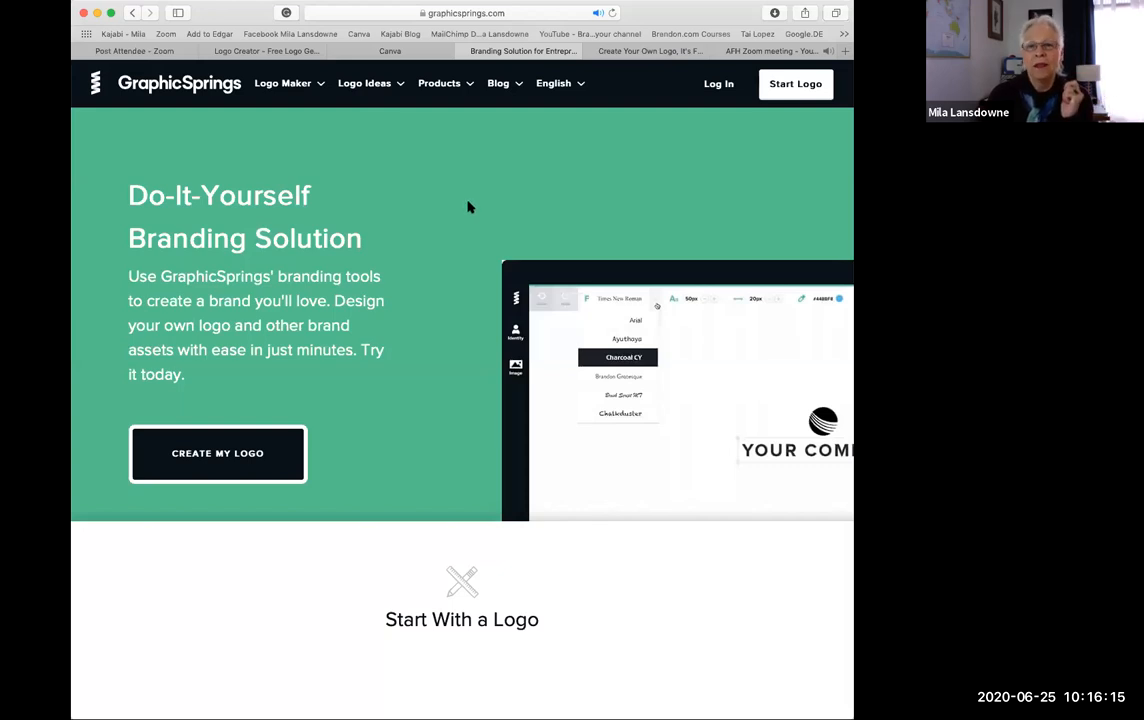
pyautogui.click(640, 52)
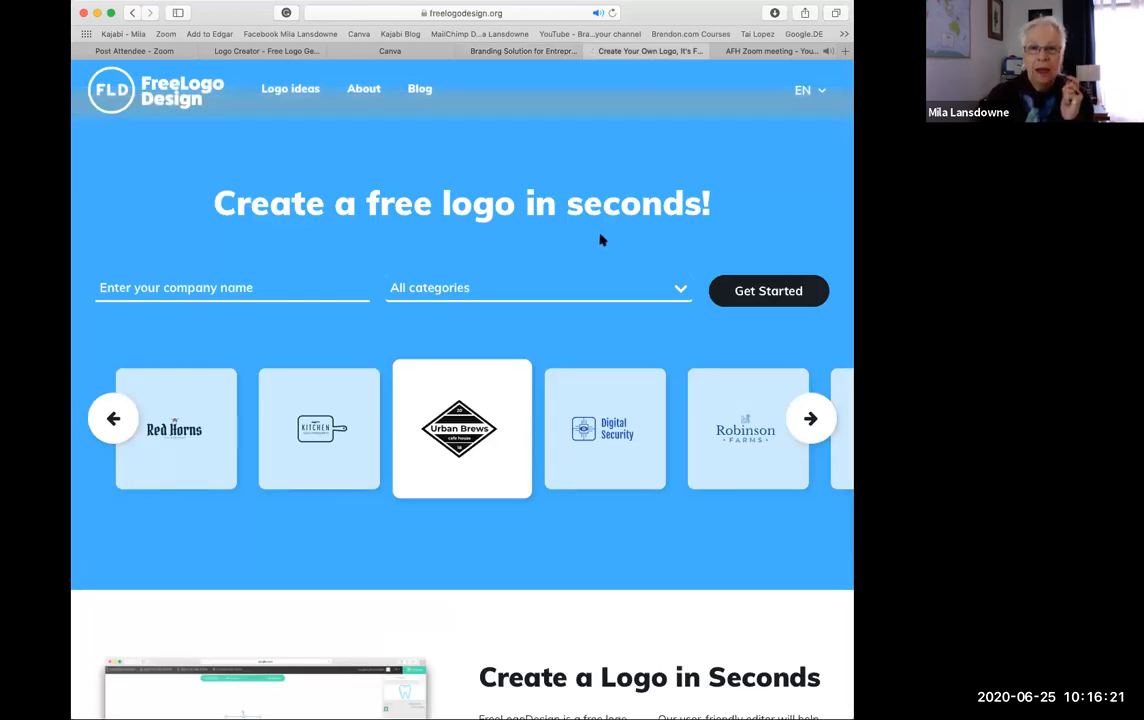
pyautogui.click(511, 50)
pyautogui.moveTo(555, 84)
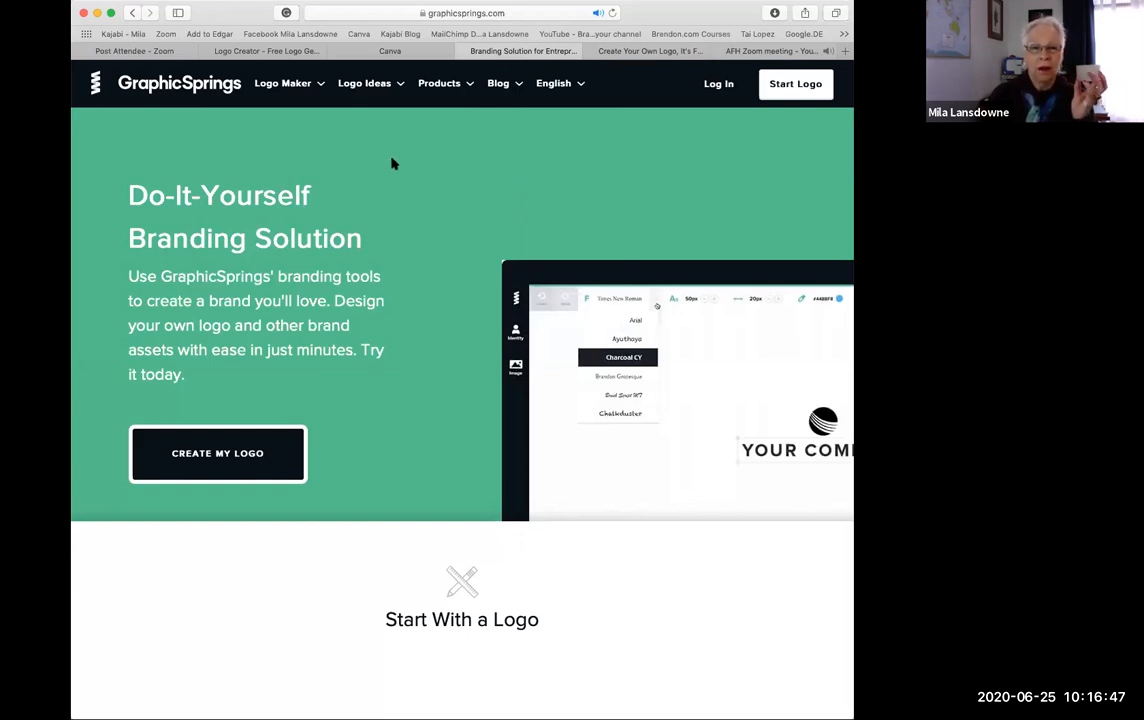
# Switch to the FreeLogoDesign site and enter "Mila Store" as the company name for the logo
pyautogui.click(648, 51)
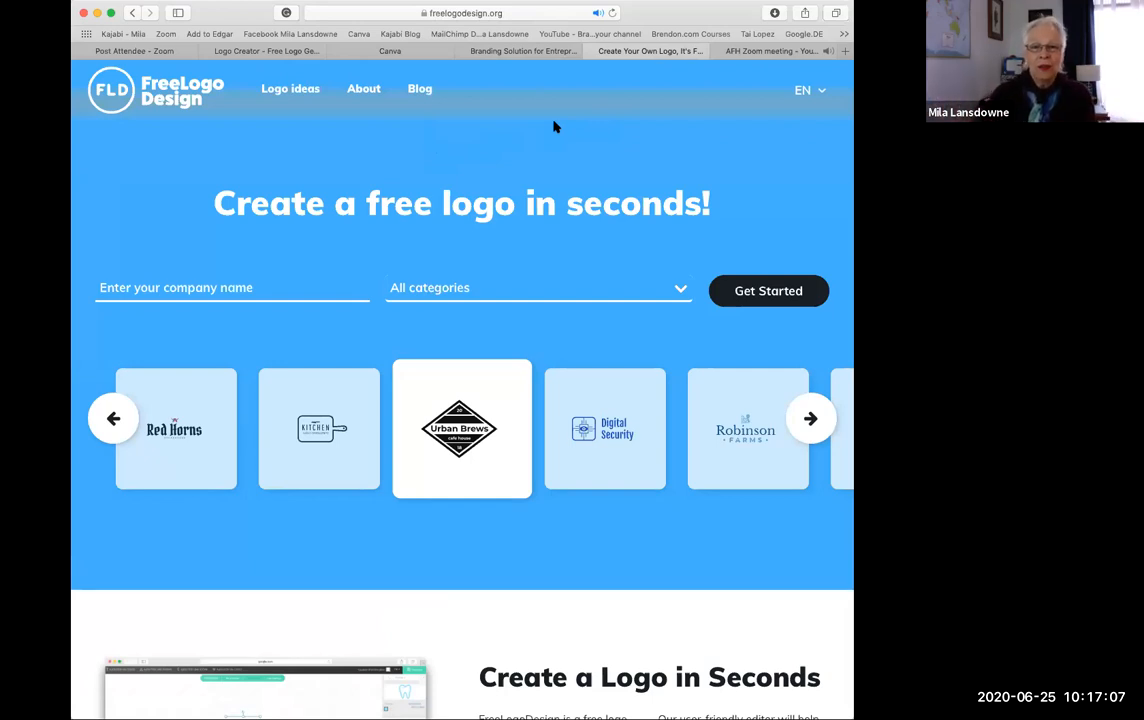
pyautogui.click(241, 288)
pyautogui.write('Mila Art')
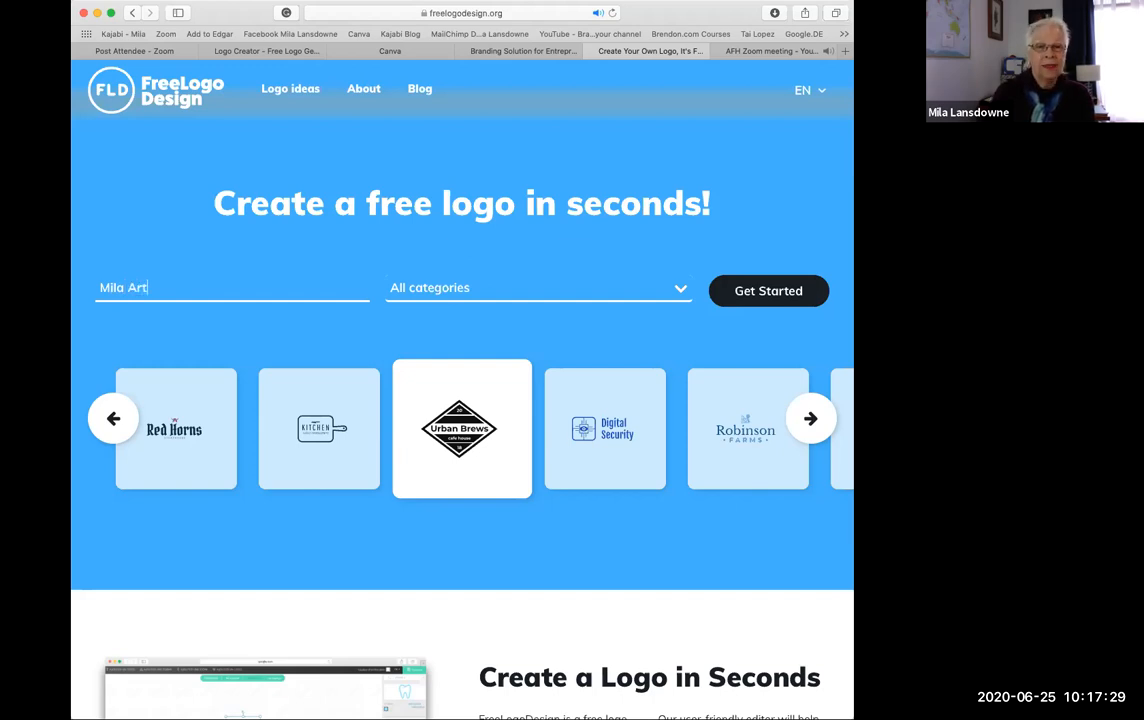
pyautogui.click(678, 291)
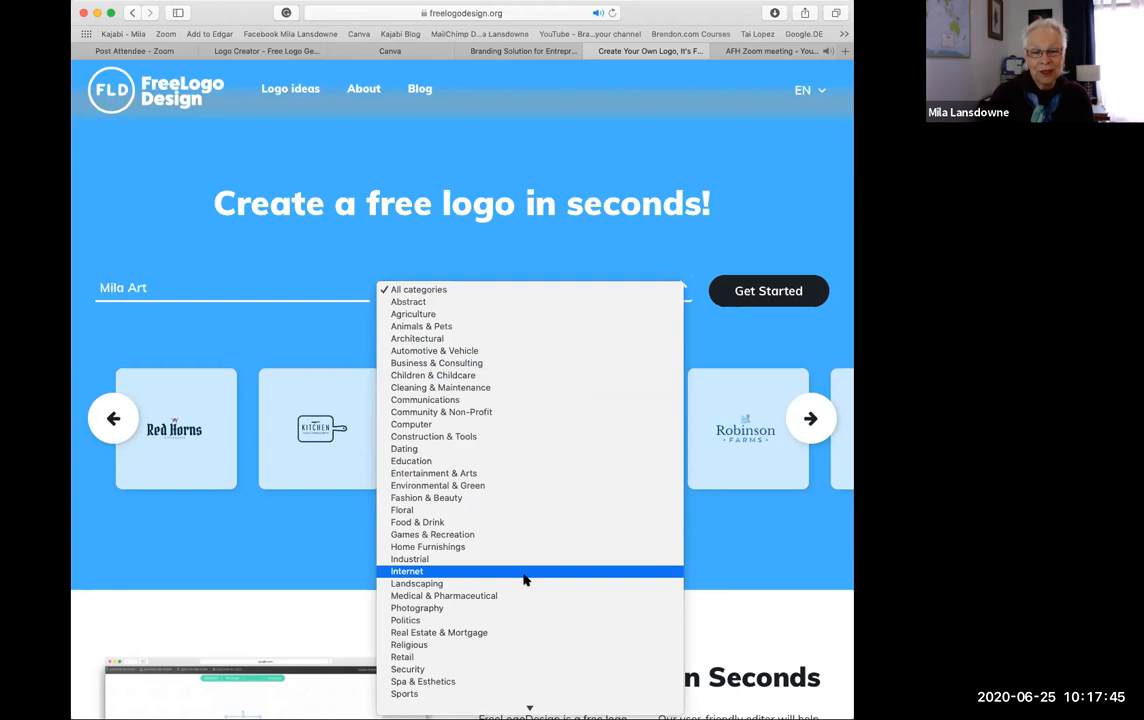
pyautogui.scroll(-2, 524, 580)
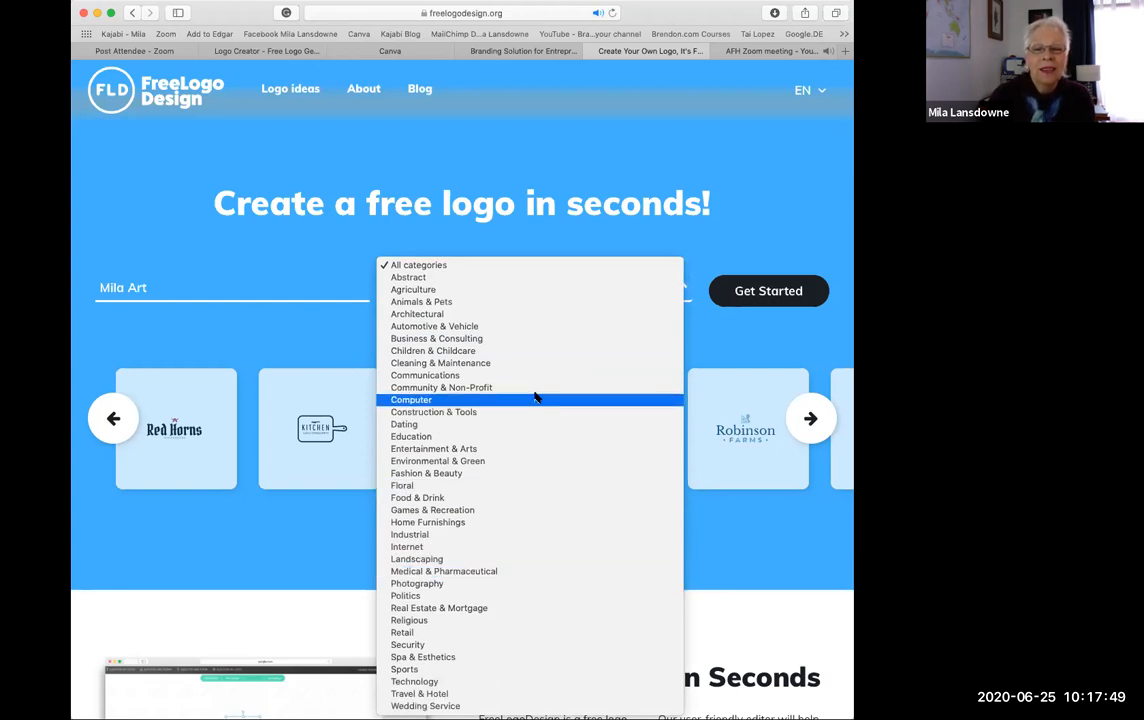
pyautogui.click(152, 288)
pyautogui.press('BackSpace')
pyautogui.press('BackSpace')
pyautogui.write('Store')
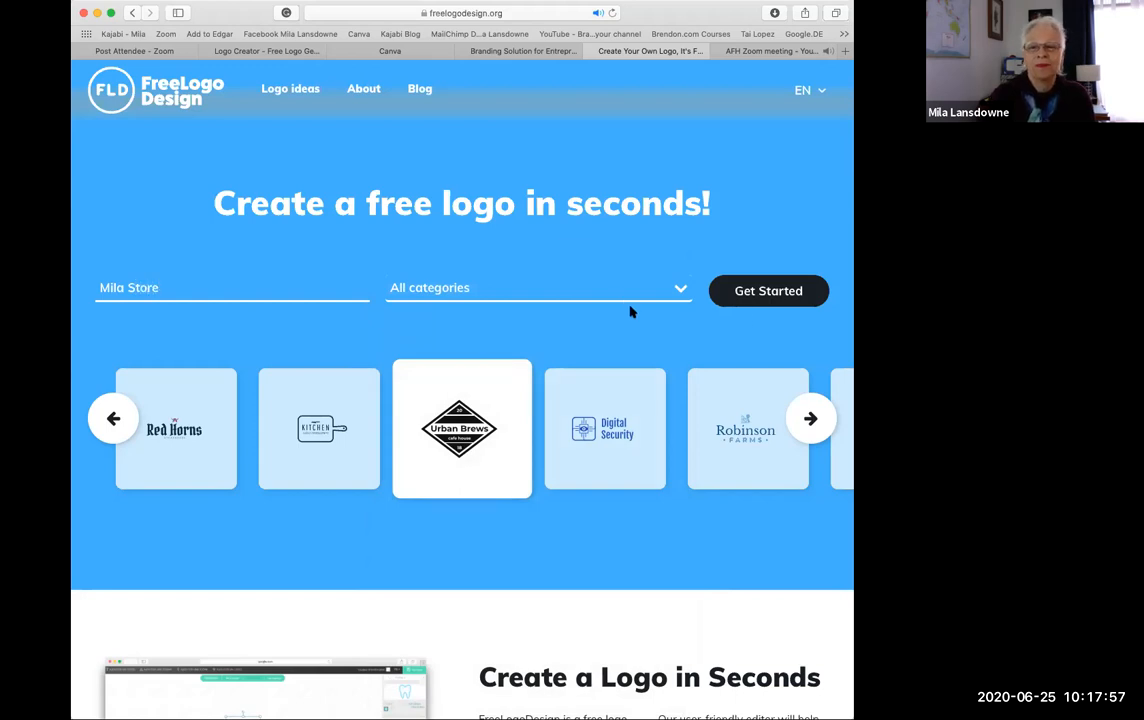
# Start a logo in the Fashion & Beauty category and add the template with pink lips above the company name
pyautogui.click(679, 290)
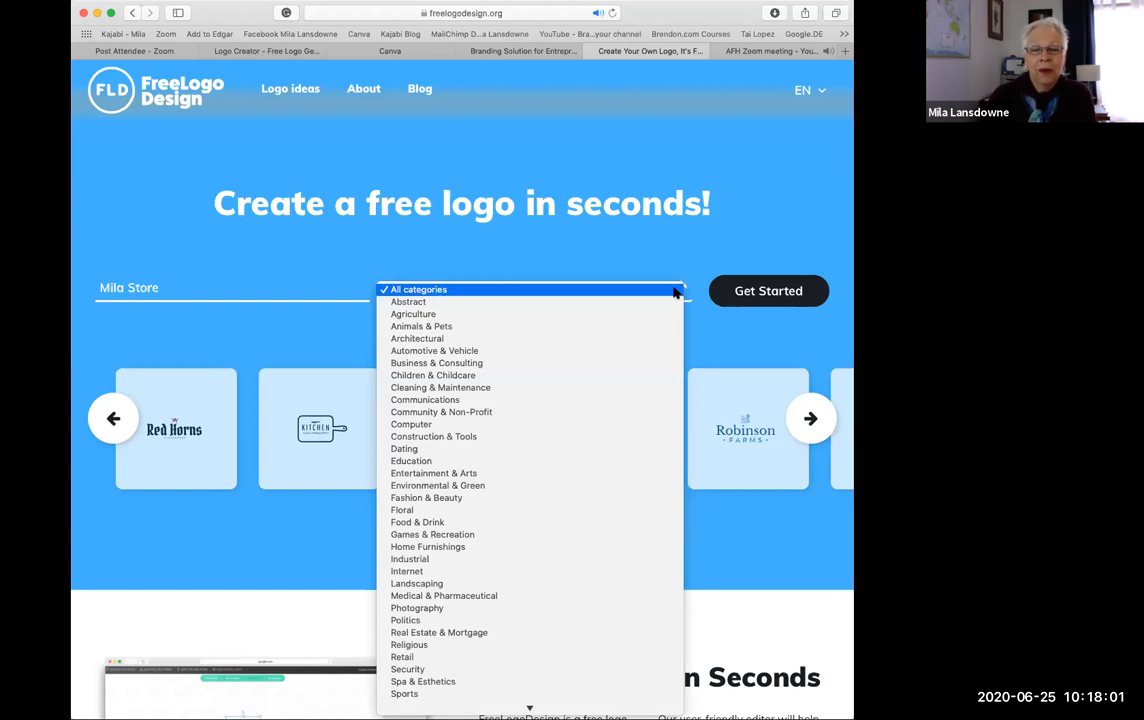
pyautogui.click(476, 499)
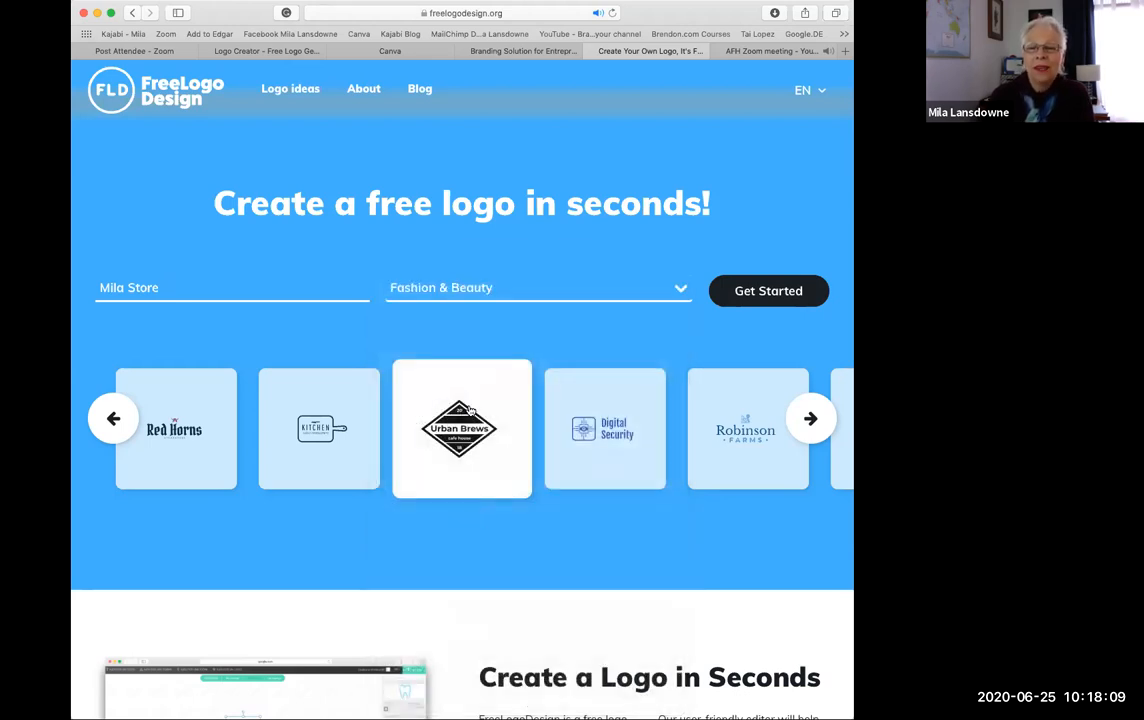
pyautogui.click(769, 292)
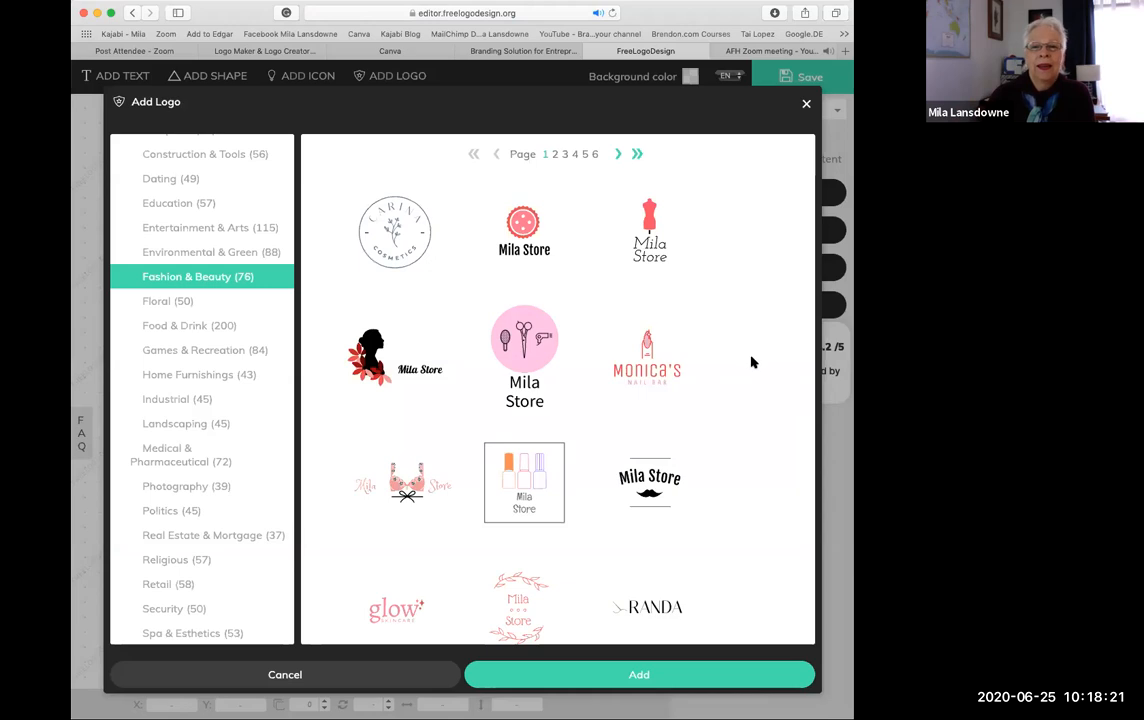
pyautogui.scroll(-3, 601, 332)
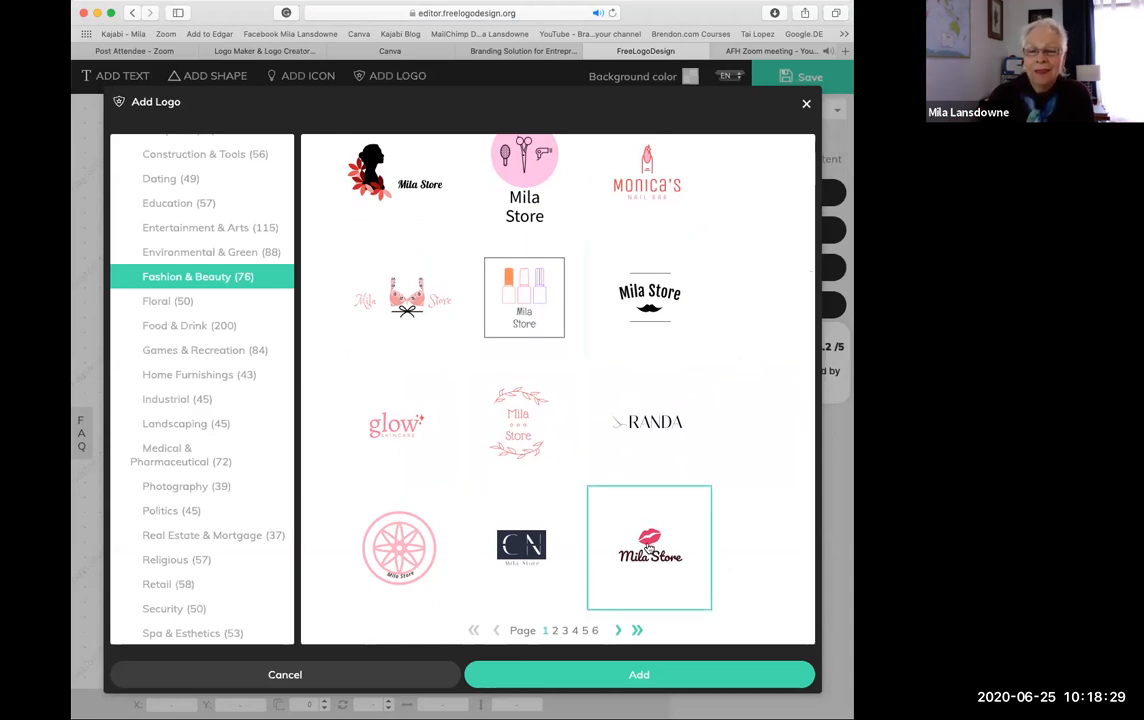
pyautogui.click(637, 676)
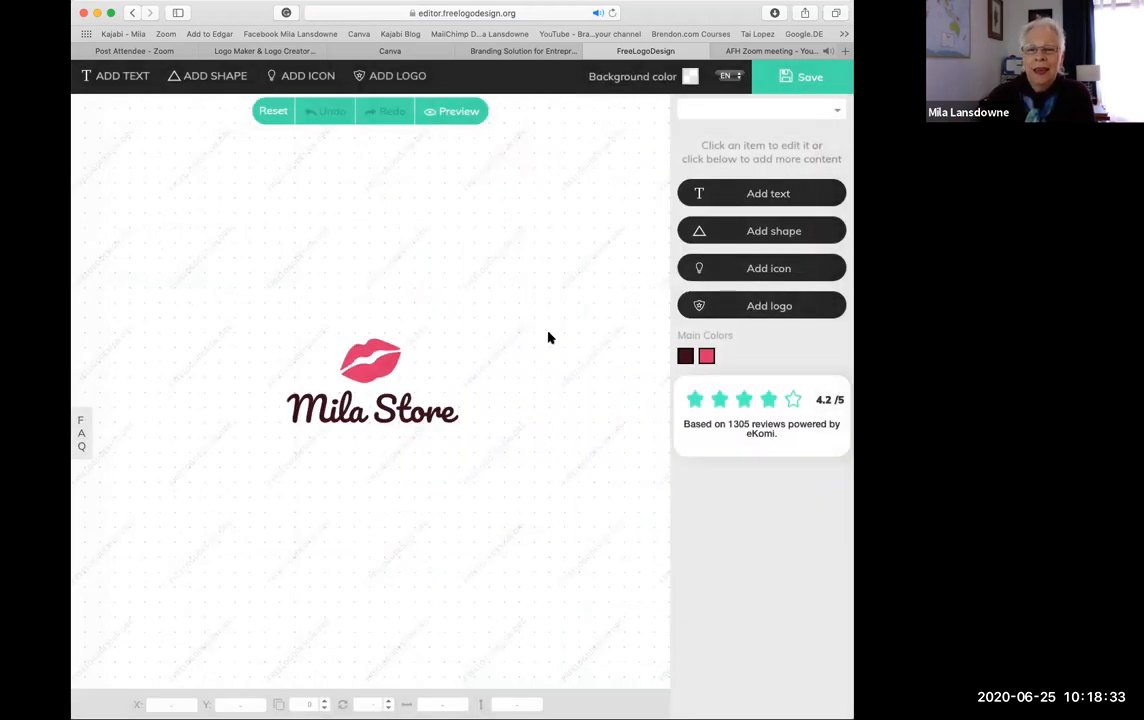
# Recolor the lips shape in the logo to orange
pyautogui.click(370, 358)
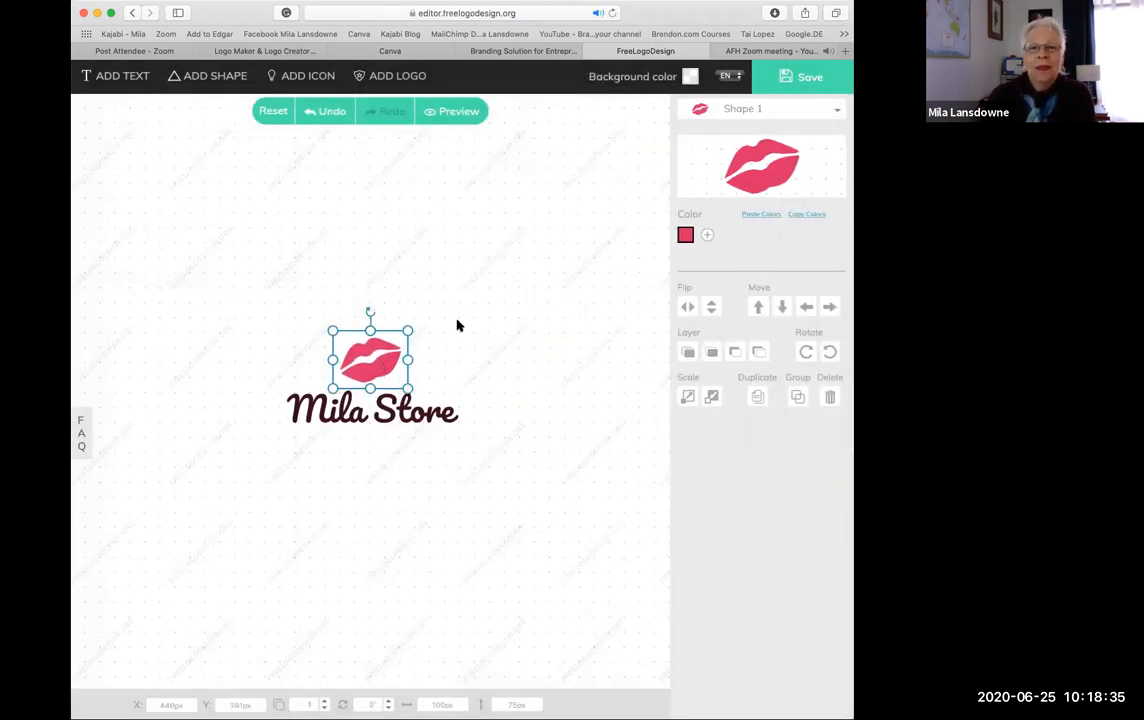
pyautogui.click(685, 236)
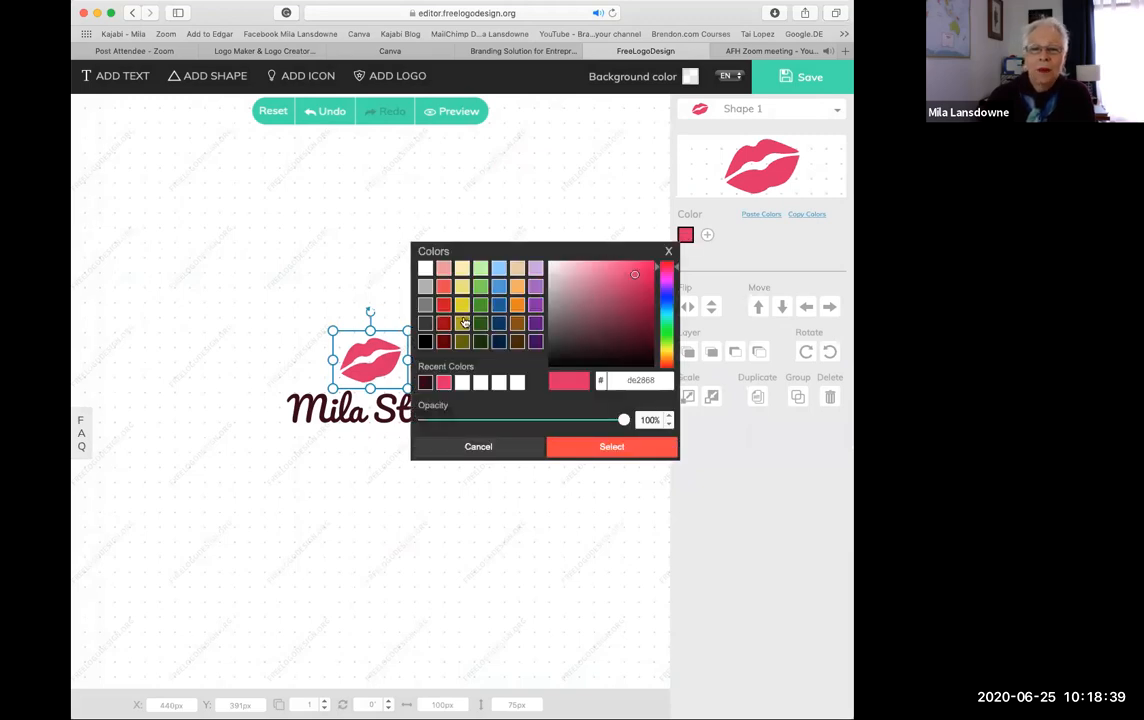
pyautogui.click(462, 304)
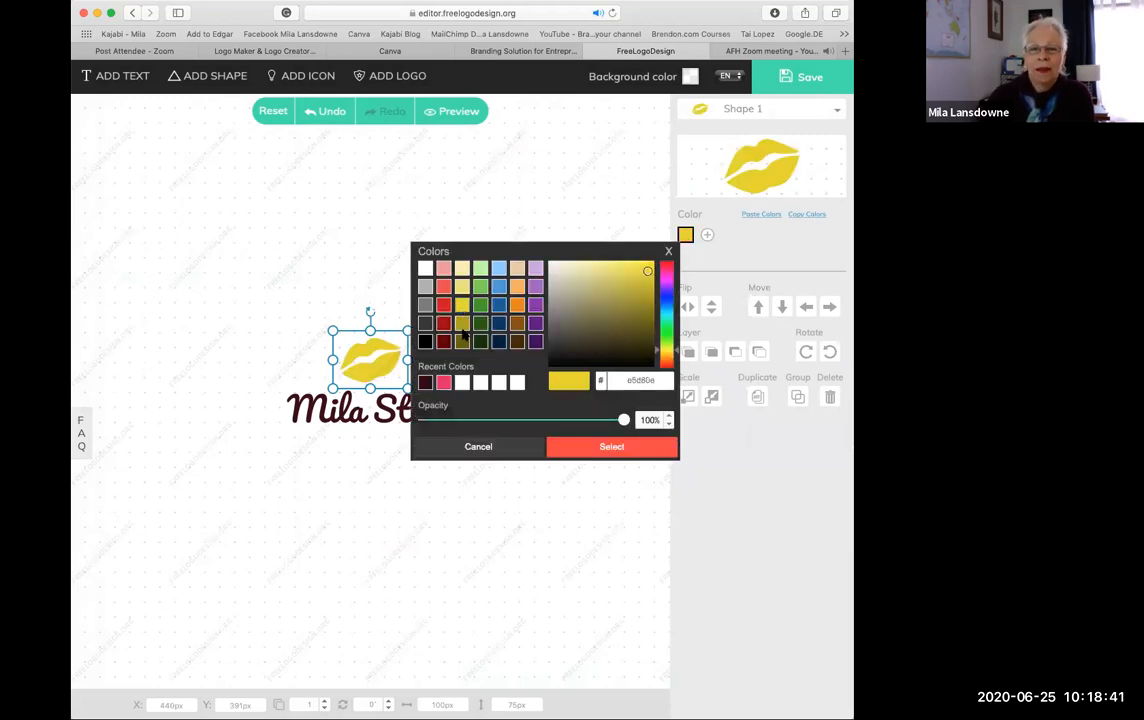
pyautogui.click(517, 305)
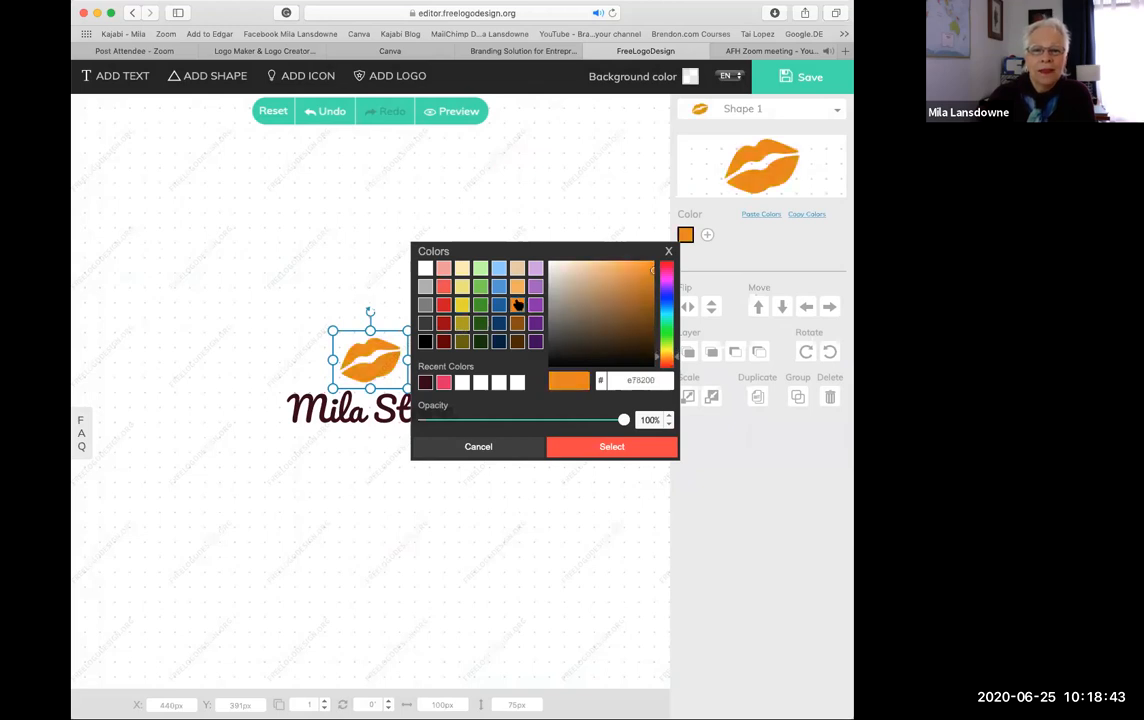
pyautogui.click(608, 447)
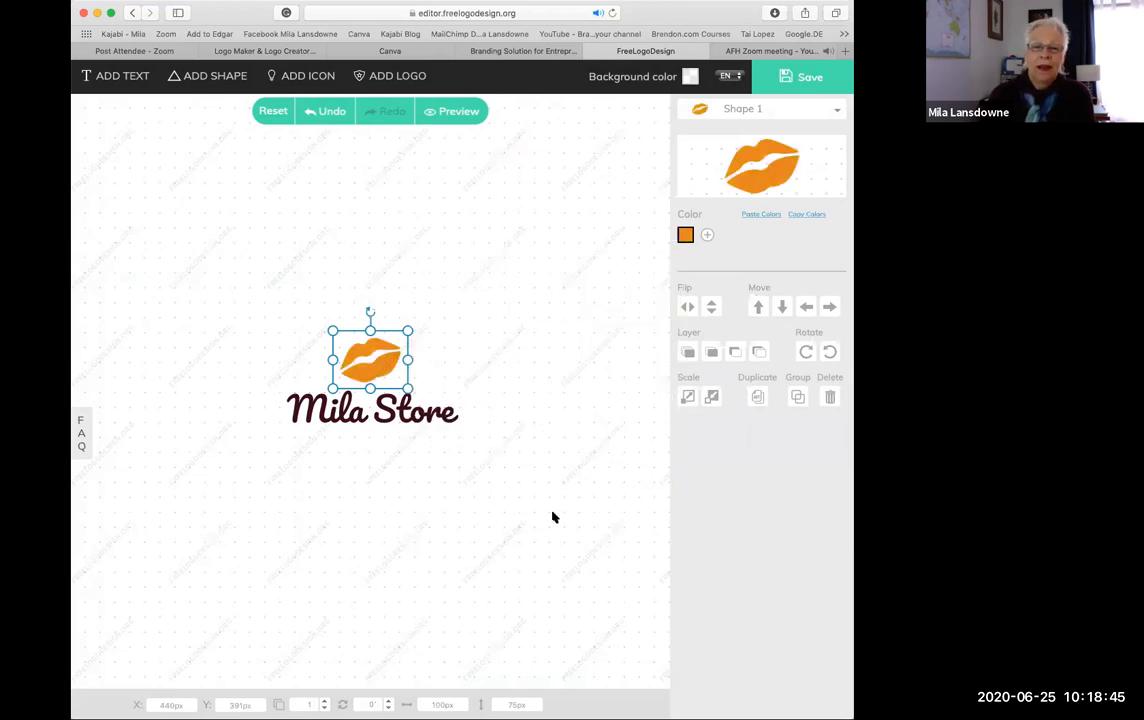
# Change the font of the "Mila Store" logo text to Parisienne
pyautogui.click(418, 412)
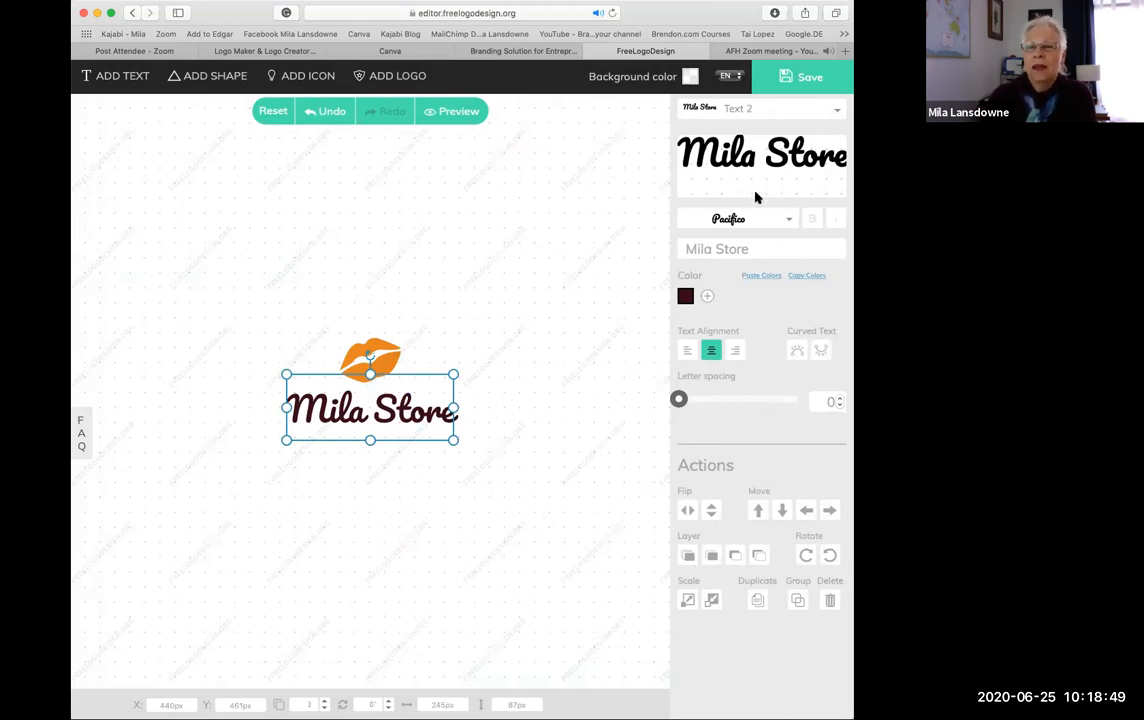
pyautogui.click(788, 219)
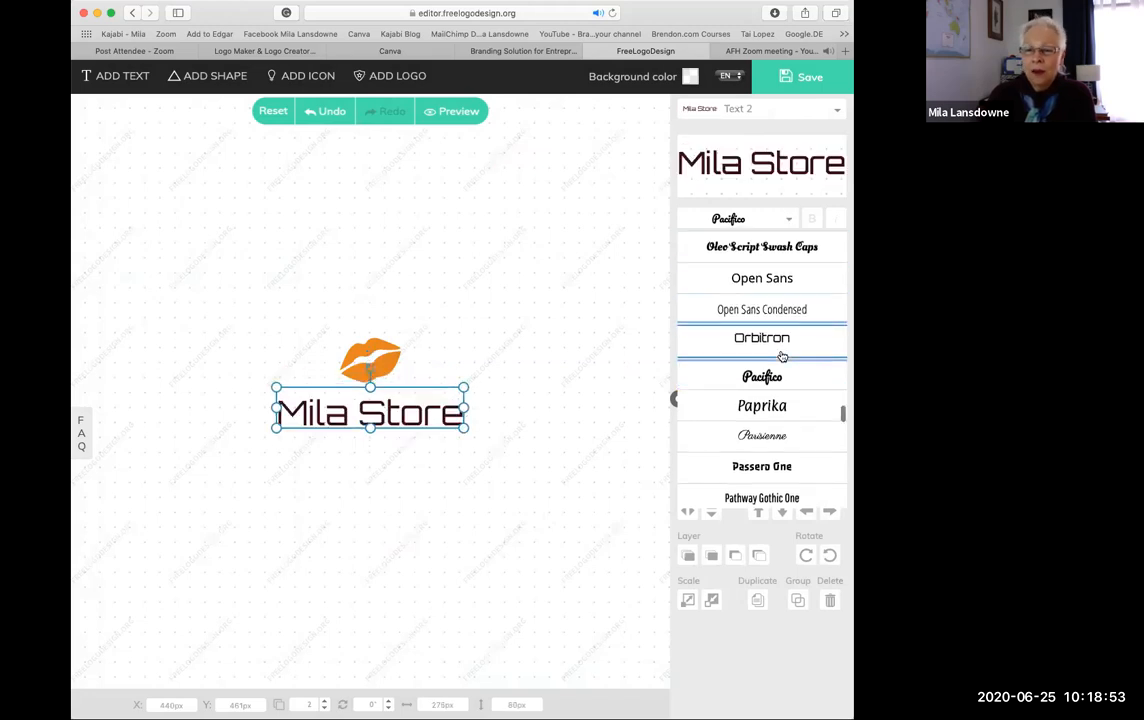
pyautogui.click(772, 427)
pyautogui.click(562, 365)
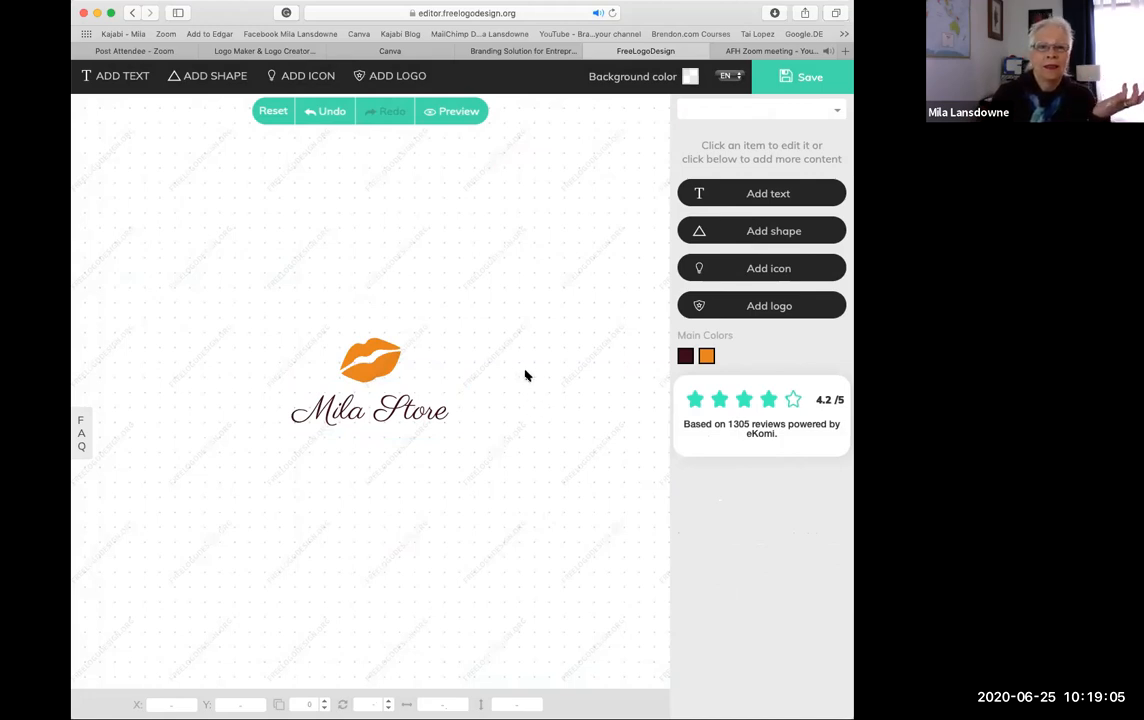
# Save the finished logo, reopen it in the editor, and save it again
pyautogui.click(812, 78)
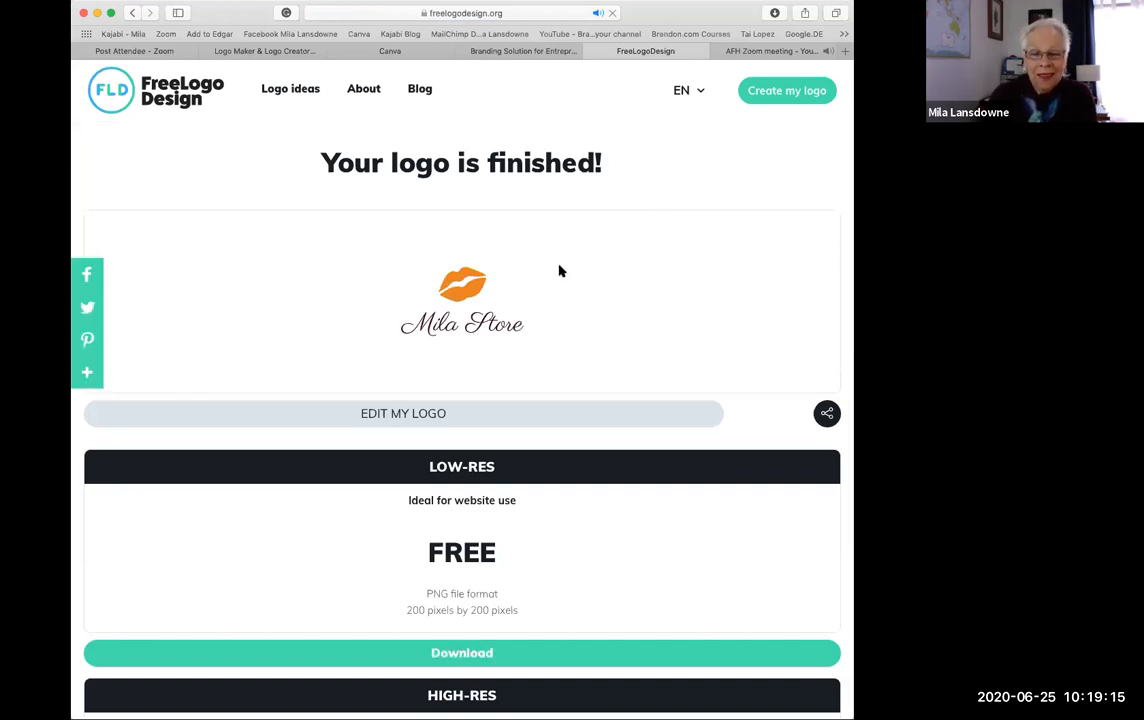
pyautogui.click(452, 412)
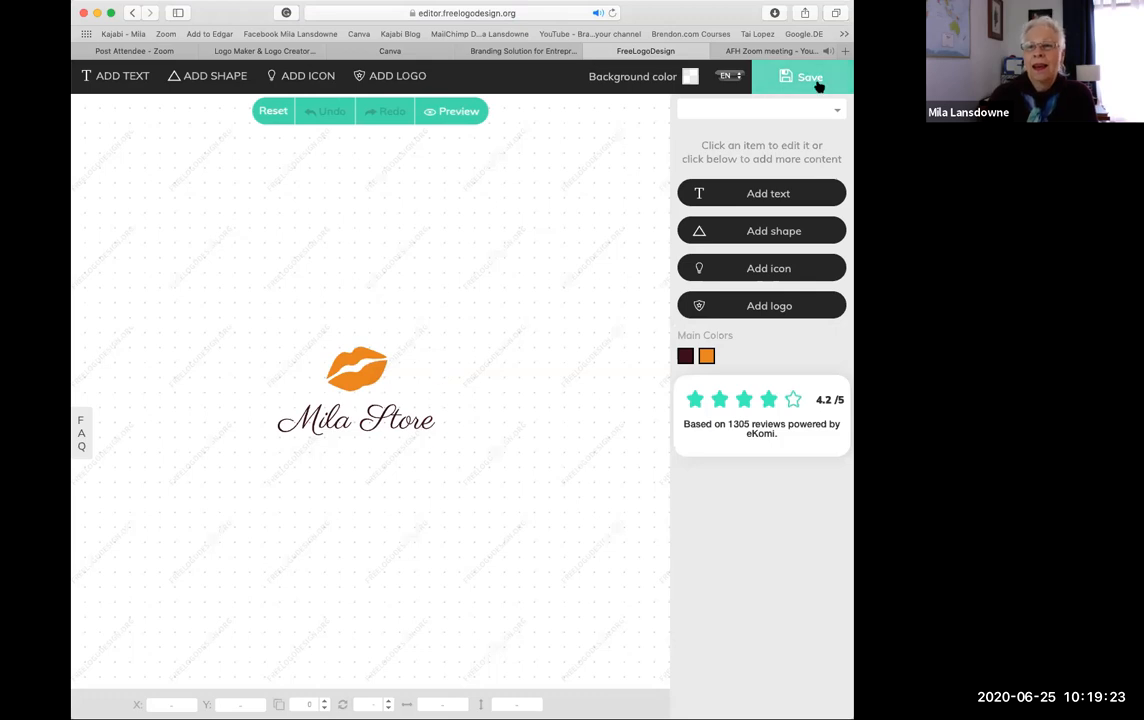
pyautogui.click(814, 80)
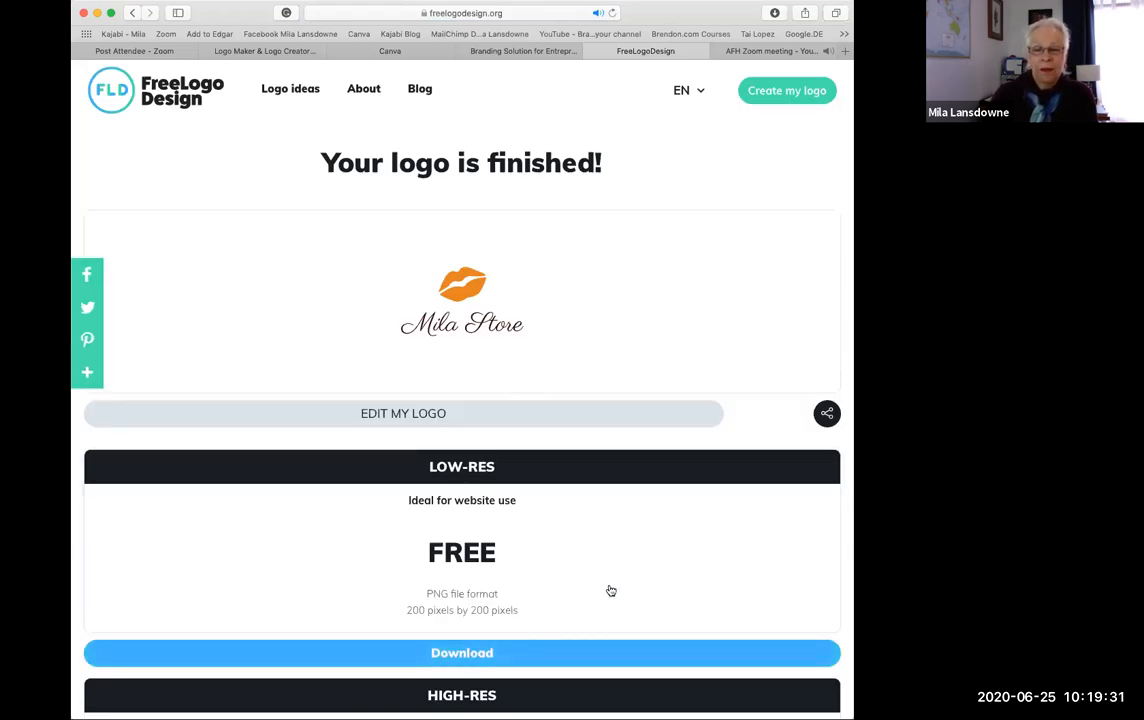
# Review the low-res and high-res download options offered for the finished logo
pyautogui.scroll(-3, 610, 580)
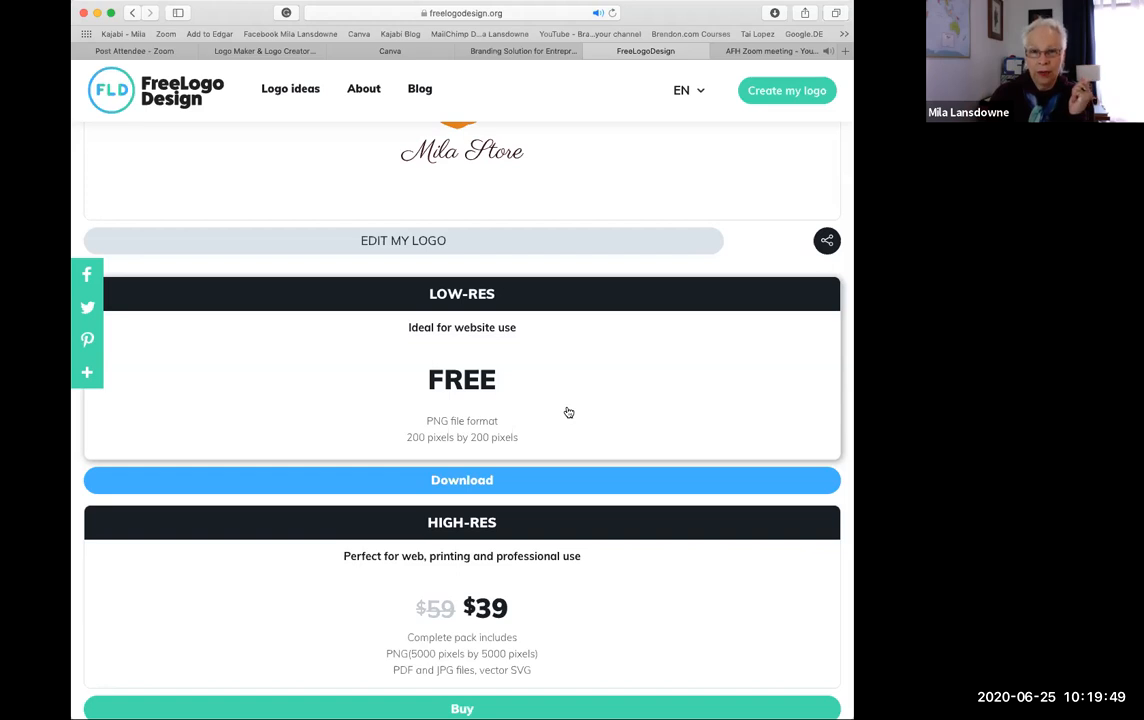
pyautogui.scroll(3, 570, 413)
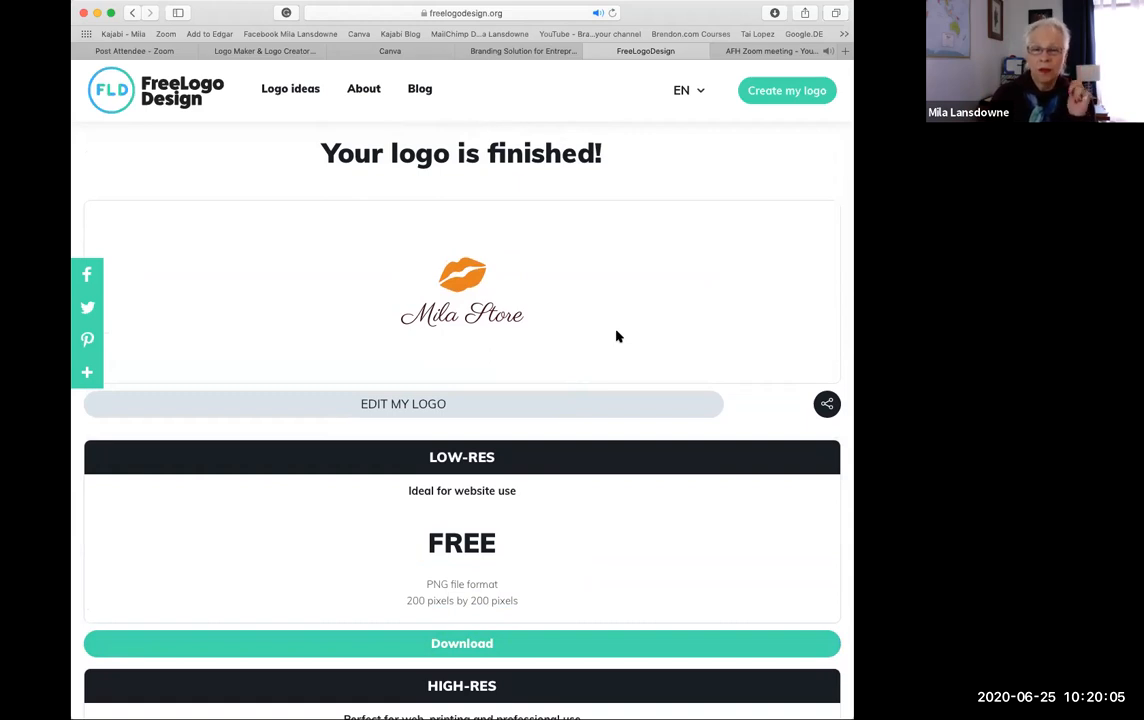
pyautogui.scroll(-5, 616, 335)
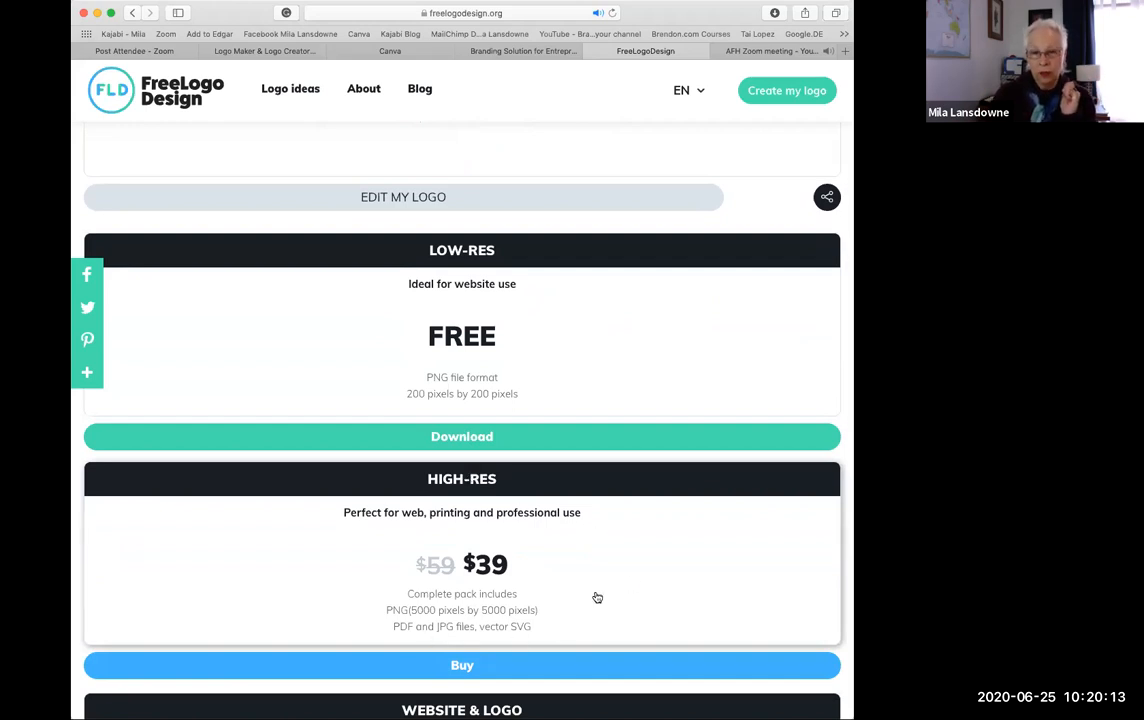
pyautogui.scroll(5, 597, 597)
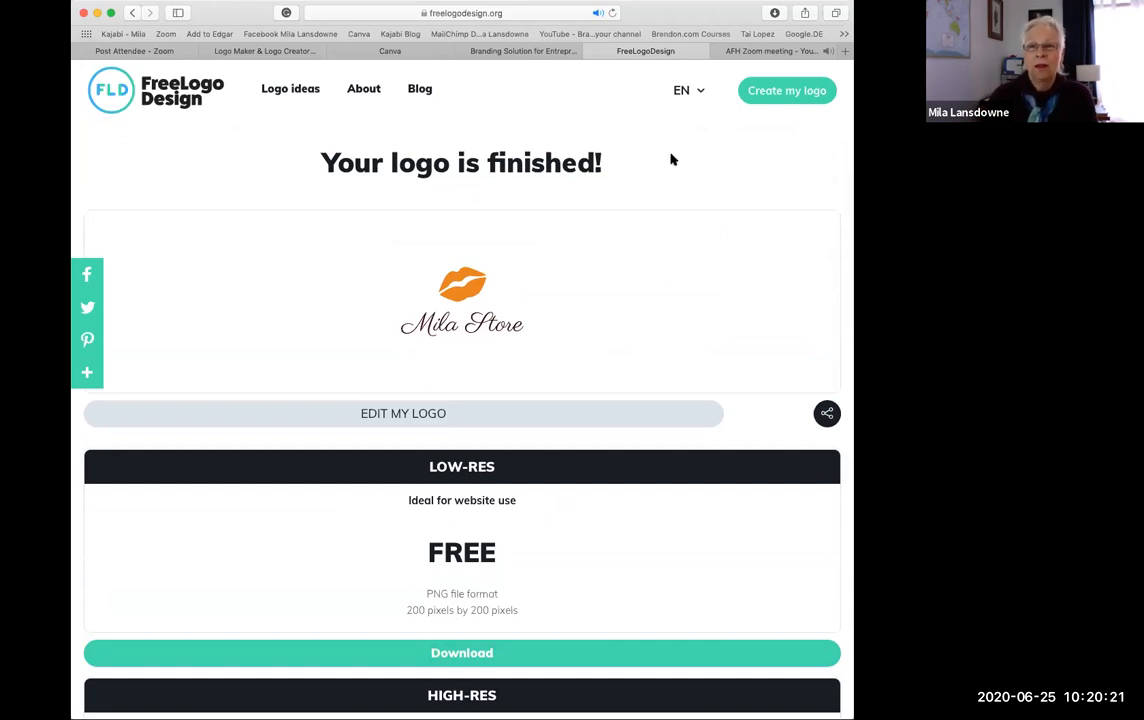
# Switch to the GraphicSprings site and open its logo maker page
pyautogui.click(510, 57)
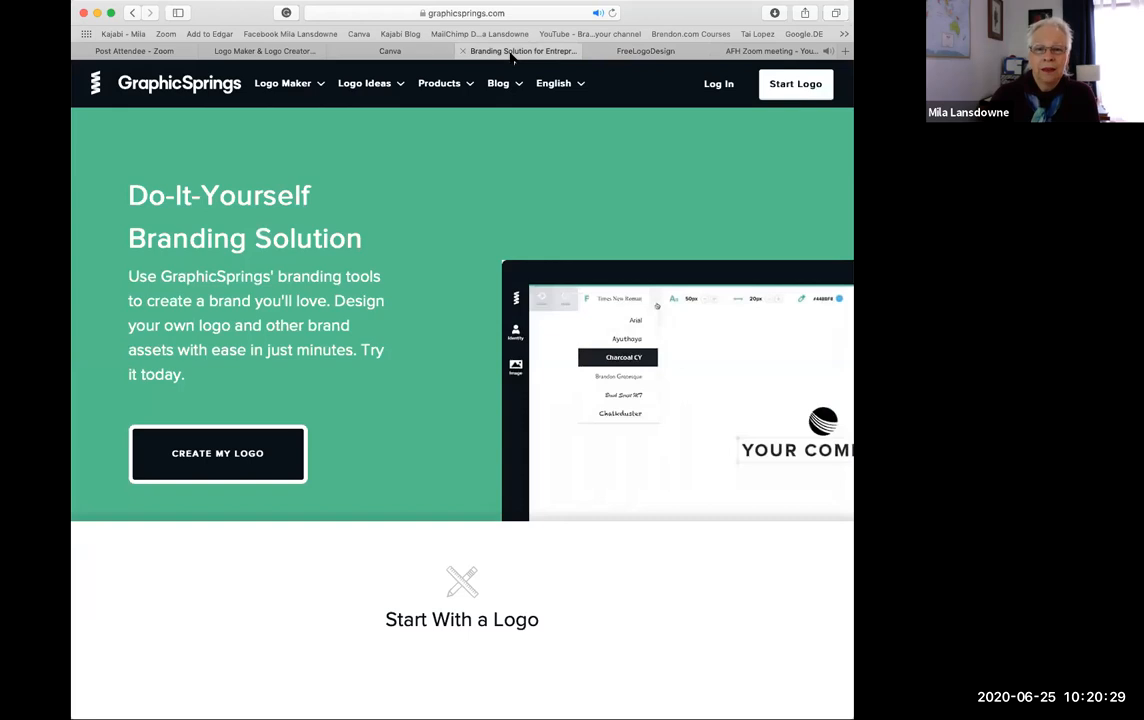
pyautogui.click(237, 453)
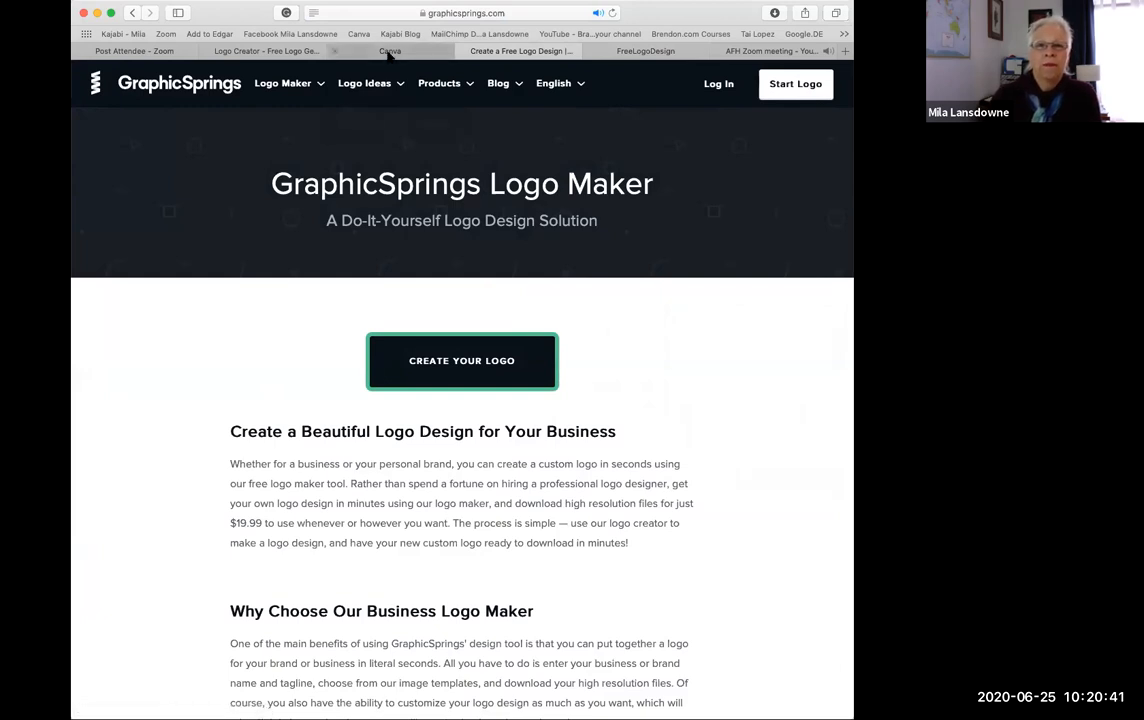
# Switch to the Hatchful site, start a new logo, and continue with Fashion as the business space
pyautogui.click(264, 54)
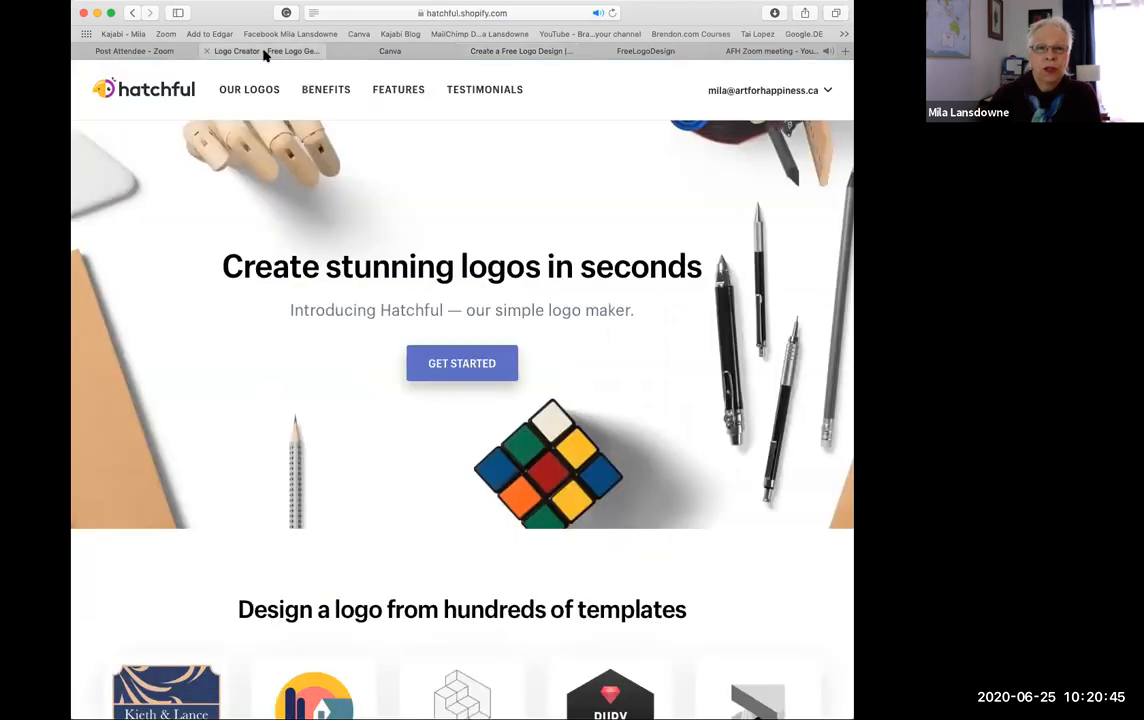
pyautogui.scroll(-1, 606, 233)
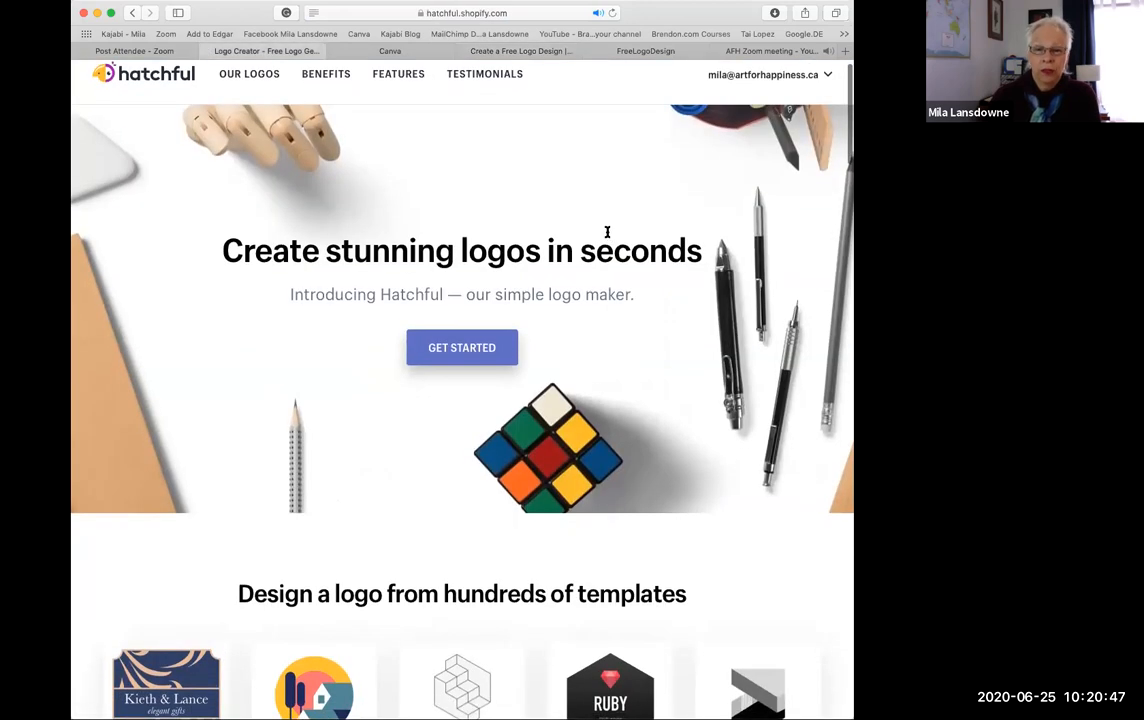
pyautogui.scroll(-1, 606, 233)
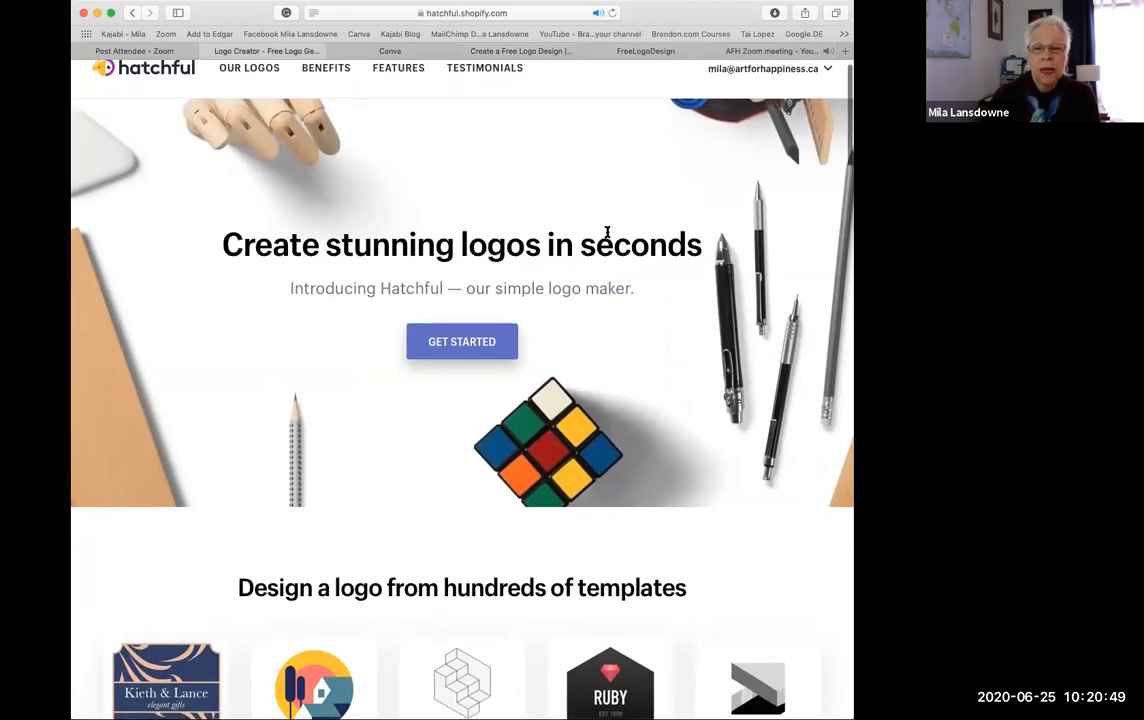
pyautogui.scroll(-2, 606, 233)
pyautogui.scroll(-2, 605, 232)
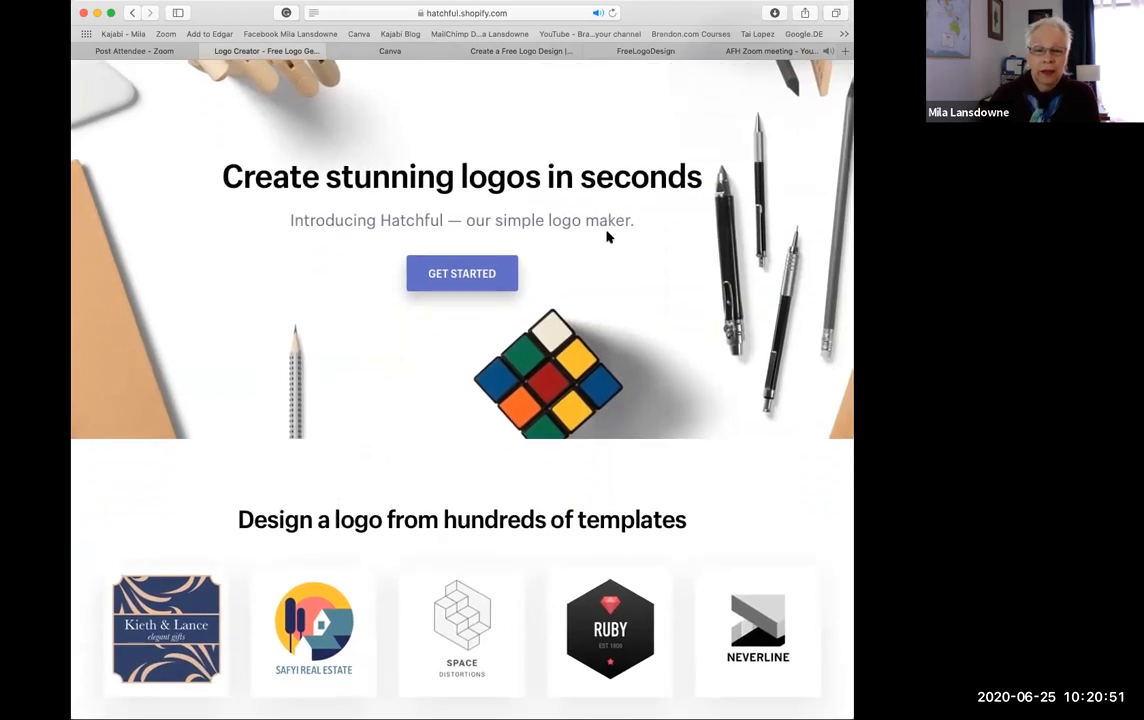
pyautogui.scroll(3, 606, 236)
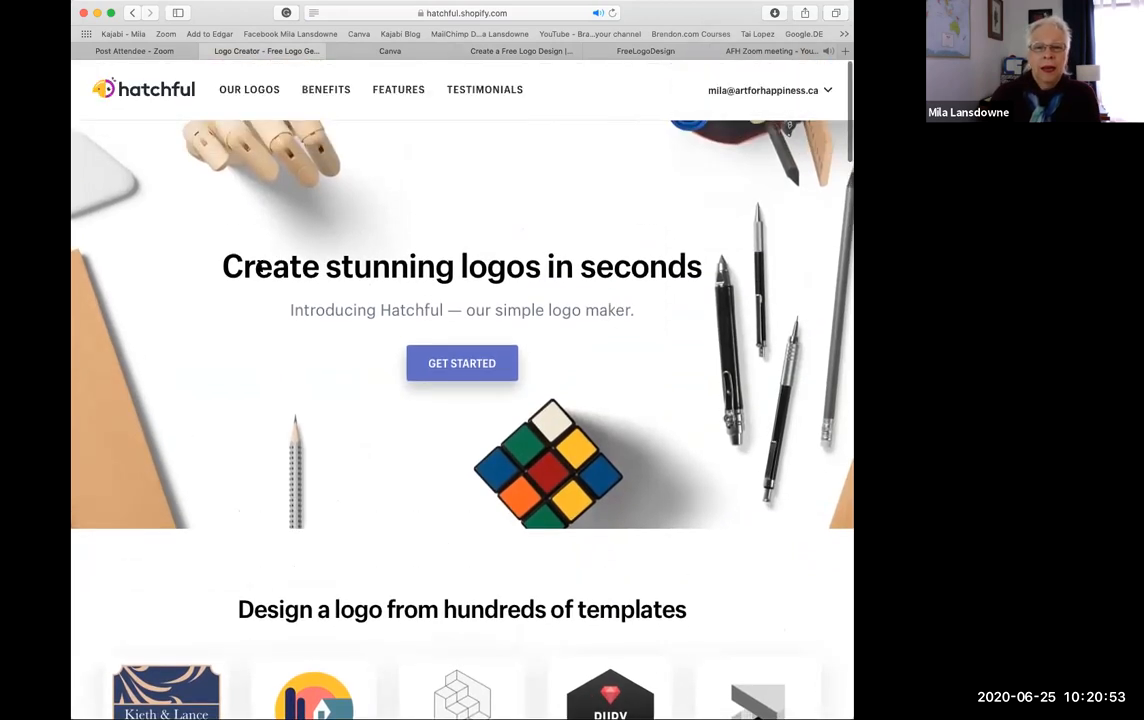
pyautogui.click(460, 365)
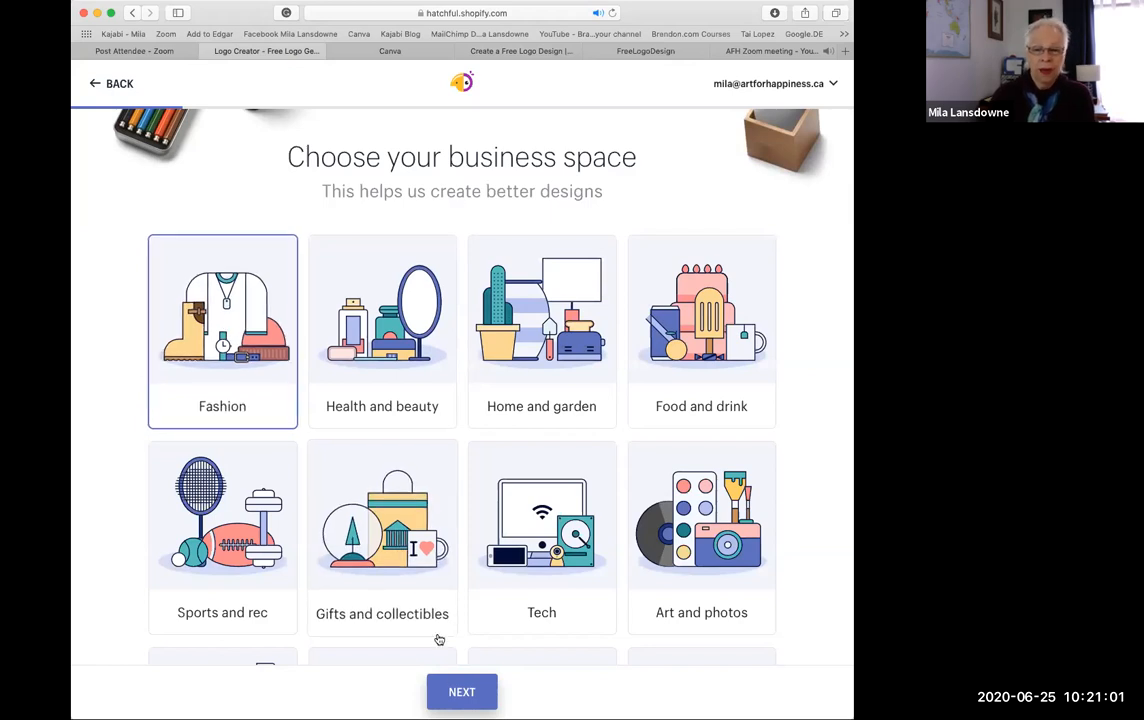
pyautogui.click(460, 691)
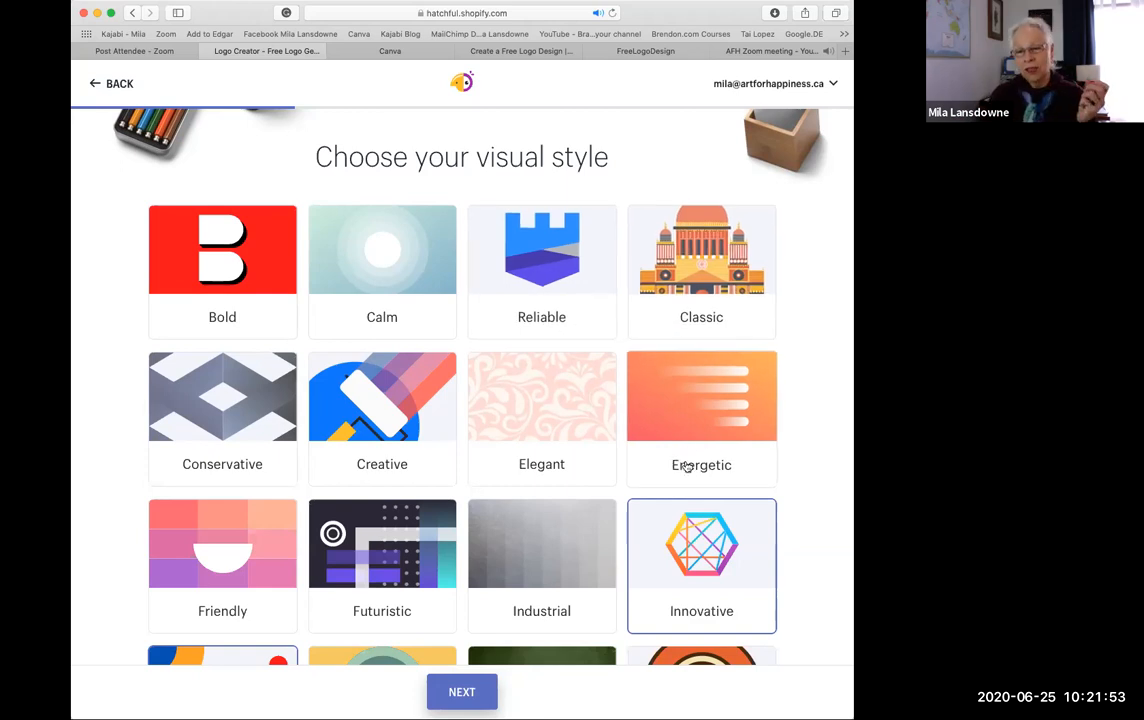
# Look through the available visual styles and add Creative to the selection
pyautogui.scroll(-5, 554, 531)
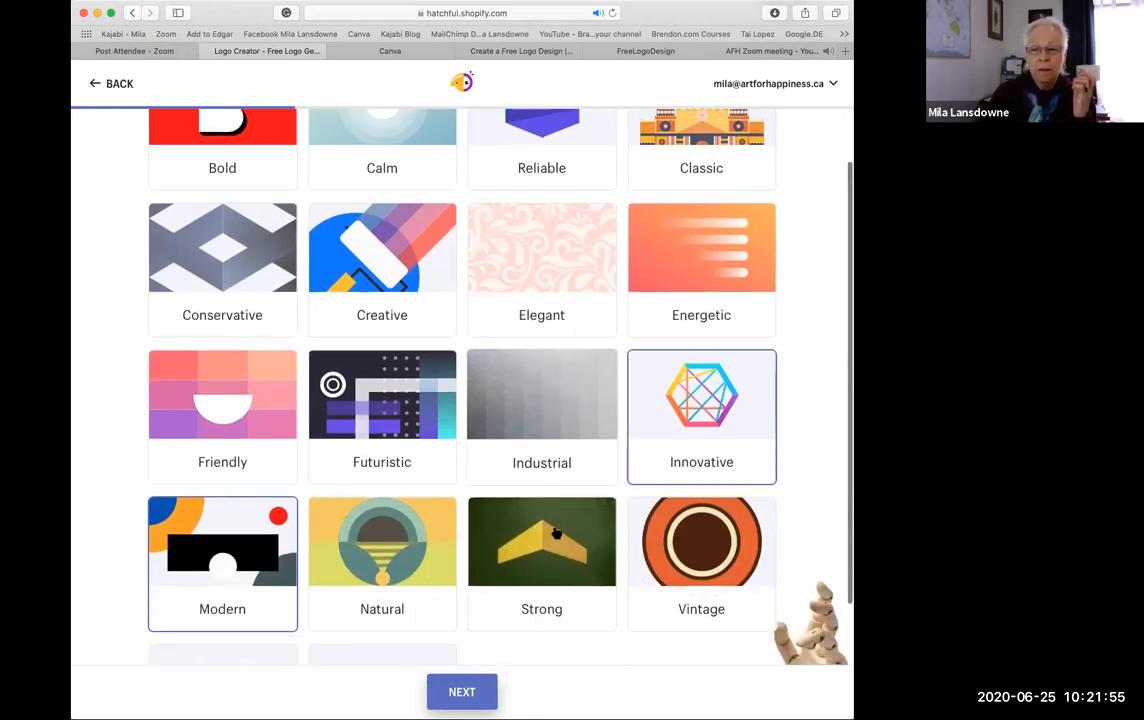
pyautogui.scroll(-3, 556, 533)
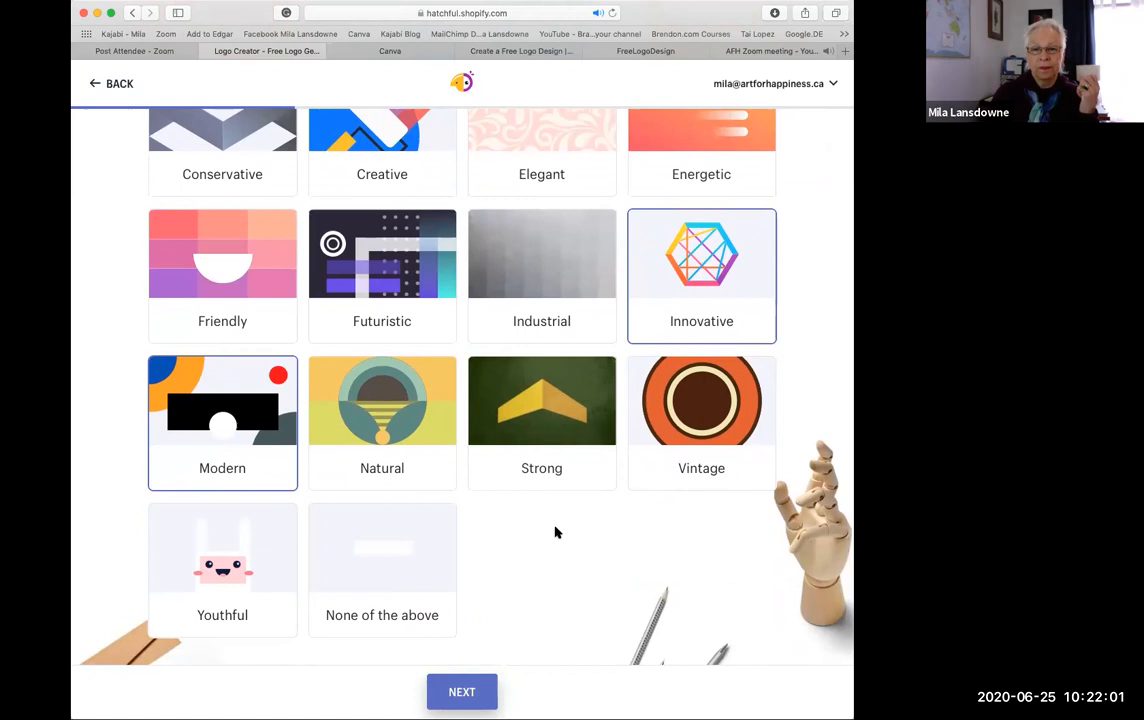
pyautogui.scroll(6, 556, 533)
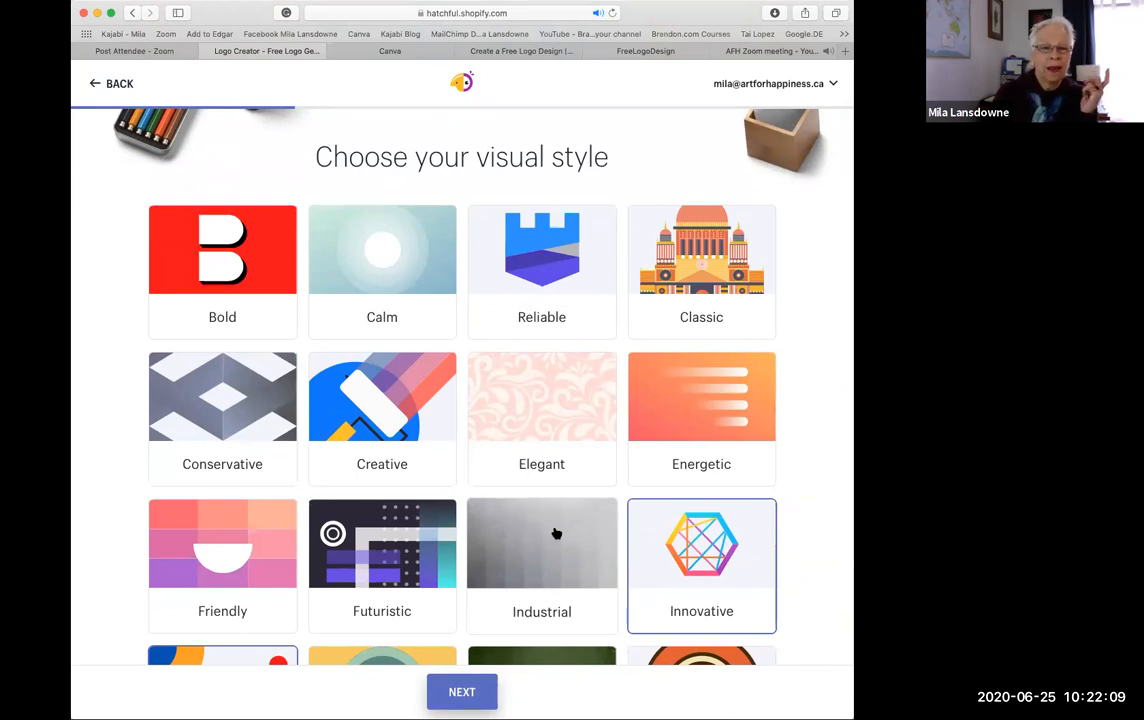
pyautogui.click(369, 394)
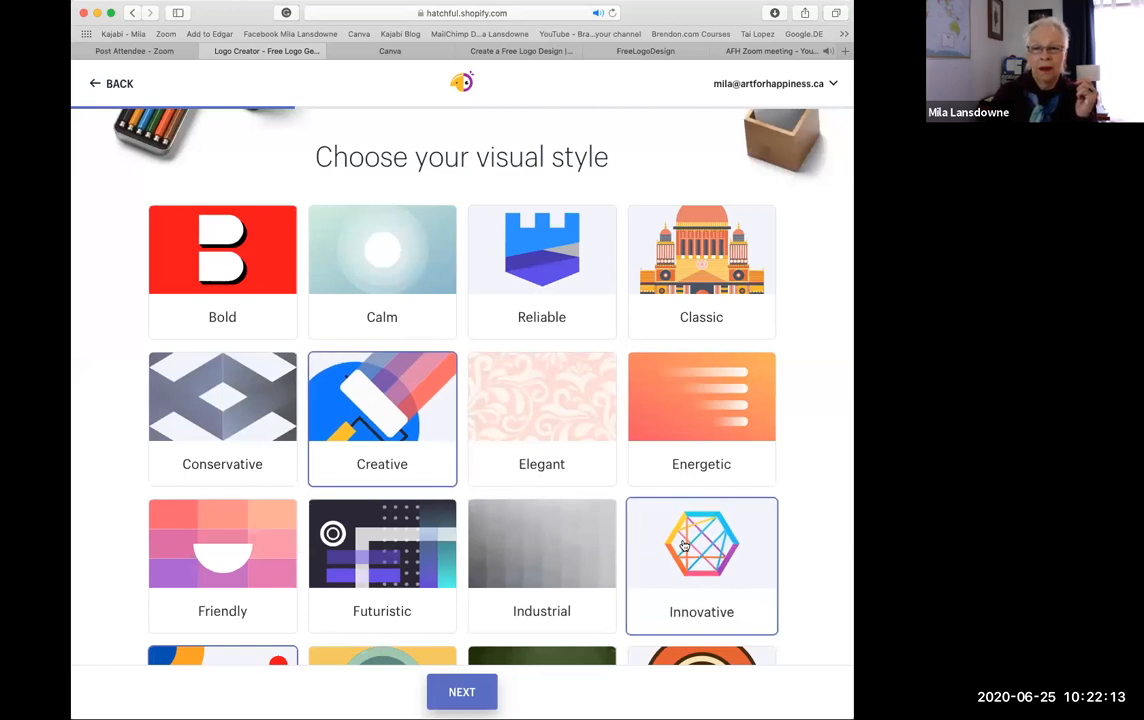
# Replace Modern with Elegant among the chosen visual styles and continue to the business name
pyautogui.scroll(-3, 580, 530)
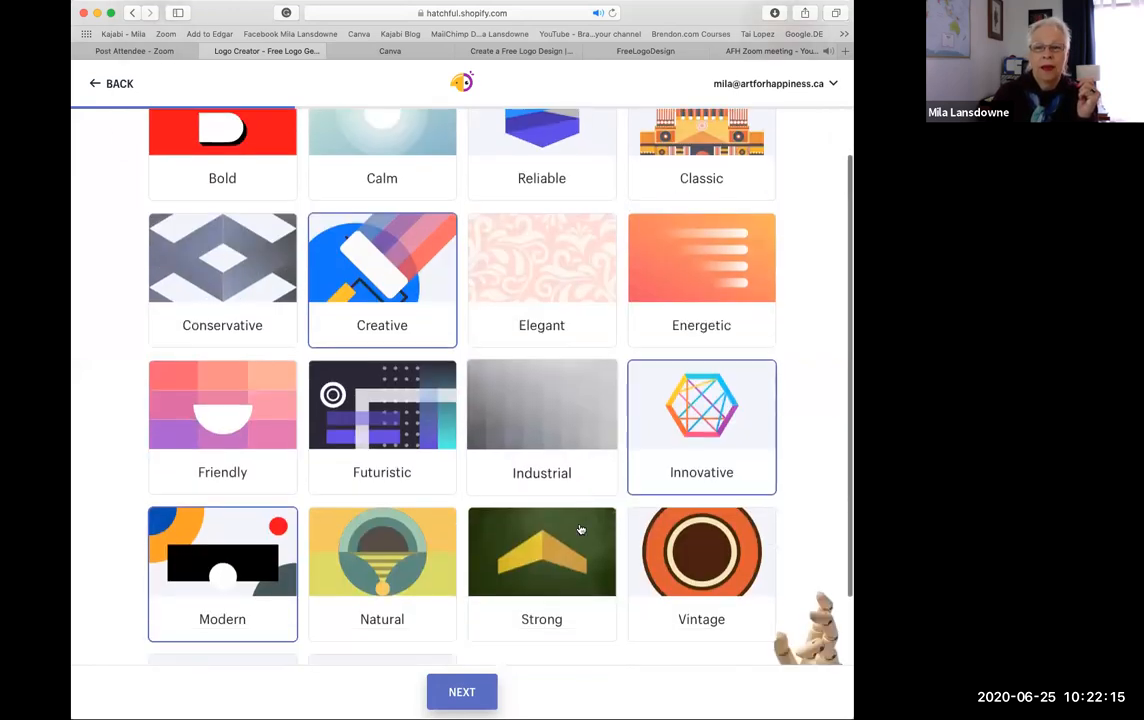
pyautogui.scroll(-3, 580, 529)
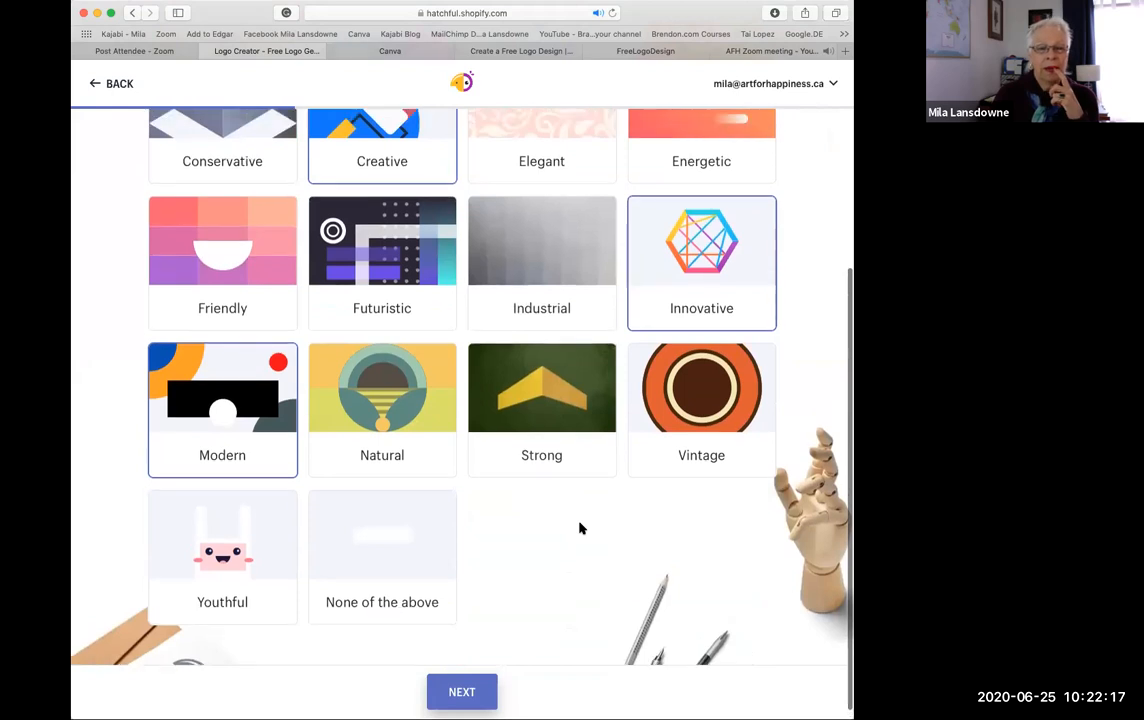
pyautogui.scroll(2, 580, 528)
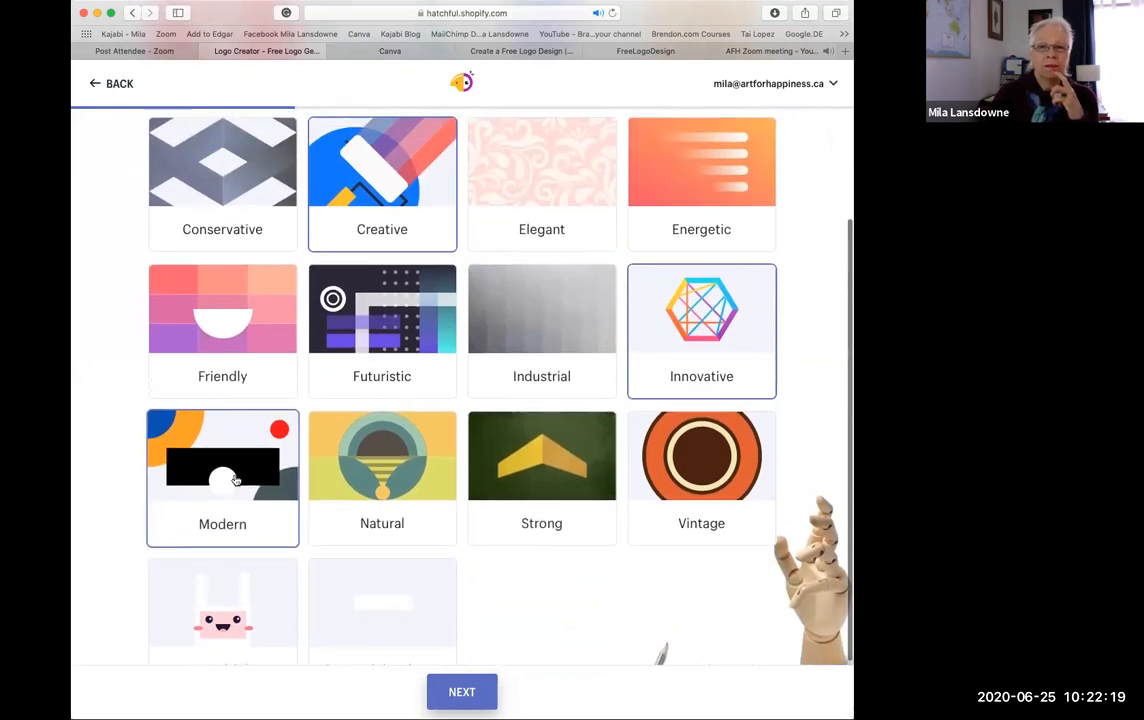
pyautogui.click(537, 174)
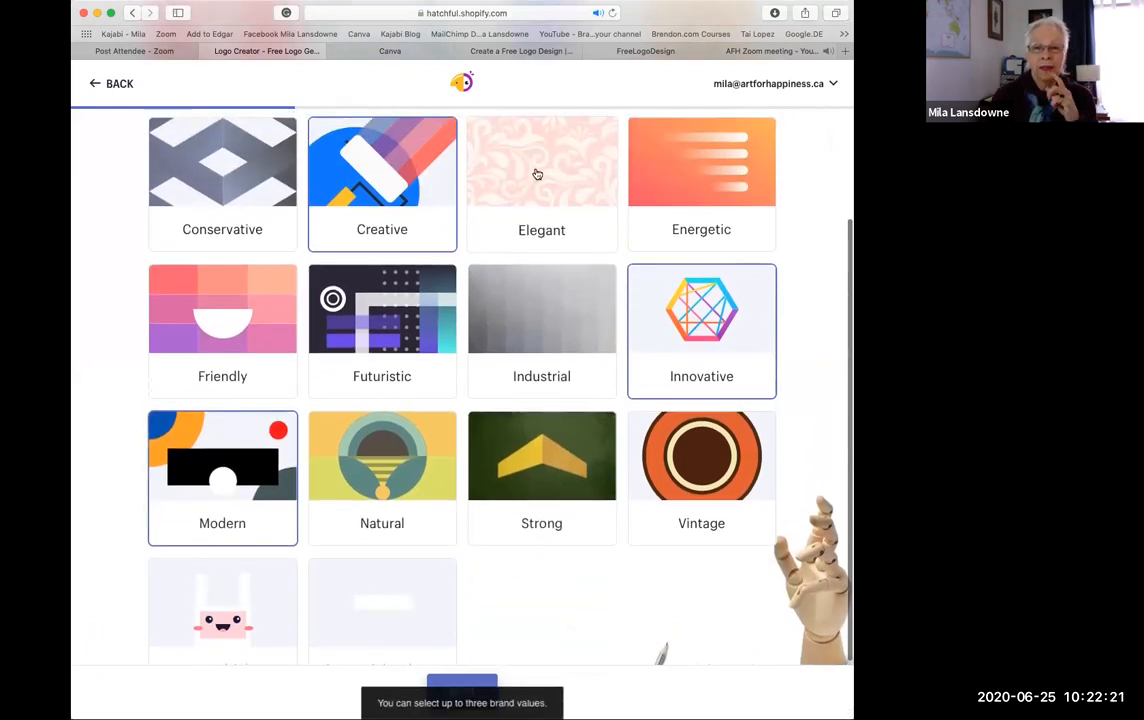
pyautogui.scroll(-2, 582, 490)
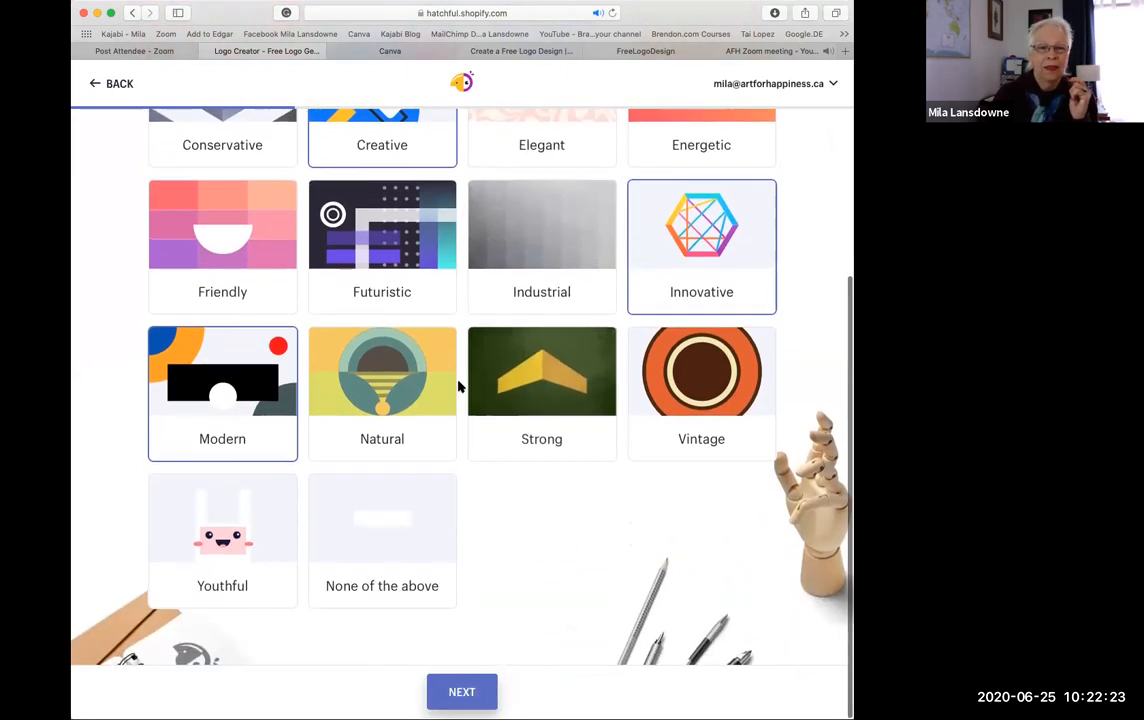
pyautogui.scroll(2, 528, 440)
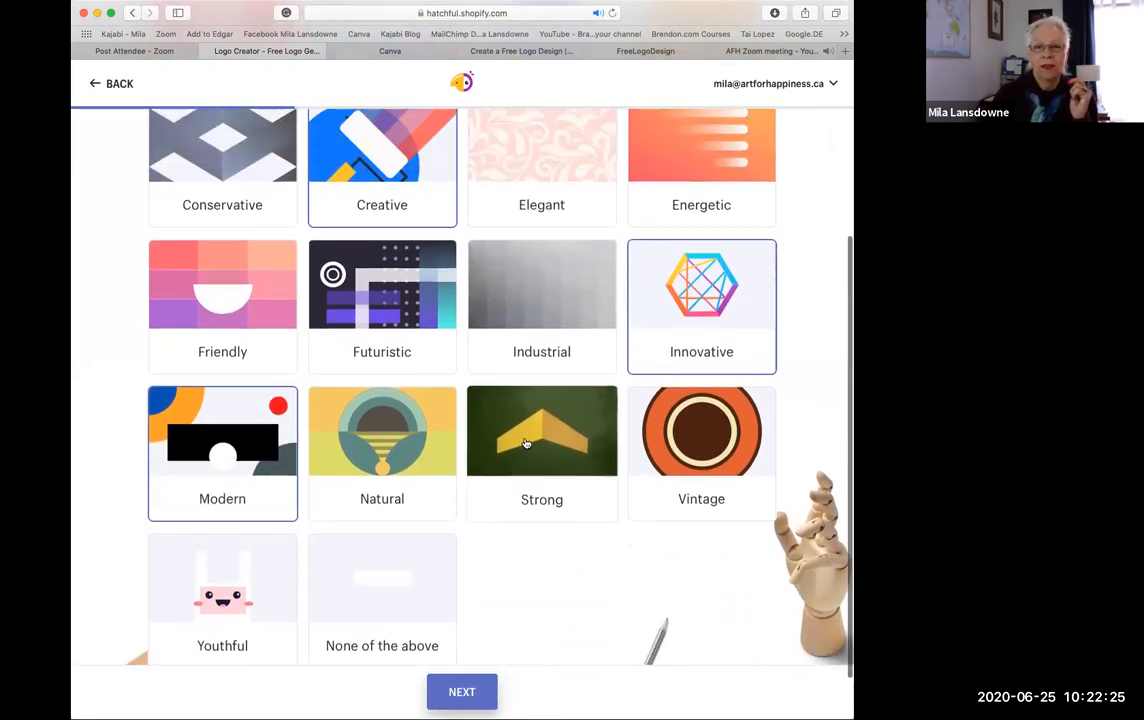
pyautogui.scroll(4, 526, 442)
pyautogui.click(516, 305)
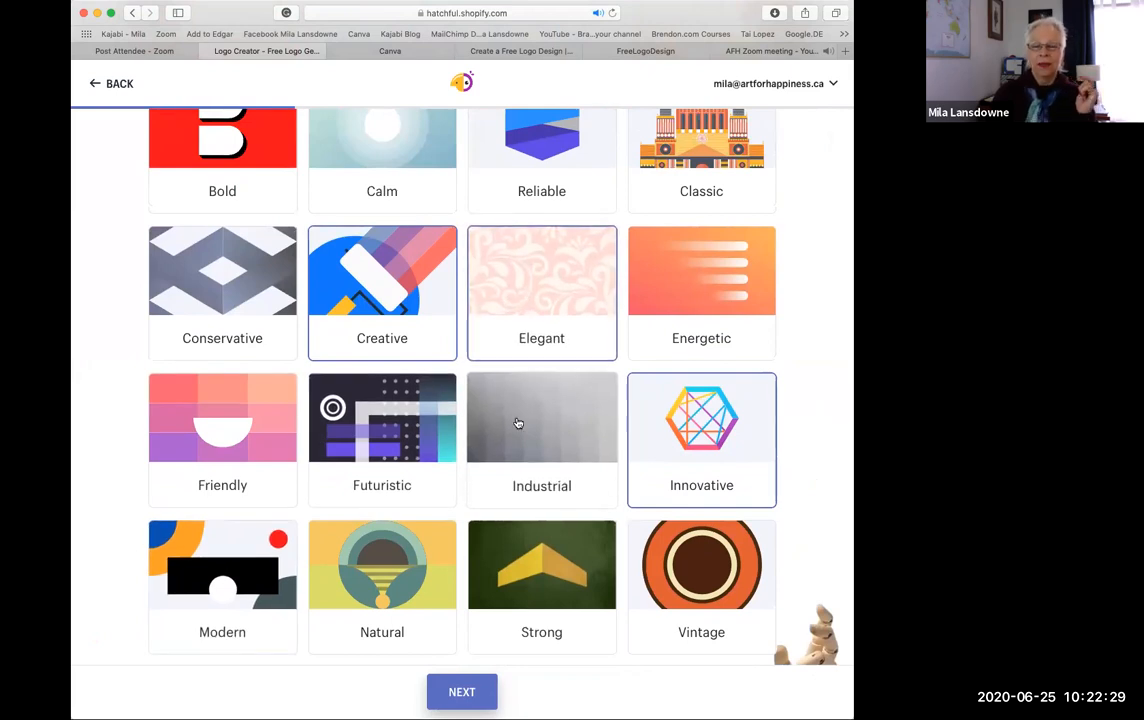
pyautogui.scroll(2, 517, 423)
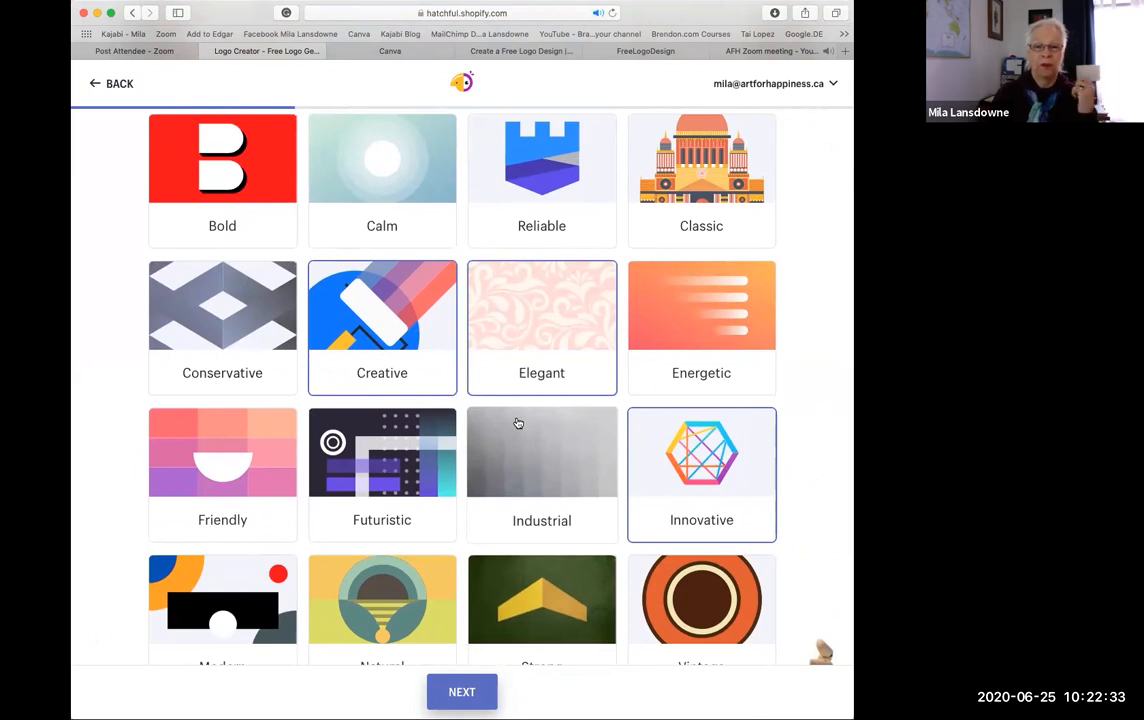
pyautogui.scroll(-7, 518, 424)
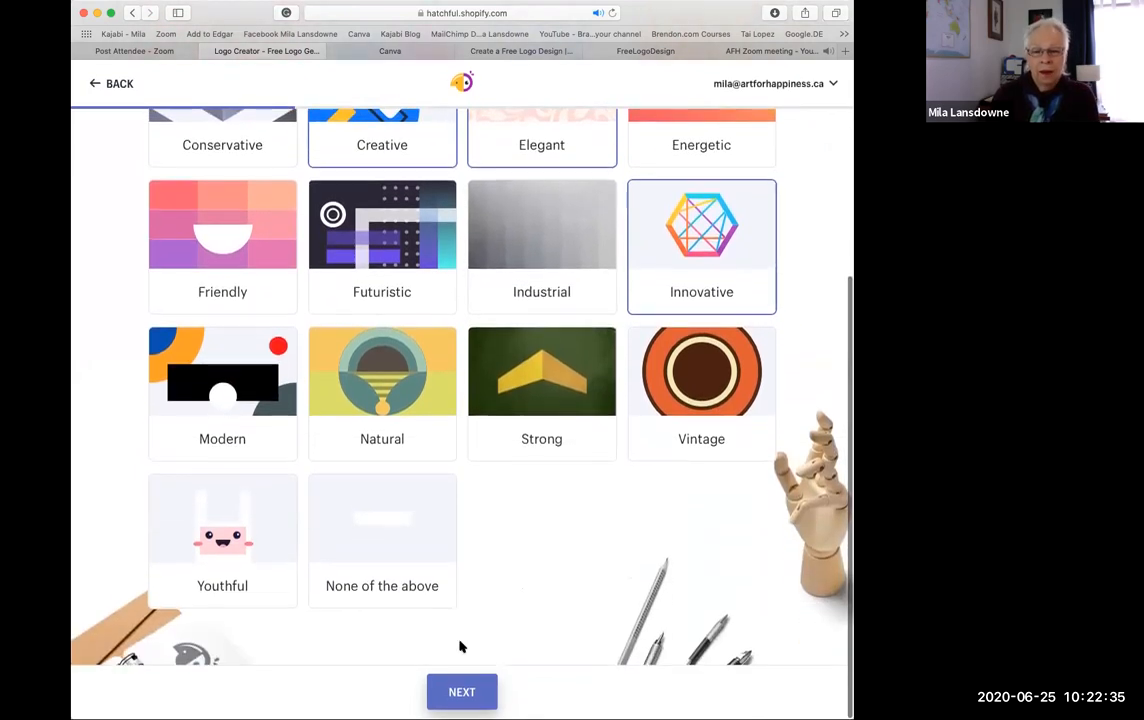
pyautogui.click(457, 691)
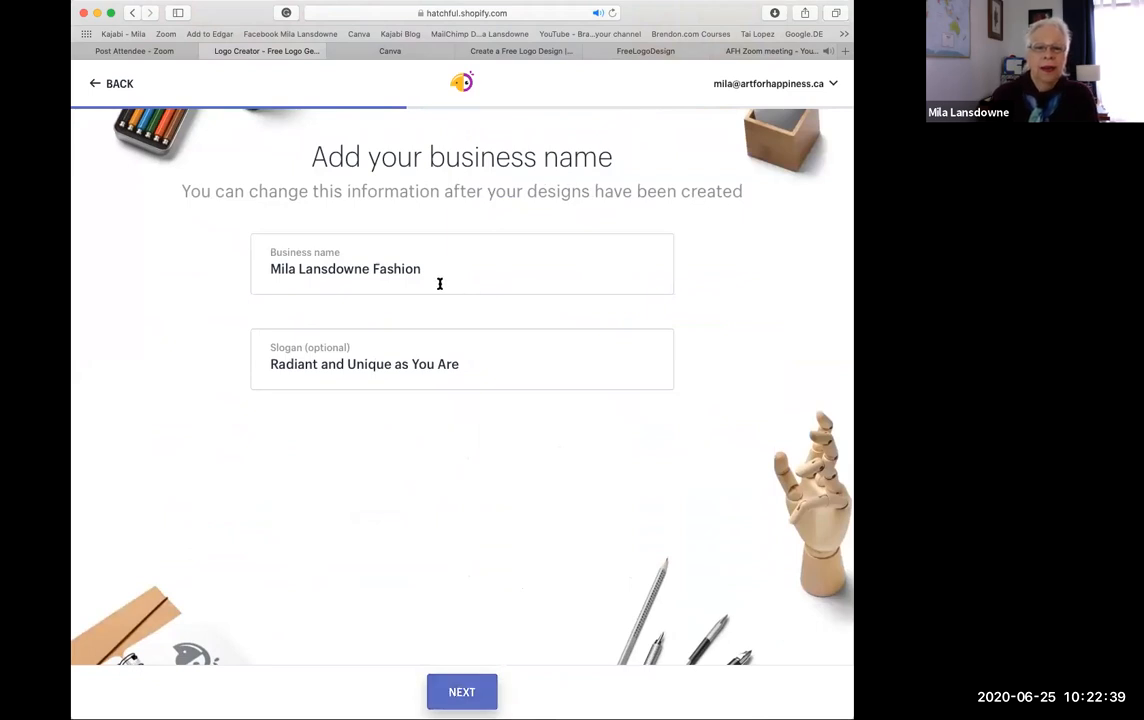
# Shorten the business name to "Mila Fashion" by removing the surname, keep the slogan, and continue
pyautogui.click(370, 268)
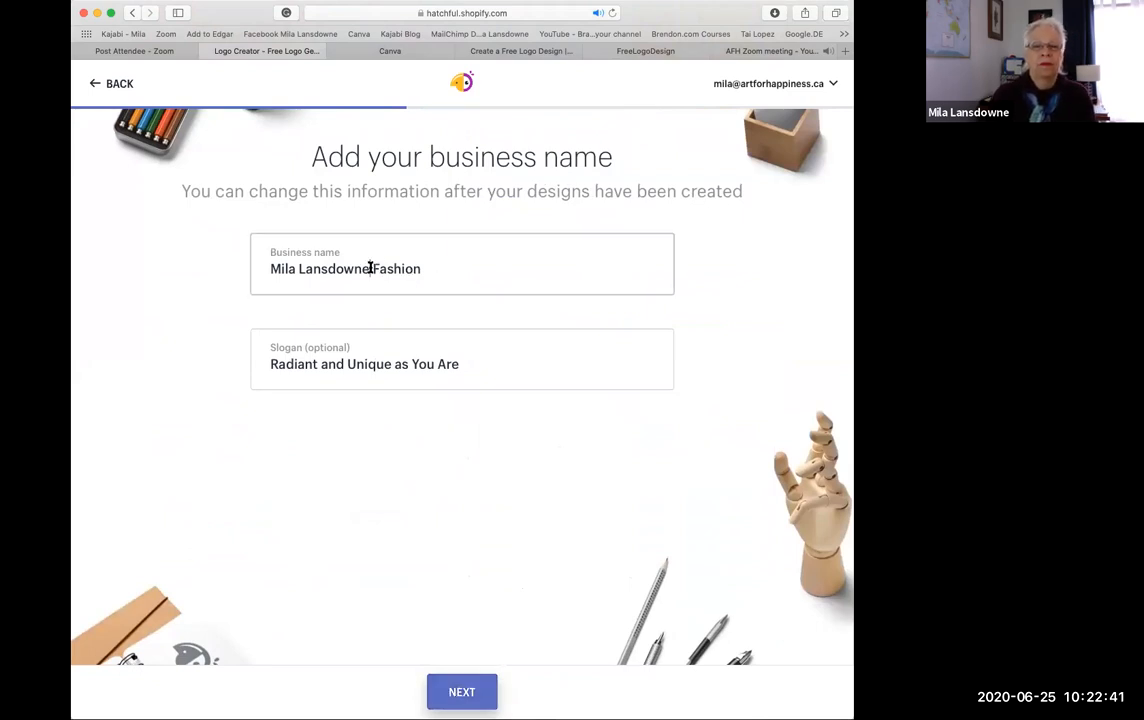
pyautogui.moveTo(370, 267); pyautogui.dragTo(294, 265)
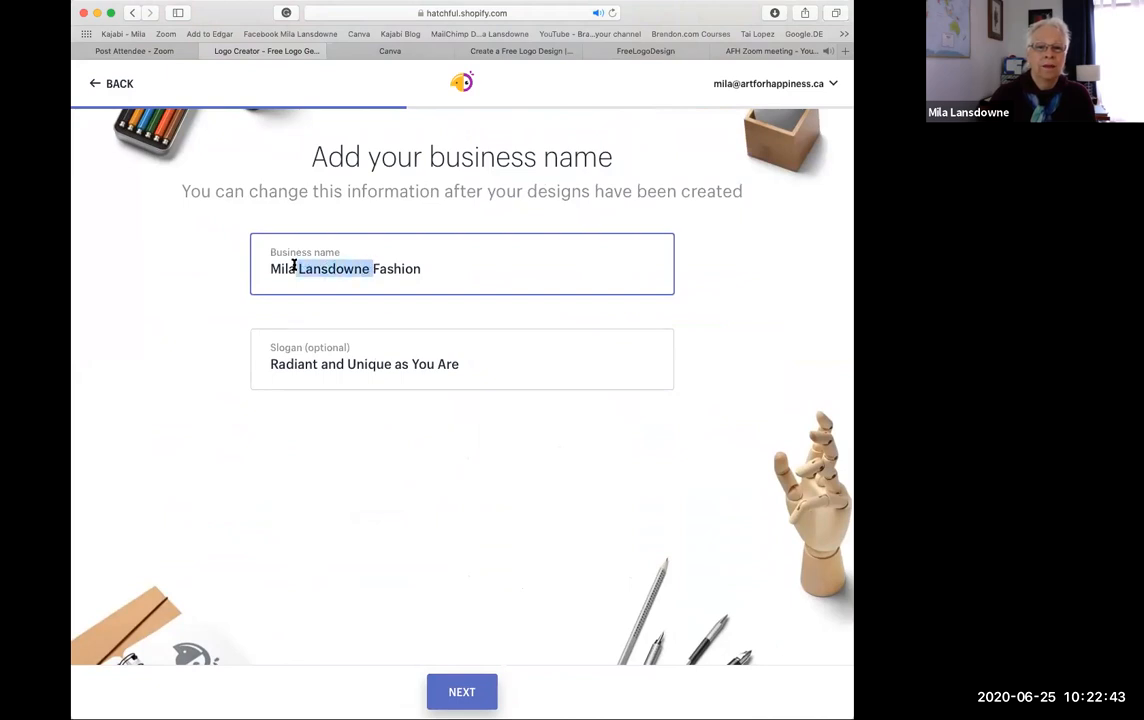
pyautogui.press('BackSpace')
pyautogui.press('BackSpace')
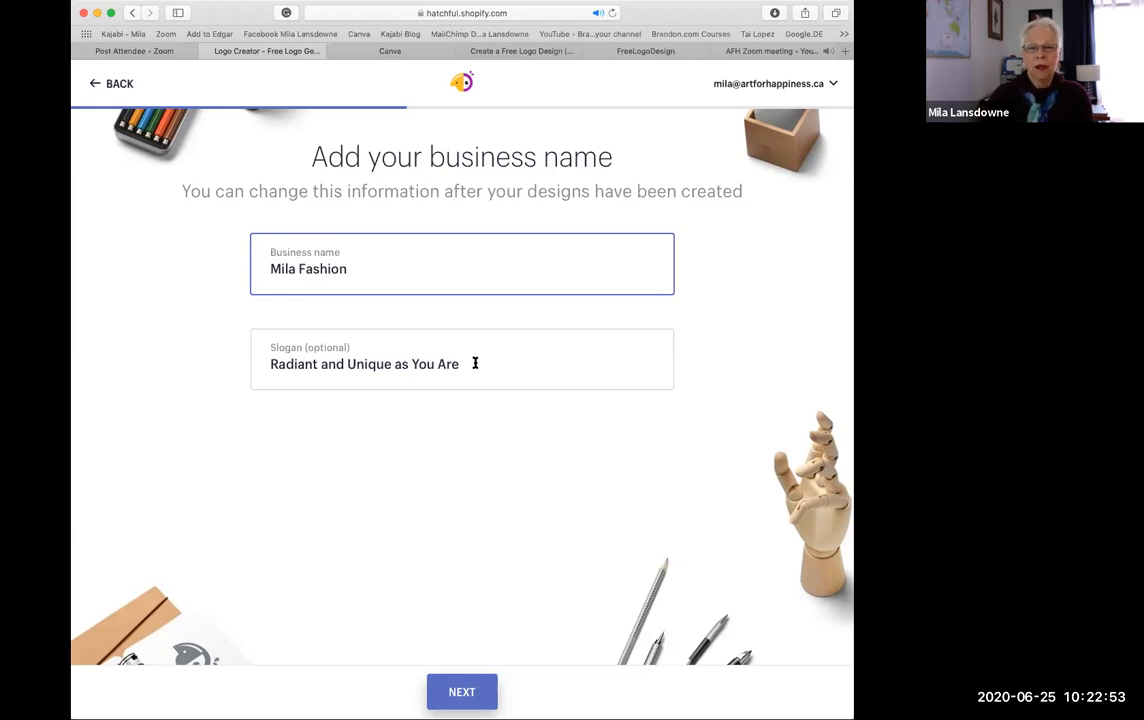
pyautogui.click(401, 273)
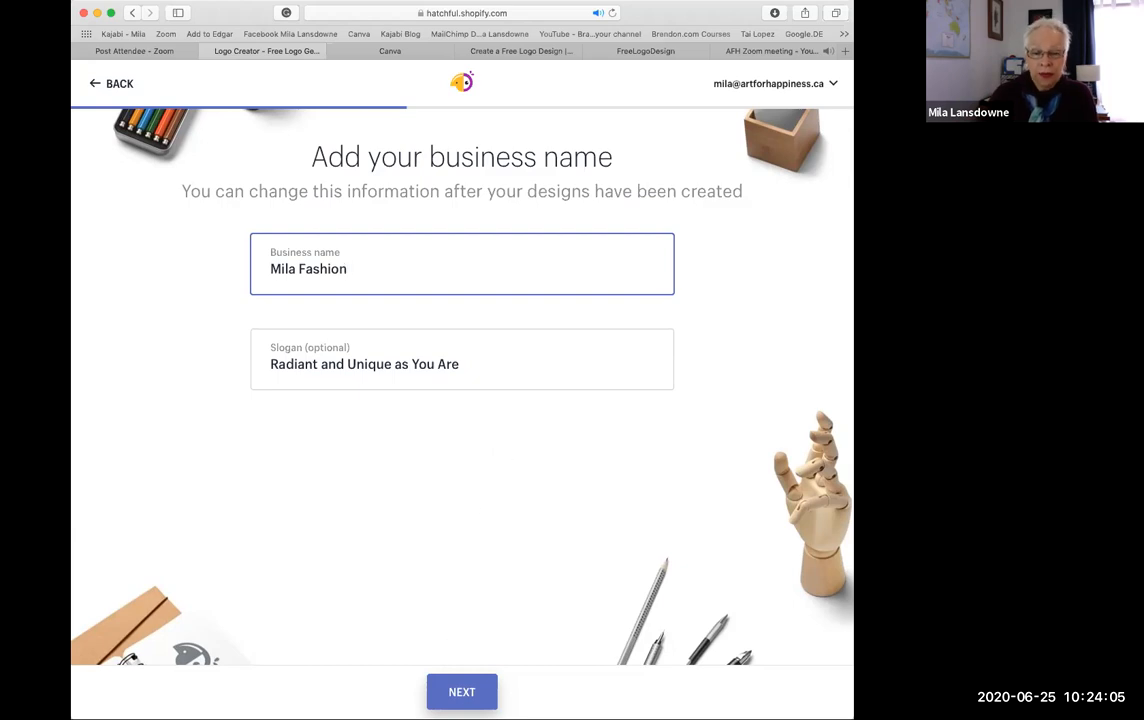
pyautogui.click(461, 694)
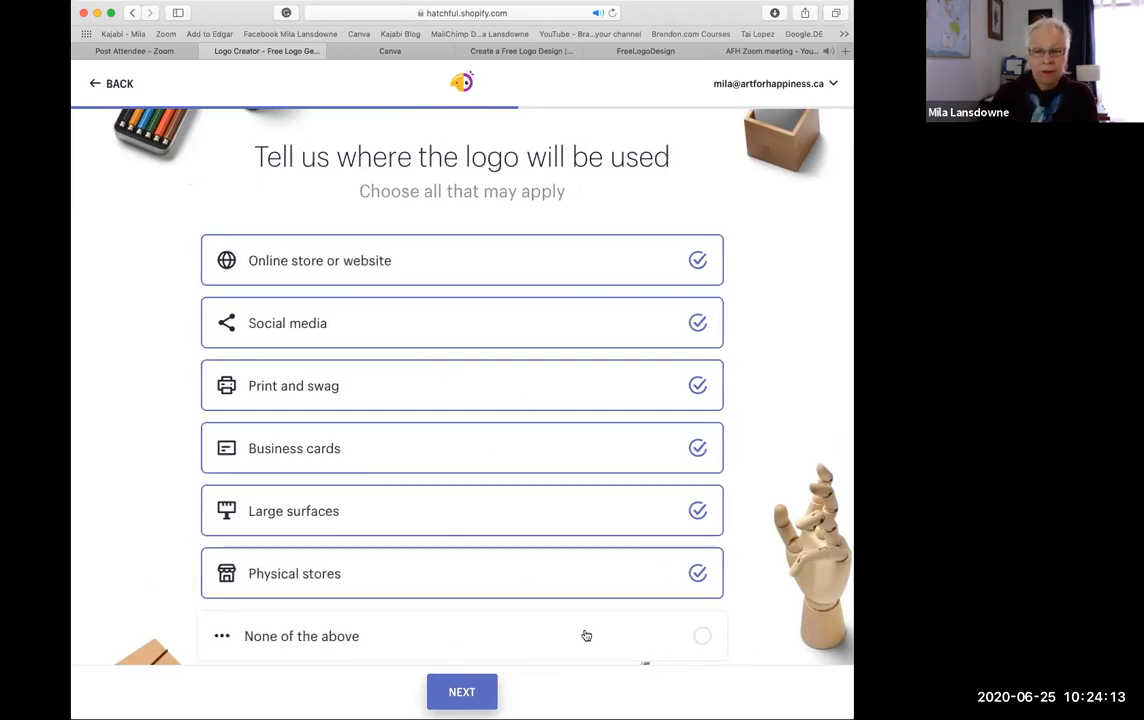
# Accept all preselected logo uses and pick the white "Mila Fashion" design with the gray and teal striped M for editing
pyautogui.scroll(-1, 586, 636)
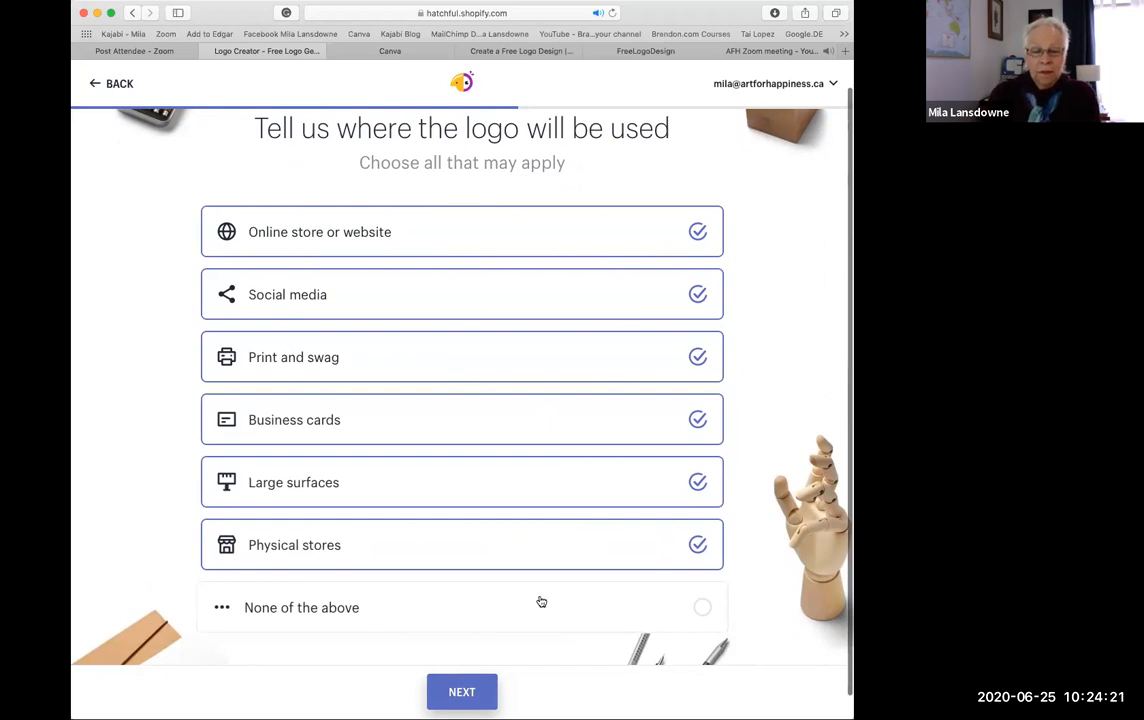
pyautogui.click(462, 691)
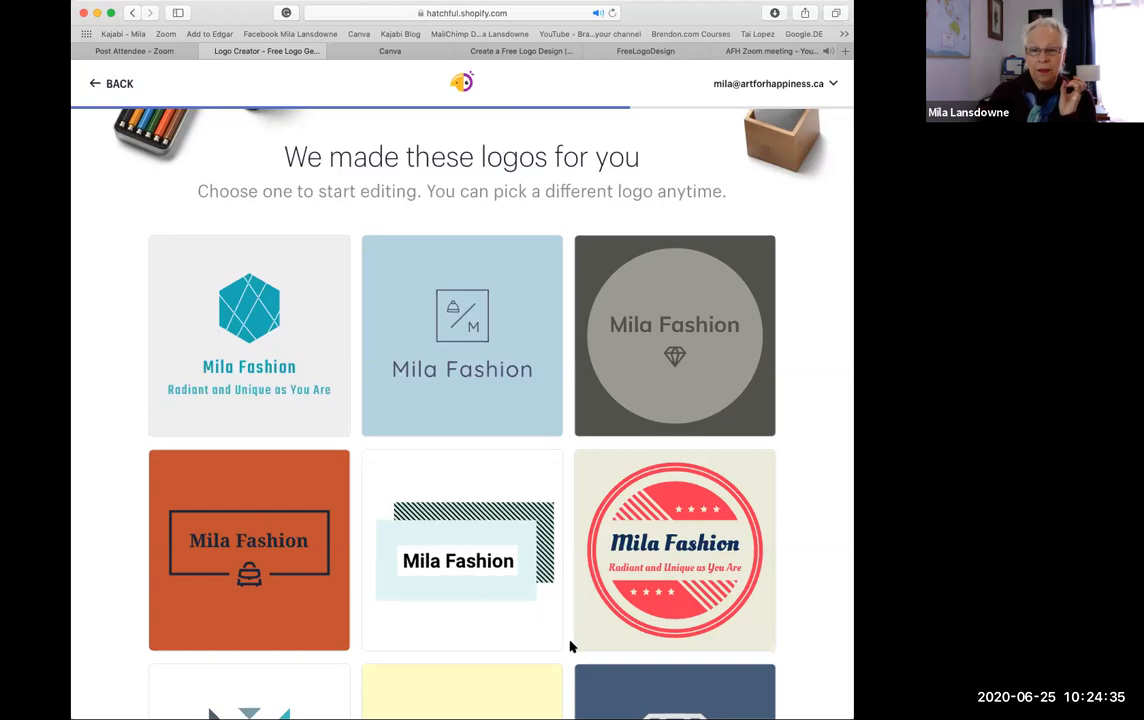
pyautogui.scroll(-3, 568, 652)
pyautogui.scroll(-4, 570, 648)
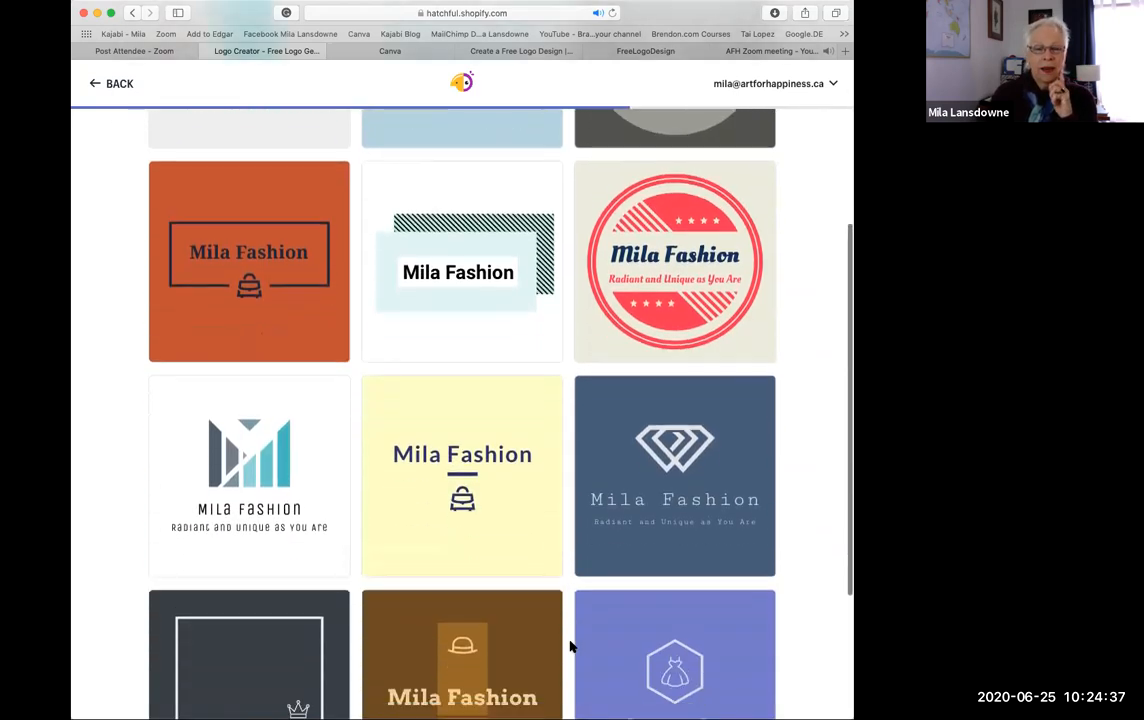
pyautogui.scroll(-2, 570, 648)
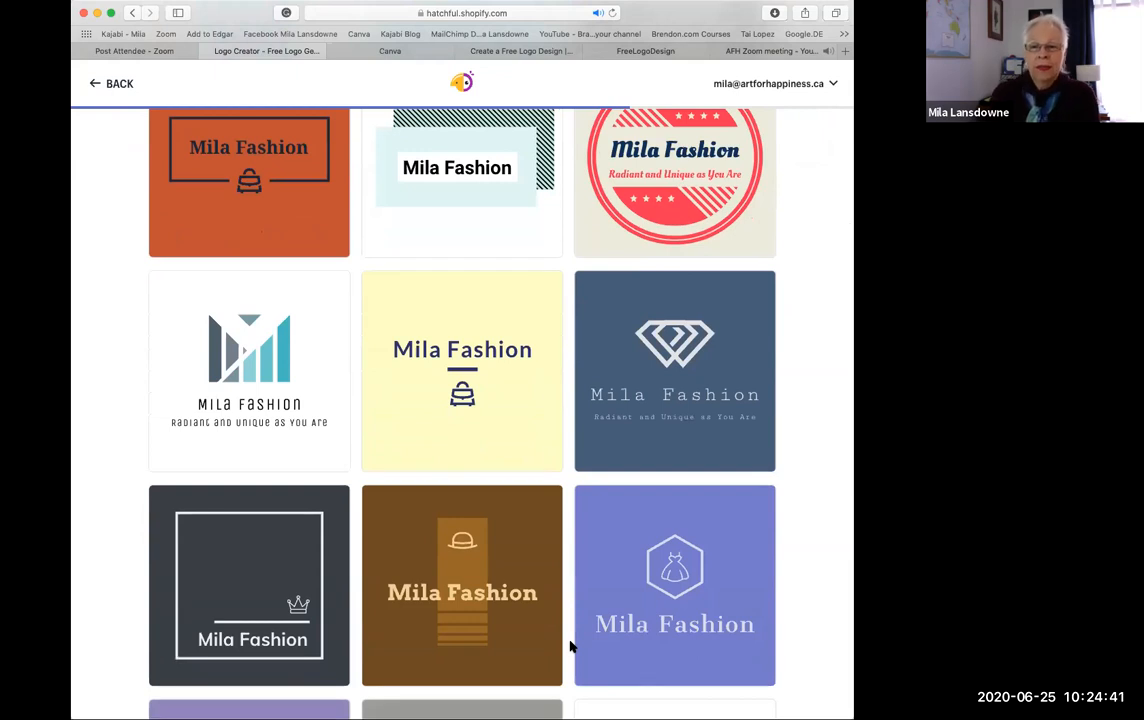
pyautogui.click(255, 382)
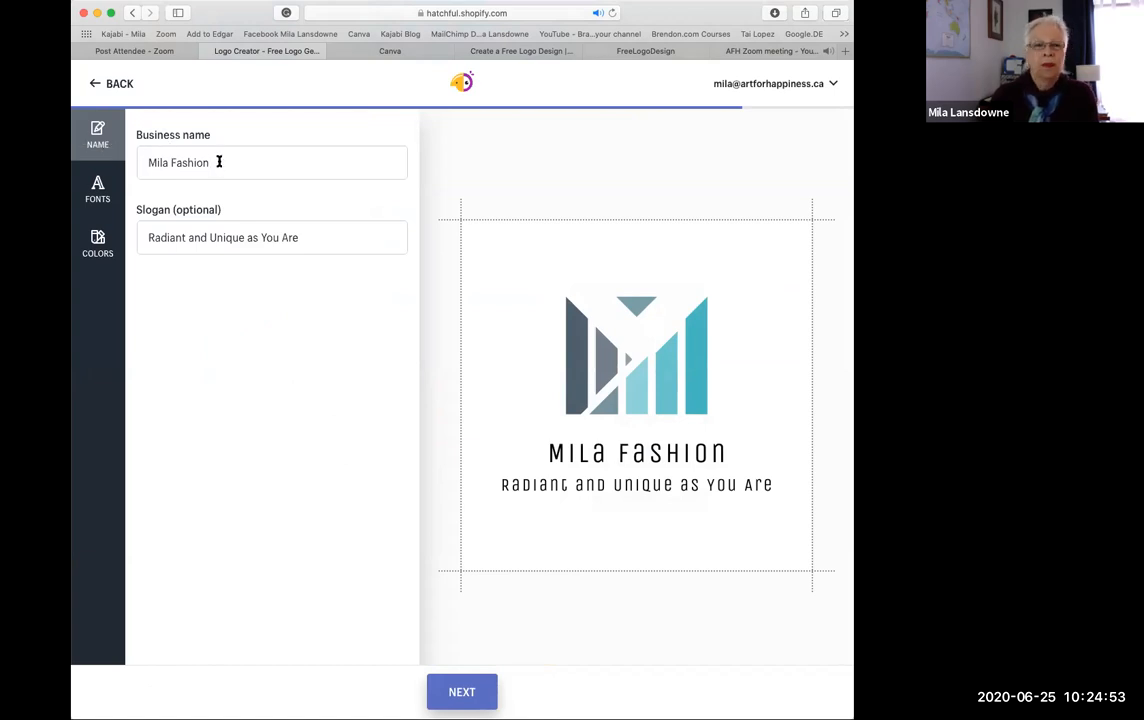
# Filter the logo fonts to Modern and try out several of them on the name and slogan
pyautogui.click(97, 190)
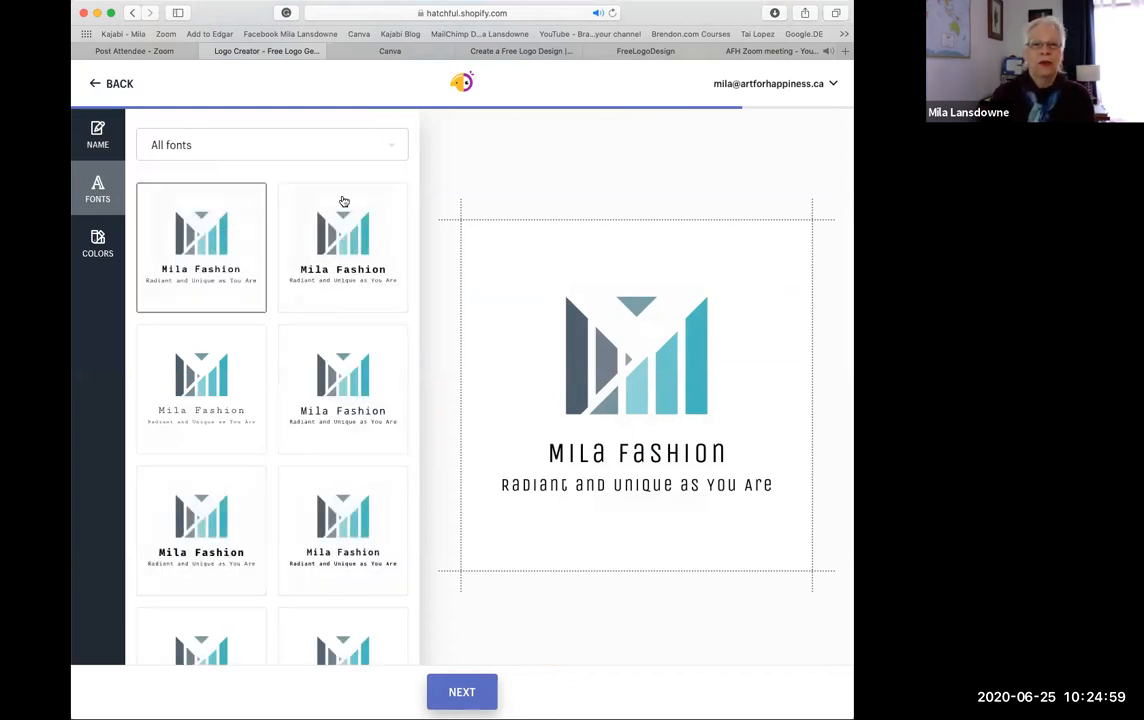
pyautogui.click(391, 147)
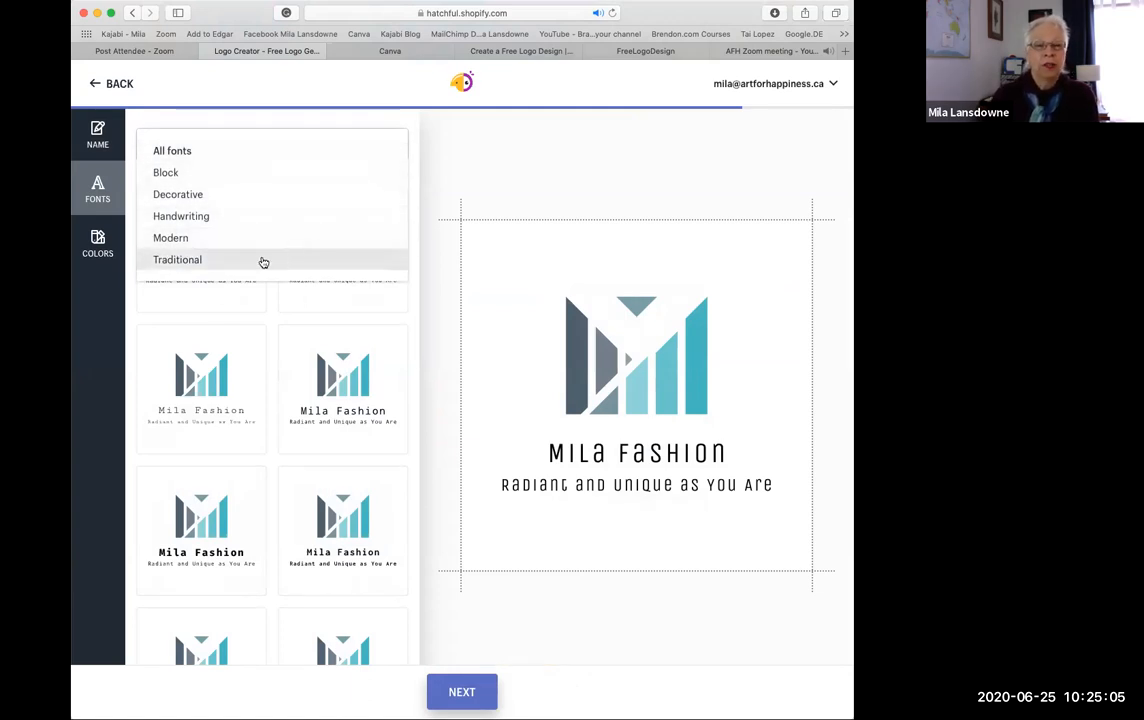
pyautogui.click(182, 240)
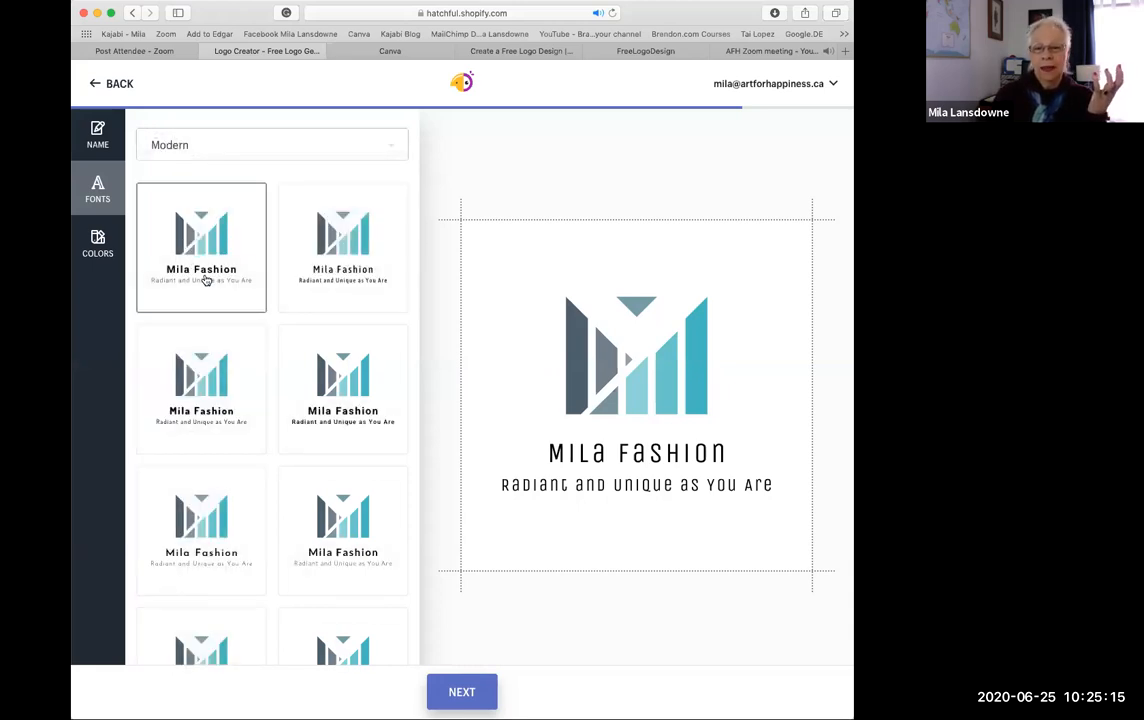
pyautogui.click(323, 272)
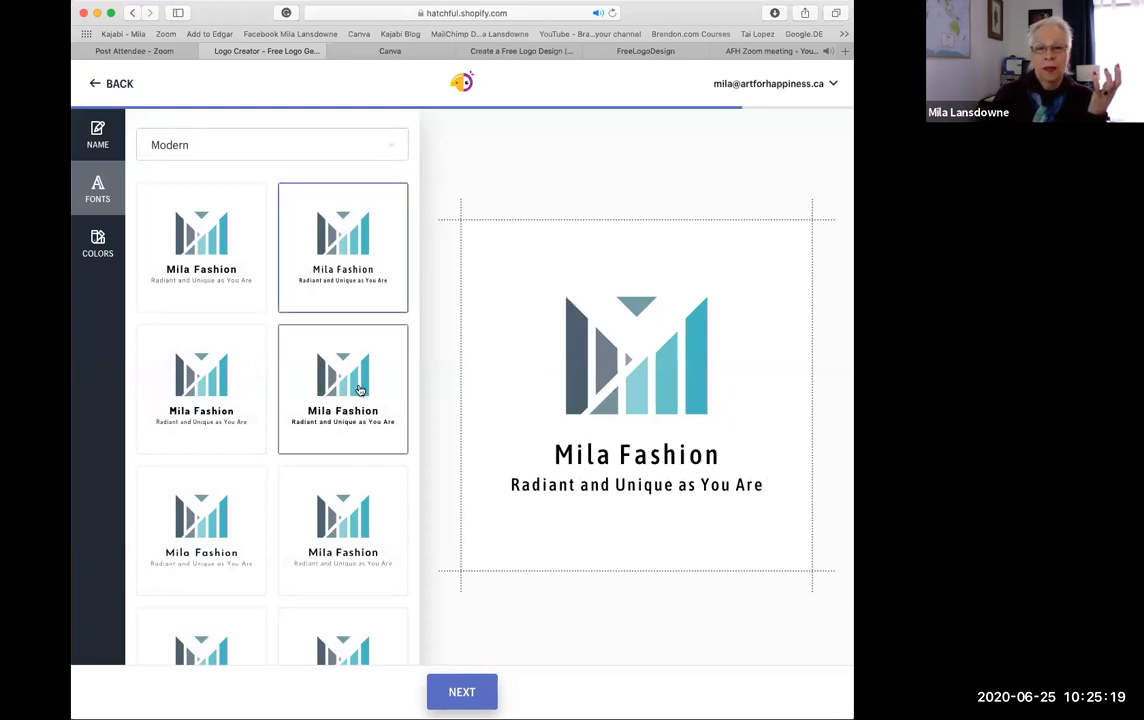
pyautogui.click(320, 346)
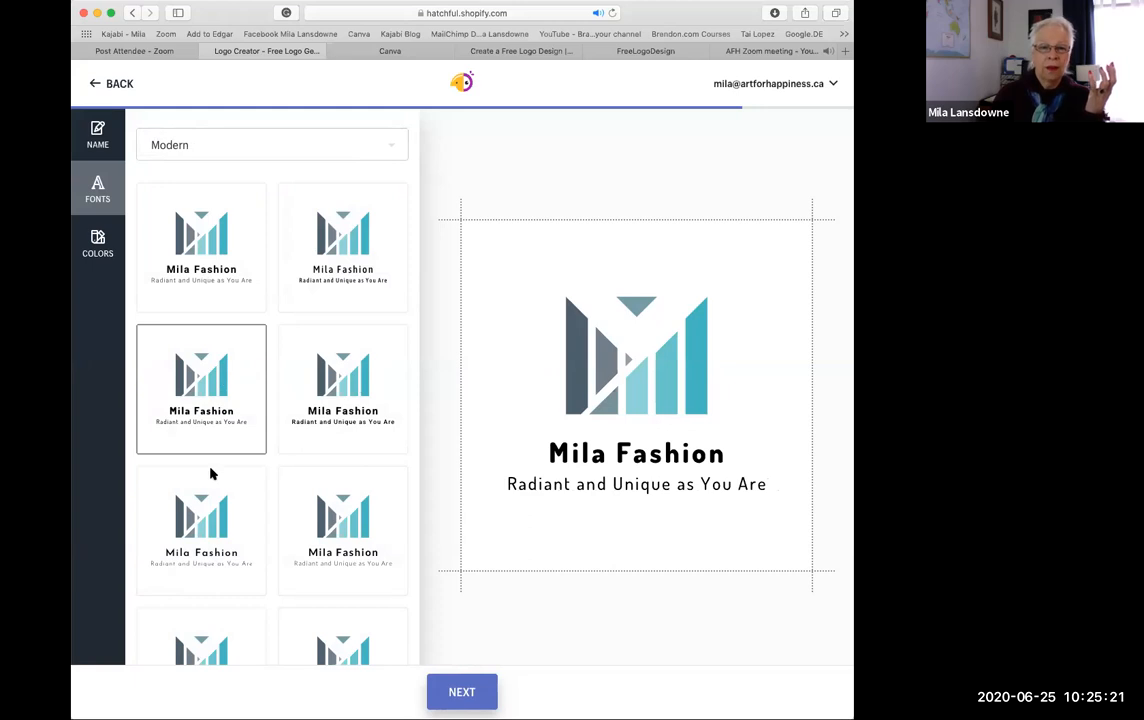
pyautogui.click(214, 513)
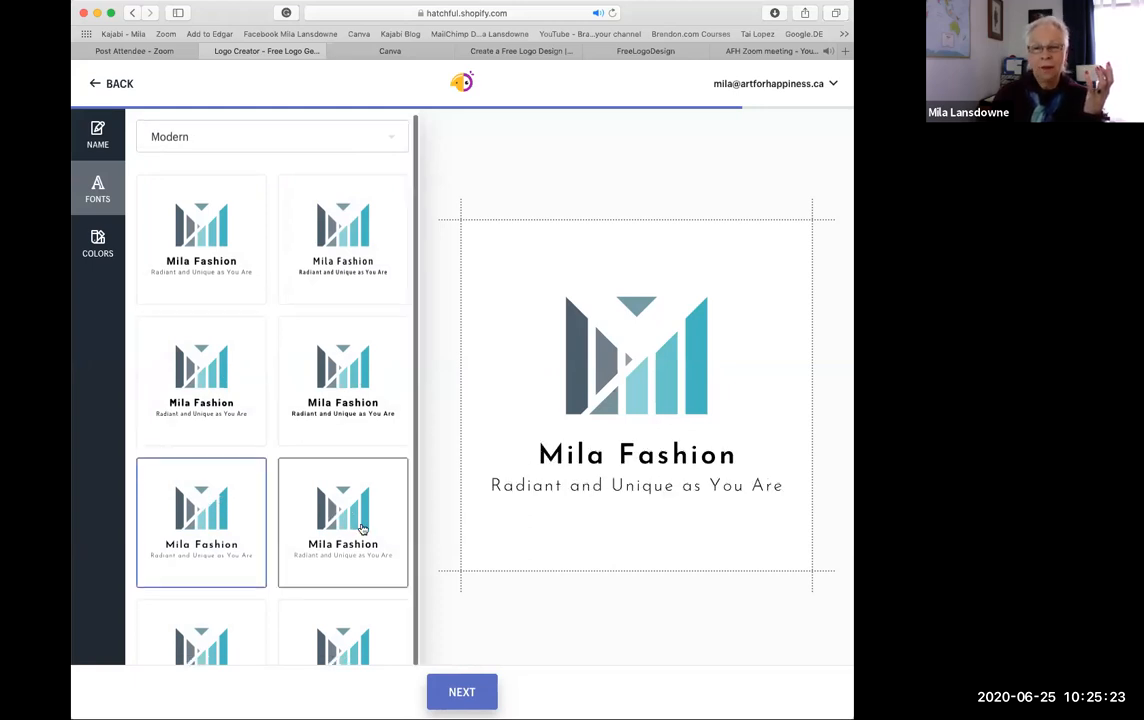
pyautogui.scroll(-2, 362, 528)
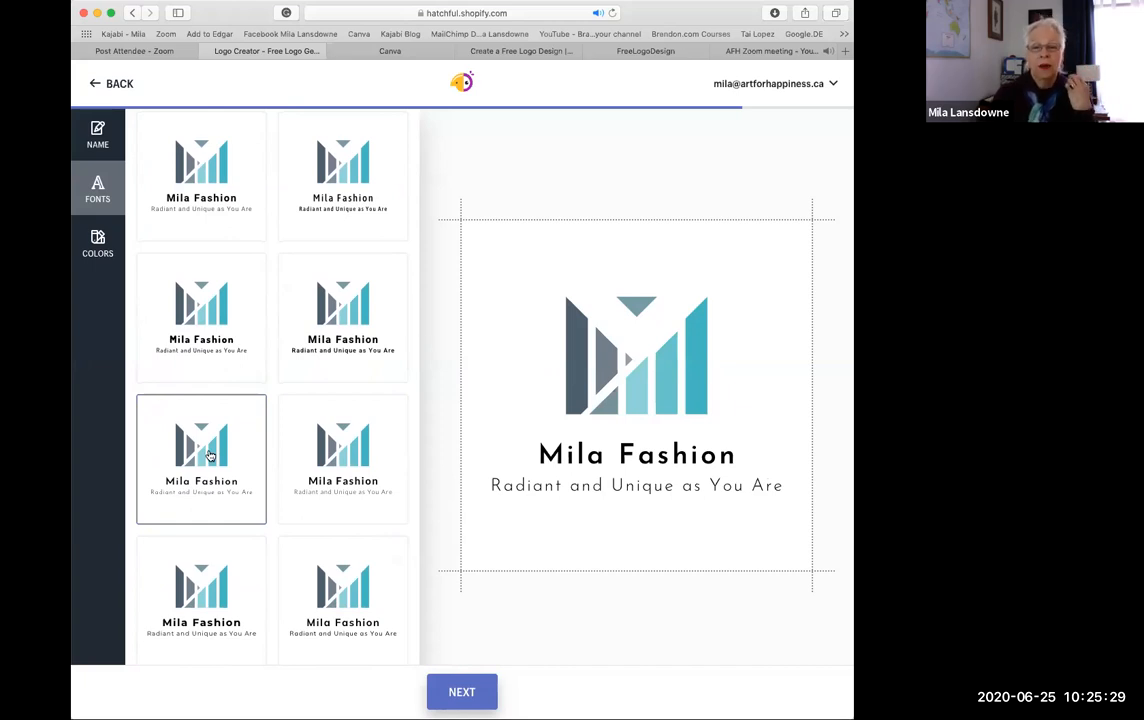
pyautogui.scroll(2, 266, 438)
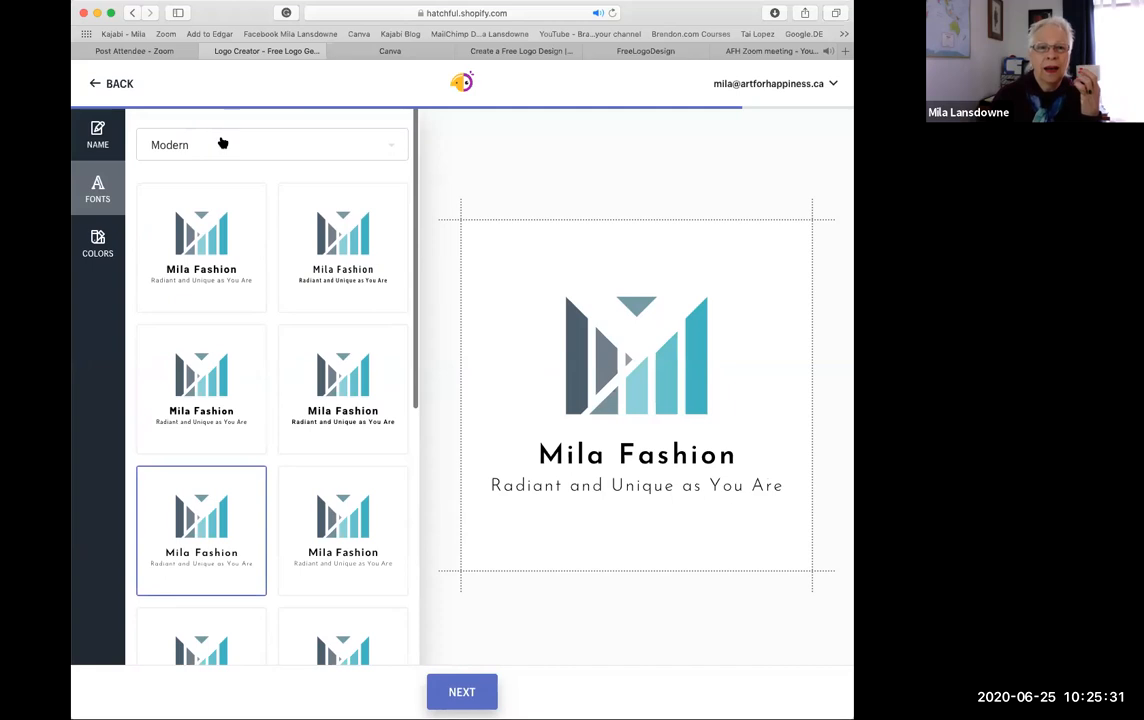
# Switch the font category to Handwriting and try out several of its lettering styles on the logo
pyautogui.click(394, 149)
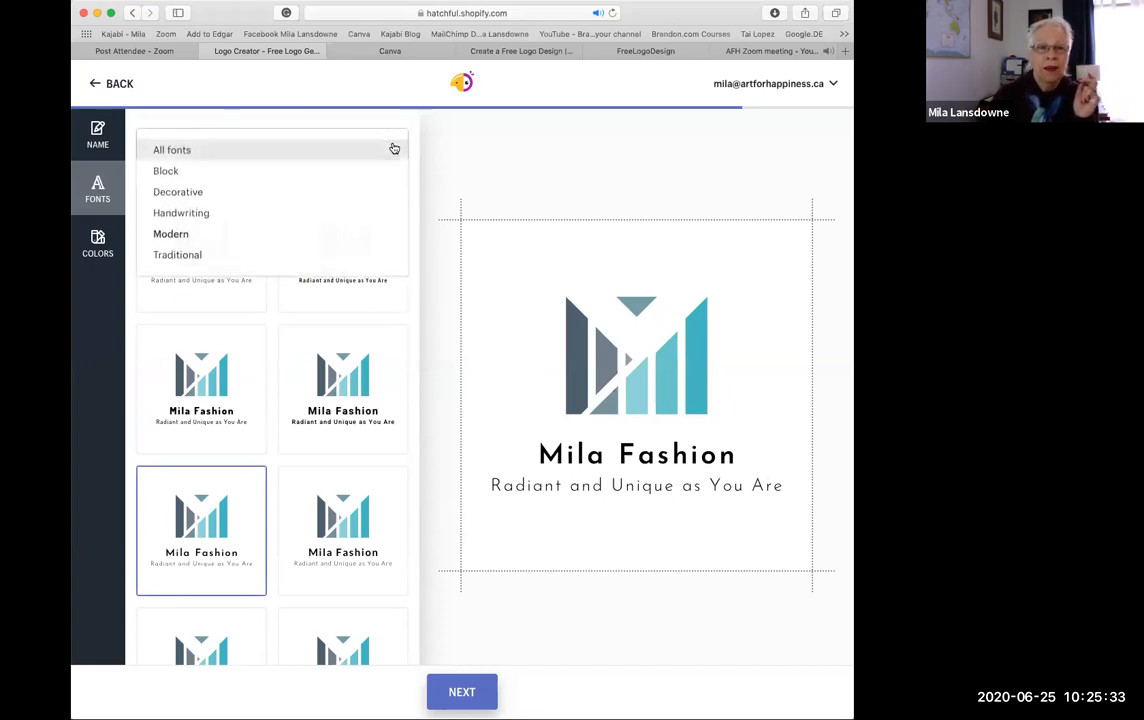
pyautogui.click(197, 216)
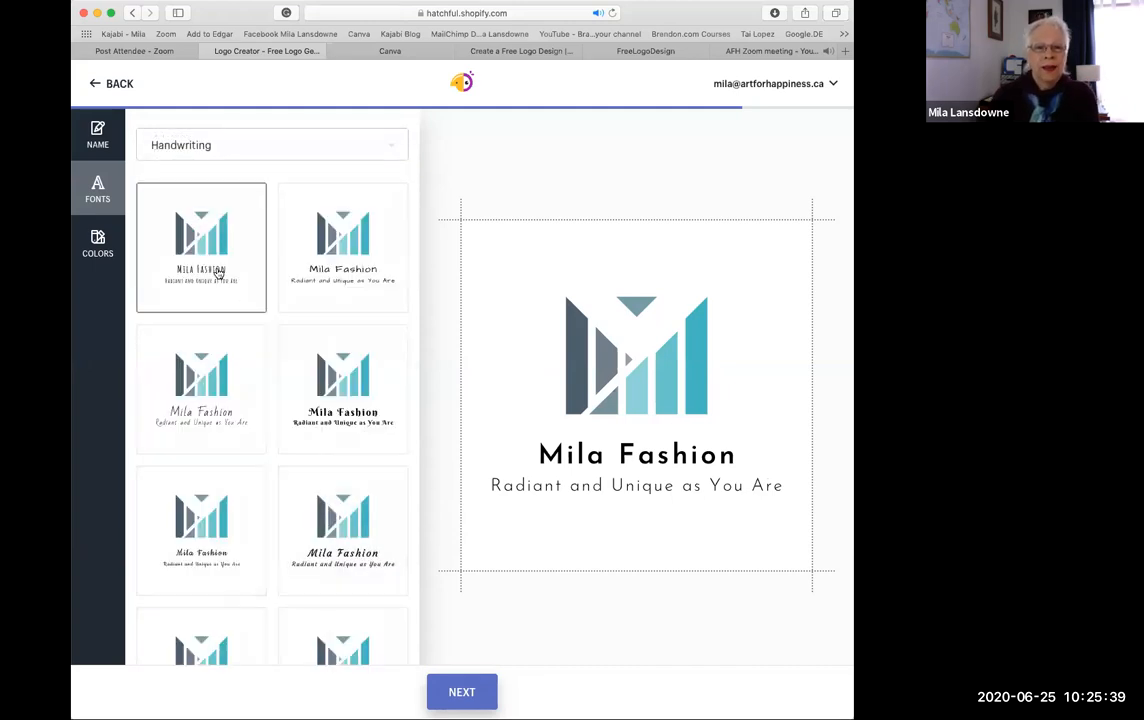
pyautogui.click(217, 273)
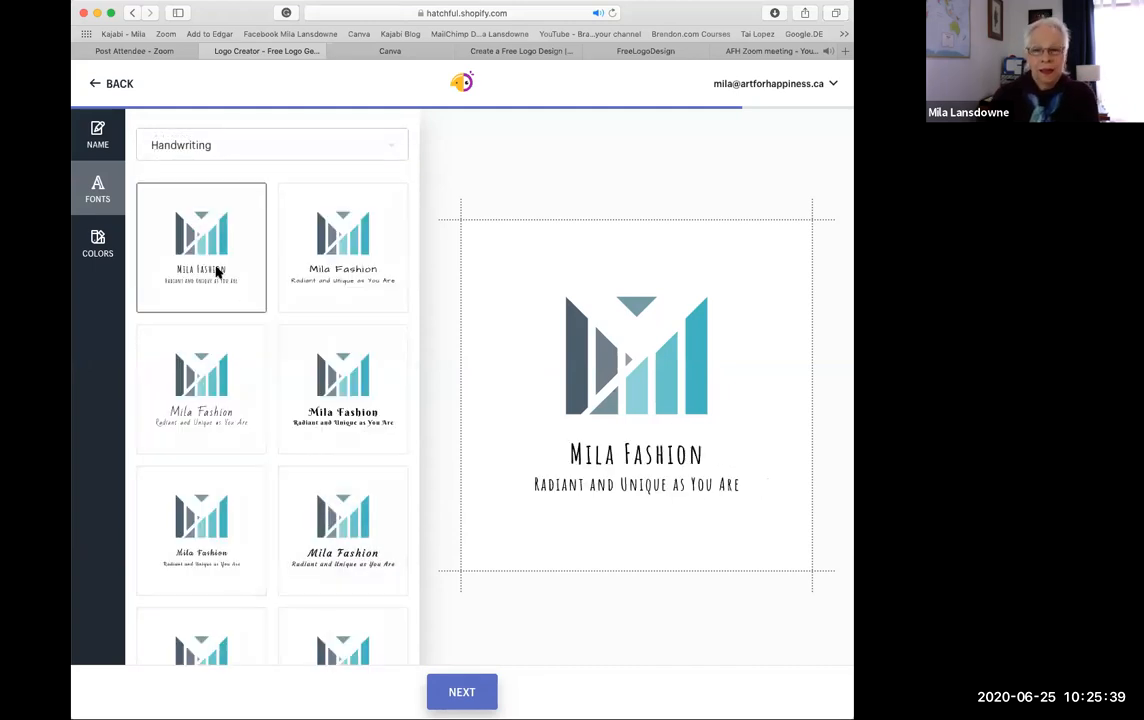
pyautogui.click(317, 273)
pyautogui.click(333, 383)
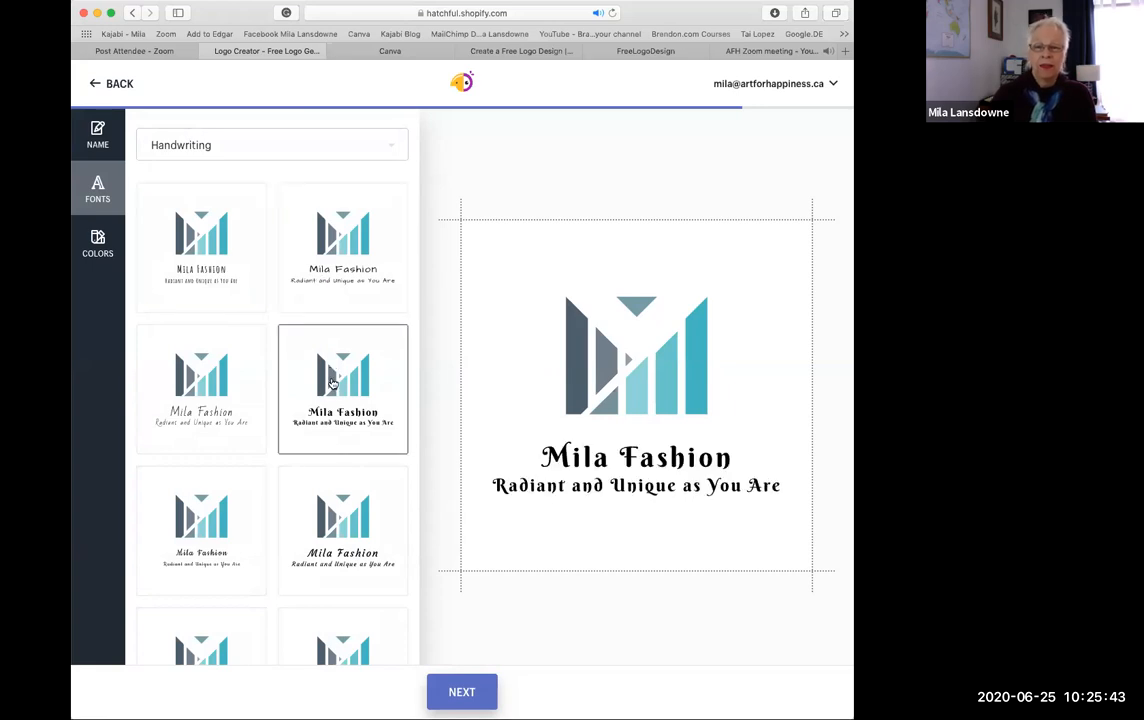
pyautogui.click(175, 345)
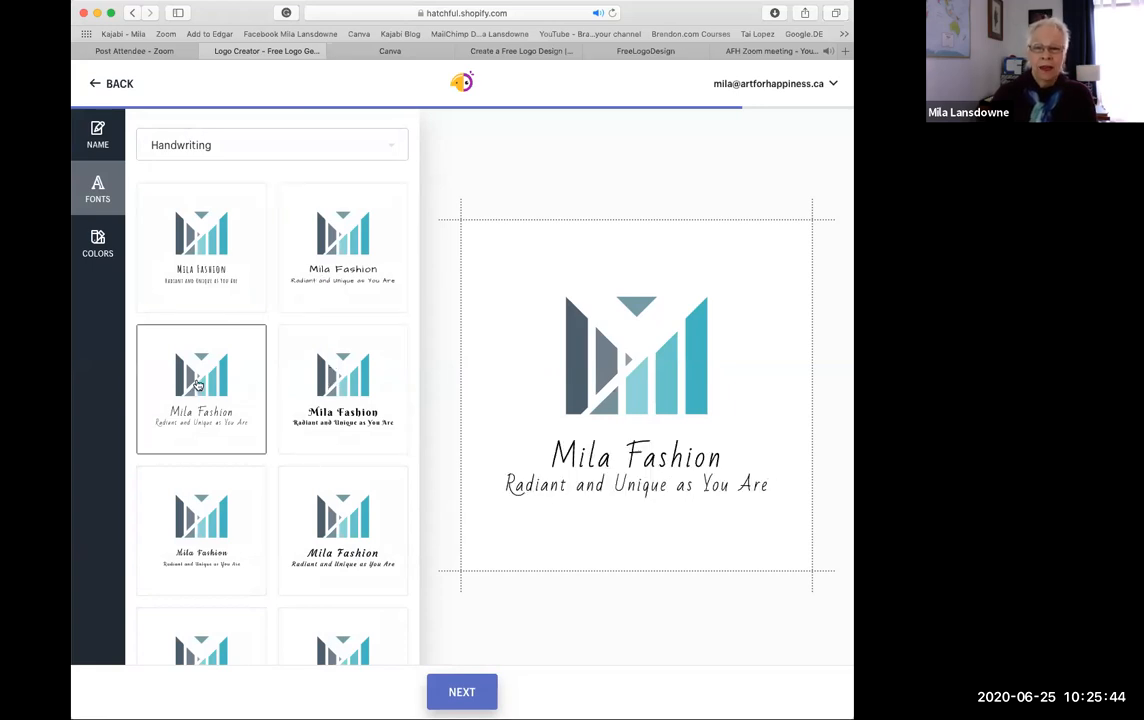
pyautogui.click(190, 480)
pyautogui.click(350, 519)
pyautogui.scroll(-3, 350, 519)
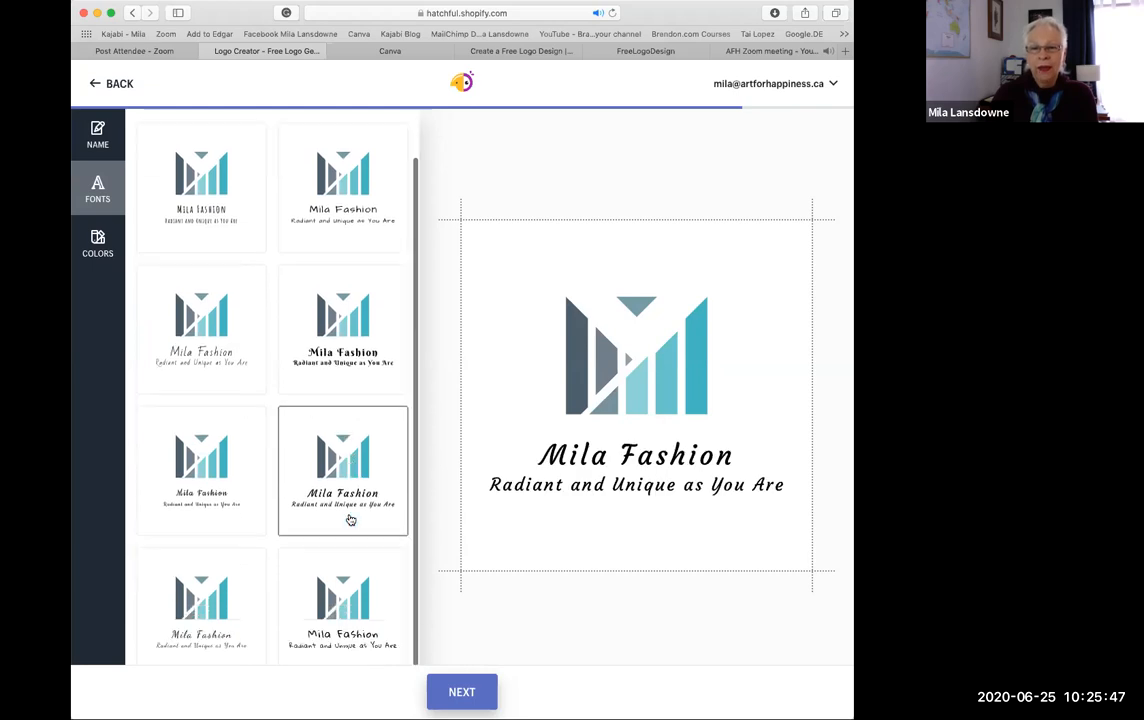
pyautogui.click(197, 528)
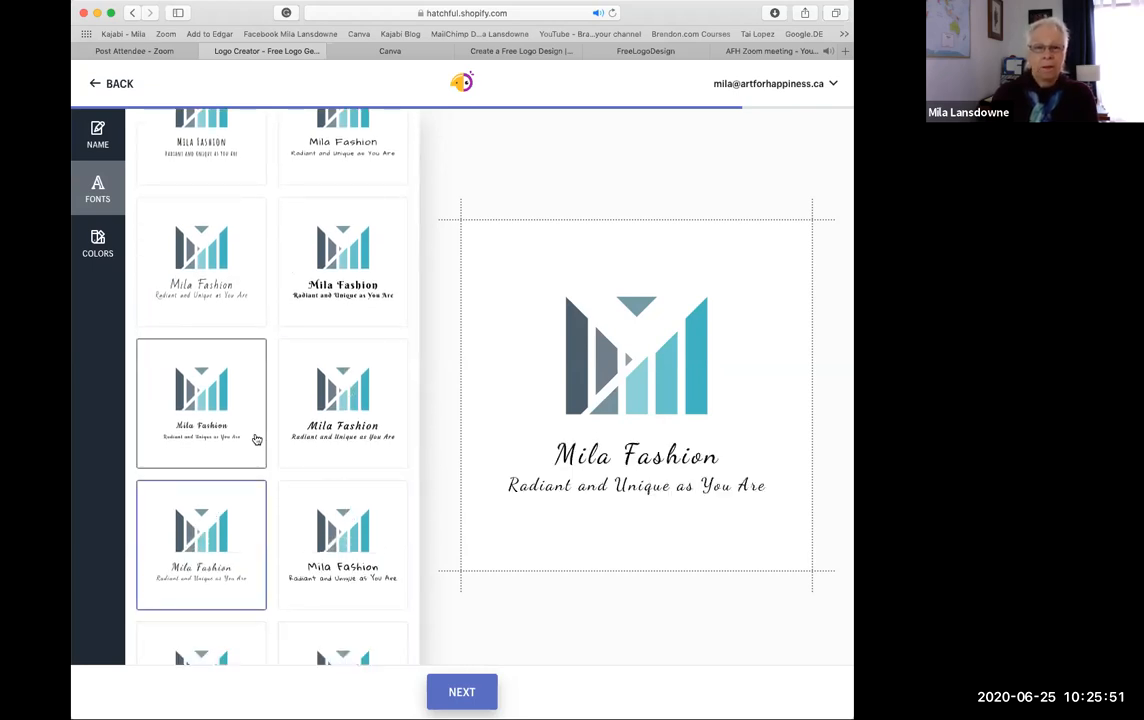
# Compare further handwriting fonts, apply the thin calligraphic script with flourished capitals, and keep the Handwriting category
pyautogui.scroll(1, 256, 440)
pyautogui.scroll(1, 256, 440)
pyautogui.scroll(-3, 256, 440)
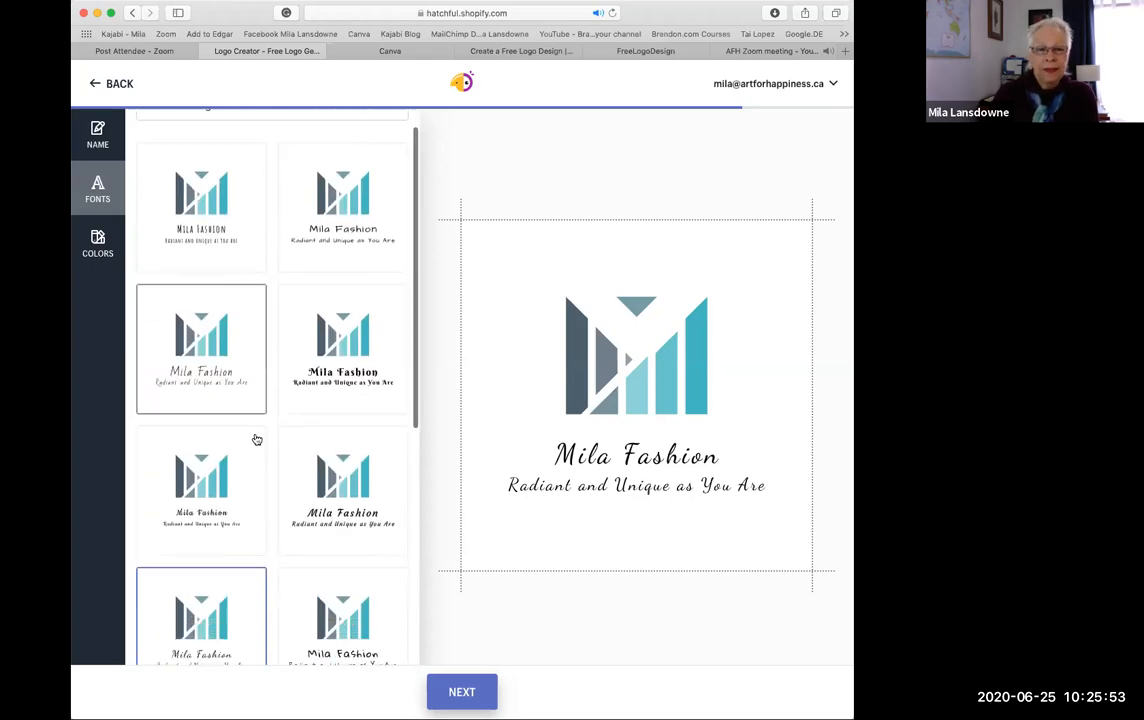
pyautogui.scroll(-1, 256, 440)
pyautogui.click(332, 500)
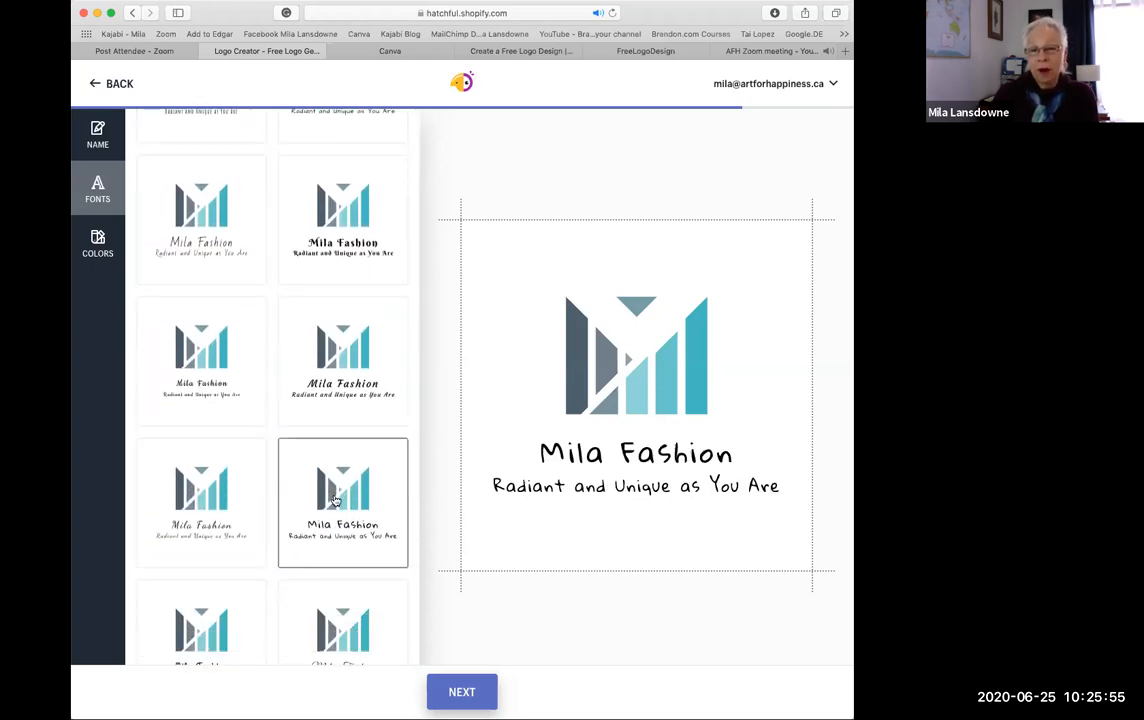
pyautogui.scroll(-5, 226, 360)
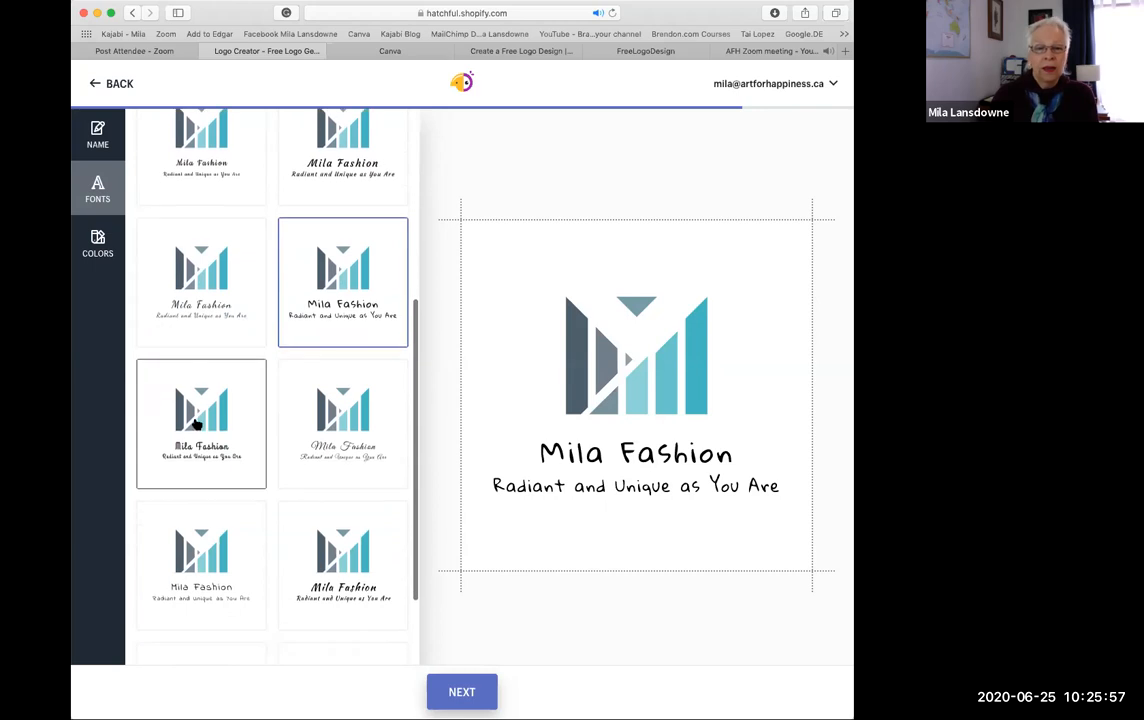
pyautogui.click(196, 425)
pyautogui.click(334, 435)
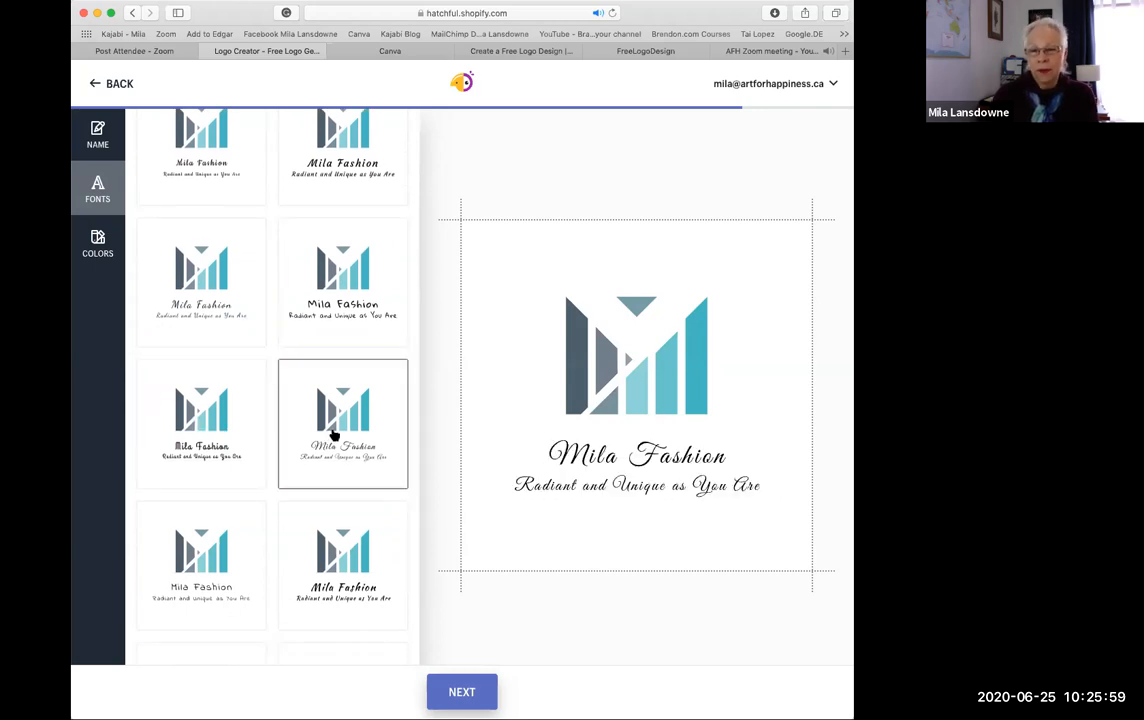
pyautogui.scroll(6, 332, 434)
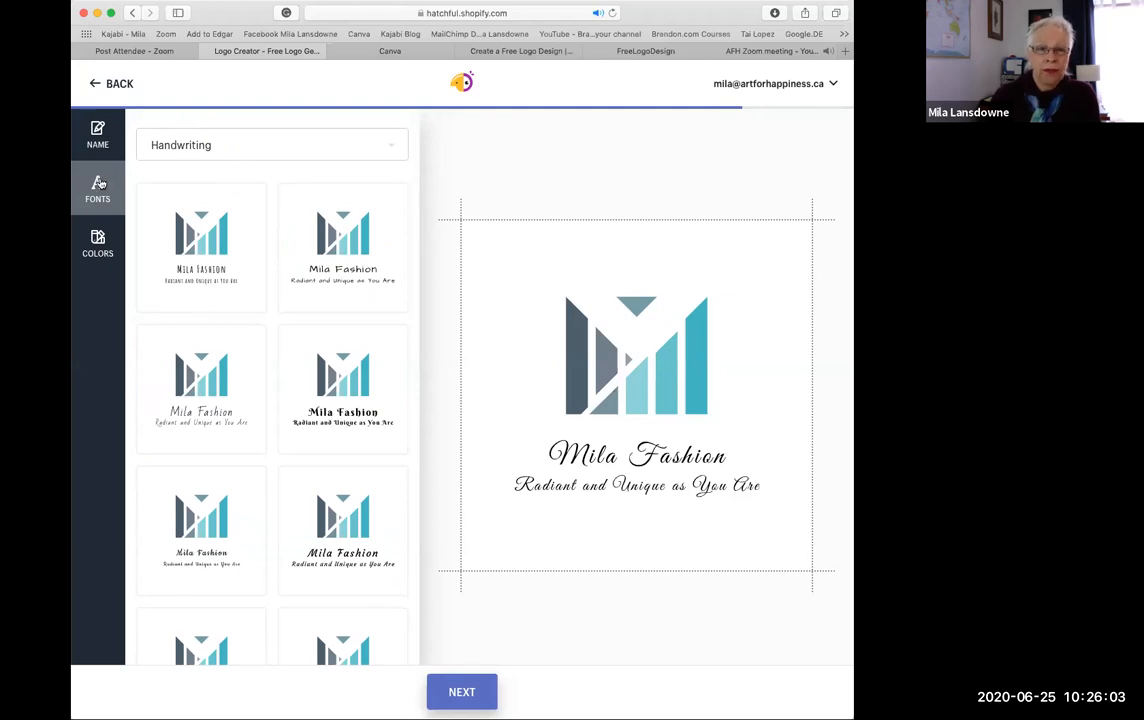
pyautogui.click(391, 148)
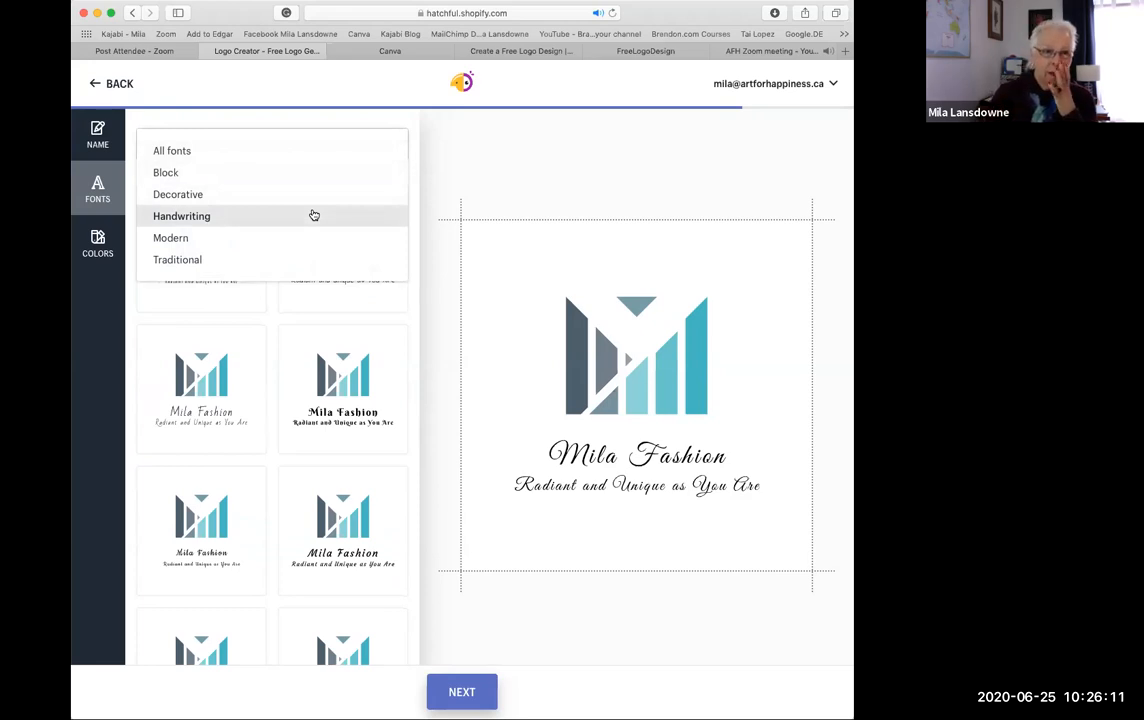
pyautogui.click(200, 216)
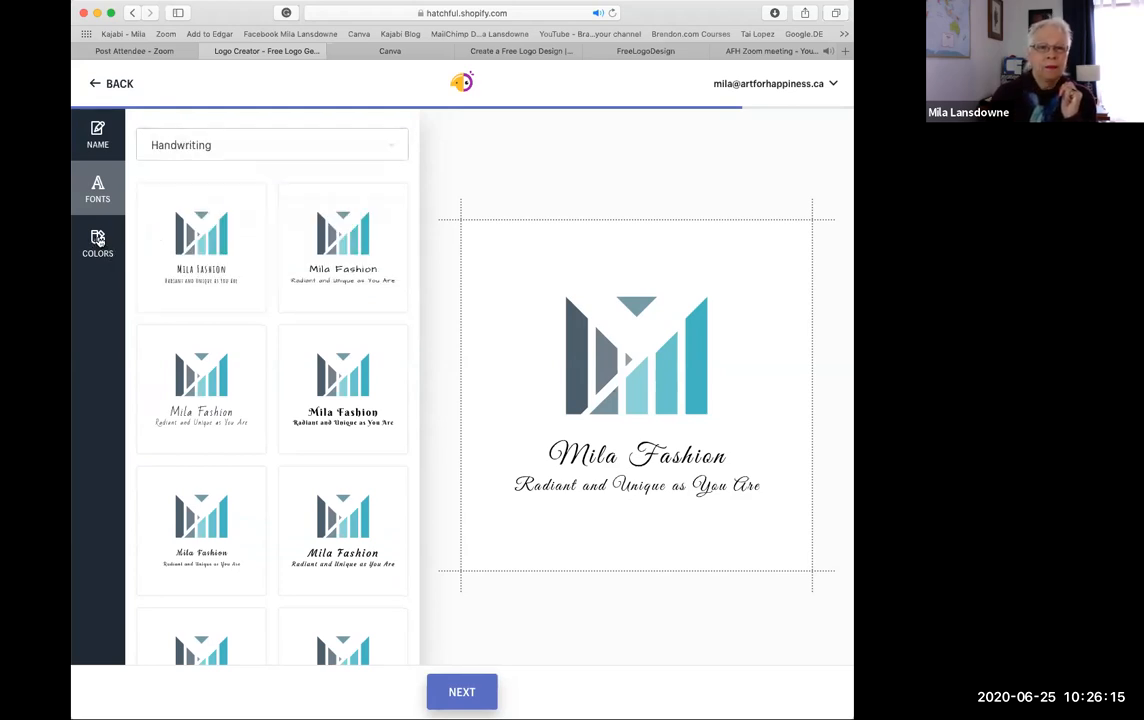
# Go to the logo's color options, try the pale pink and gray palette, and apply the purple and lavender one
pyautogui.click(98, 240)
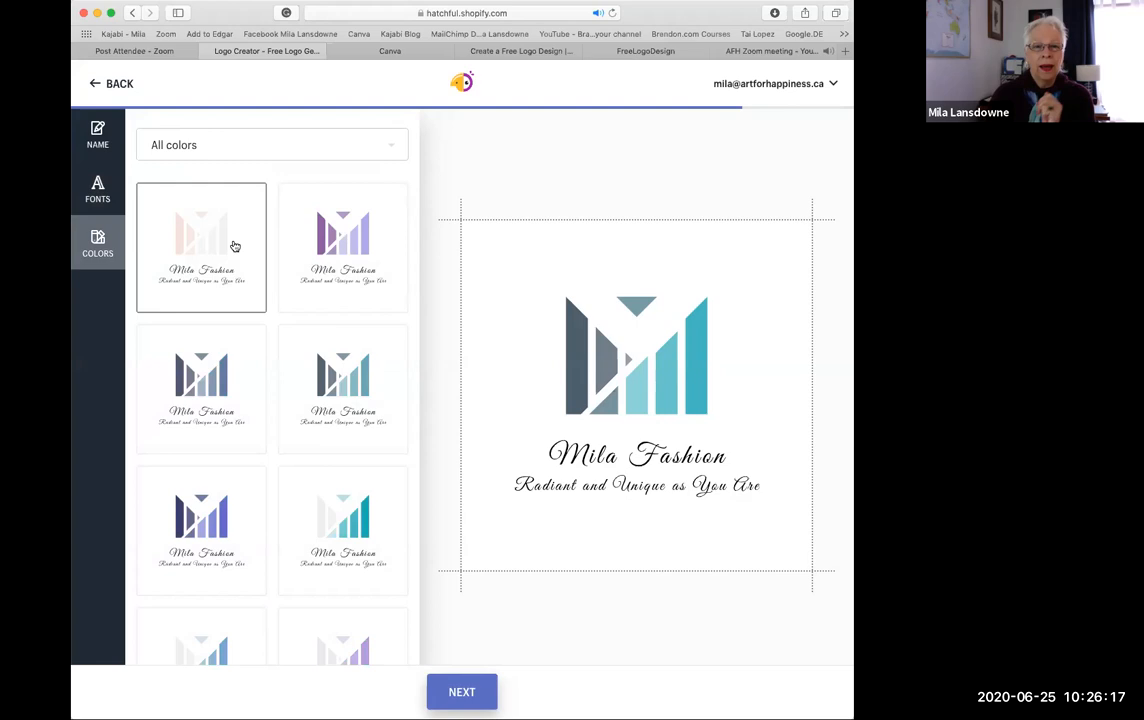
pyautogui.scroll(-3, 288, 253)
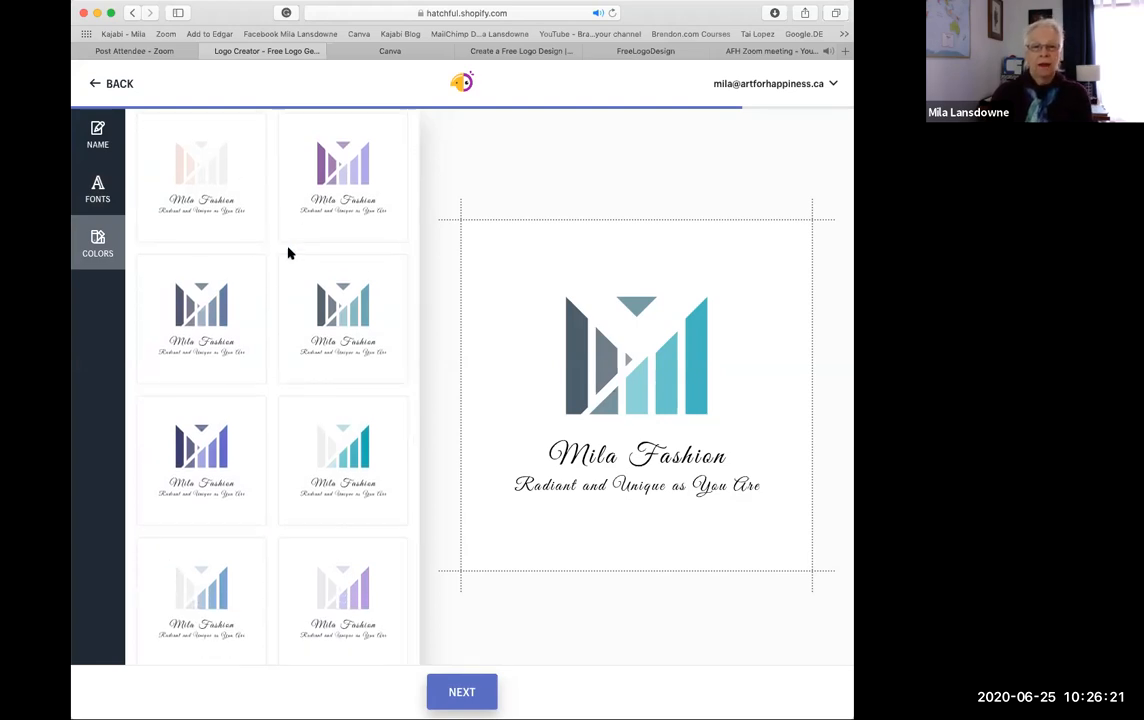
pyautogui.click(208, 169)
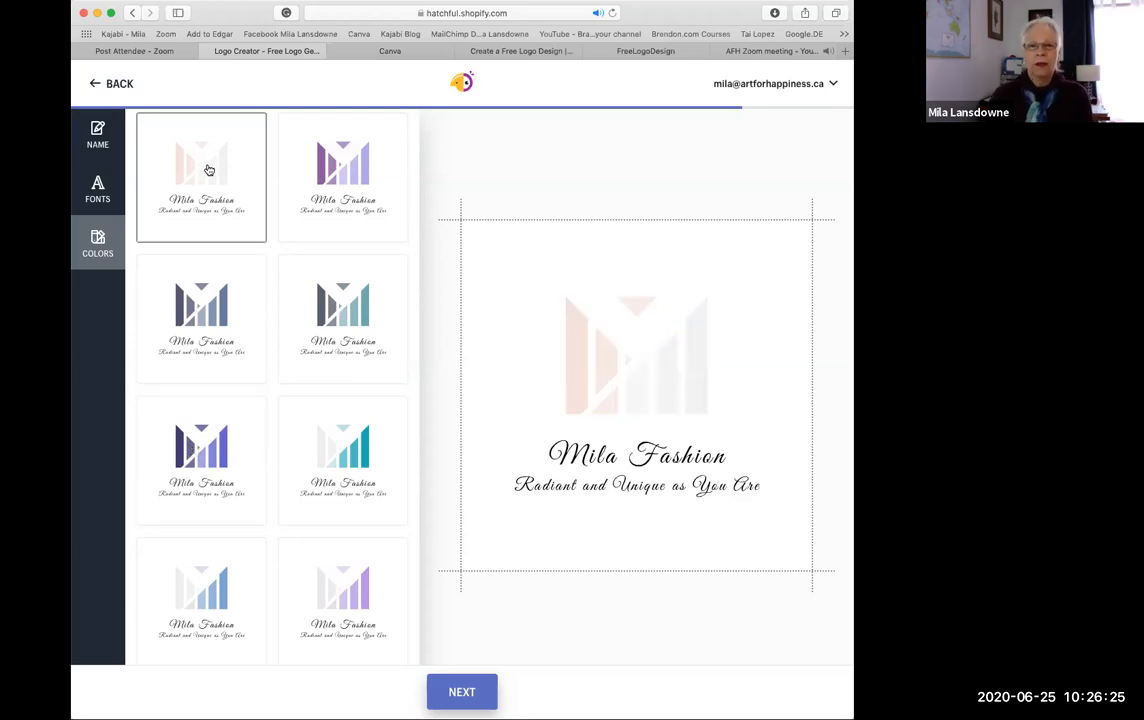
pyautogui.click(337, 181)
pyautogui.scroll(2, 337, 181)
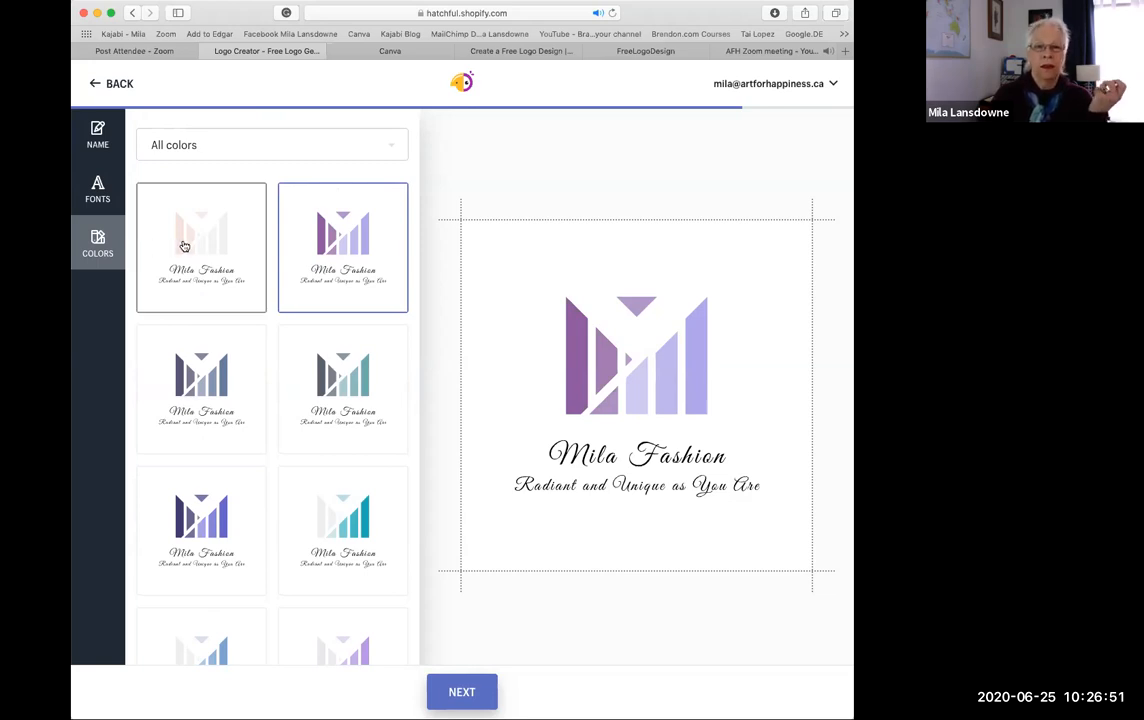
# Filter the color palettes to Warm and look through the variations offered for the logo
pyautogui.click(393, 147)
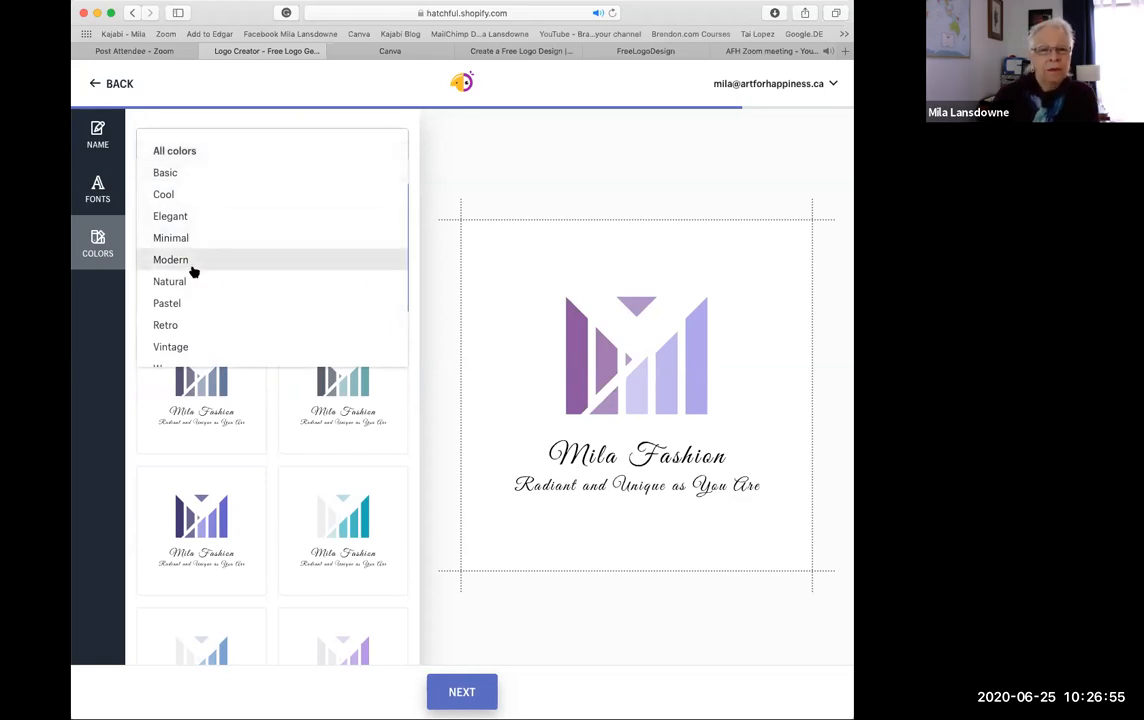
pyautogui.scroll(-1, 192, 268)
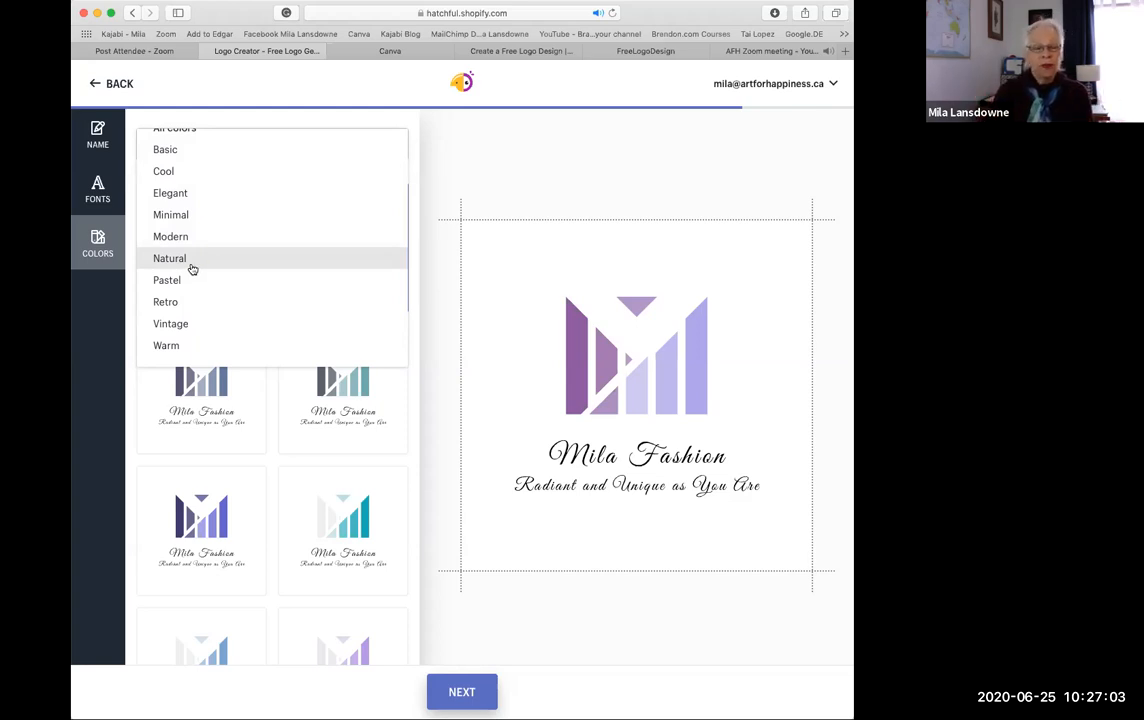
pyautogui.click(166, 346)
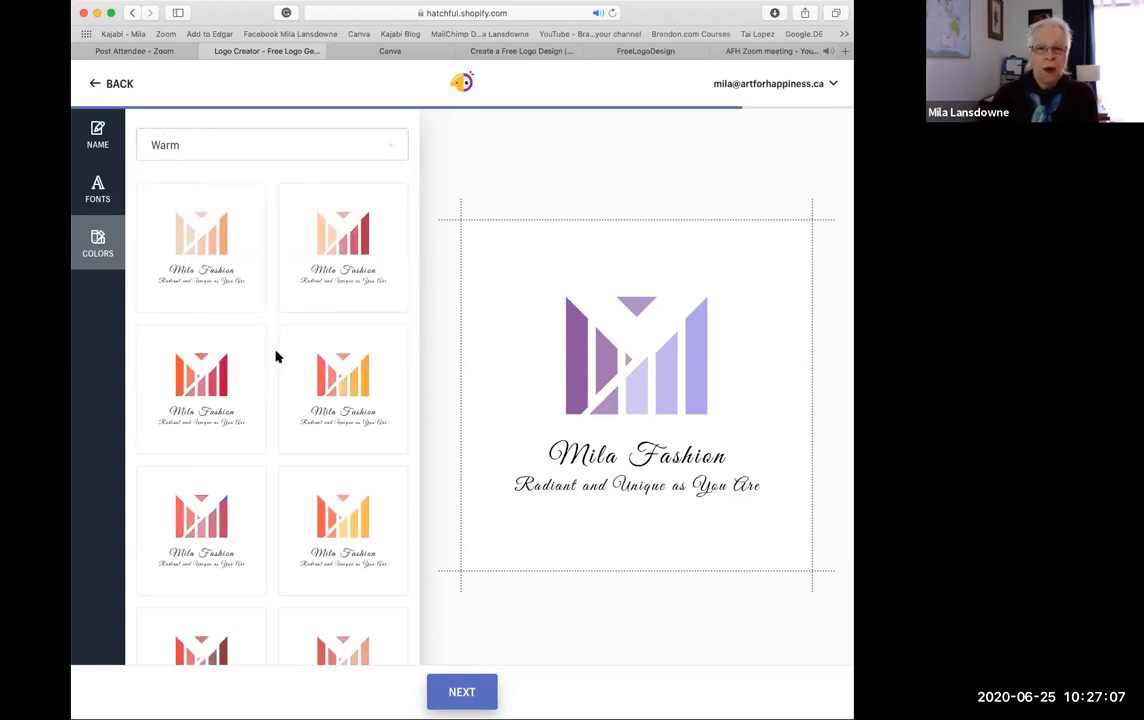
pyautogui.scroll(-10, 277, 357)
pyautogui.scroll(-6, 277, 357)
pyautogui.scroll(-5, 277, 357)
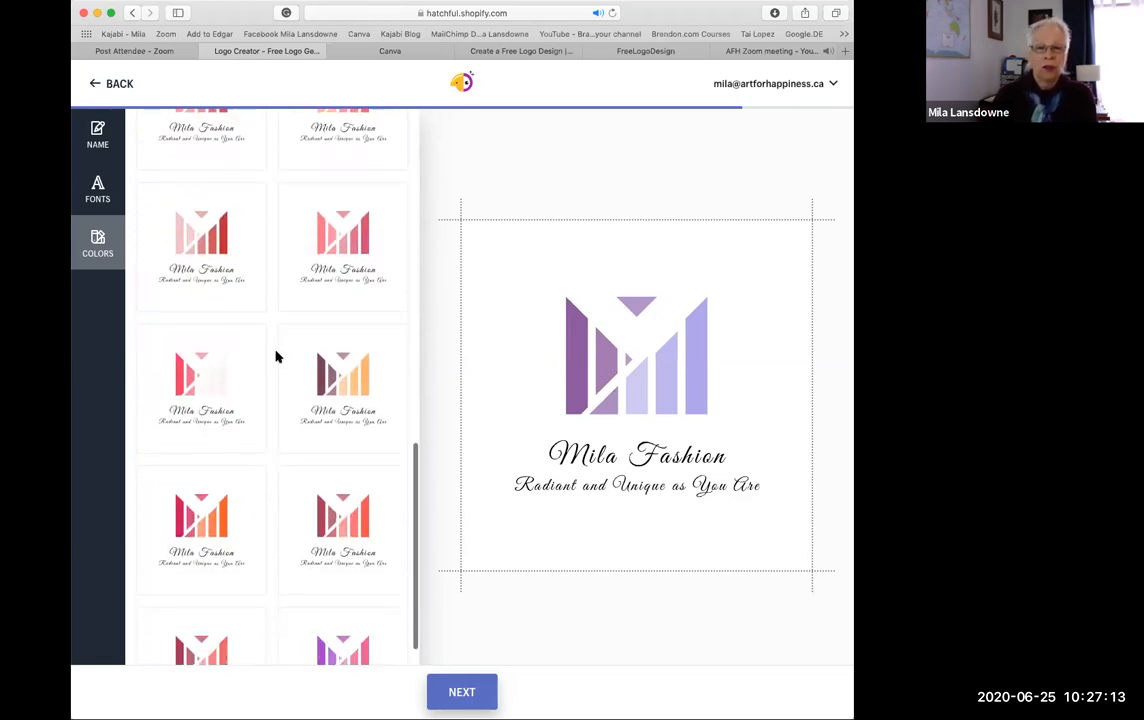
pyautogui.scroll(-4, 277, 357)
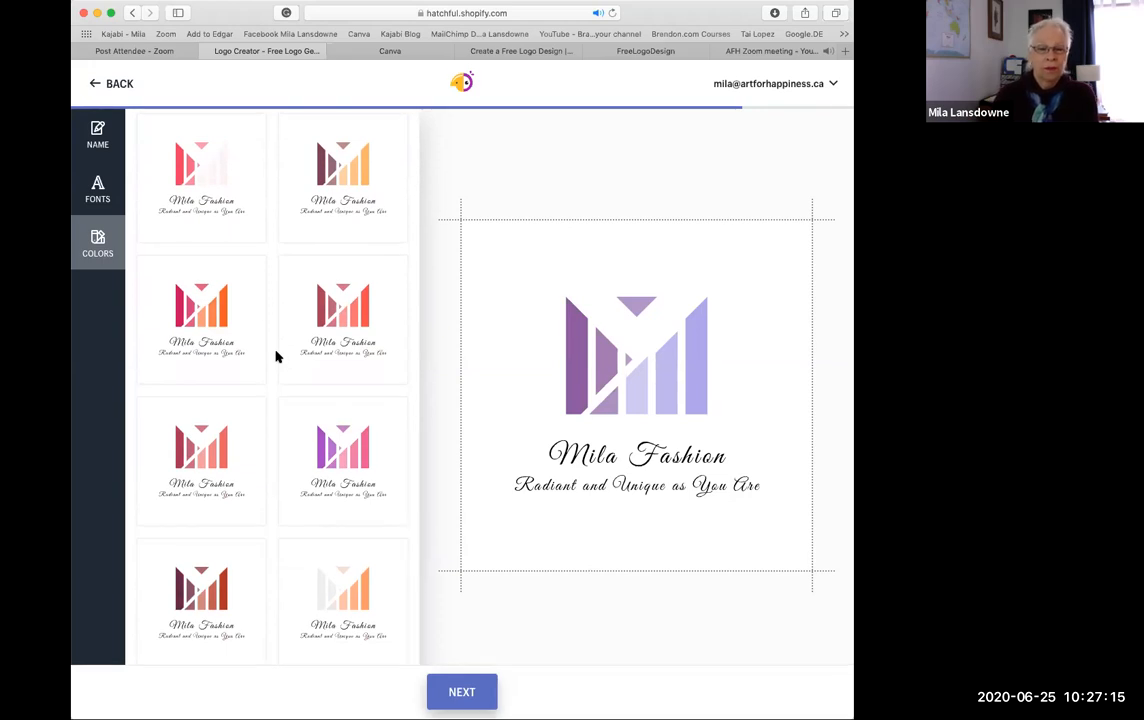
pyautogui.scroll(10, 277, 357)
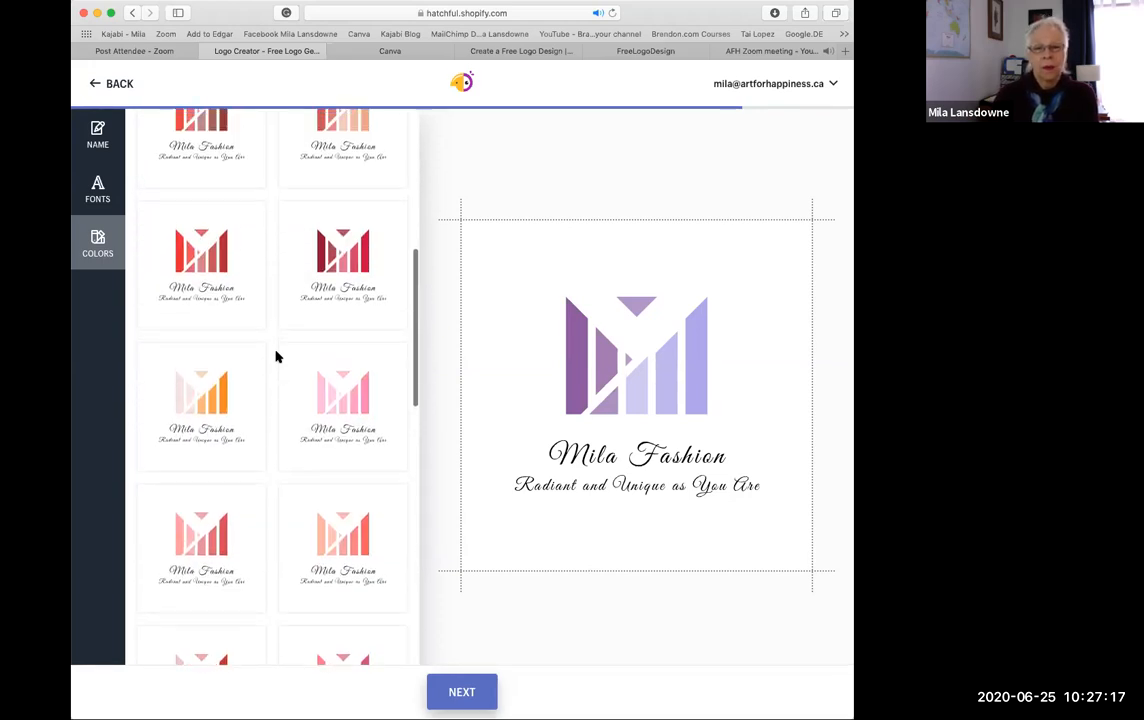
pyautogui.scroll(5, 277, 357)
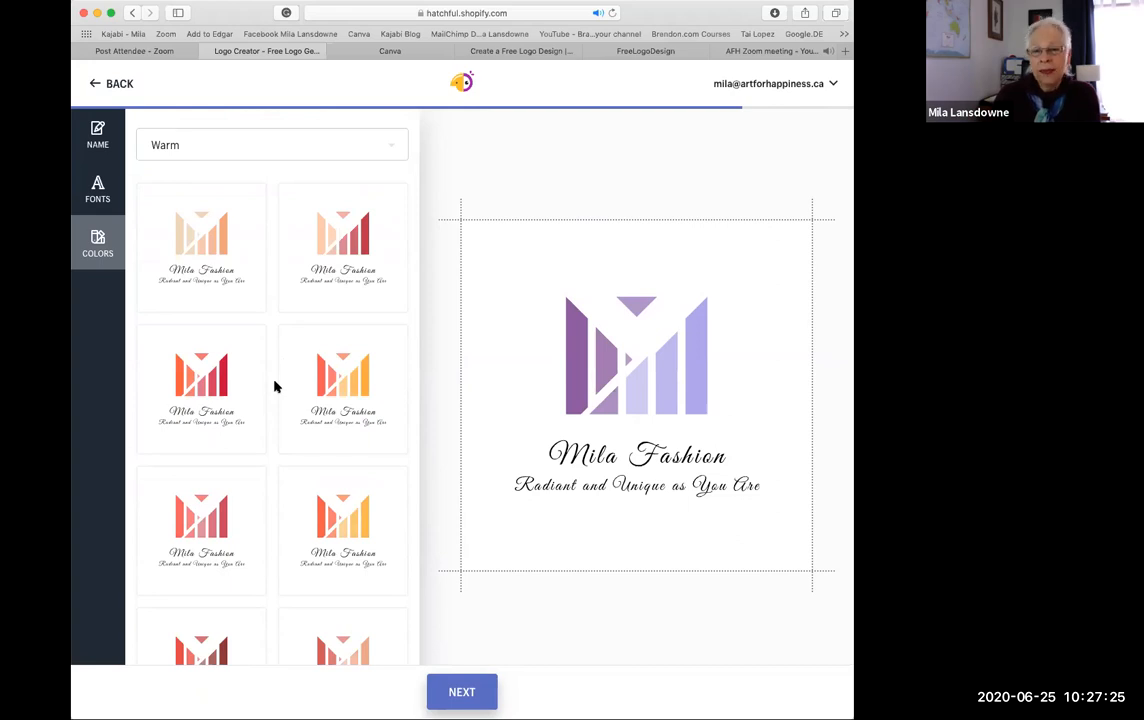
# Try the orange-to-crimson and dark red Warm palettes on the logo and look through the remaining Warm variations
pyautogui.click(233, 385)
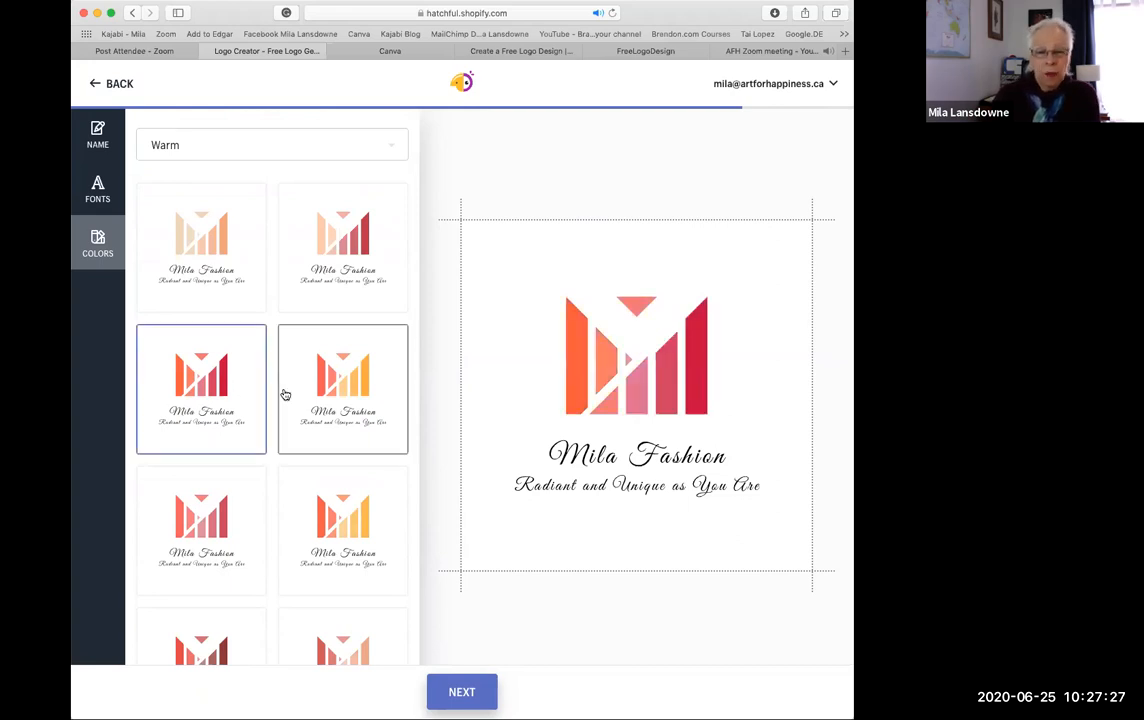
pyautogui.scroll(-1, 284, 393)
pyautogui.scroll(-5, 284, 393)
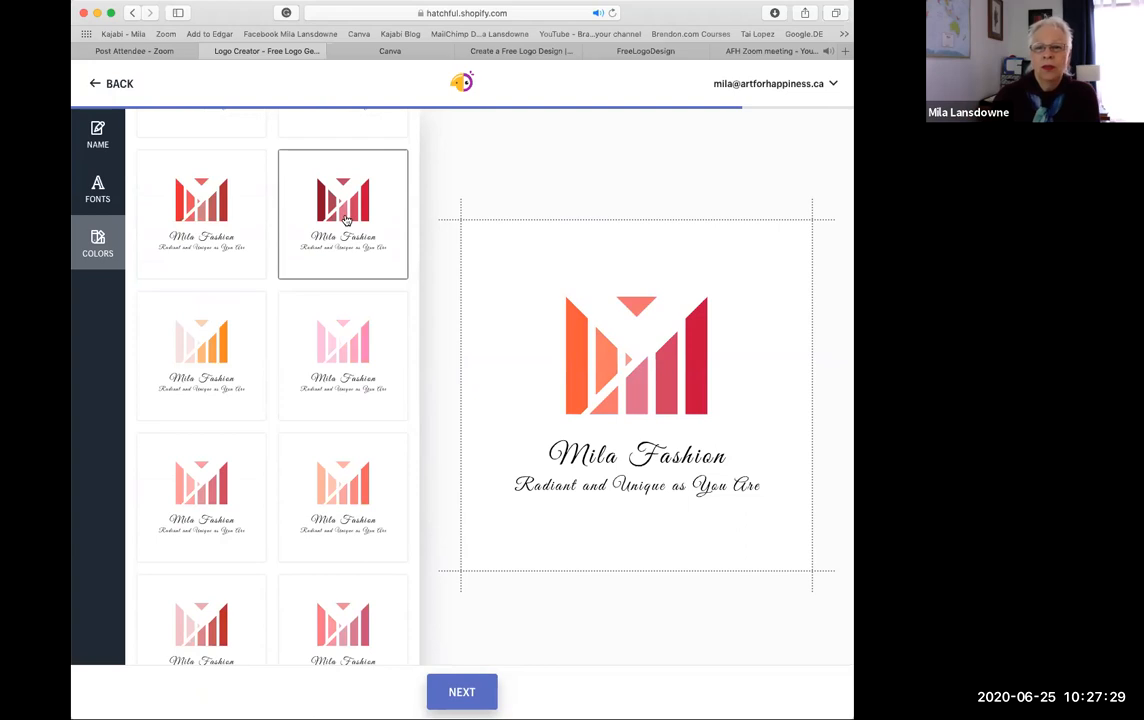
pyautogui.click(295, 258)
pyautogui.scroll(-5, 273, 294)
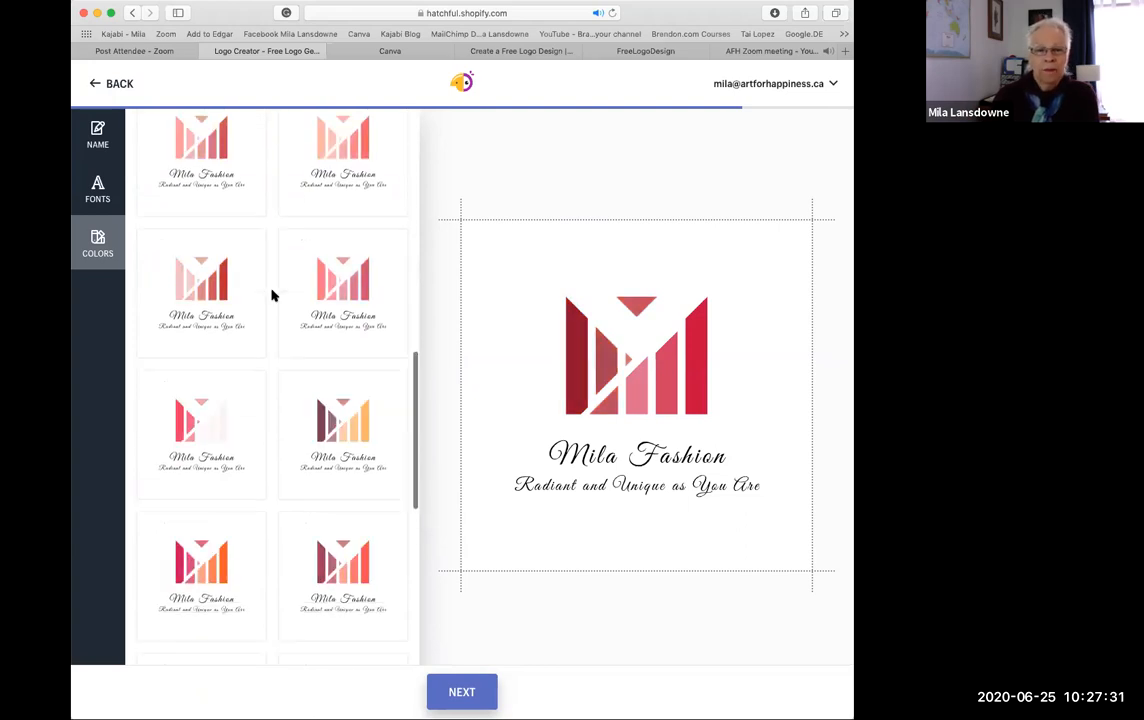
pyautogui.scroll(-6, 334, 292)
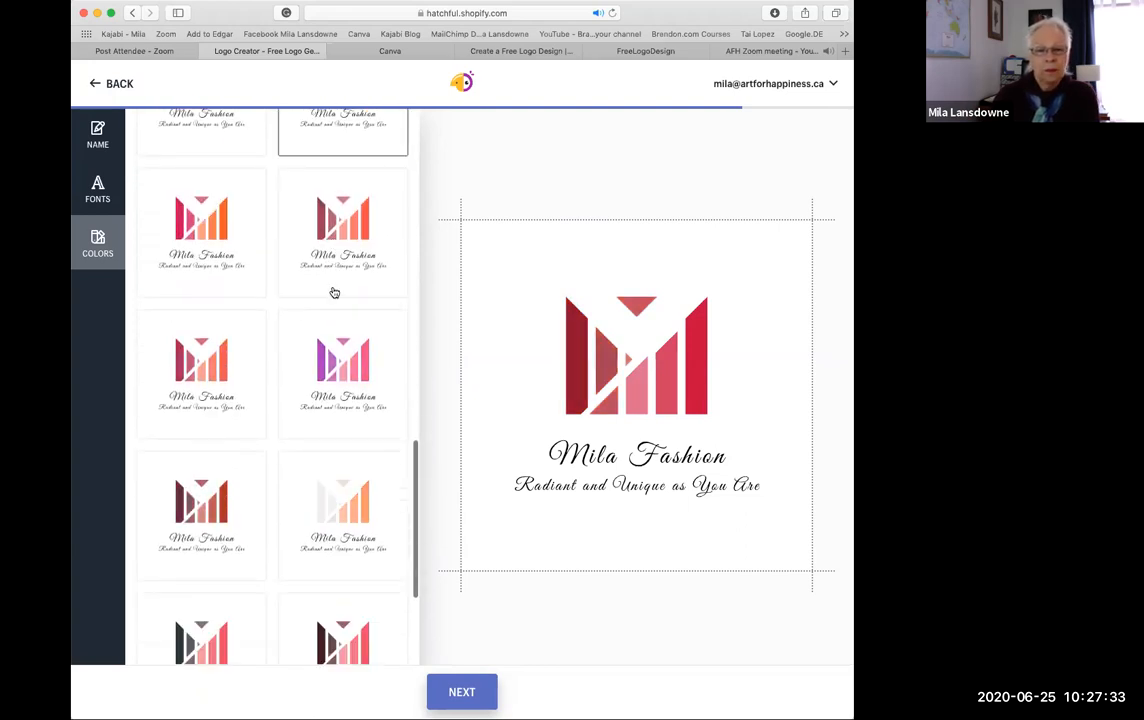
pyautogui.scroll(-3, 334, 292)
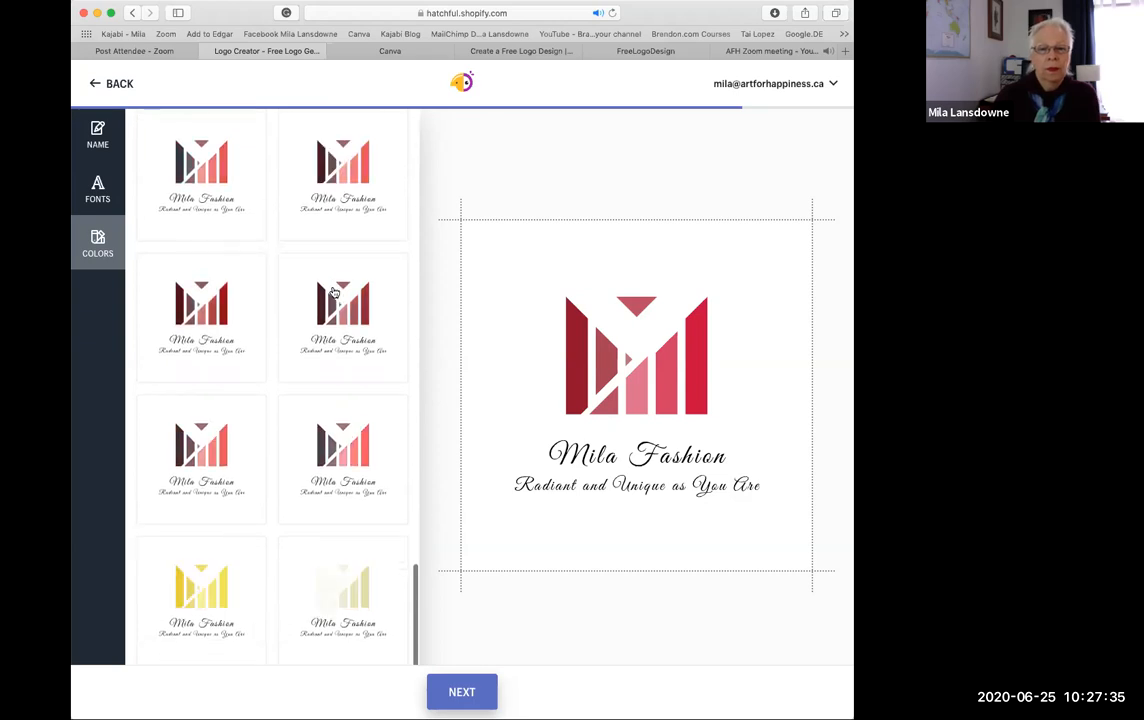
pyautogui.scroll(15, 334, 292)
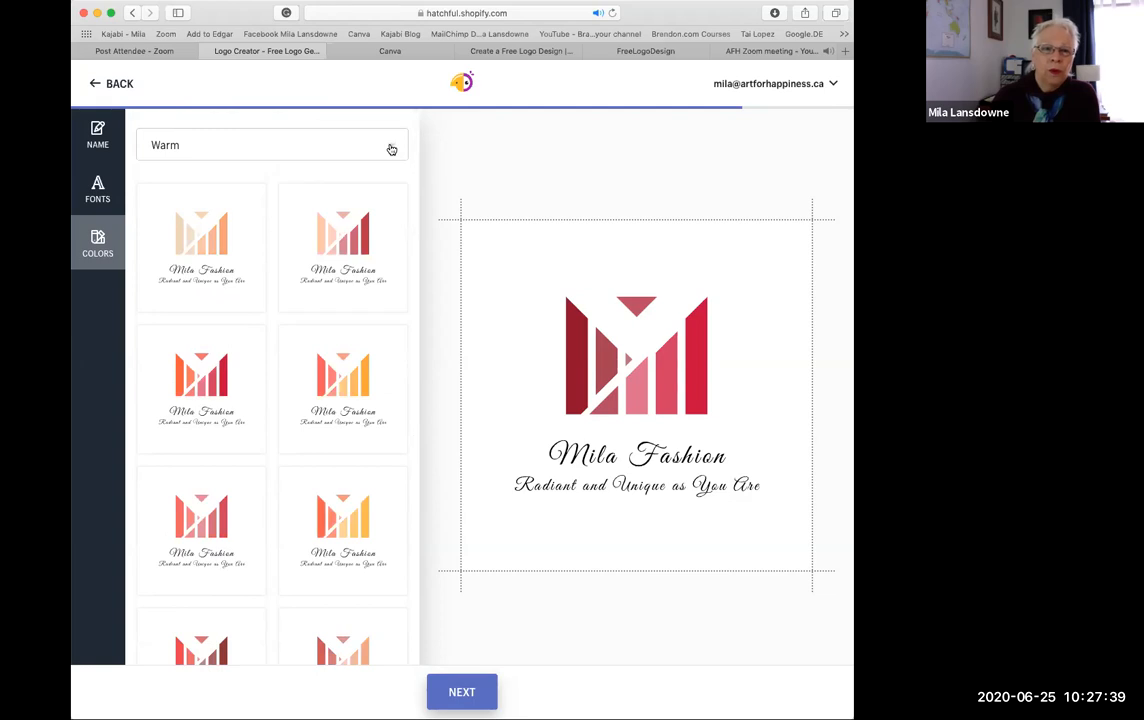
# Filter the color palettes to Elegant, try the coral-to-purple palette, and apply the bright red and pale lavender one
pyautogui.click(390, 148)
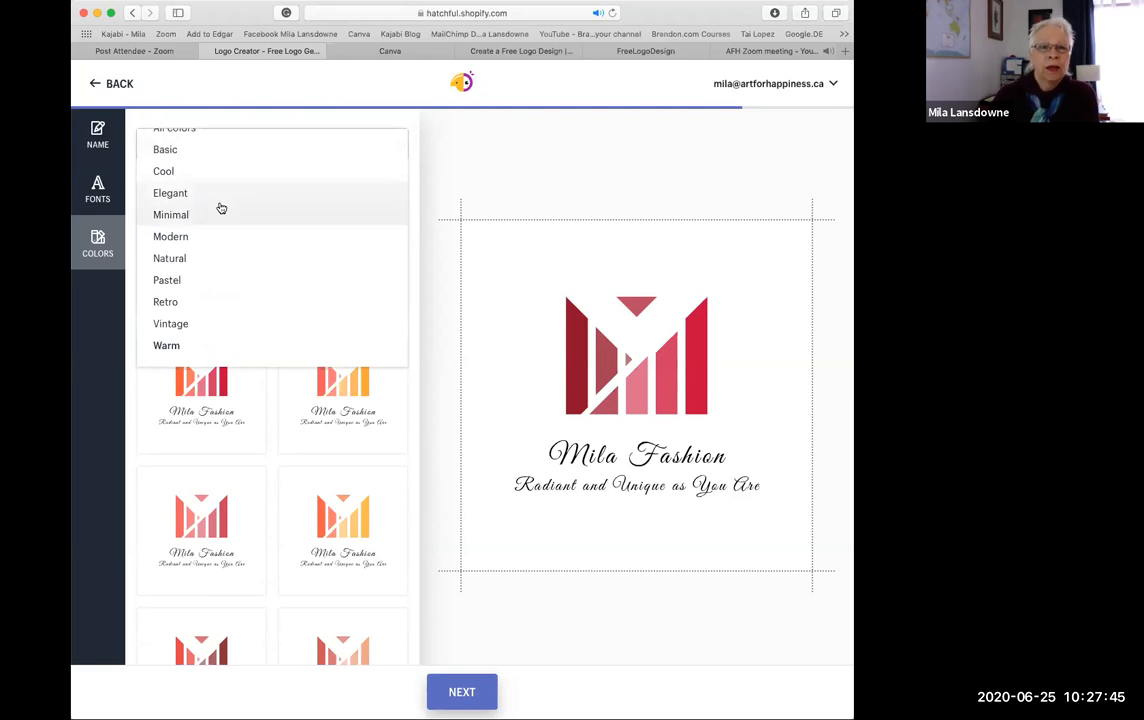
pyautogui.click(178, 194)
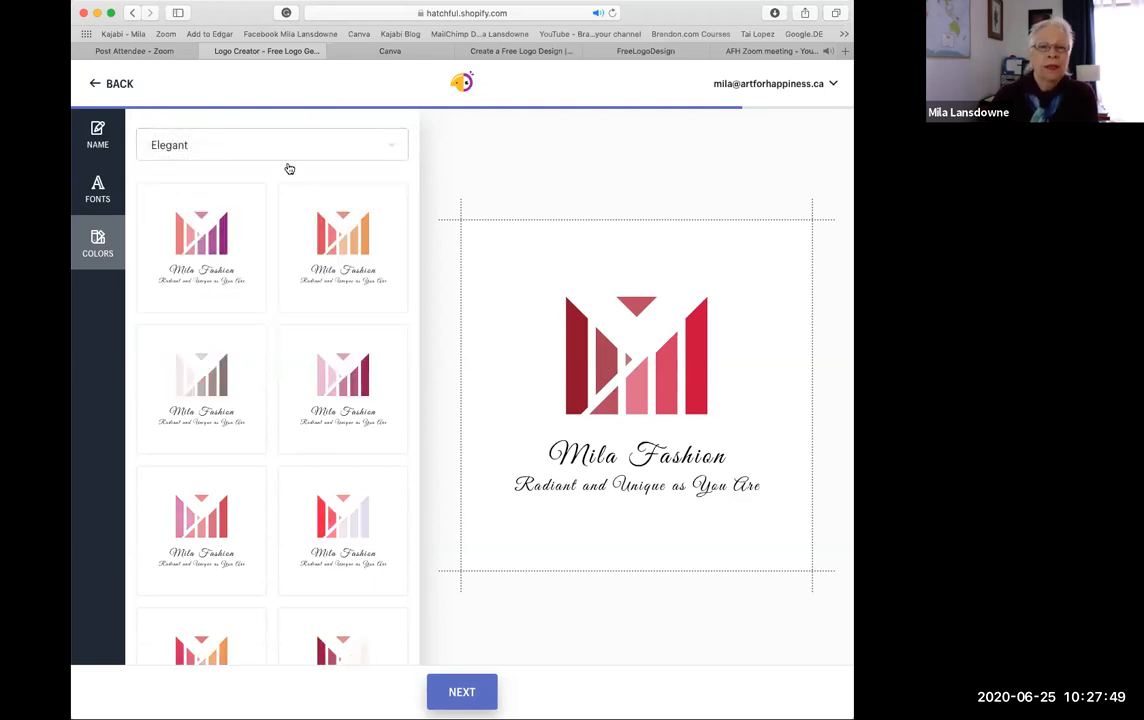
pyautogui.click(232, 235)
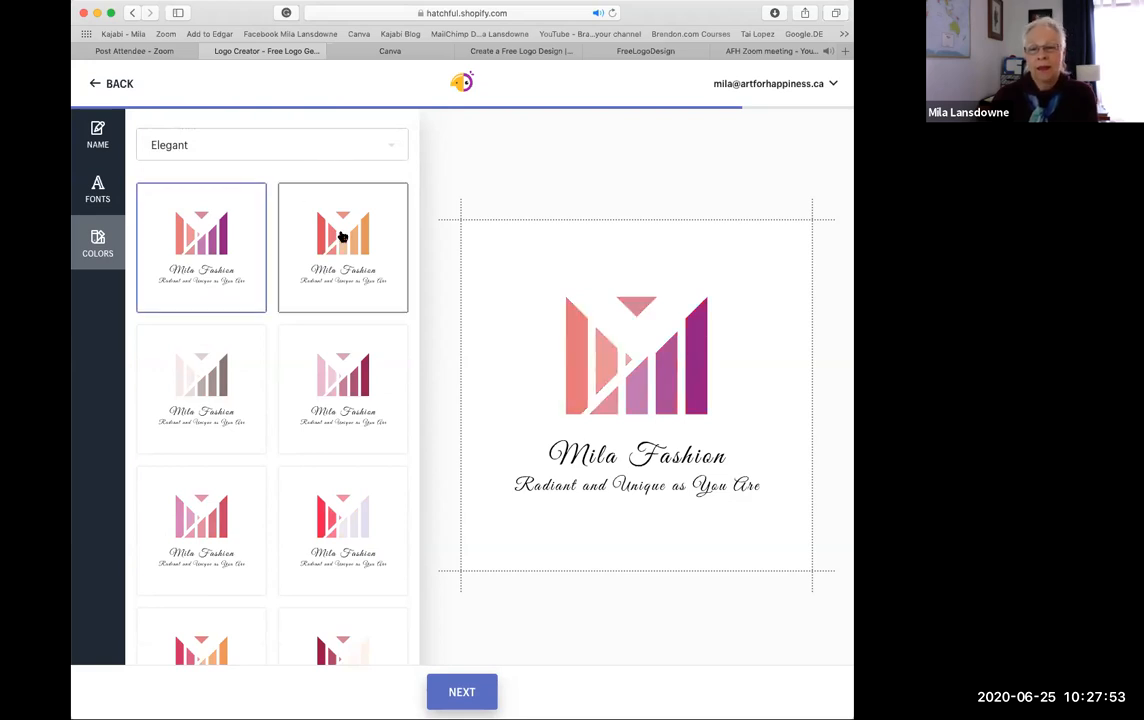
pyautogui.scroll(-3, 340, 235)
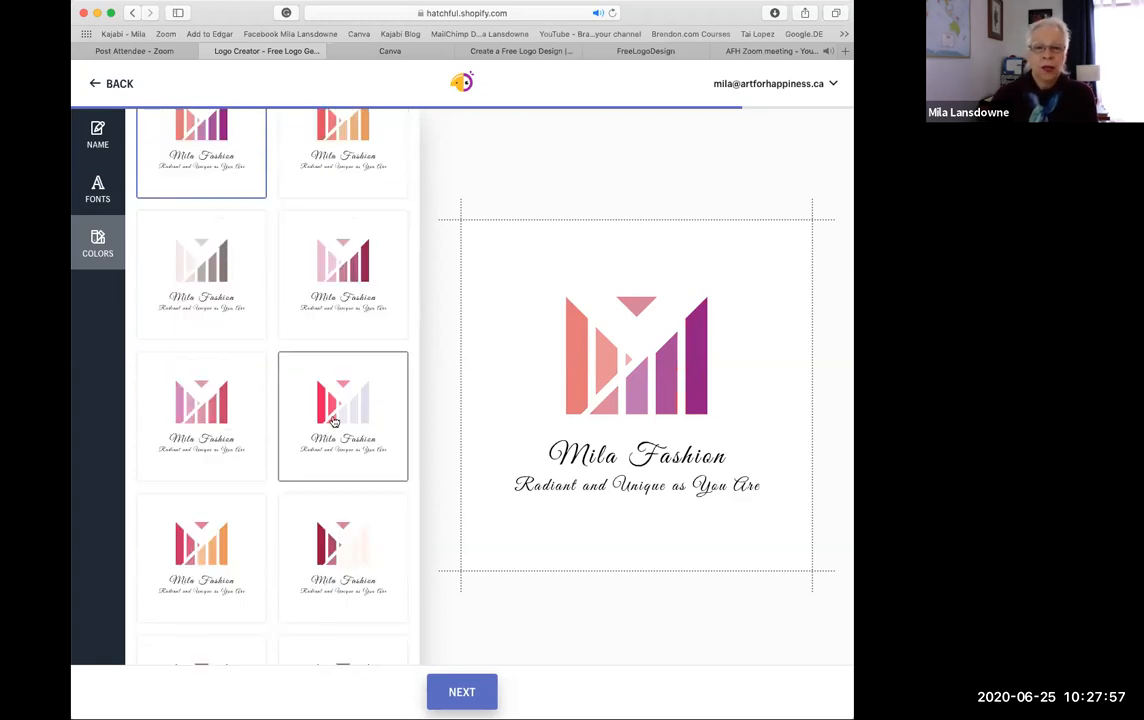
pyautogui.click(335, 420)
# Look through the other Elegant color variations offered for the logo
pyautogui.scroll(-2, 335, 420)
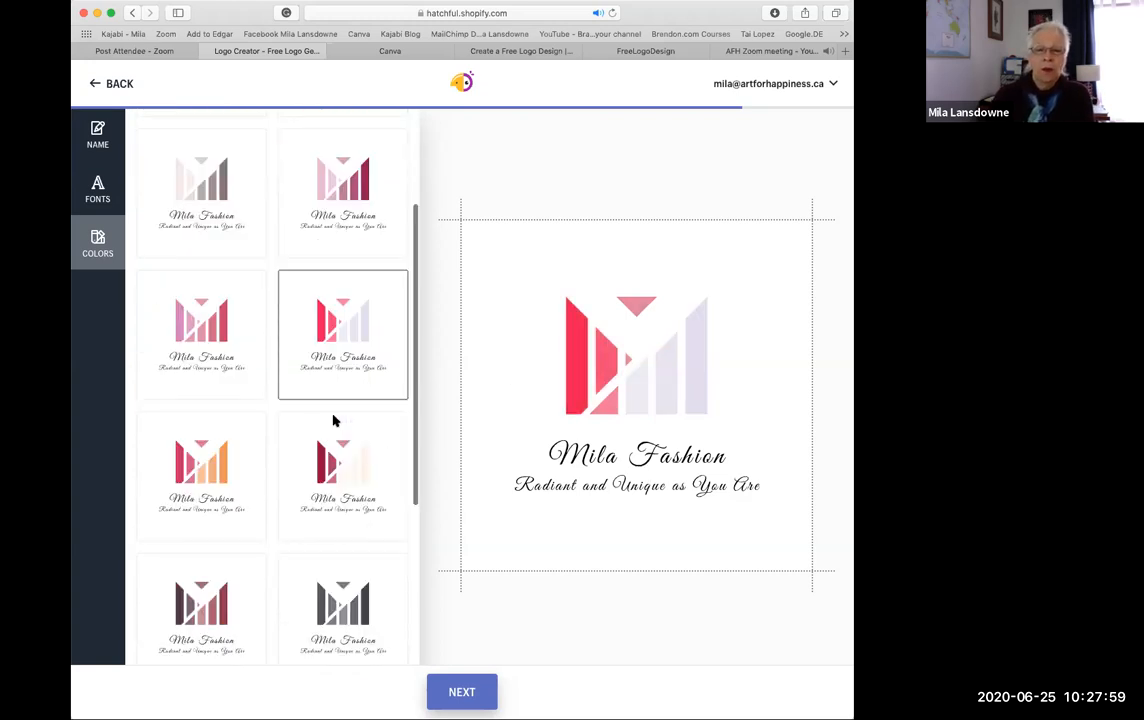
pyautogui.scroll(-4, 335, 420)
pyautogui.scroll(-4, 335, 420)
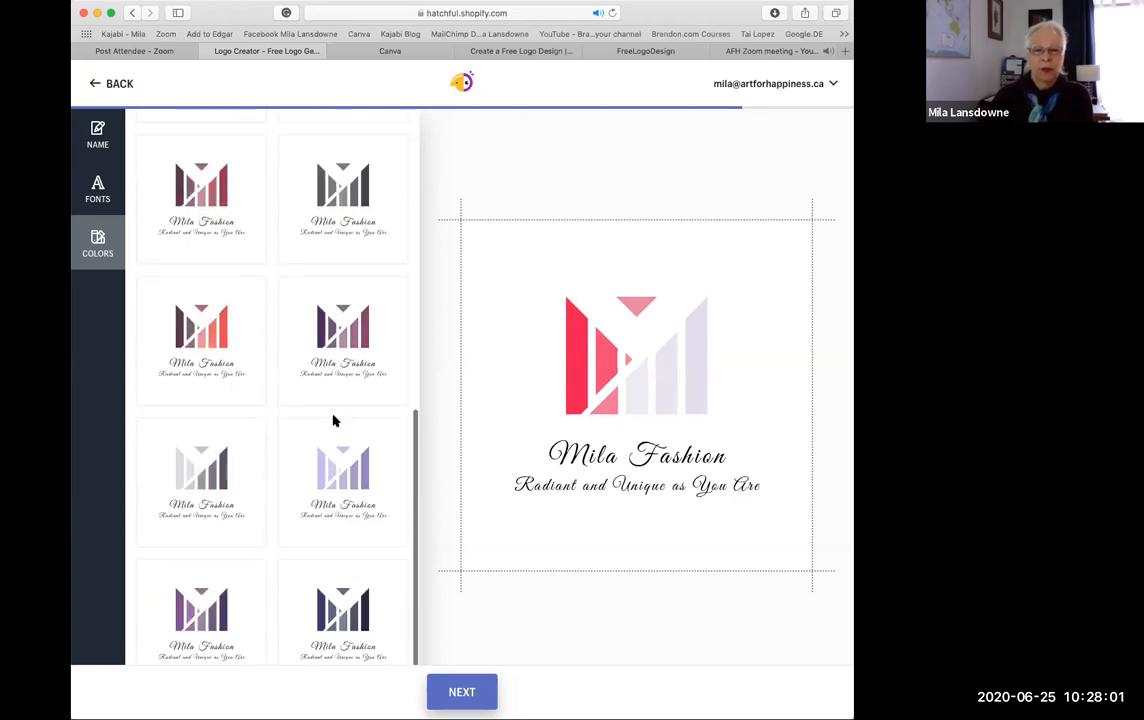
pyautogui.scroll(-4, 335, 420)
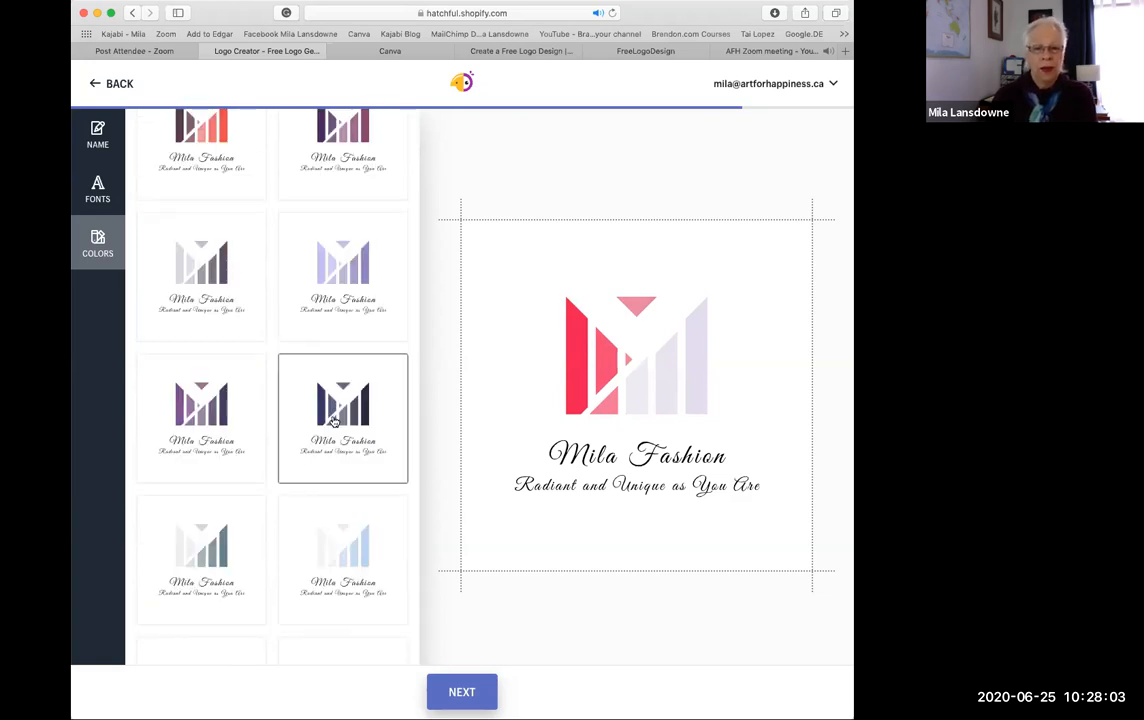
pyautogui.scroll(5, 335, 421)
pyautogui.scroll(5, 335, 421)
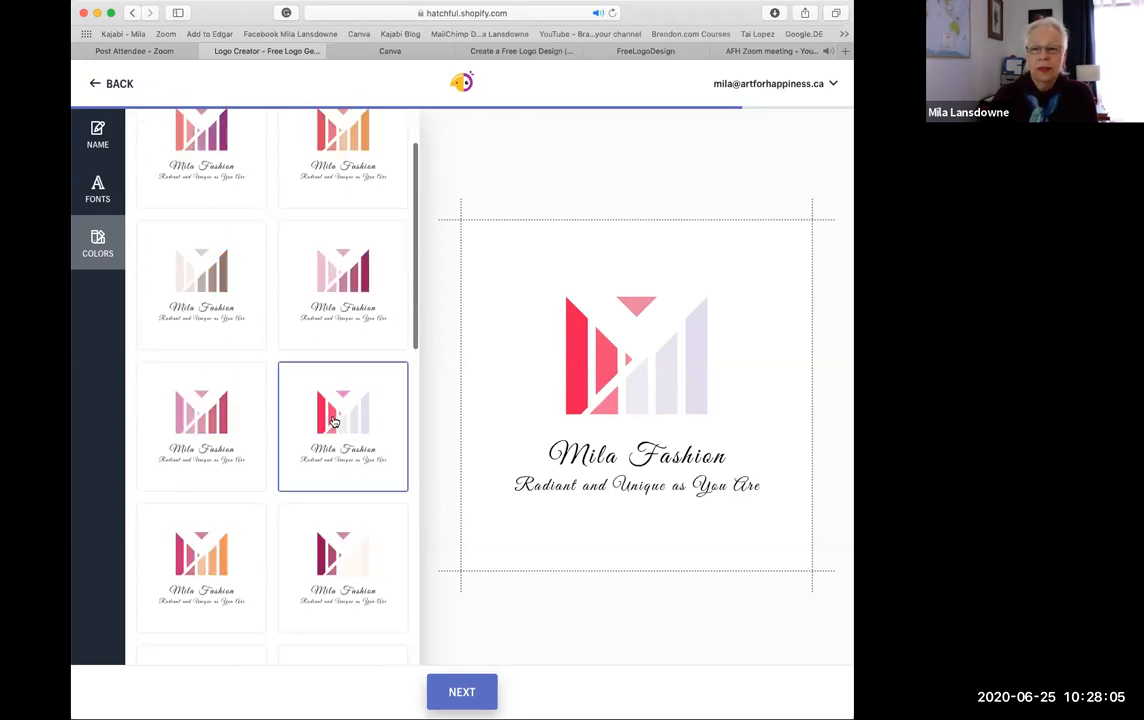
pyautogui.scroll(1, 334, 421)
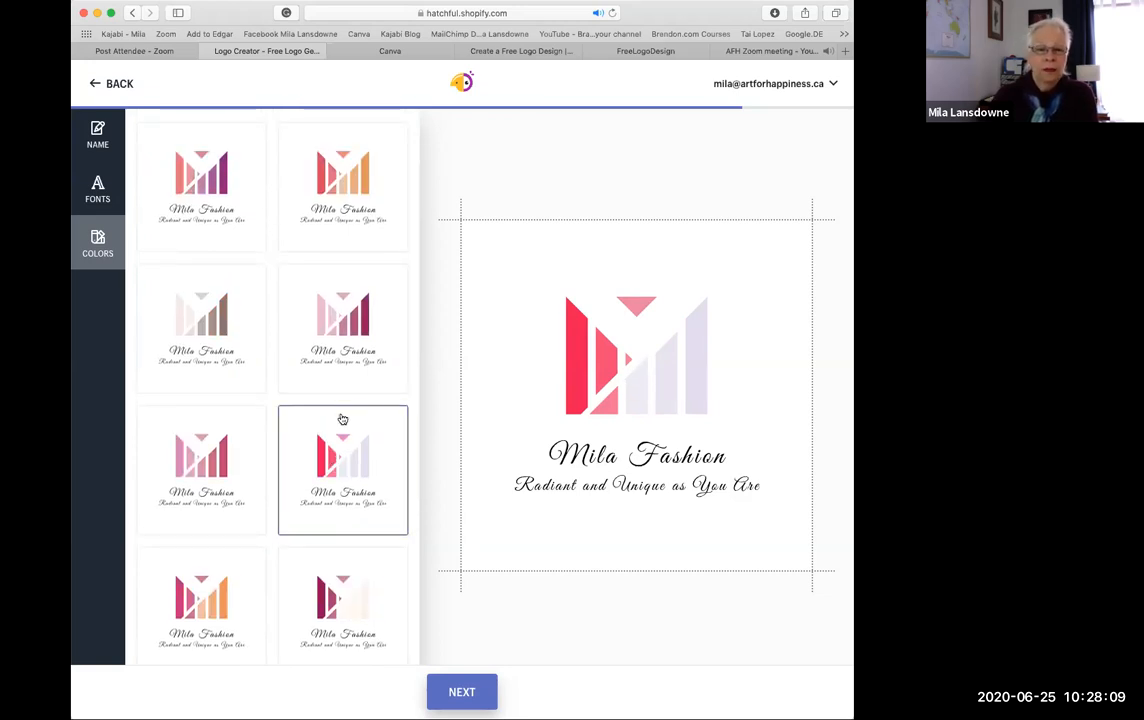
pyautogui.scroll(2, 342, 419)
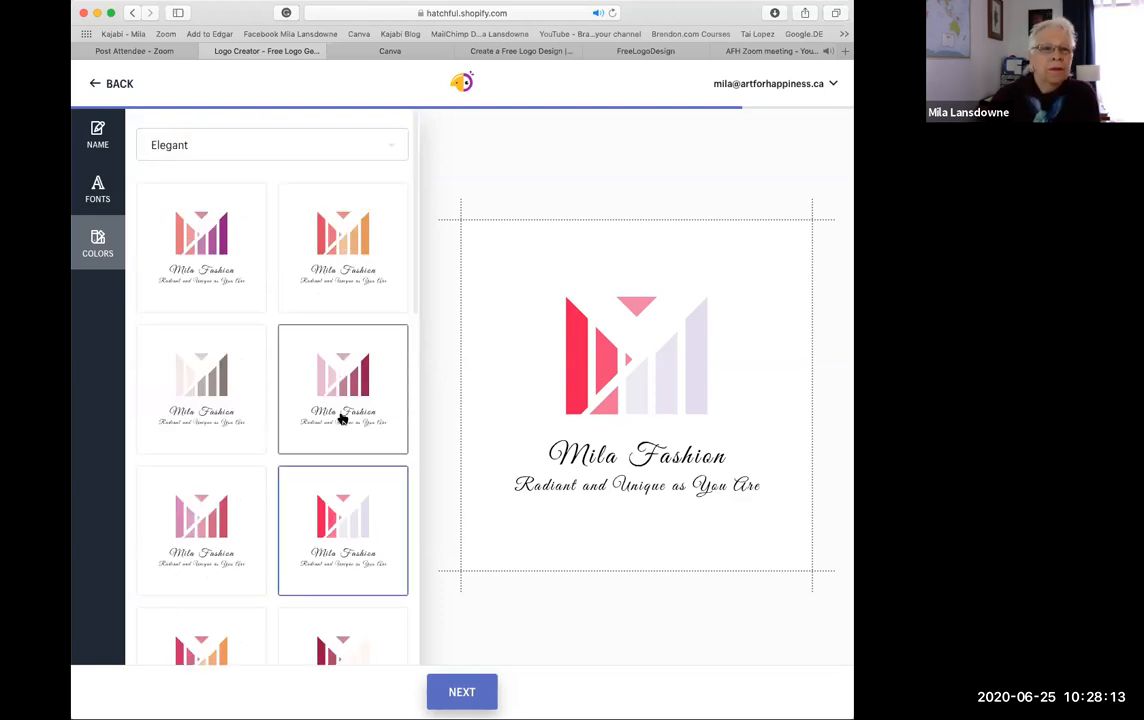
# Switch the logo's font category to Modern and try out the first several sans-serif lettering styles
pyautogui.click(98, 188)
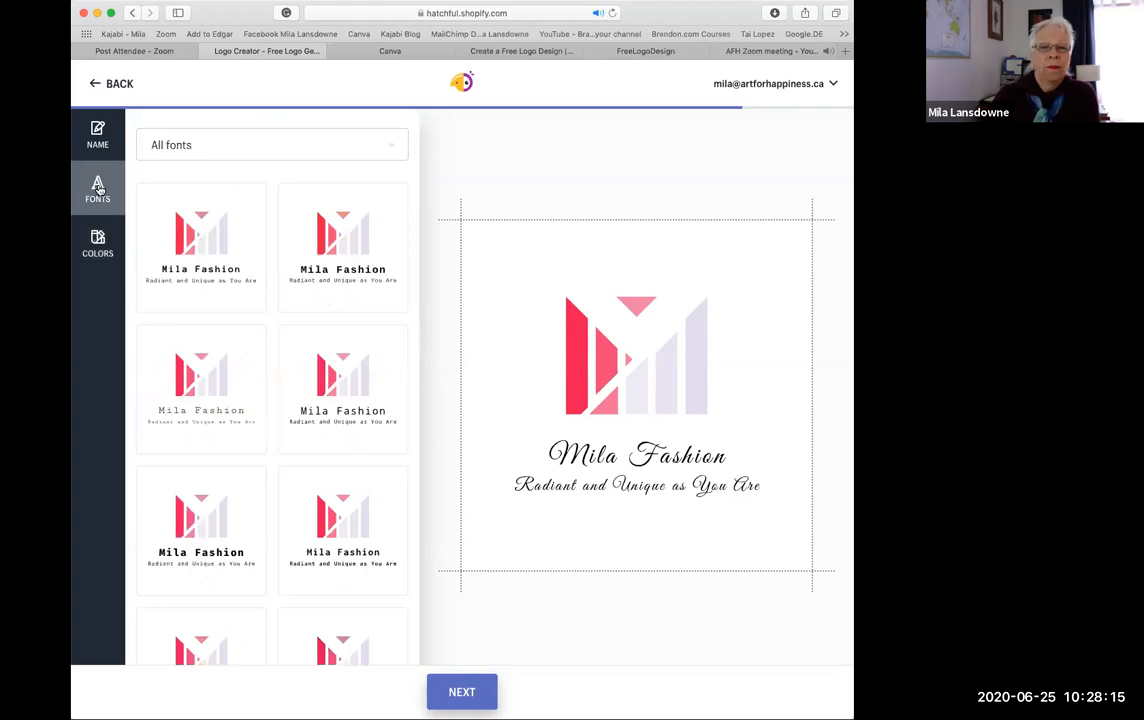
pyautogui.click(391, 149)
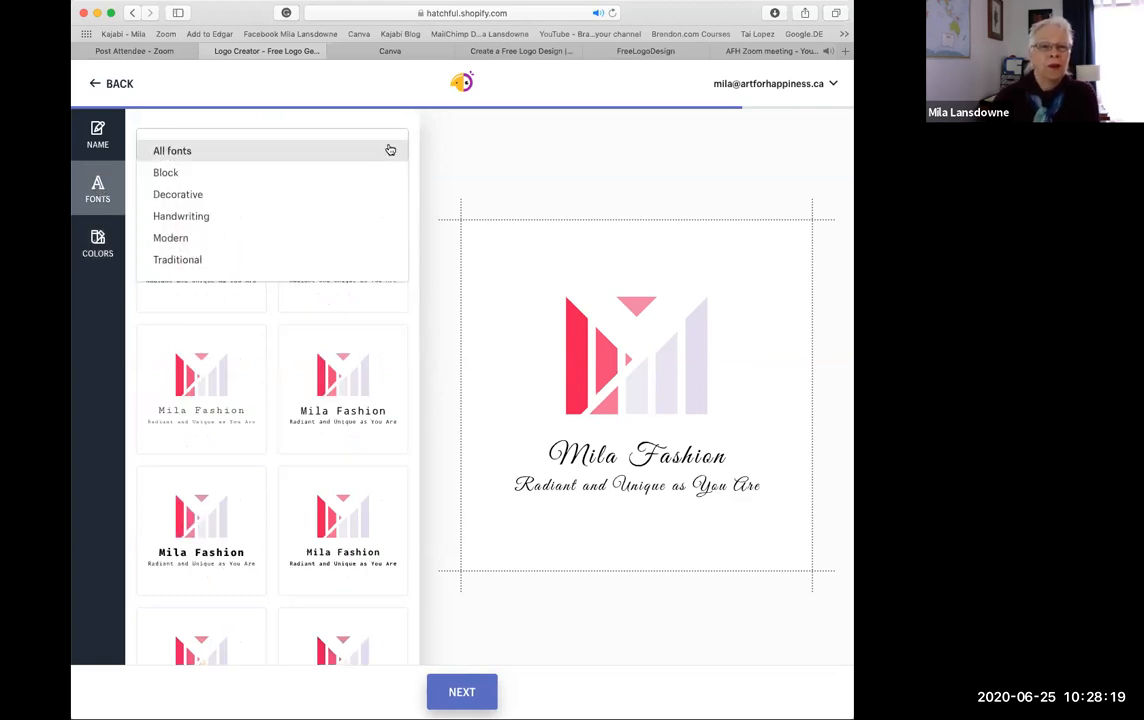
pyautogui.click(210, 240)
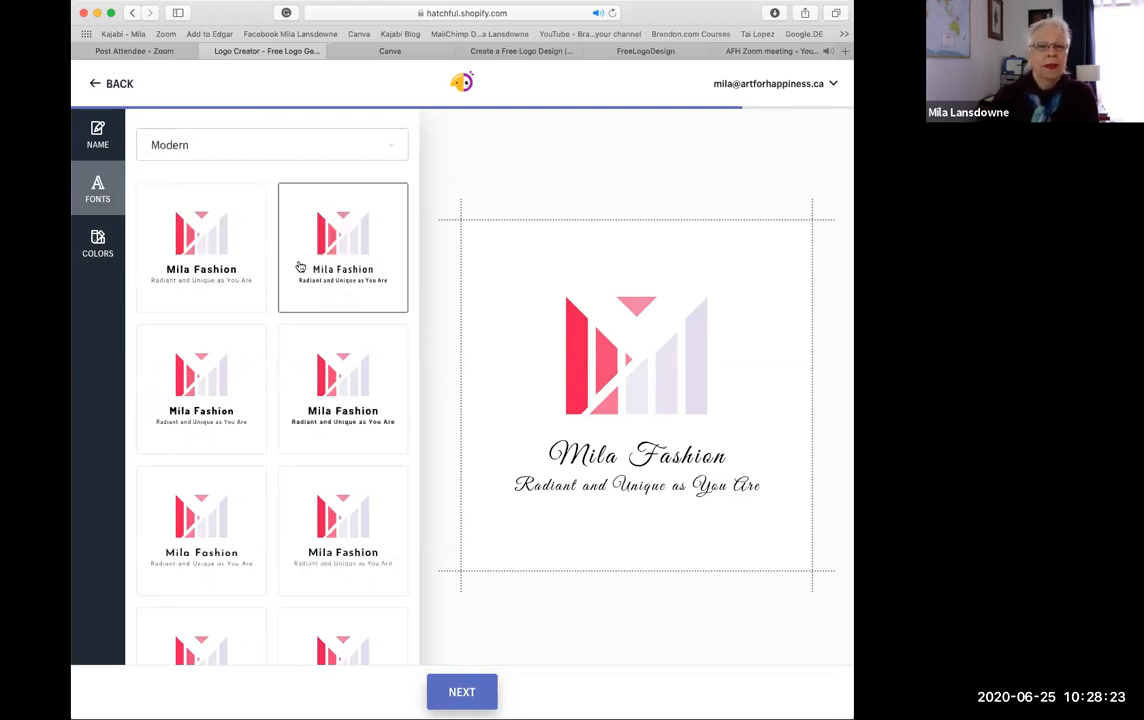
pyautogui.click(291, 274)
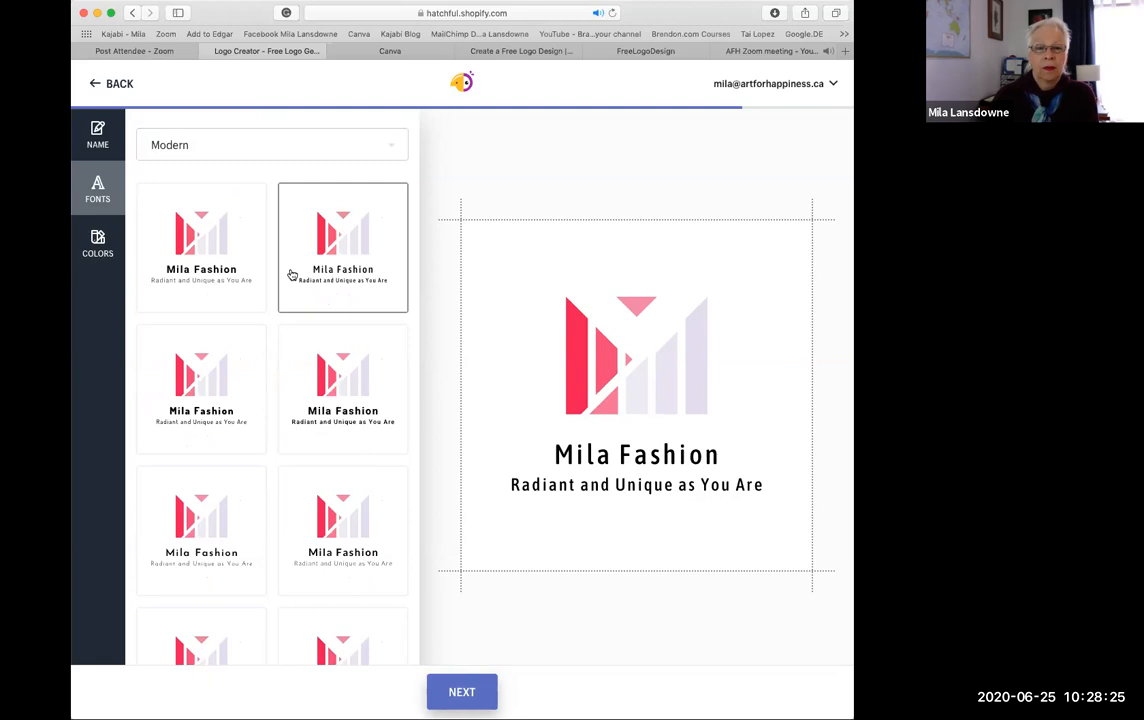
pyautogui.click(300, 395)
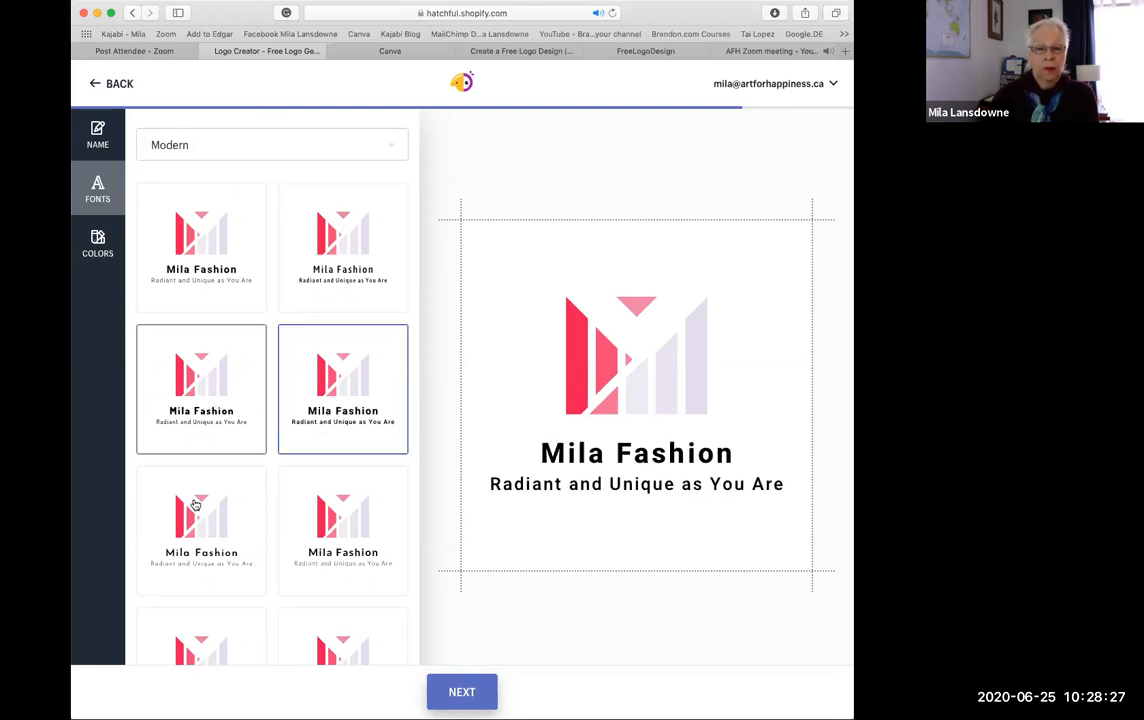
pyautogui.click(337, 508)
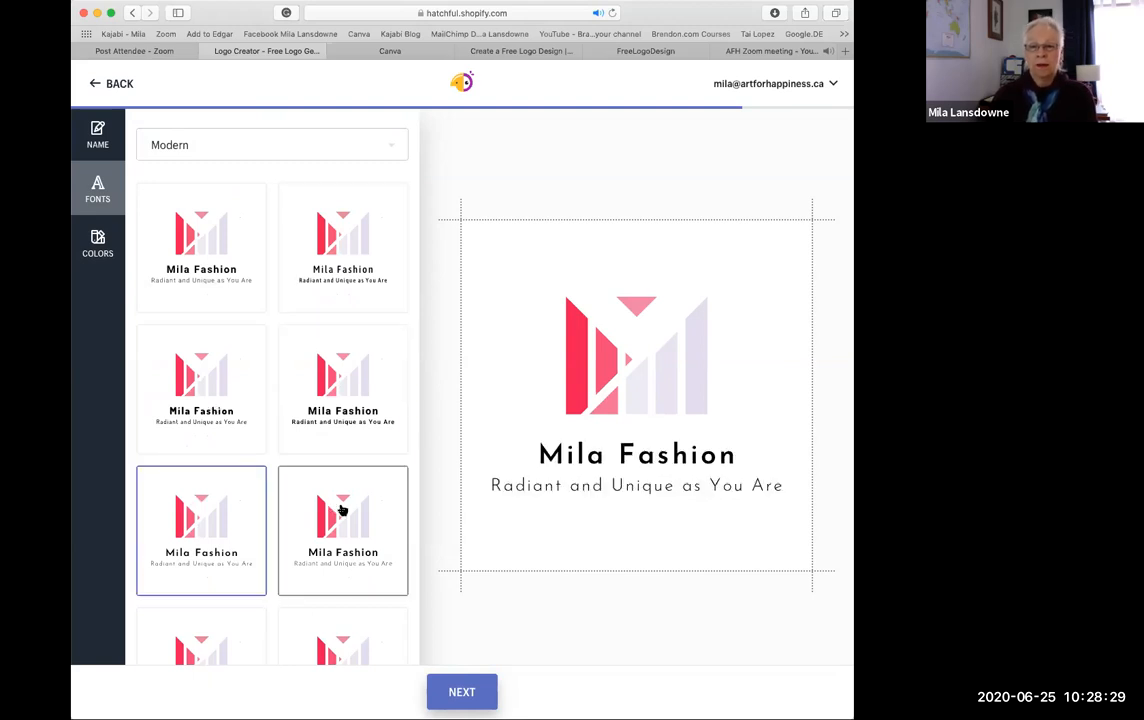
pyautogui.scroll(-2, 340, 510)
pyautogui.click(338, 510)
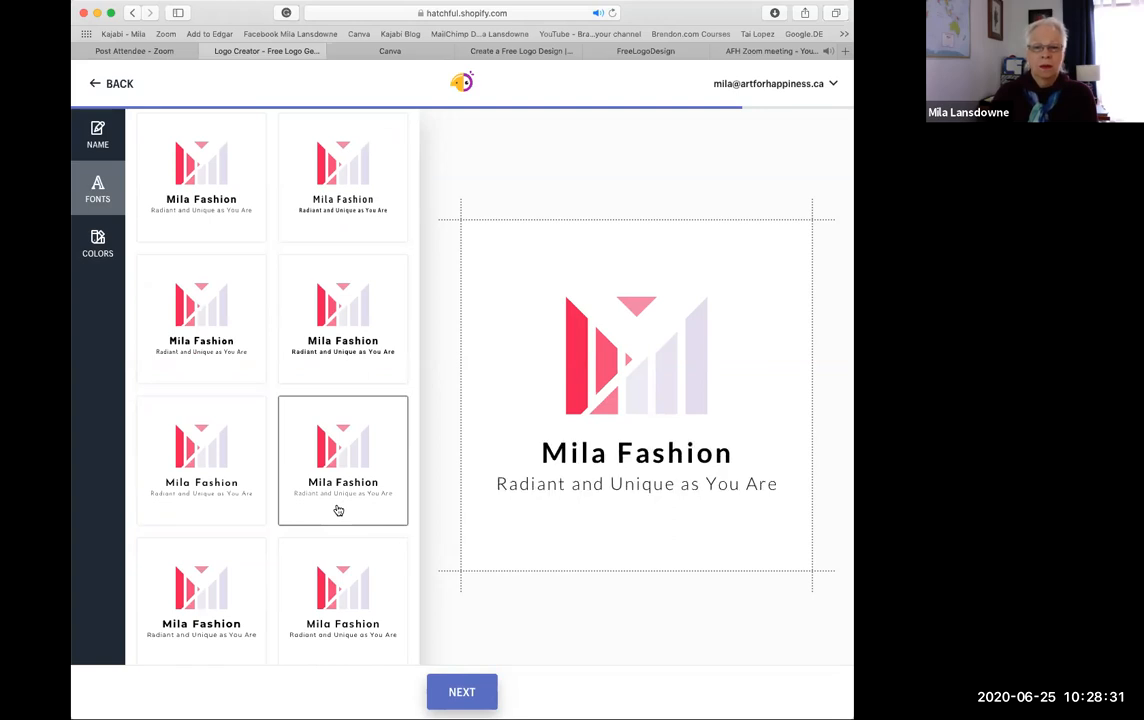
# Try further Modern fonts on the logo, including the rounded sans-serif and the wide, squared techno lettering
pyautogui.scroll(-2, 338, 510)
pyautogui.click(204, 511)
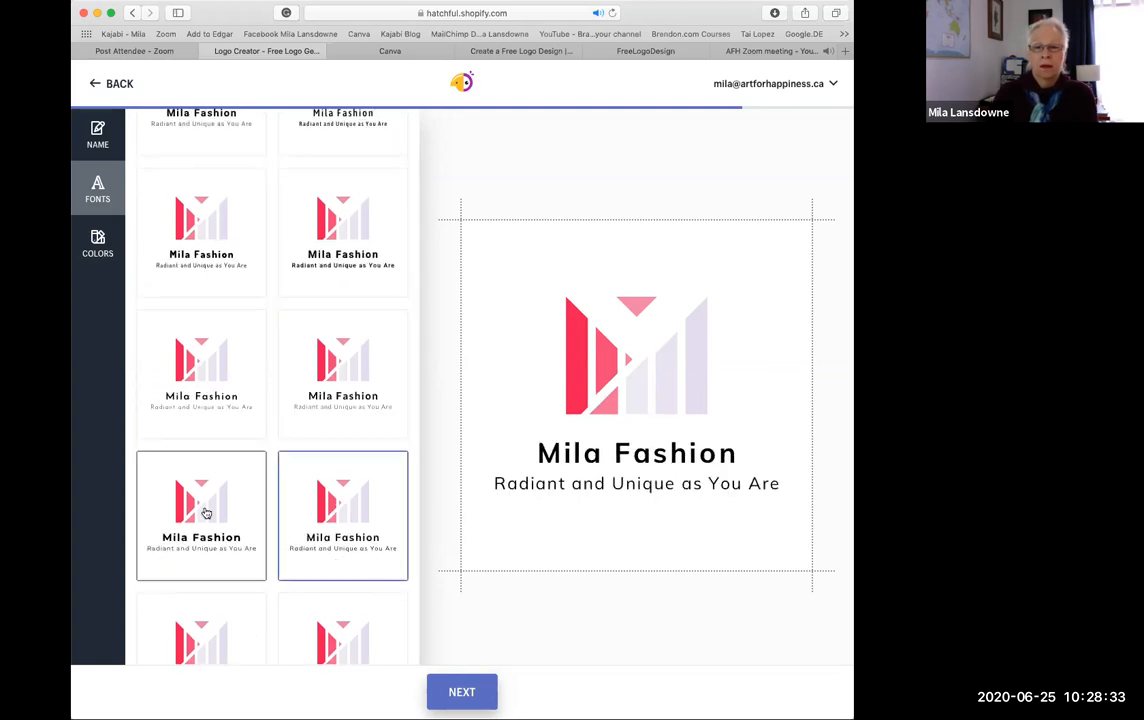
pyautogui.scroll(-1, 206, 511)
pyautogui.scroll(-2, 230, 510)
pyautogui.click(258, 506)
pyautogui.click(338, 506)
pyautogui.scroll(-3, 336, 507)
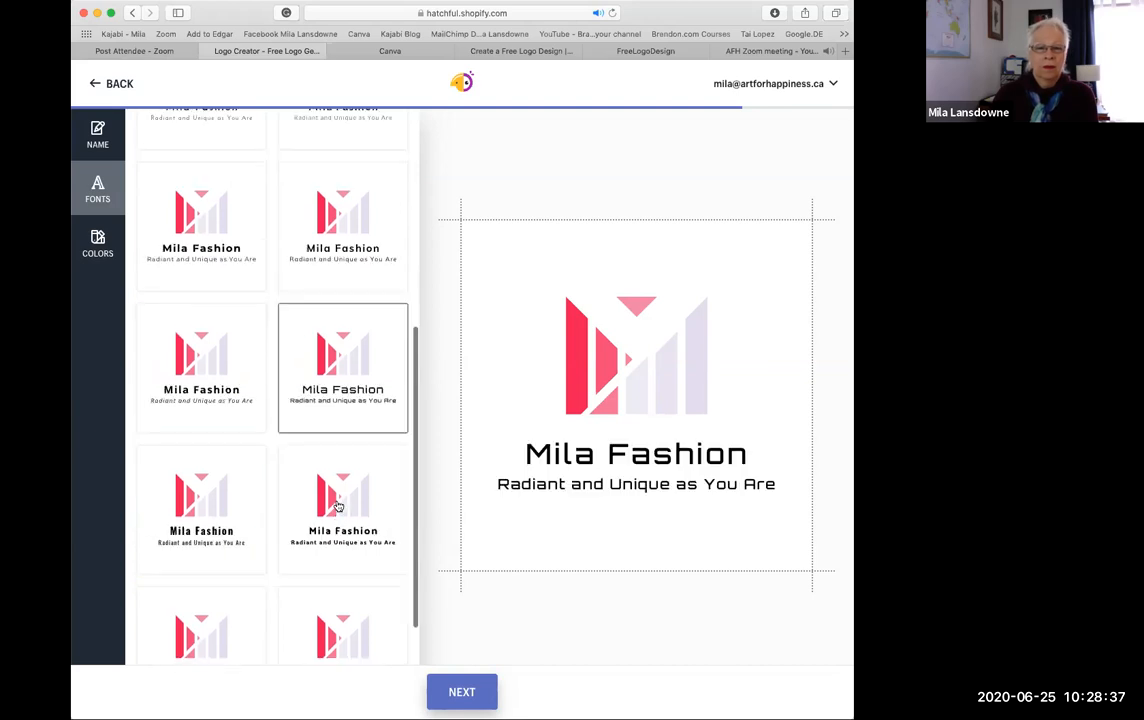
# Try the bold condensed, light rounded and thin plain Modern lettering styles on the logo
pyautogui.click(285, 505)
pyautogui.click(178, 499)
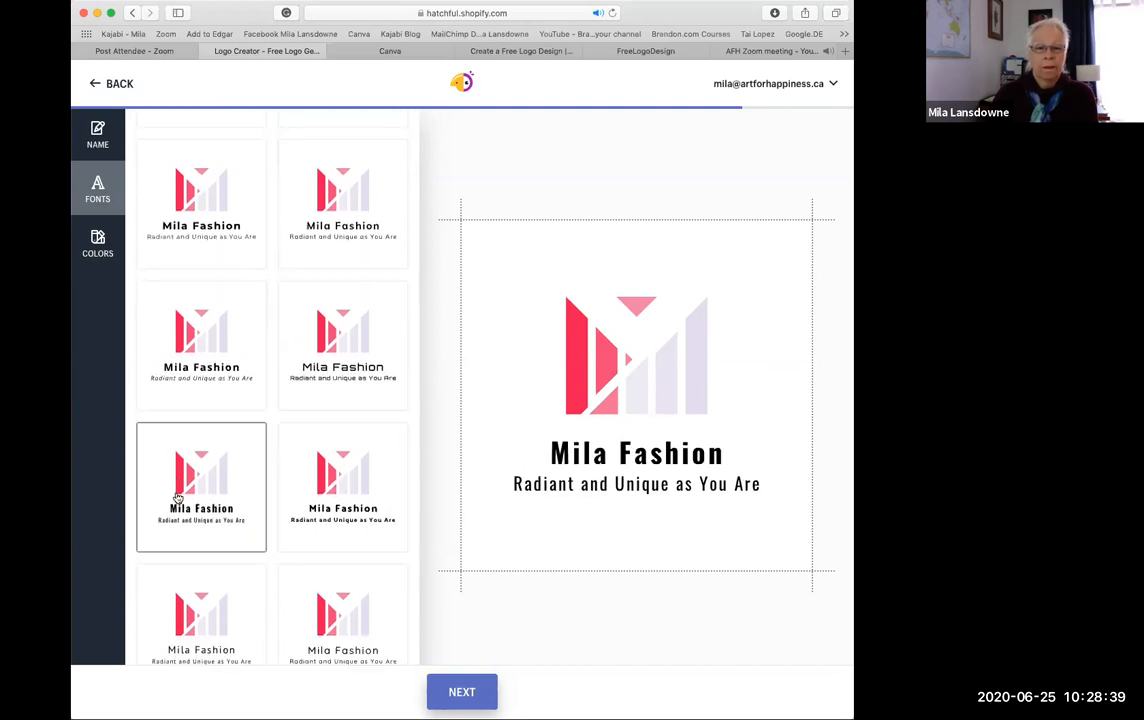
pyautogui.scroll(-2, 190, 506)
pyautogui.click(192, 506)
pyautogui.click(350, 513)
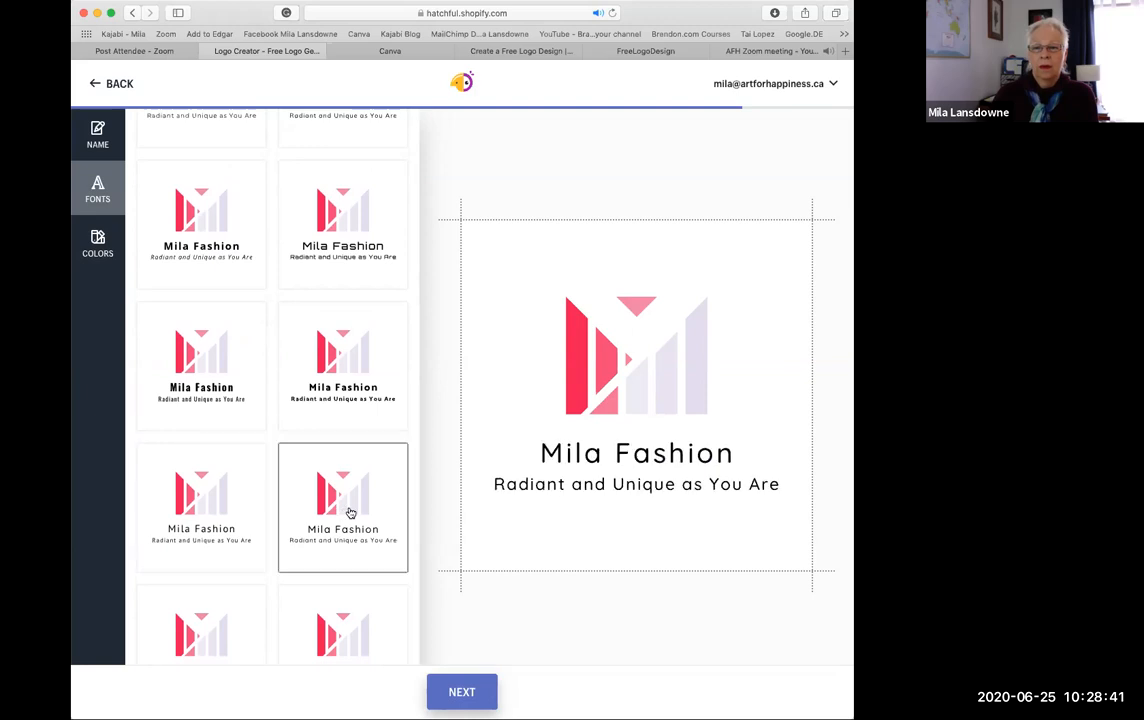
pyautogui.scroll(-1, 219, 517)
pyautogui.click(220, 519)
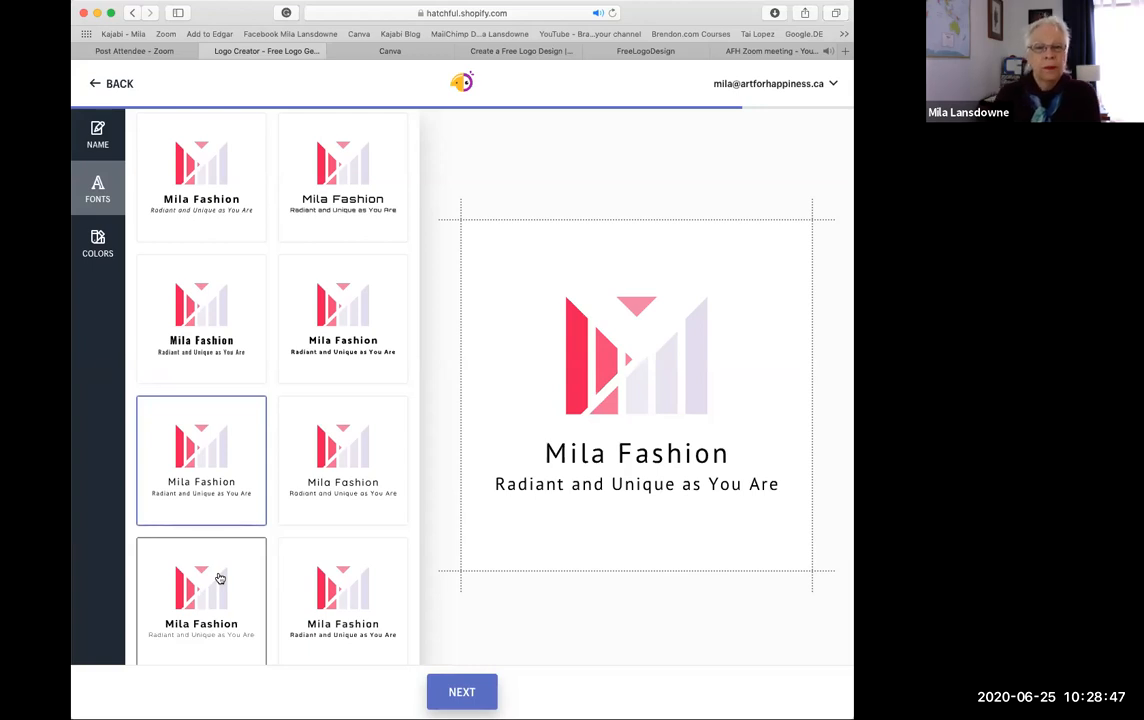
# Return to the earlier Modern fonts and apply the geometric style with a bold name and thin tagline
pyautogui.scroll(2, 220, 578)
pyautogui.scroll(1, 220, 578)
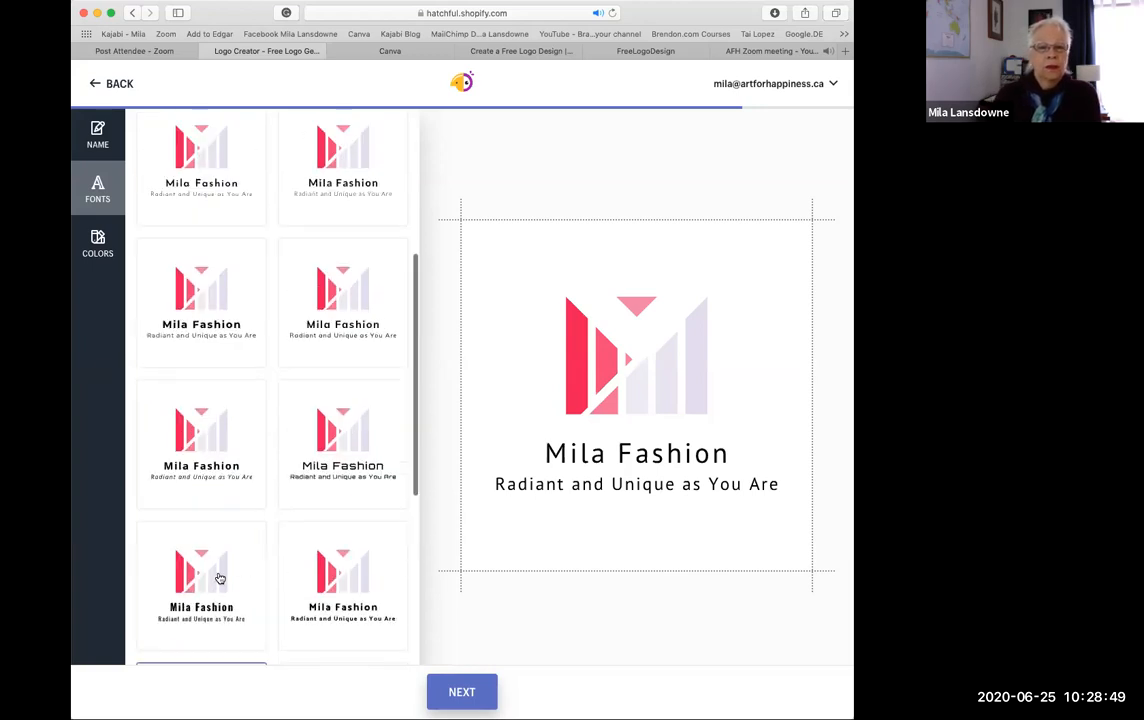
pyautogui.scroll(2, 220, 578)
pyautogui.scroll(3, 220, 578)
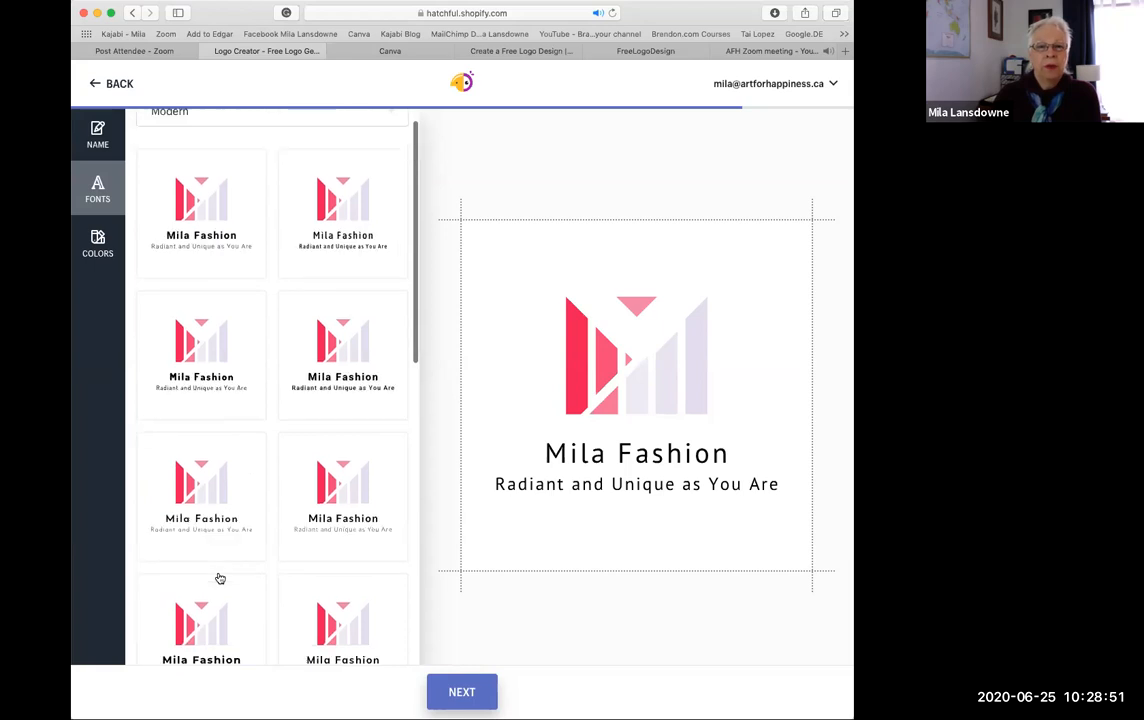
pyautogui.scroll(1, 220, 578)
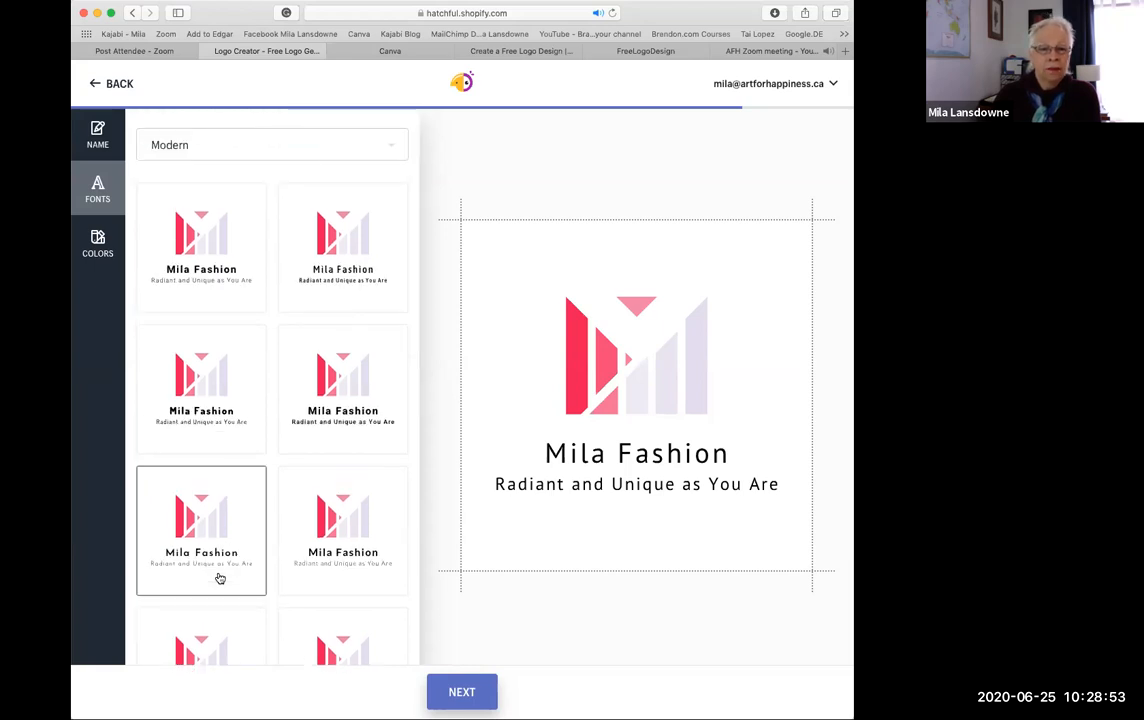
pyautogui.scroll(-1, 209, 522)
pyautogui.click(205, 520)
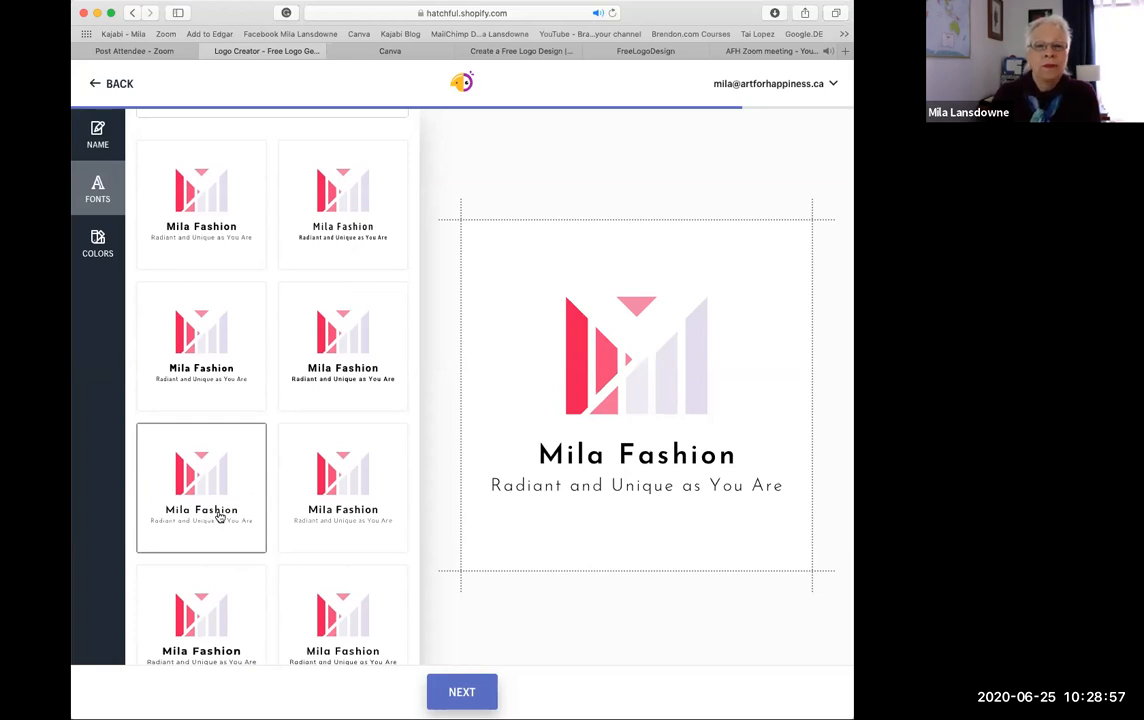
# Finish customizing the logo and proceed to its download page to view the included package
pyautogui.scroll(-2, 217, 514)
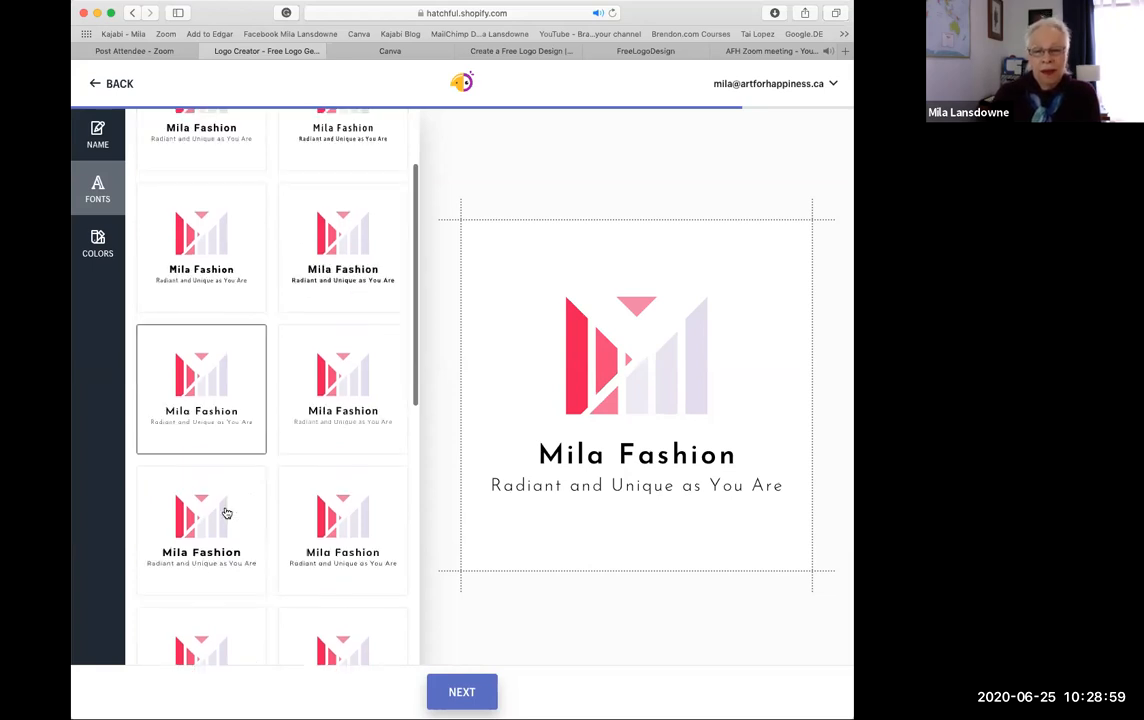
pyautogui.click(460, 693)
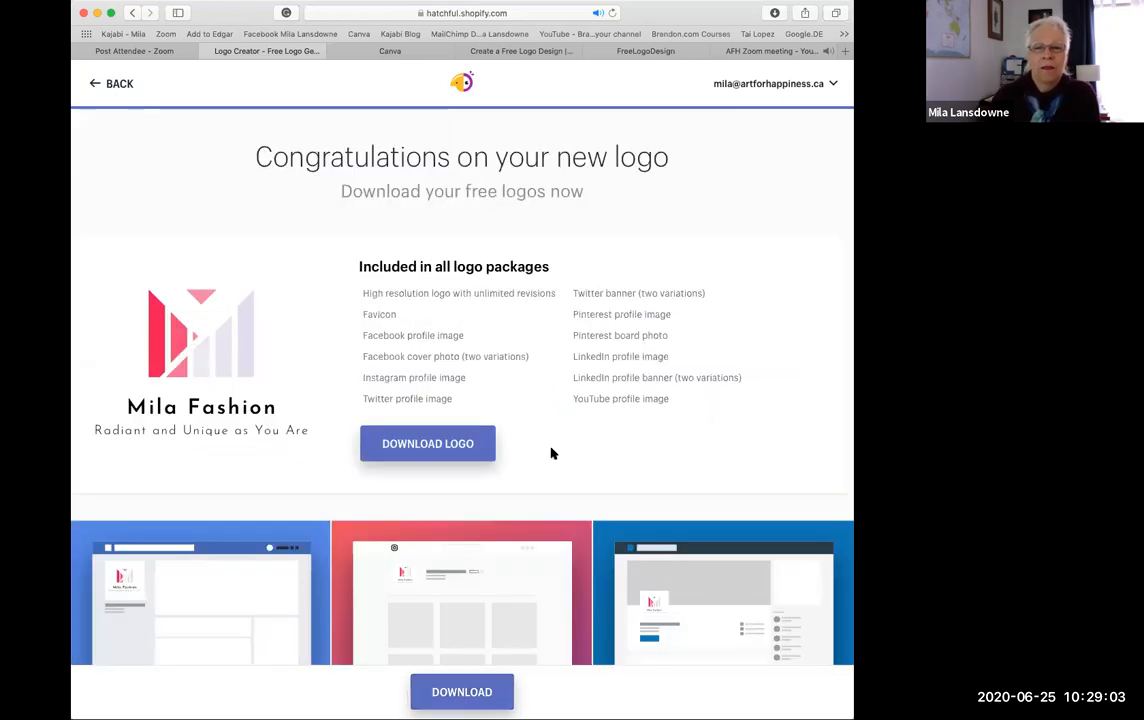
pyautogui.scroll(-1, 551, 454)
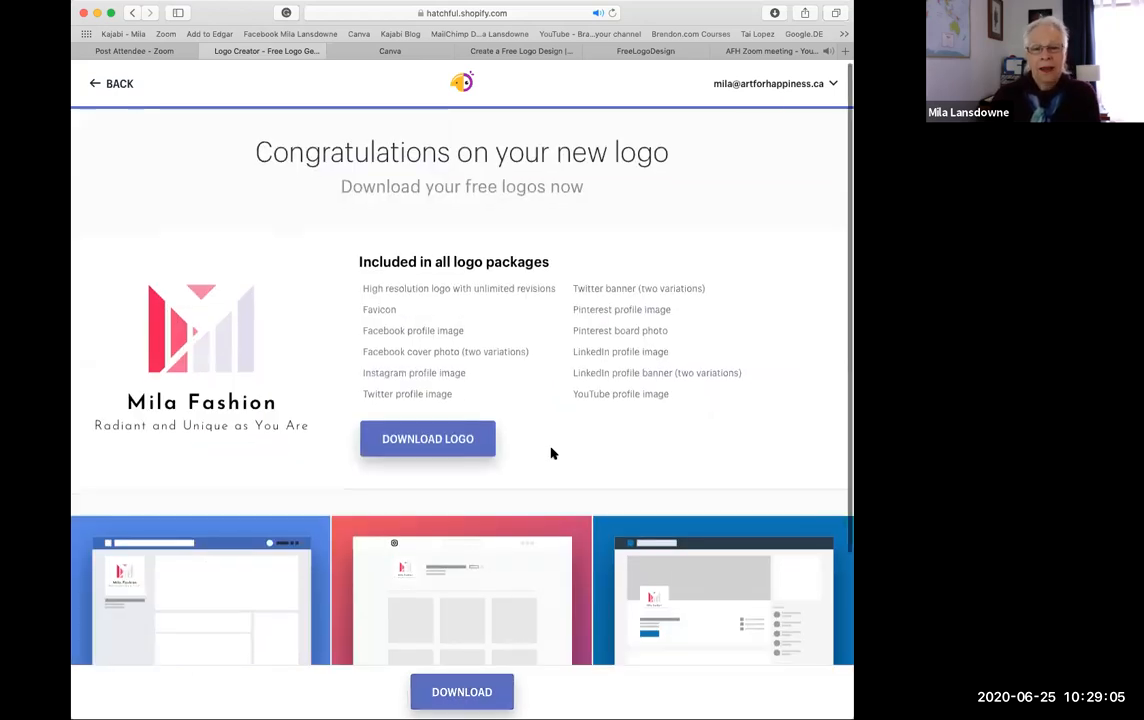
# Review the social media previews in the logo package and download the Mila Fashion logo
pyautogui.scroll(-3, 551, 454)
pyautogui.scroll(-1, 551, 454)
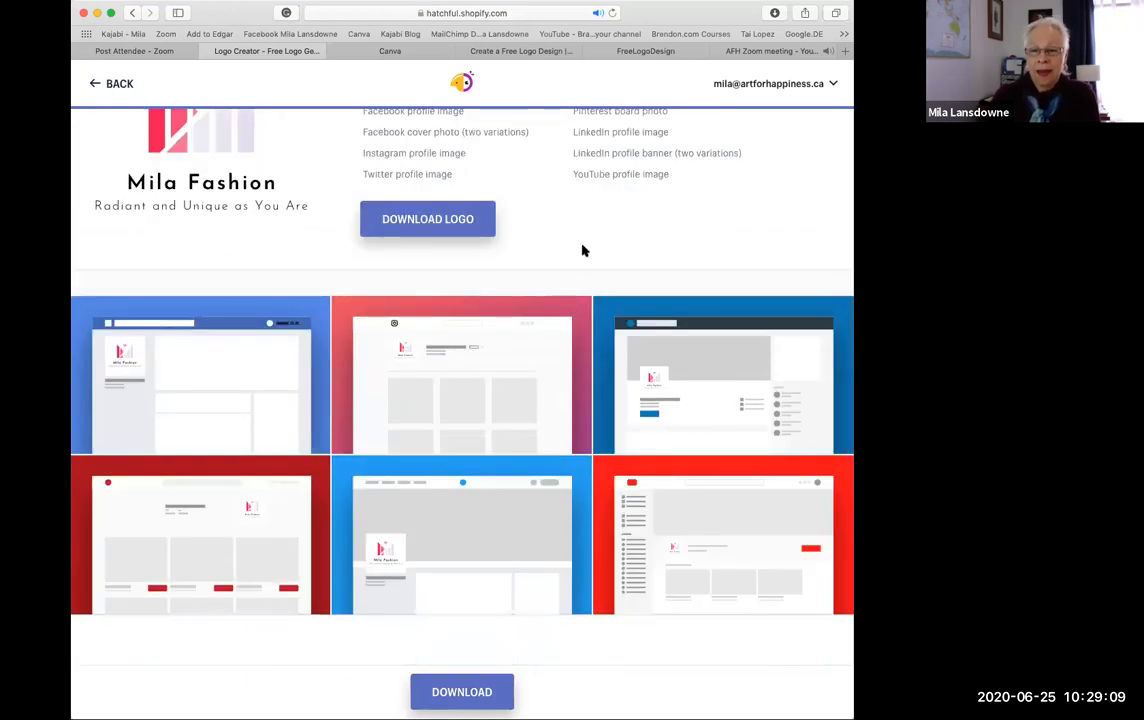
pyautogui.scroll(1, 583, 250)
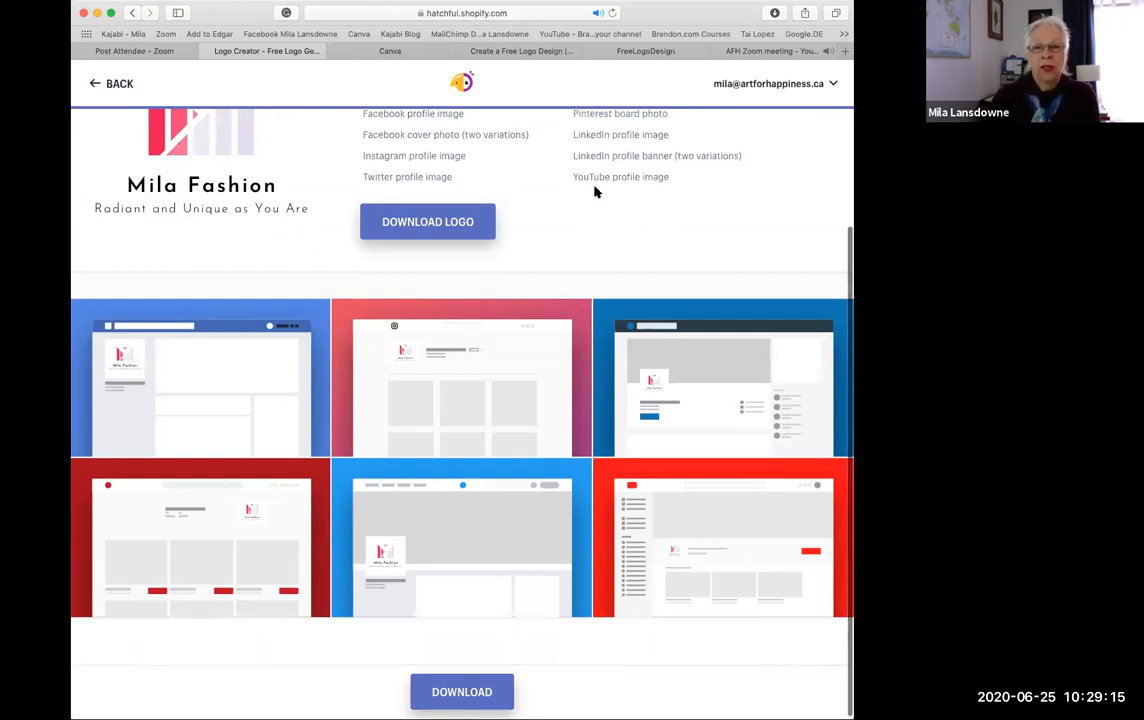
pyautogui.scroll(3, 594, 191)
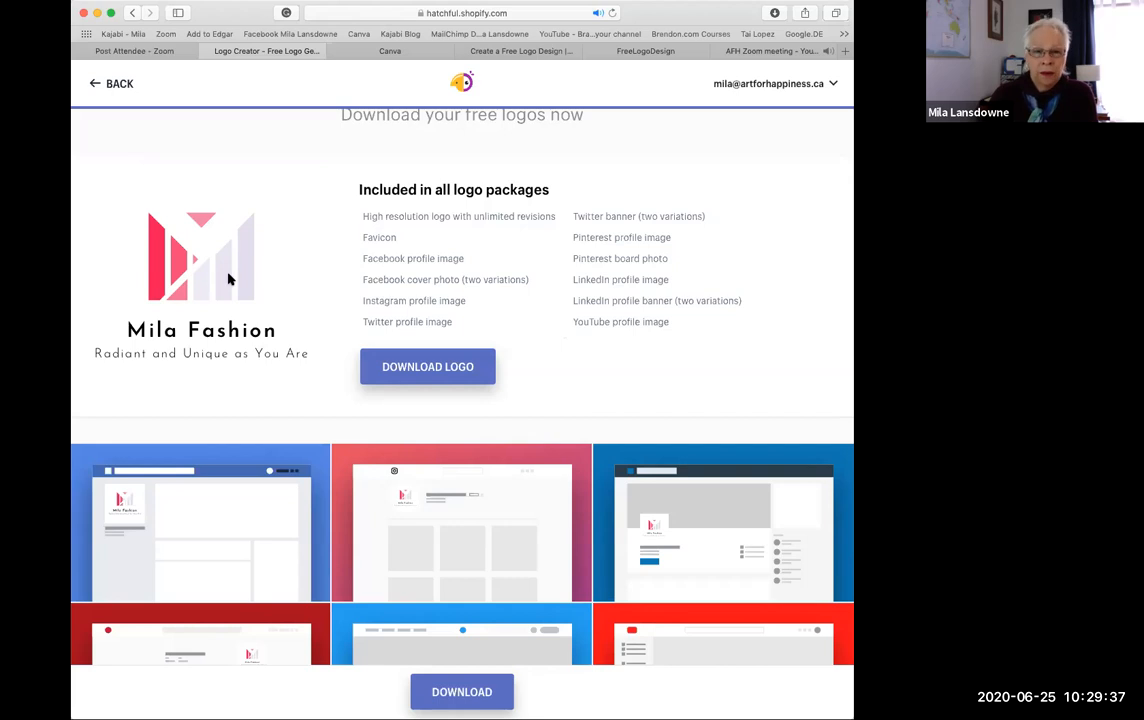
pyautogui.click(432, 369)
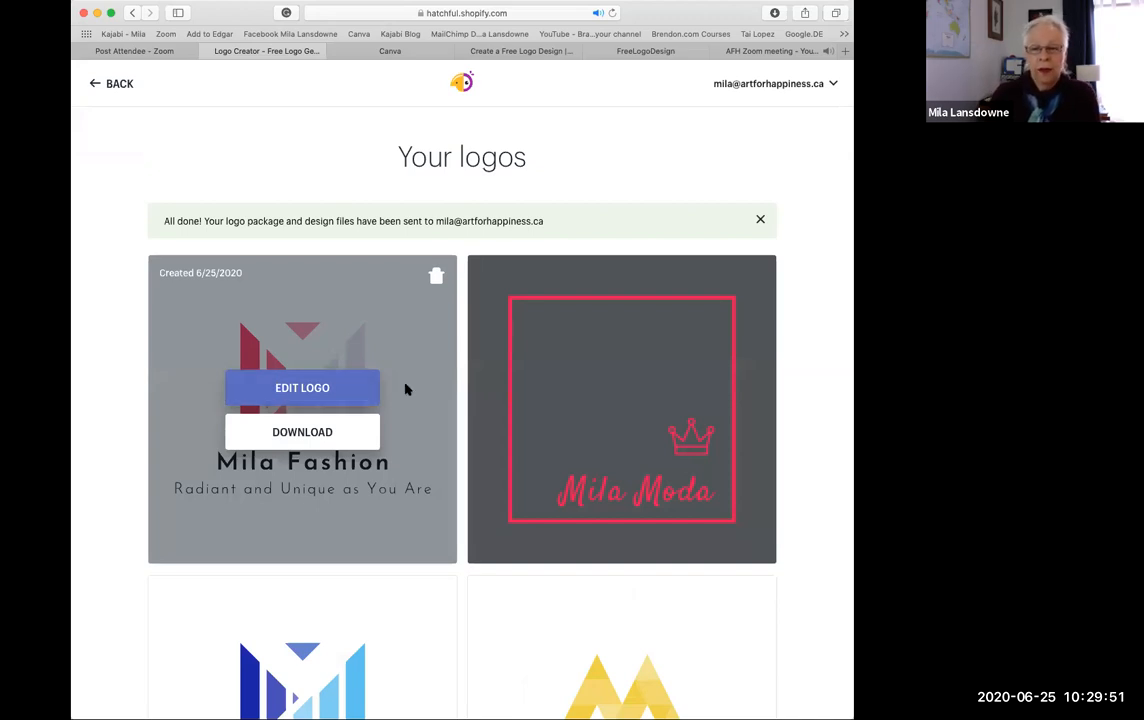
# Look through the saved Hatchful logos, view the finished Mila Store logo in FreeLogoDesign, and return to Hatchful
pyautogui.scroll(-10, 405, 389)
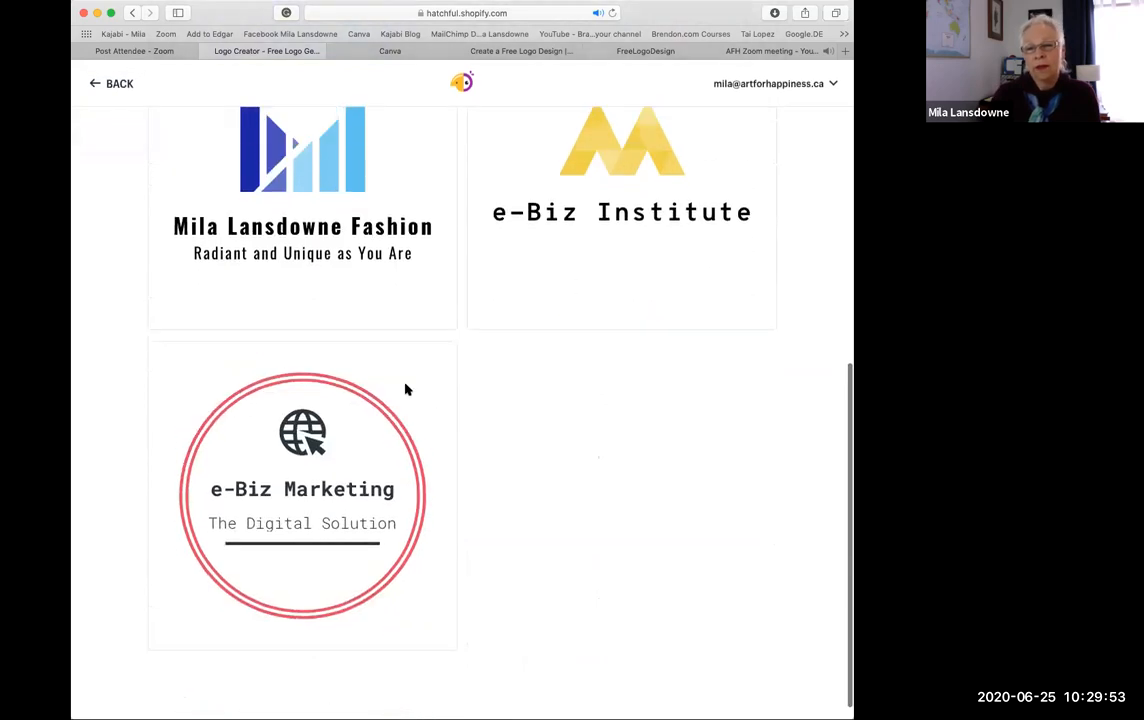
pyautogui.scroll(10, 405, 389)
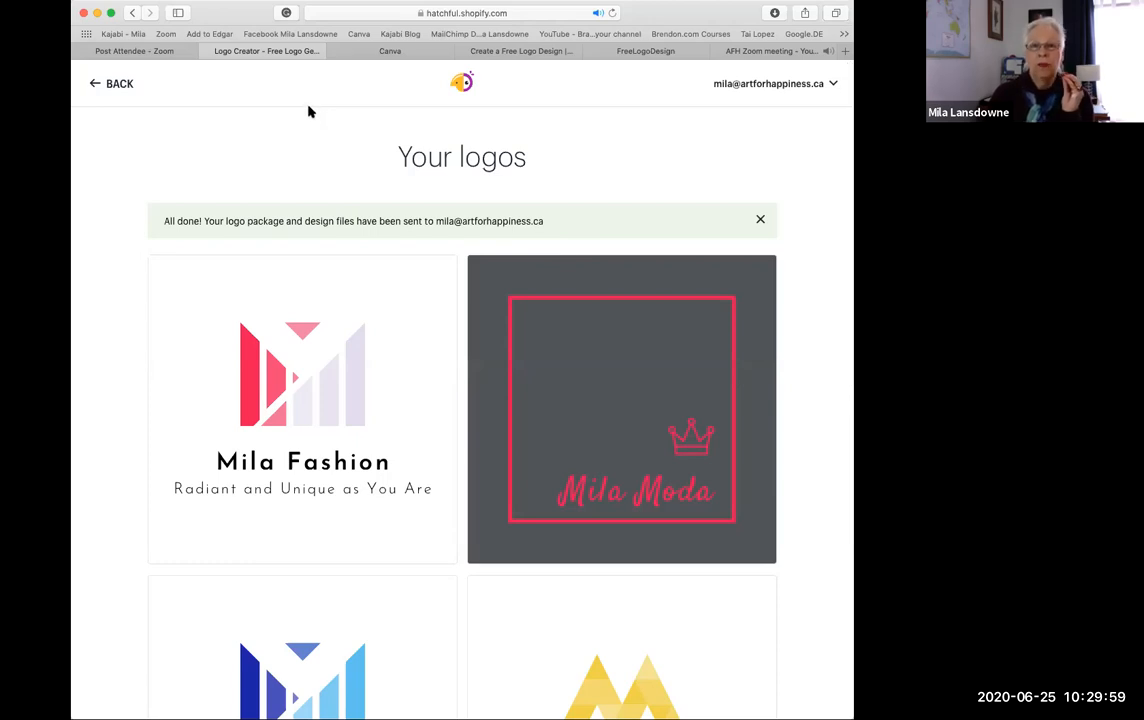
pyautogui.click(634, 52)
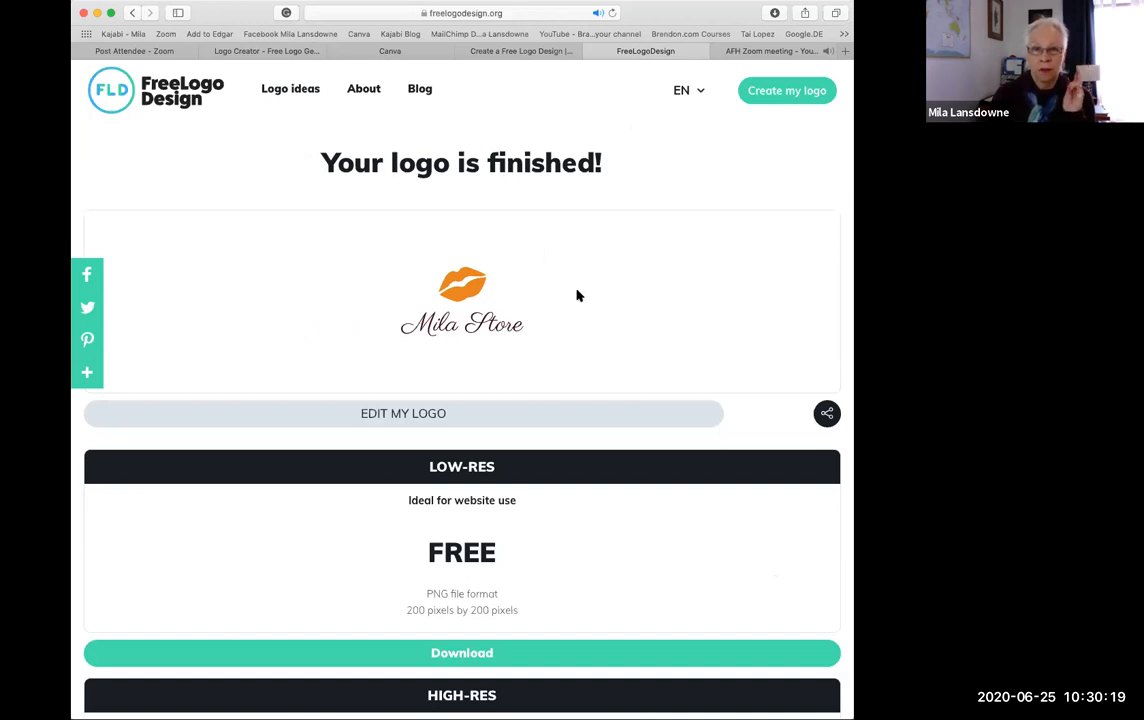
pyautogui.click(250, 53)
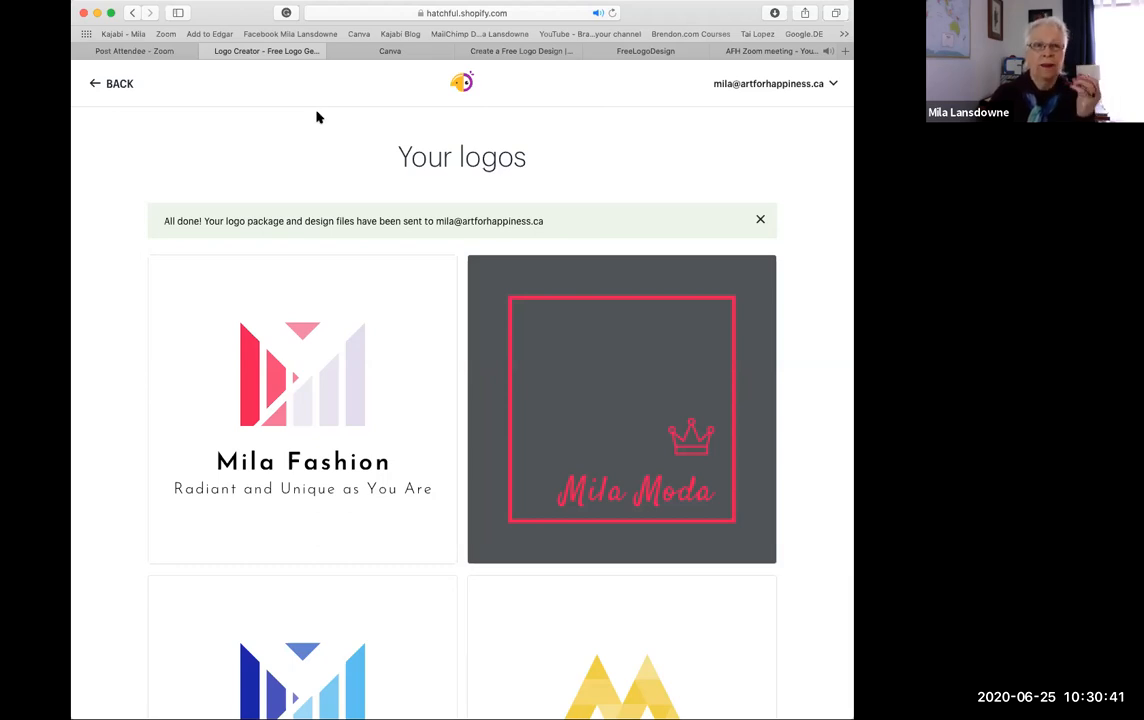
# Switch to Canva and examine the brand logos, brand colors and brand fonts in the Brand Kit
pyautogui.click(381, 52)
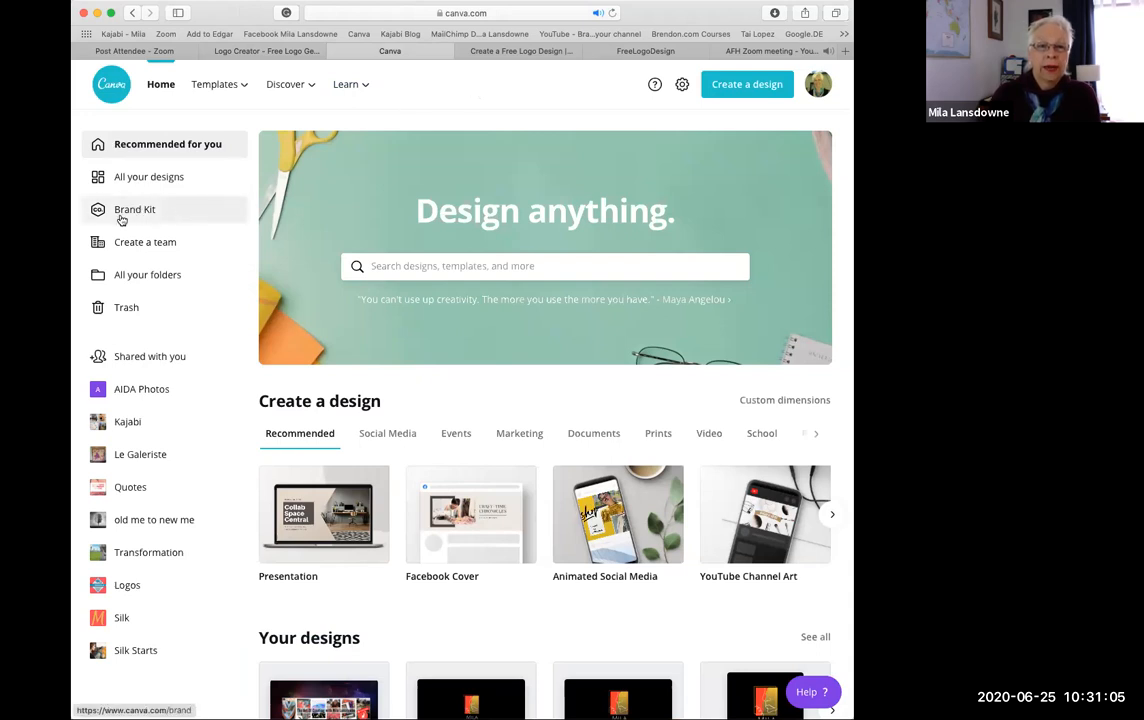
pyautogui.click(128, 214)
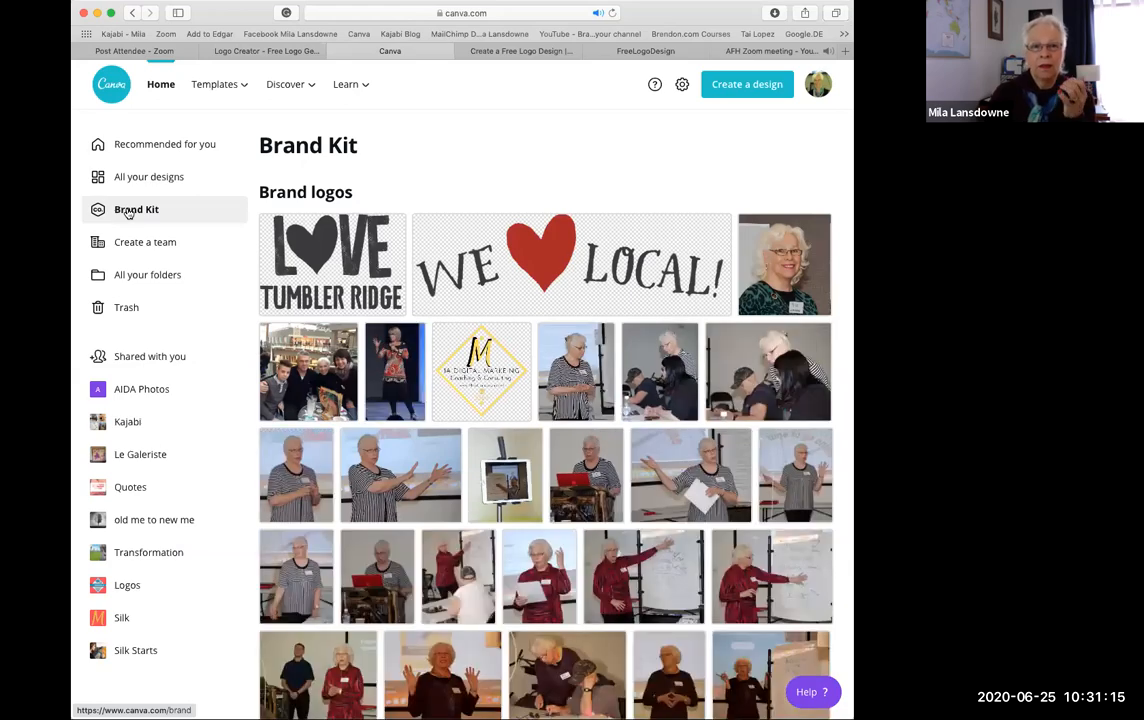
pyautogui.scroll(-5, 424, 158)
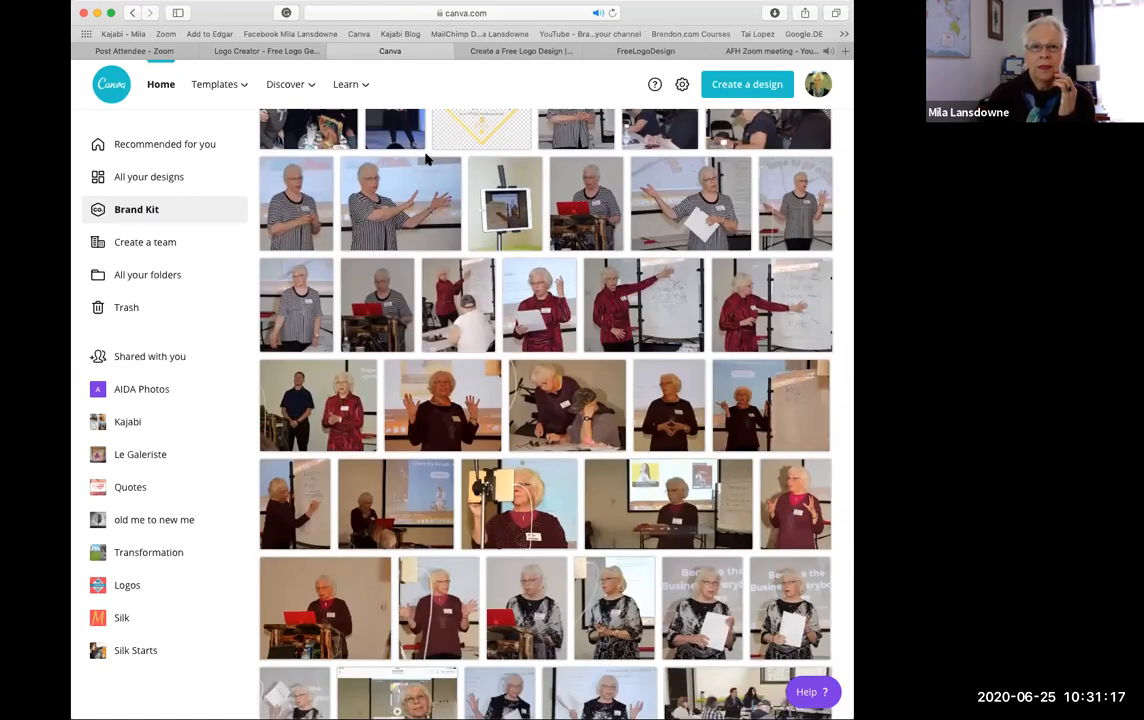
pyautogui.scroll(5, 424, 158)
pyautogui.scroll(-2, 419, 176)
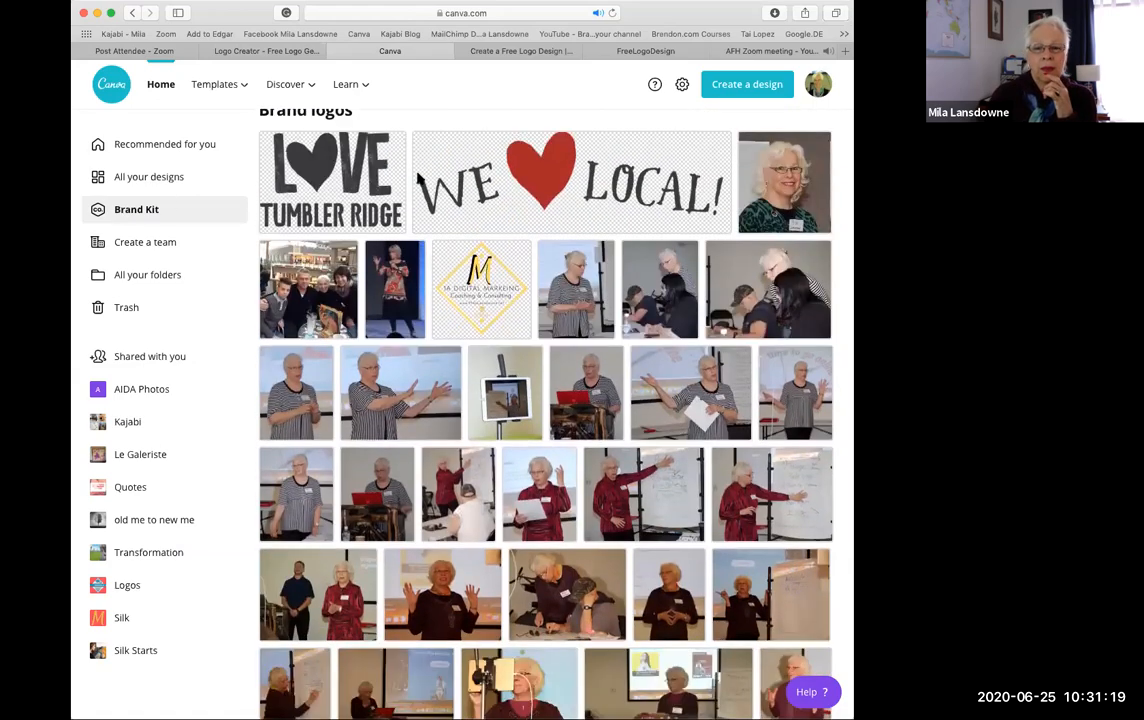
pyautogui.scroll(-15, 419, 176)
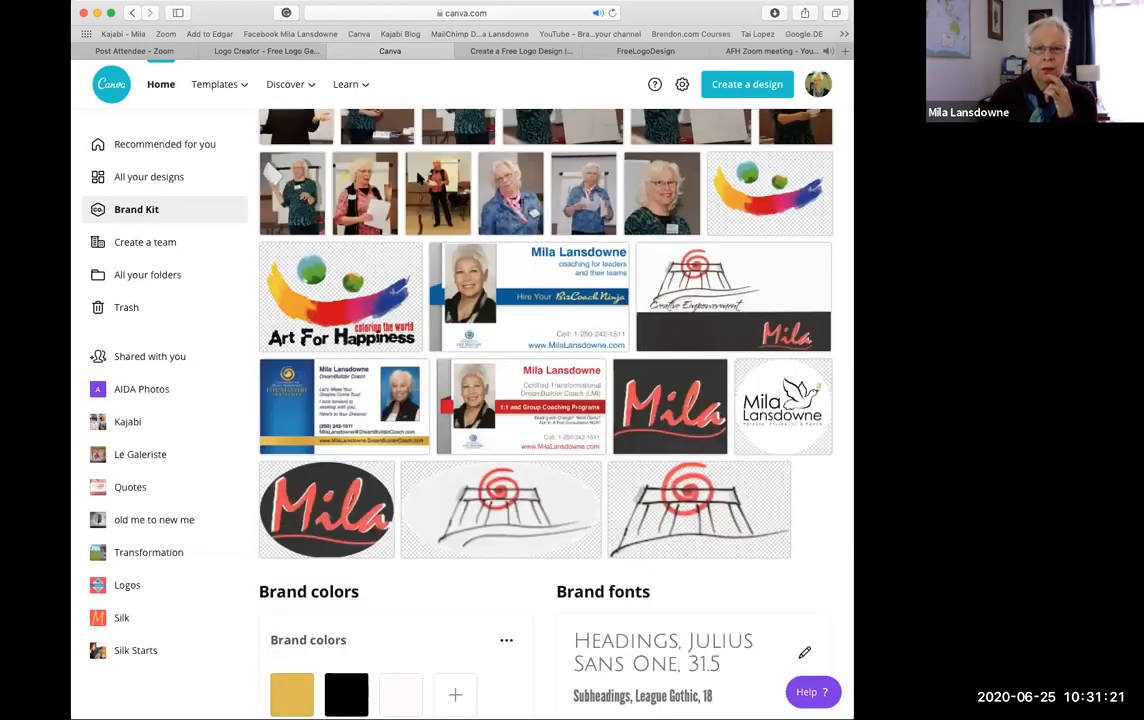
pyautogui.scroll(-5, 418, 176)
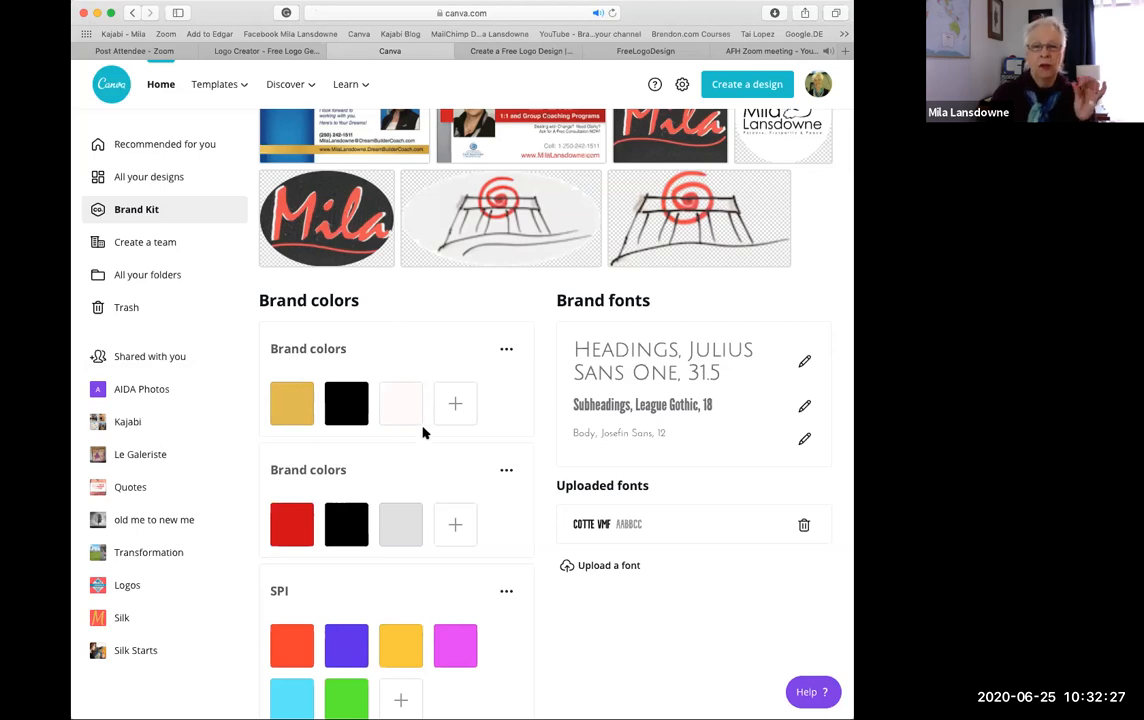
pyautogui.scroll(3, 414, 322)
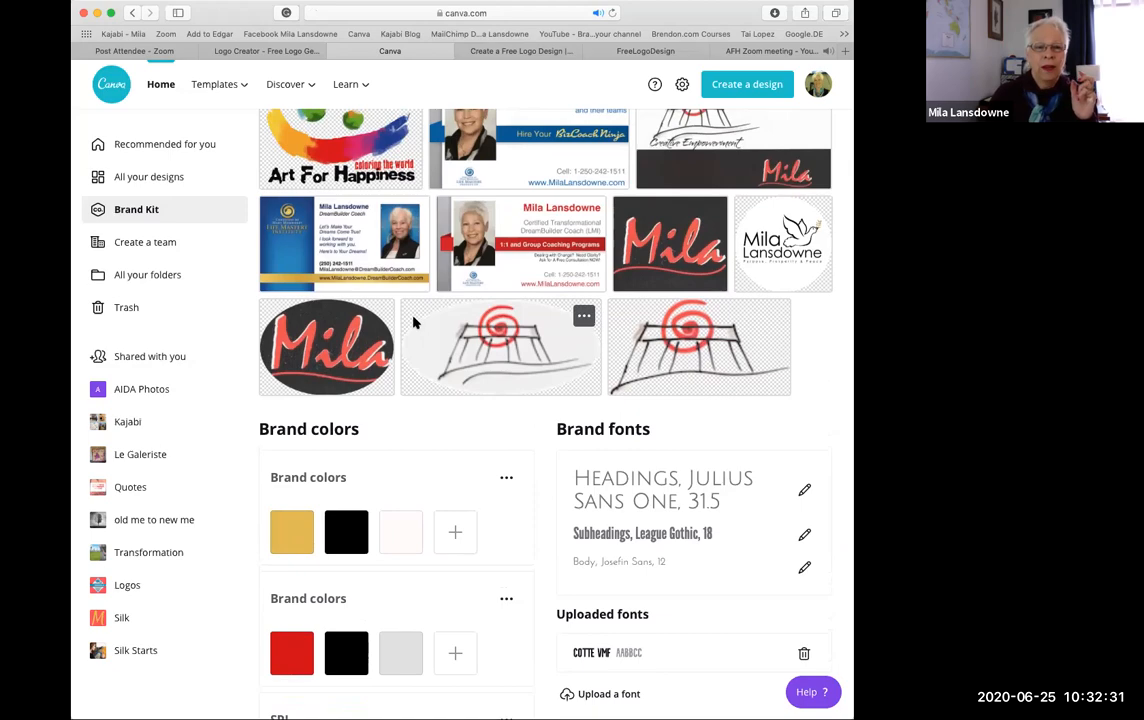
pyautogui.scroll(15, 414, 322)
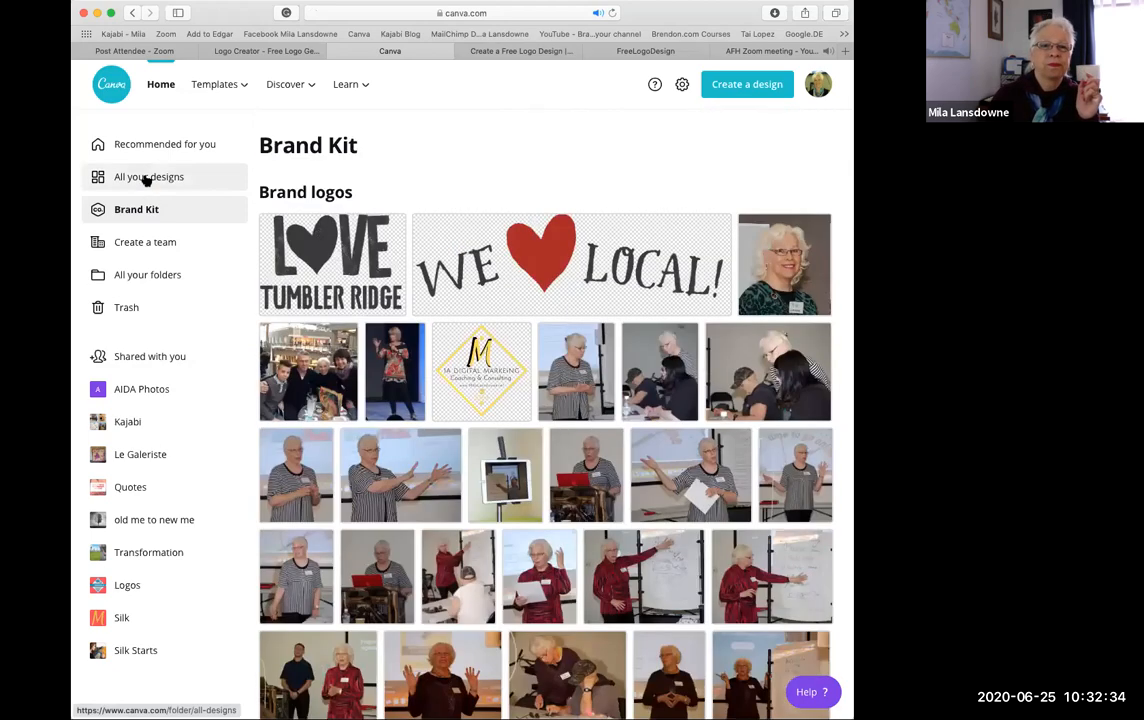
# Search for "logo" from the Canva home page, review the suggested logo types, and open the Band Logo templates
pyautogui.click(146, 178)
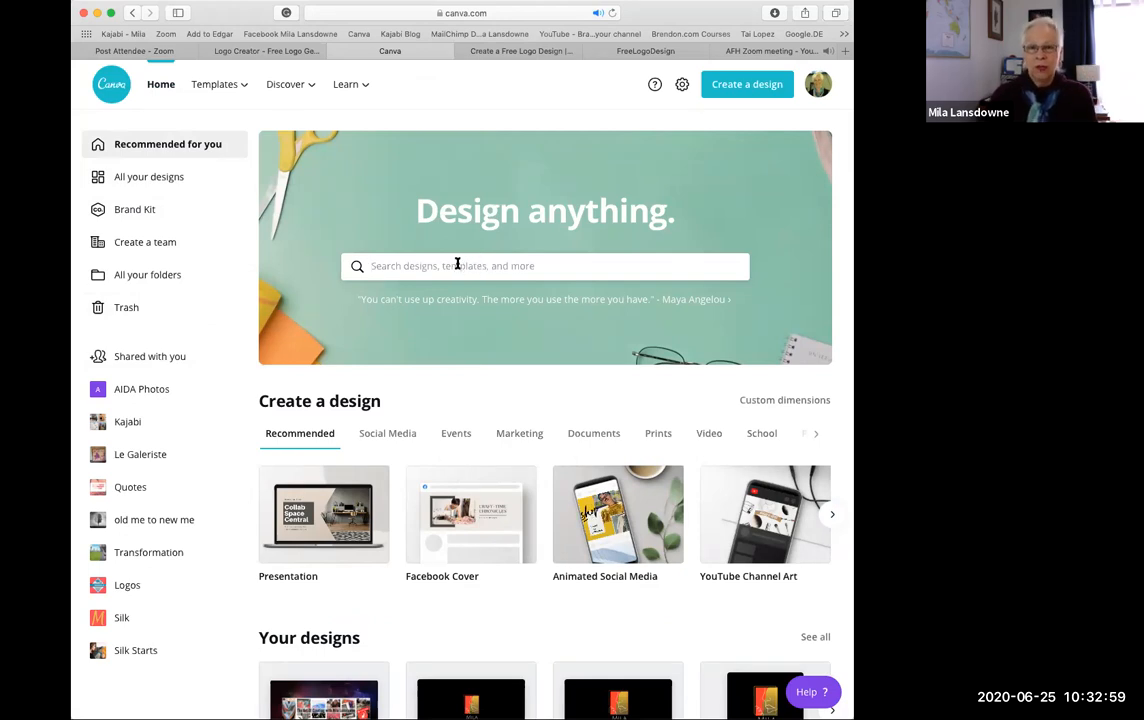
pyautogui.click(457, 264)
pyautogui.write('logo')
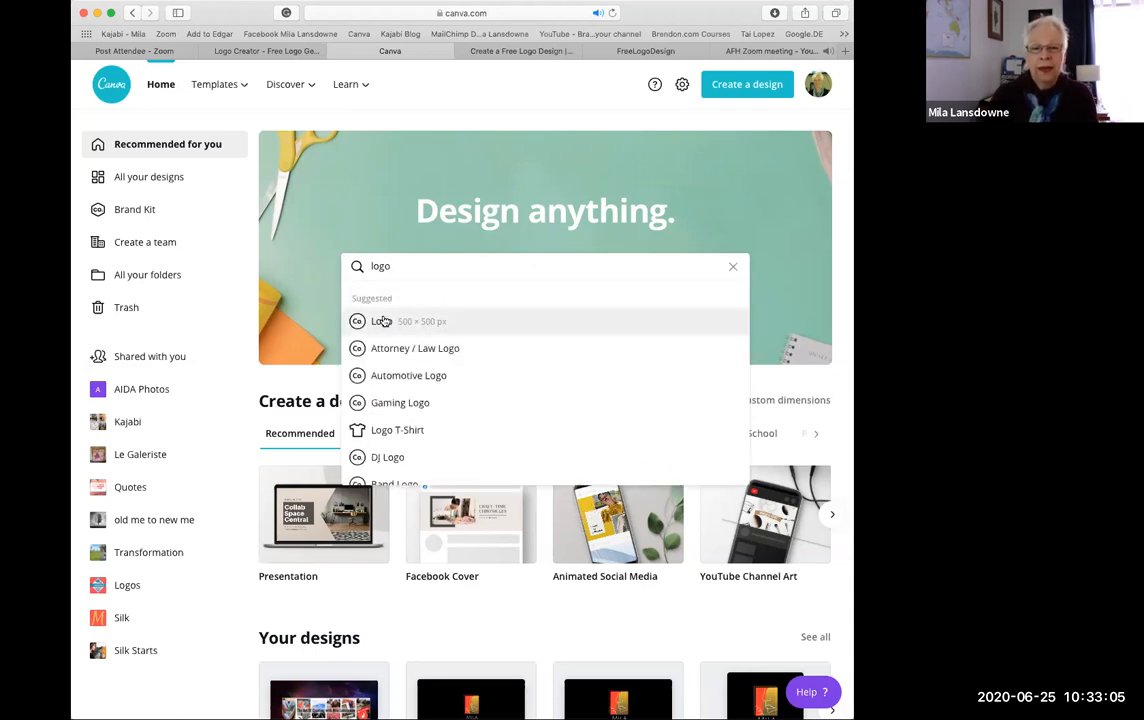
pyautogui.scroll(-3, 430, 369)
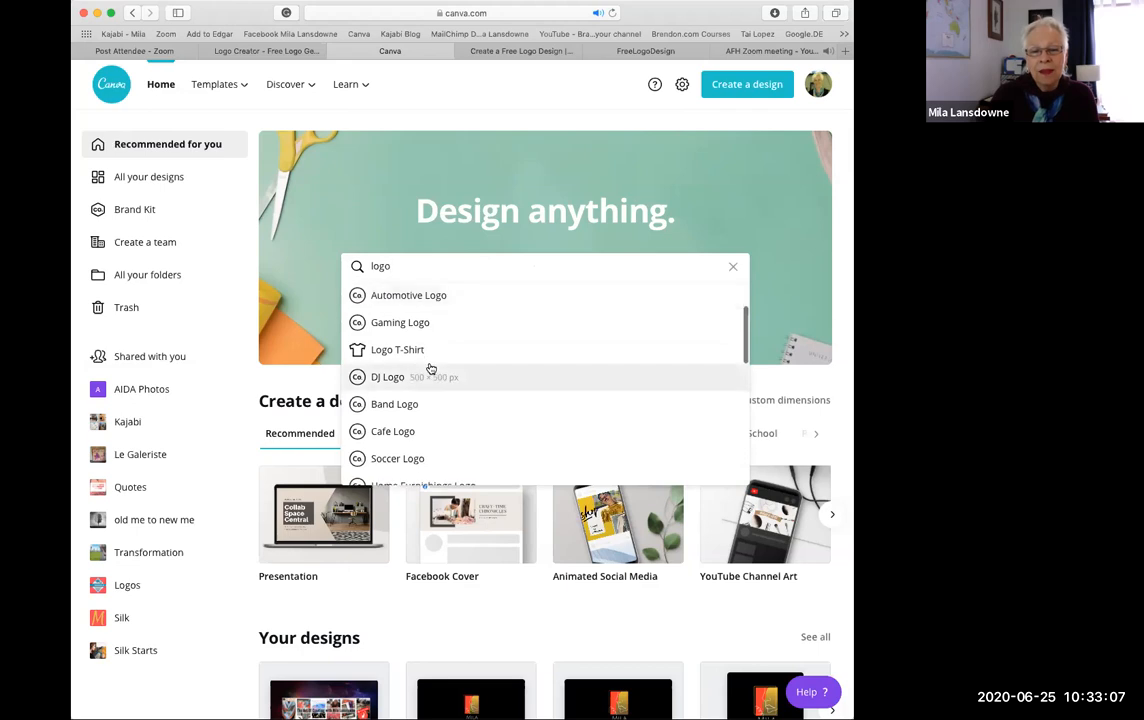
pyautogui.scroll(-1, 430, 369)
pyautogui.scroll(-1, 431, 369)
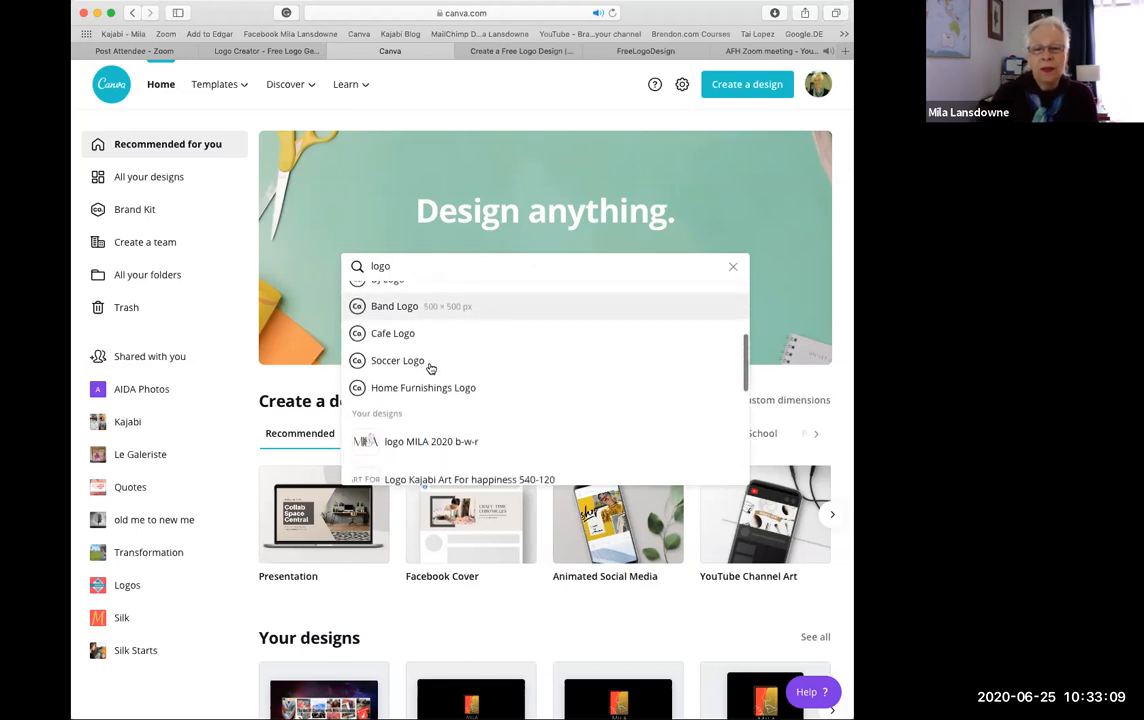
pyautogui.scroll(2, 431, 369)
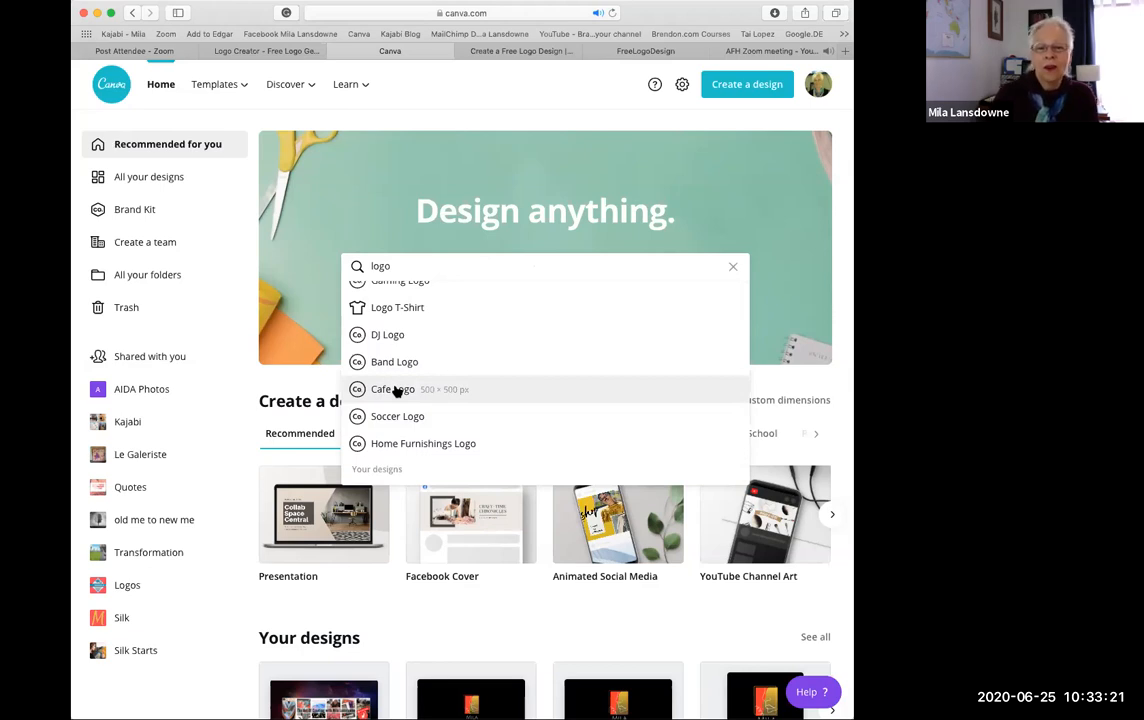
pyautogui.scroll(2, 440, 325)
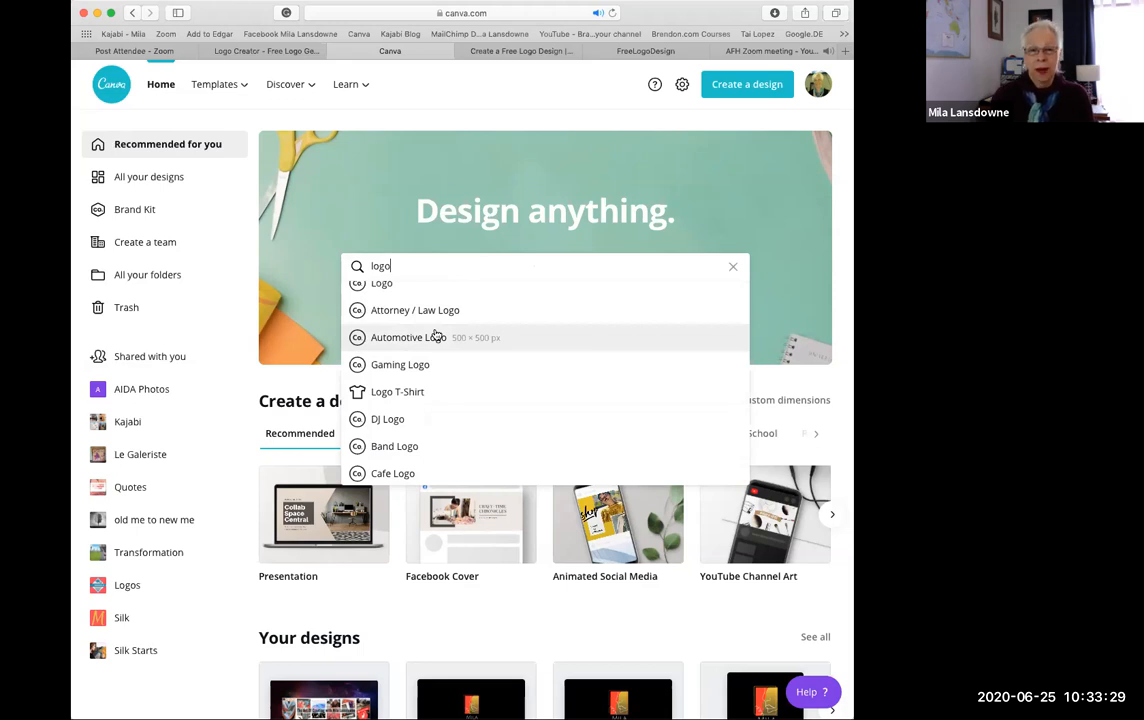
pyautogui.click(403, 446)
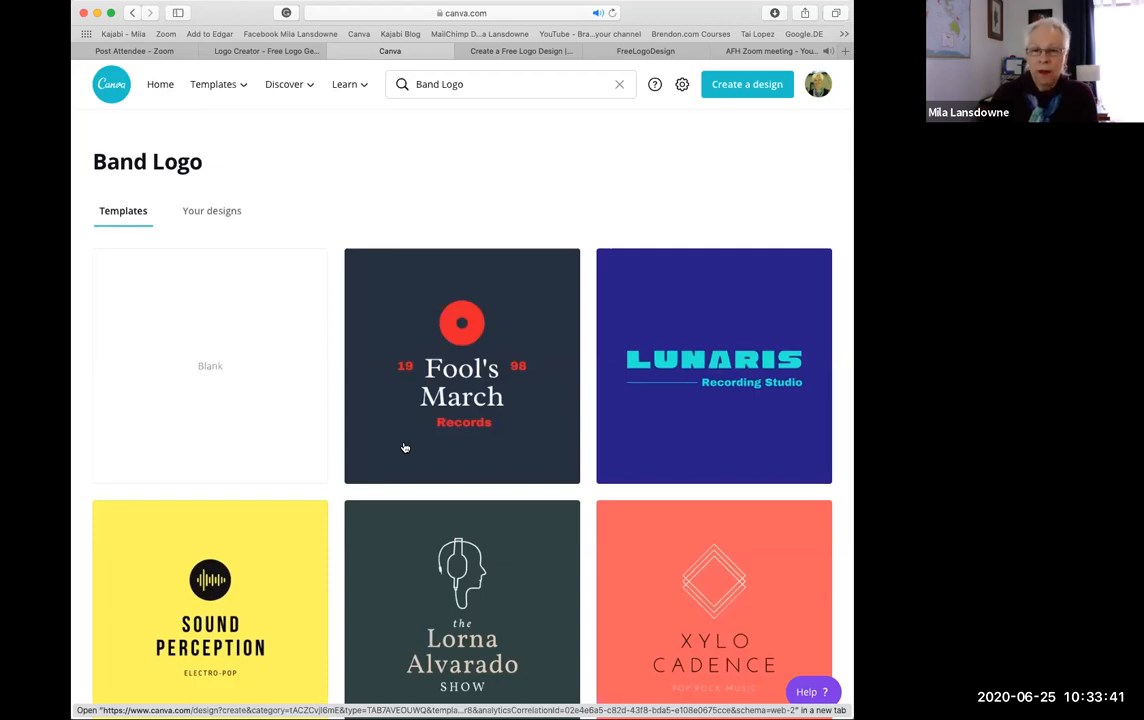
# Browse the Band Logo templates and open the Bijou Beat Drop design with black and red dots for editing
pyautogui.scroll(-8, 447, 454)
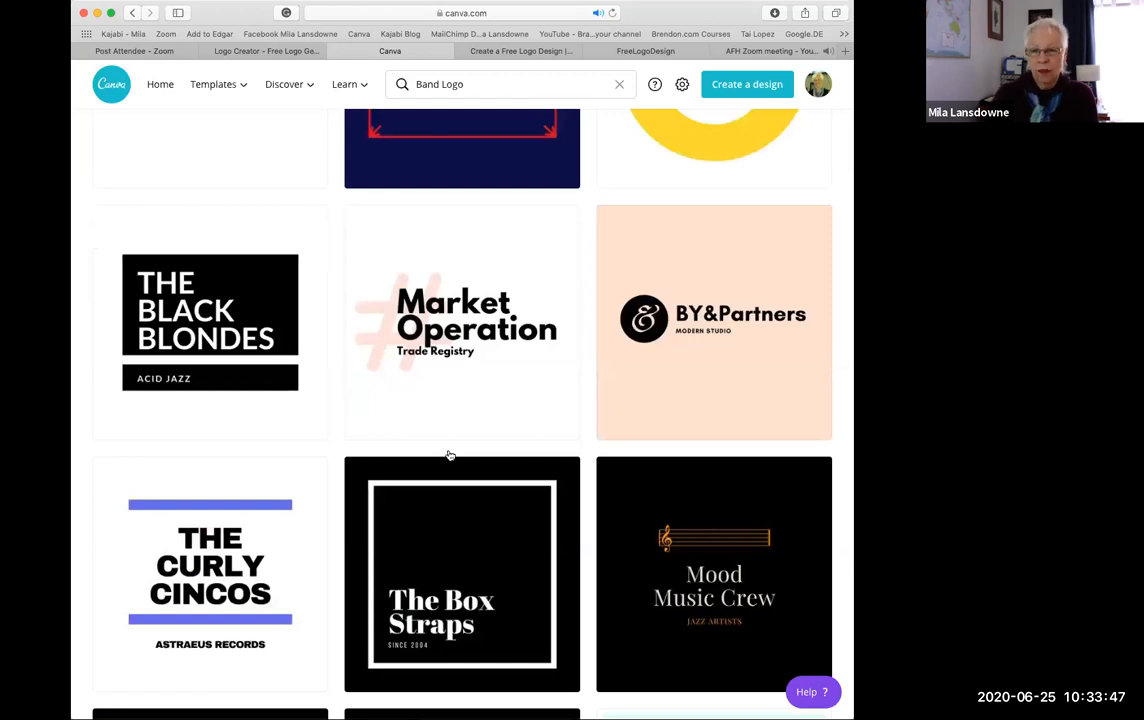
pyautogui.scroll(-10, 447, 454)
pyautogui.scroll(-3, 449, 455)
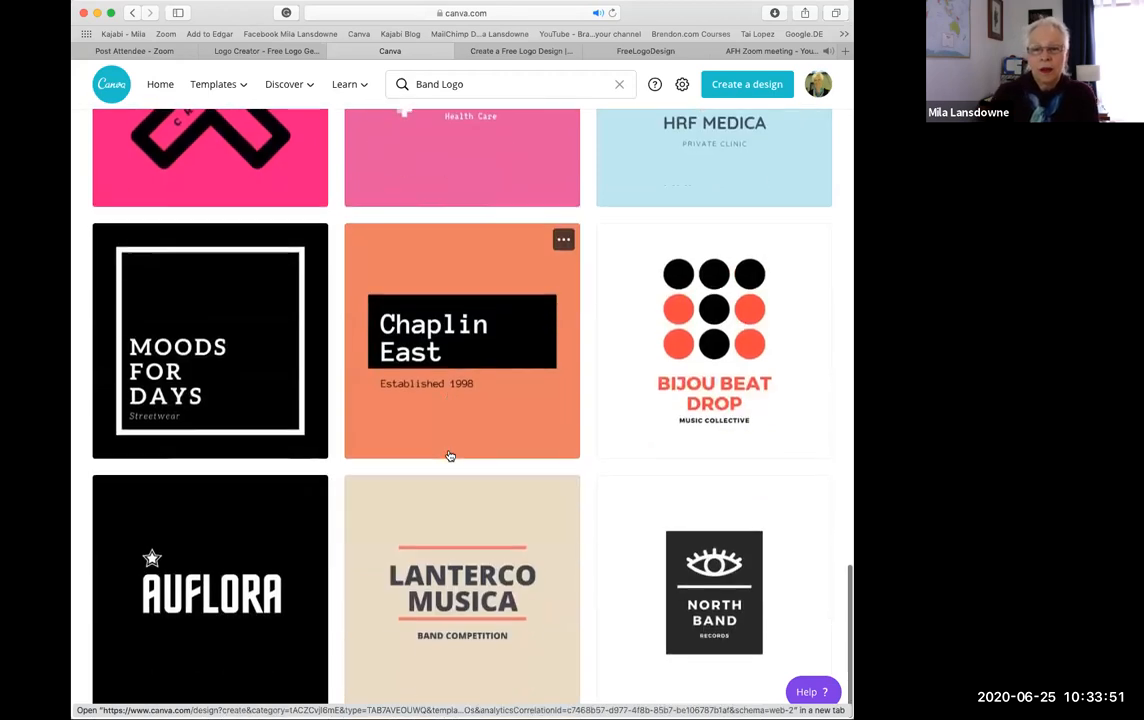
pyautogui.scroll(5, 449, 455)
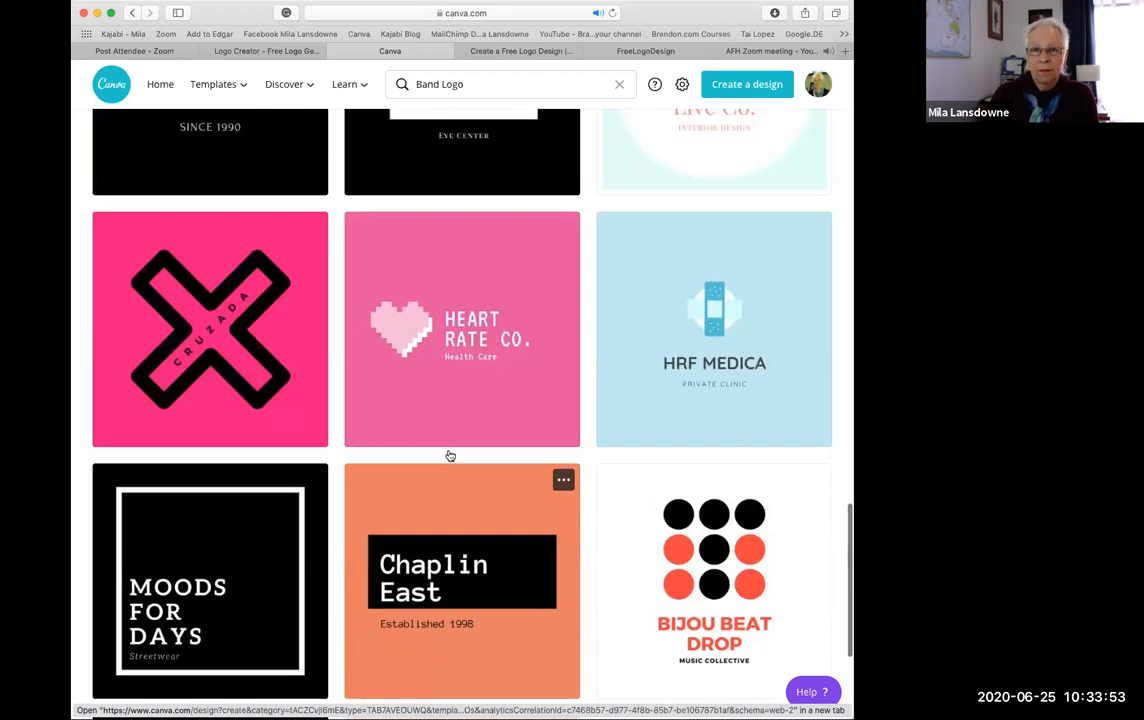
pyautogui.scroll(10, 449, 455)
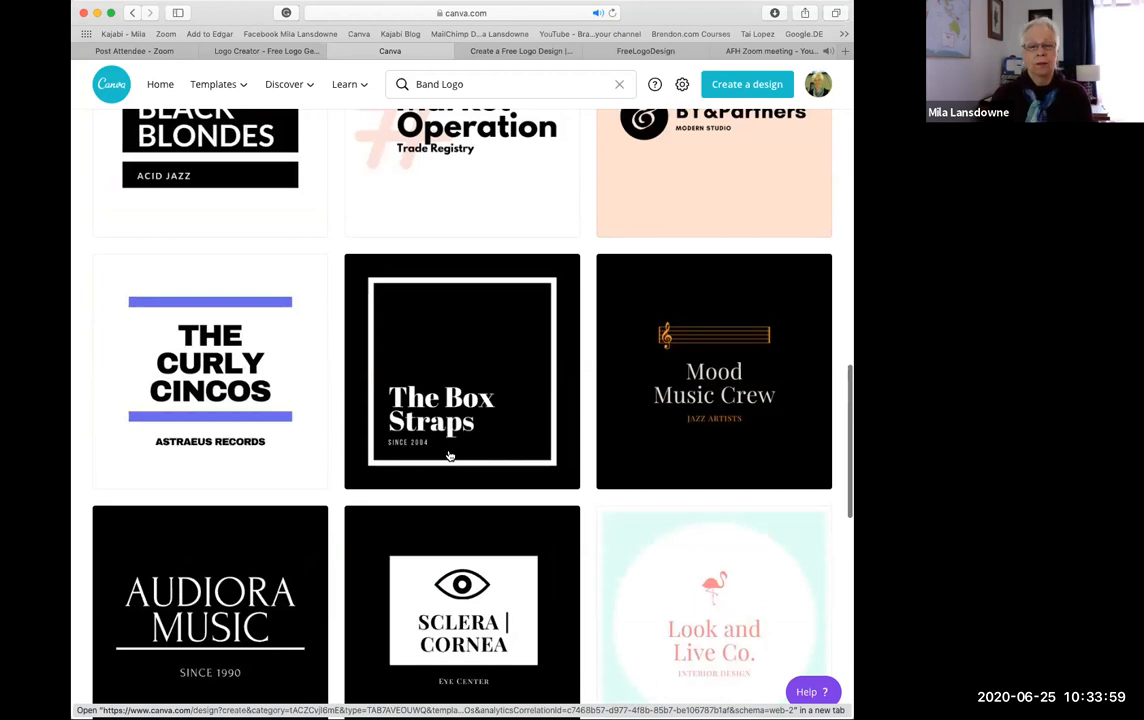
pyautogui.scroll(10, 214, 371)
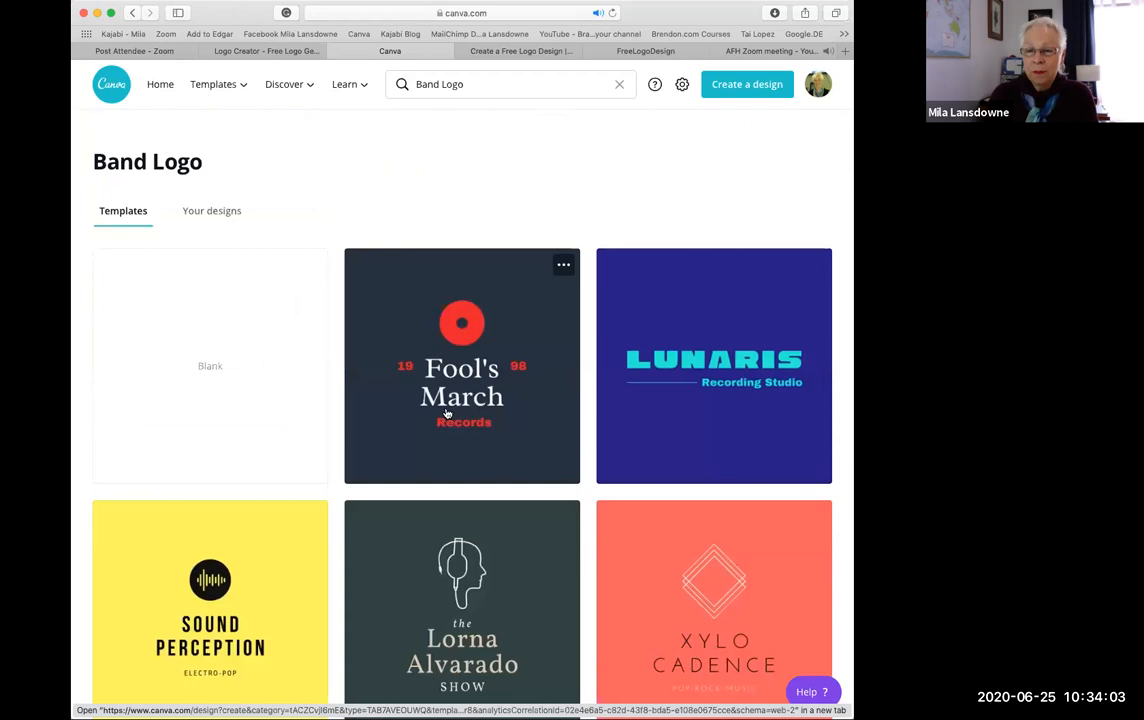
pyautogui.scroll(-10, 446, 412)
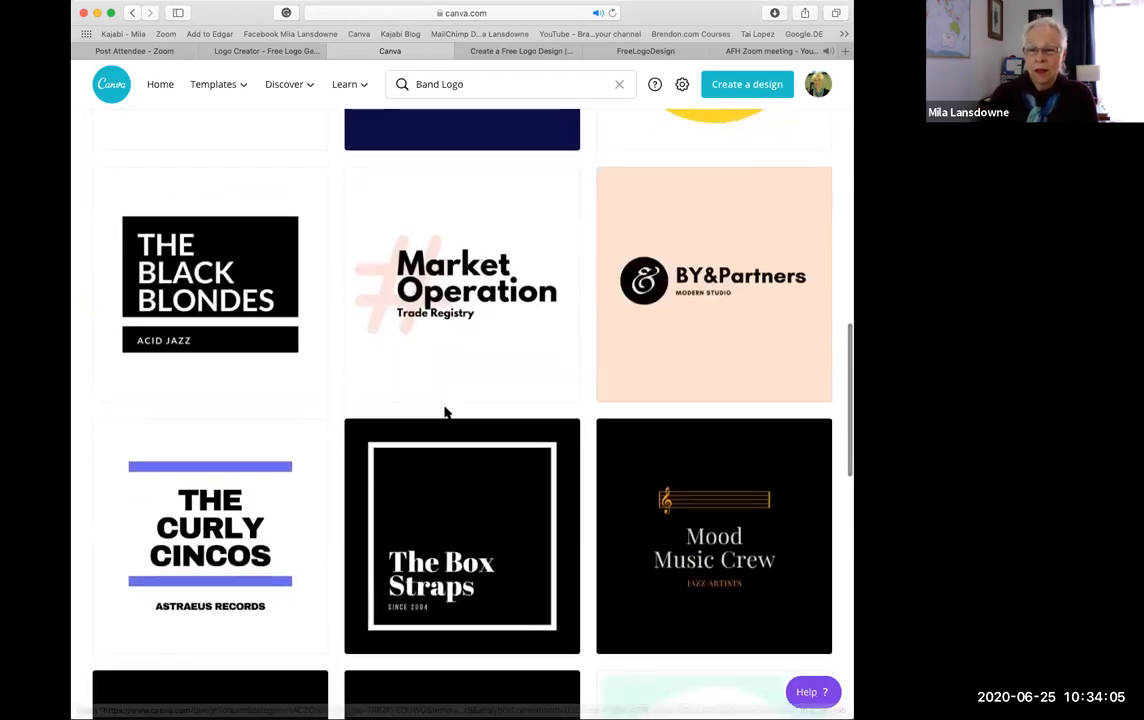
pyautogui.scroll(-9, 446, 412)
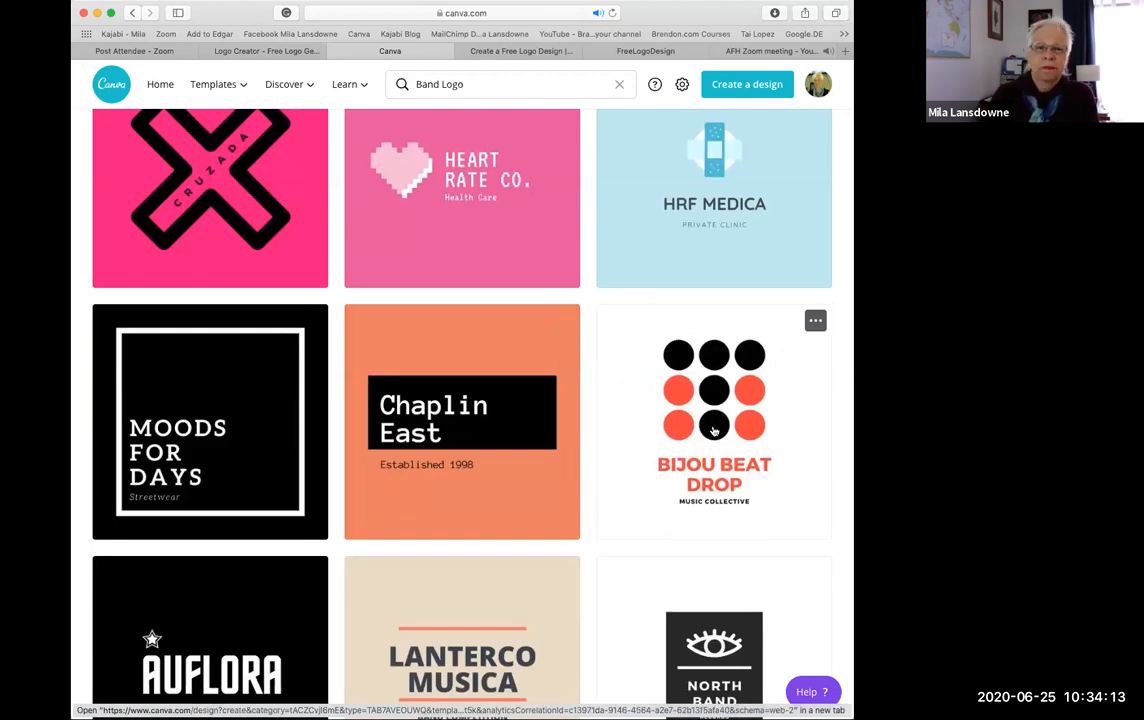
pyautogui.click(713, 430)
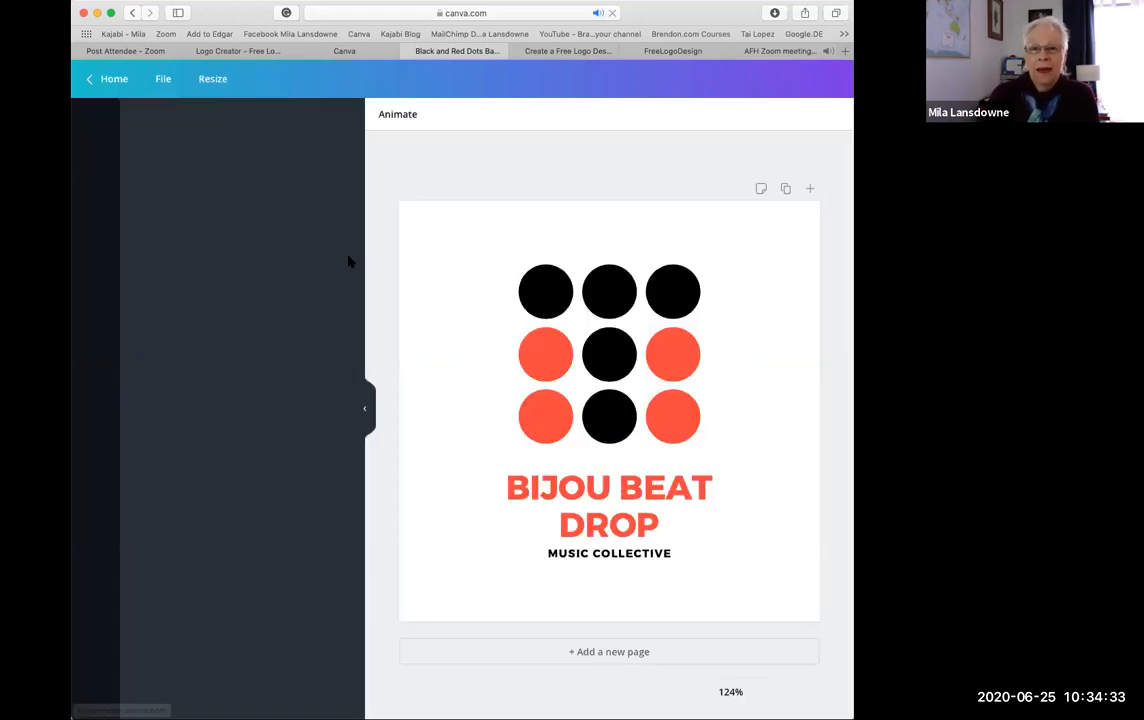
# Recolor the bottom-right red dot of the logo with the gold brand color #e0bc4a and select the centre black dot
pyautogui.click(548, 420)
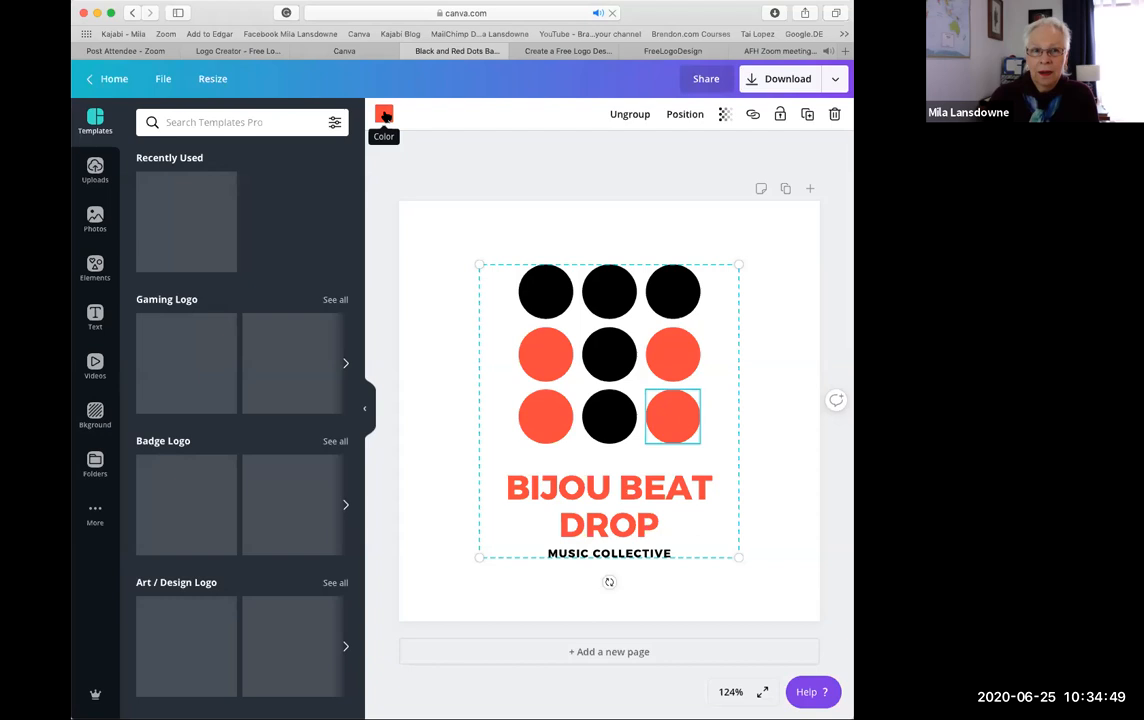
pyautogui.click(384, 115)
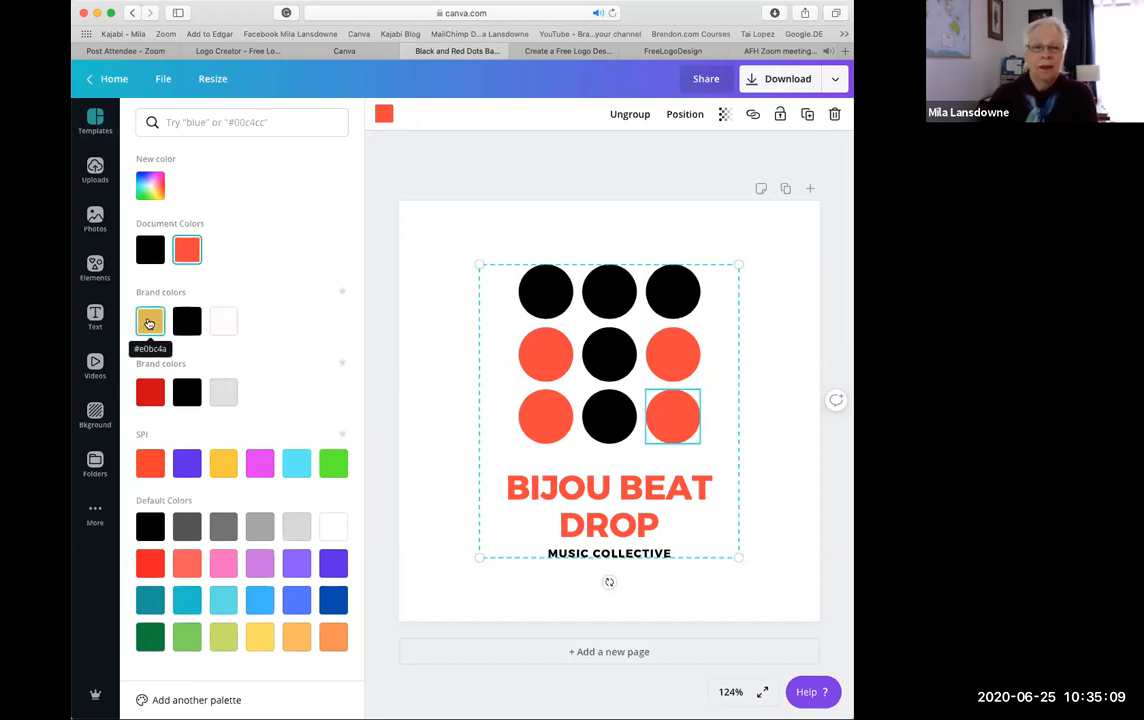
pyautogui.click(149, 321)
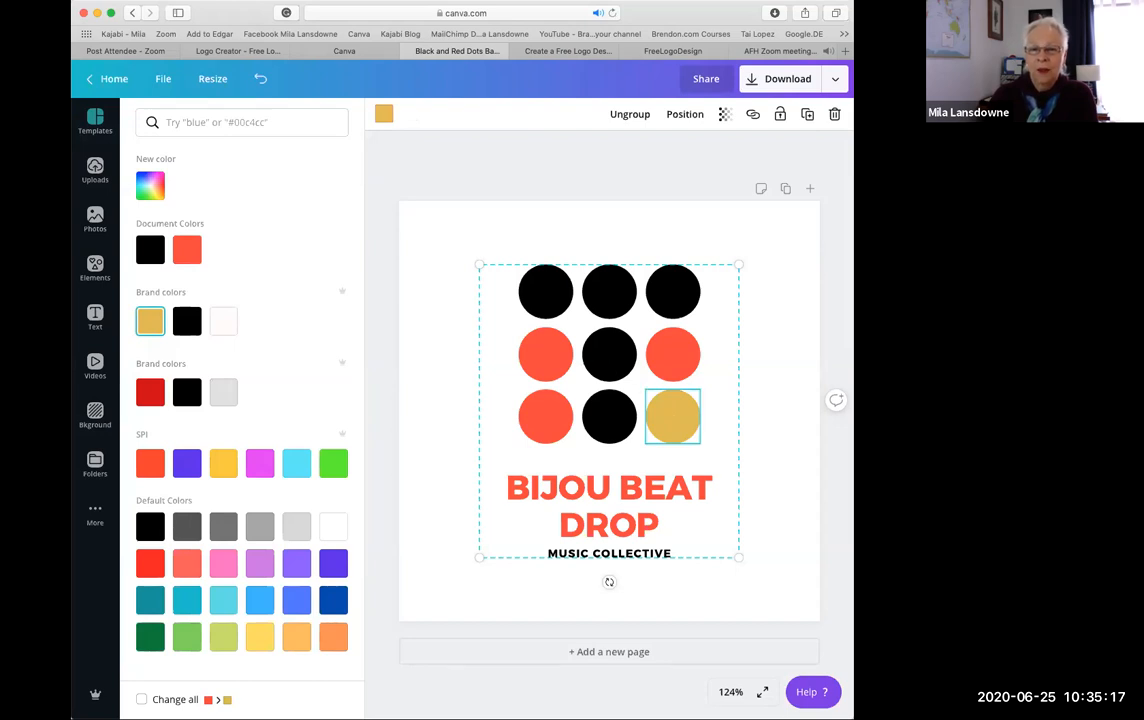
pyautogui.click(188, 326)
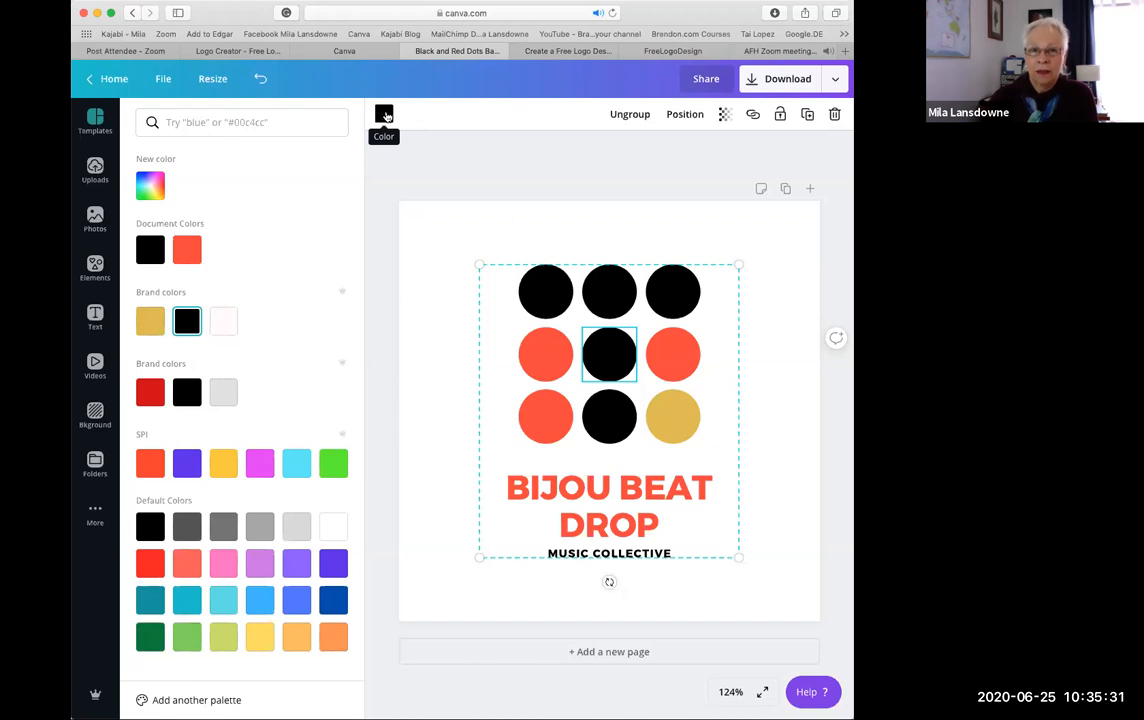
# Recolor the centre black dot with the default purple #5e17eb and soften it to the custom muted purple #9684bb
pyautogui.click(384, 116)
pyautogui.click(384, 116)
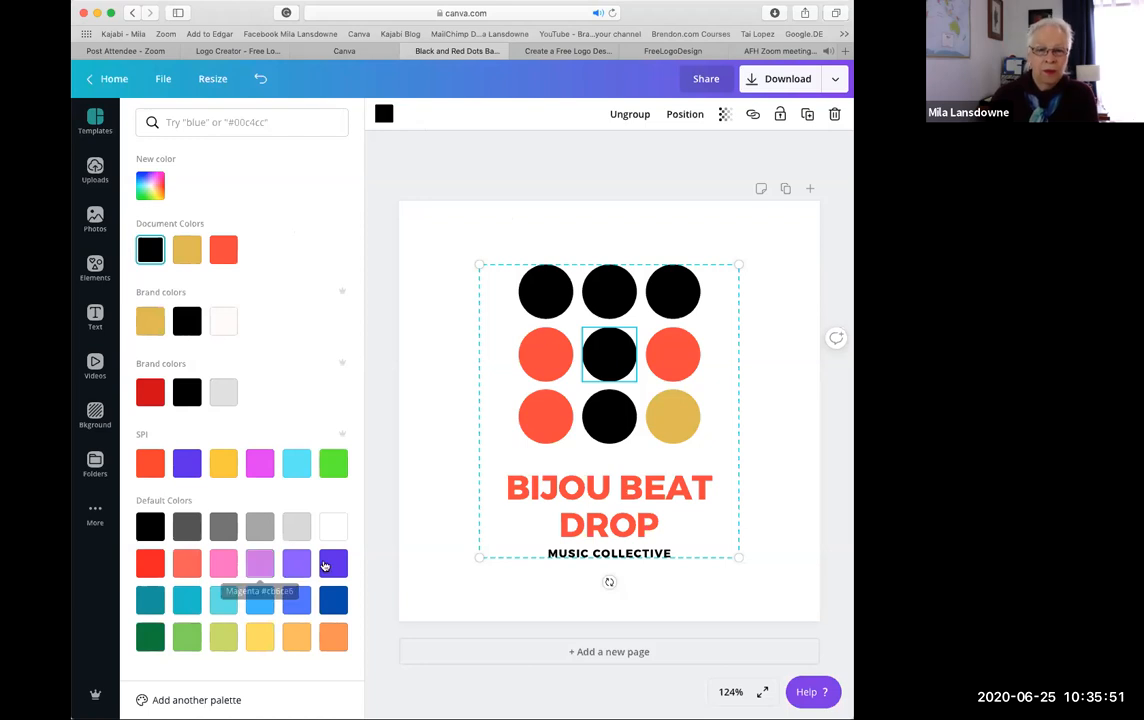
pyautogui.click(333, 564)
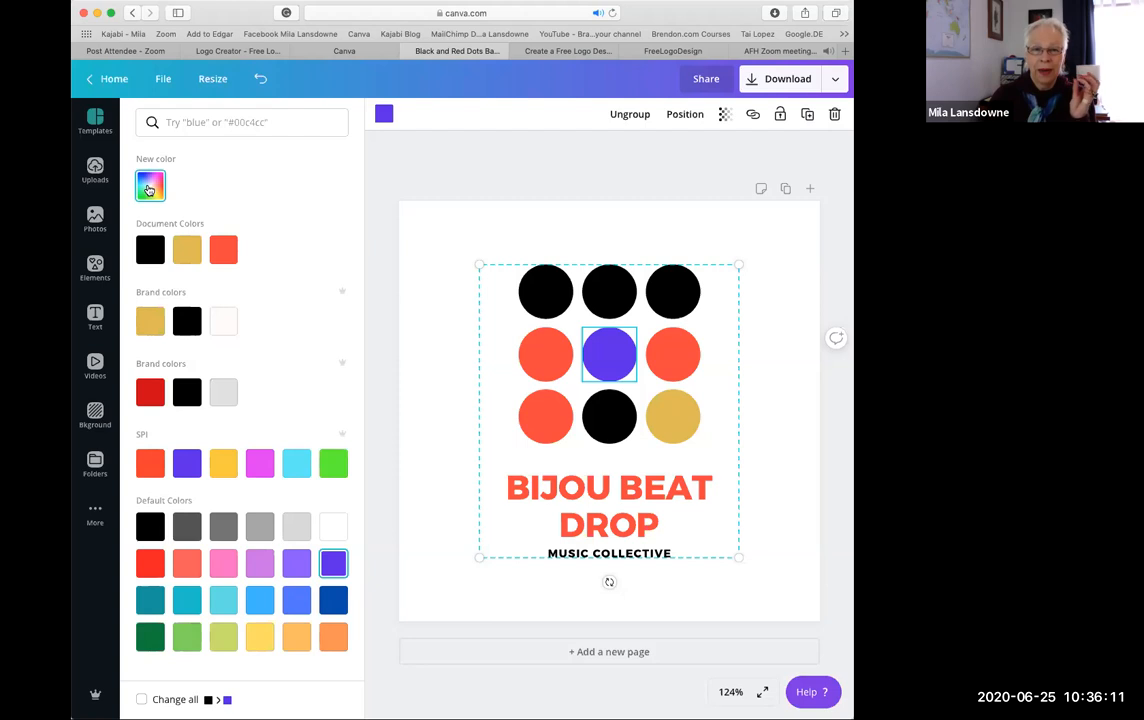
pyautogui.click(148, 189)
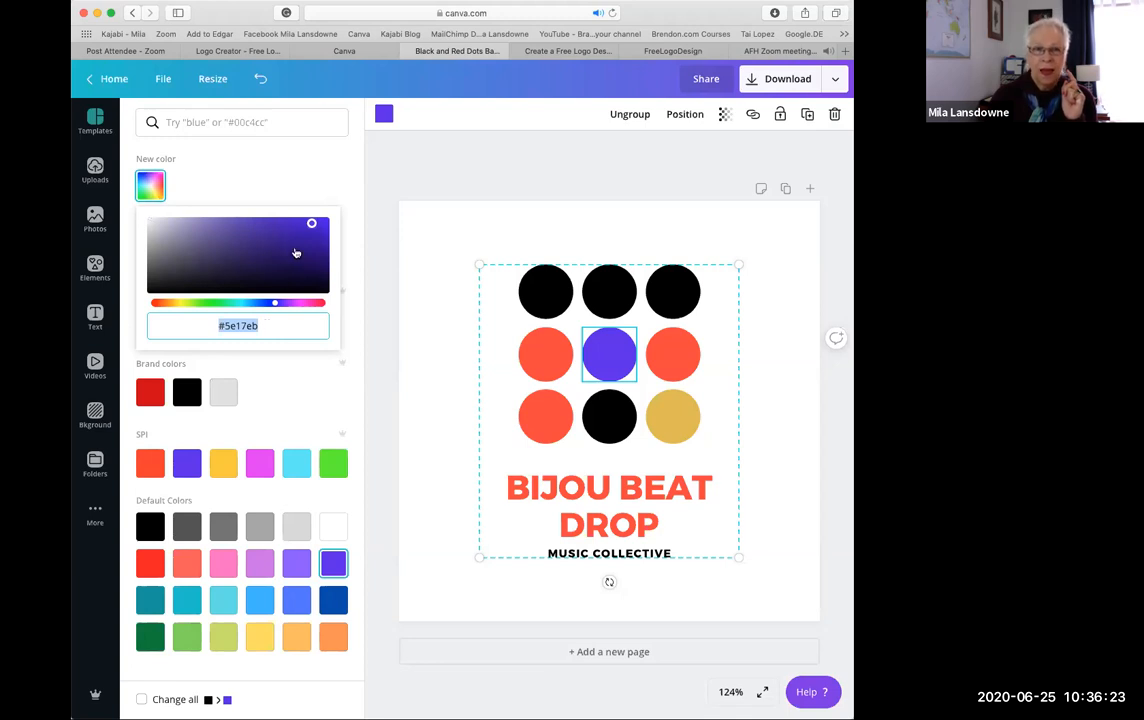
pyautogui.click(306, 226)
pyautogui.moveTo(306, 226); pyautogui.dragTo(217, 229)
pyautogui.moveTo(242, 233); pyautogui.dragTo(200, 237)
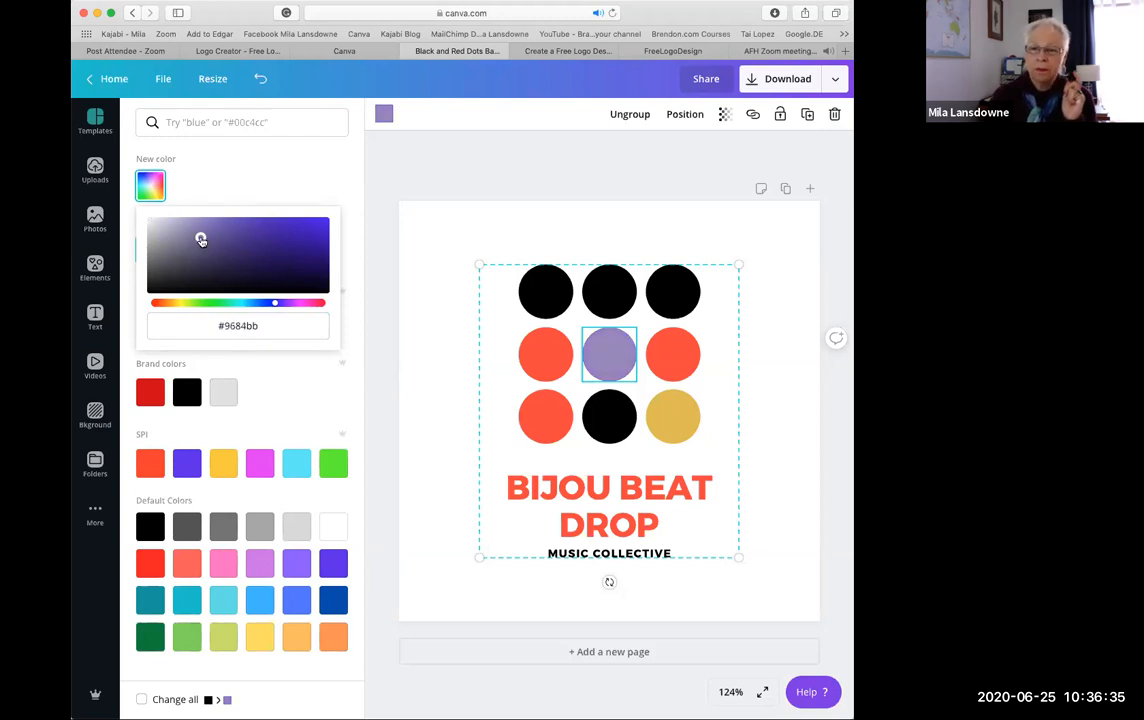
pyautogui.click(424, 396)
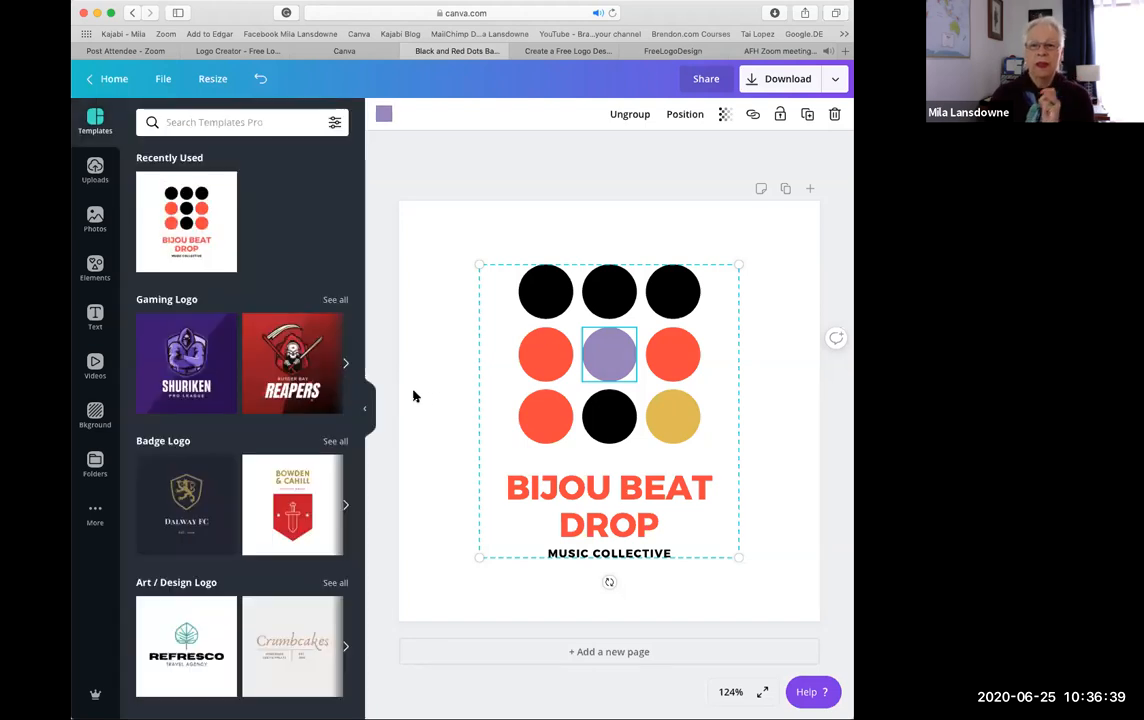
# Try the Pinyon Script and Benedict fonts on the BIJOU BEAT DROP title
pyautogui.click(608, 487)
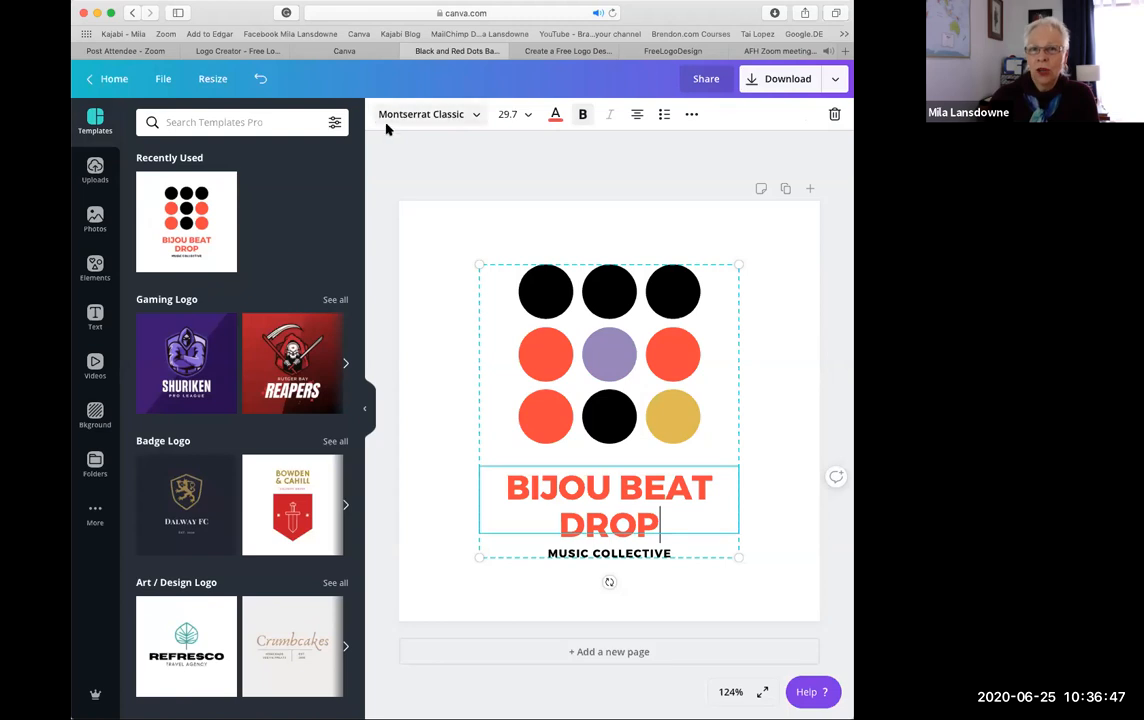
pyautogui.click(477, 116)
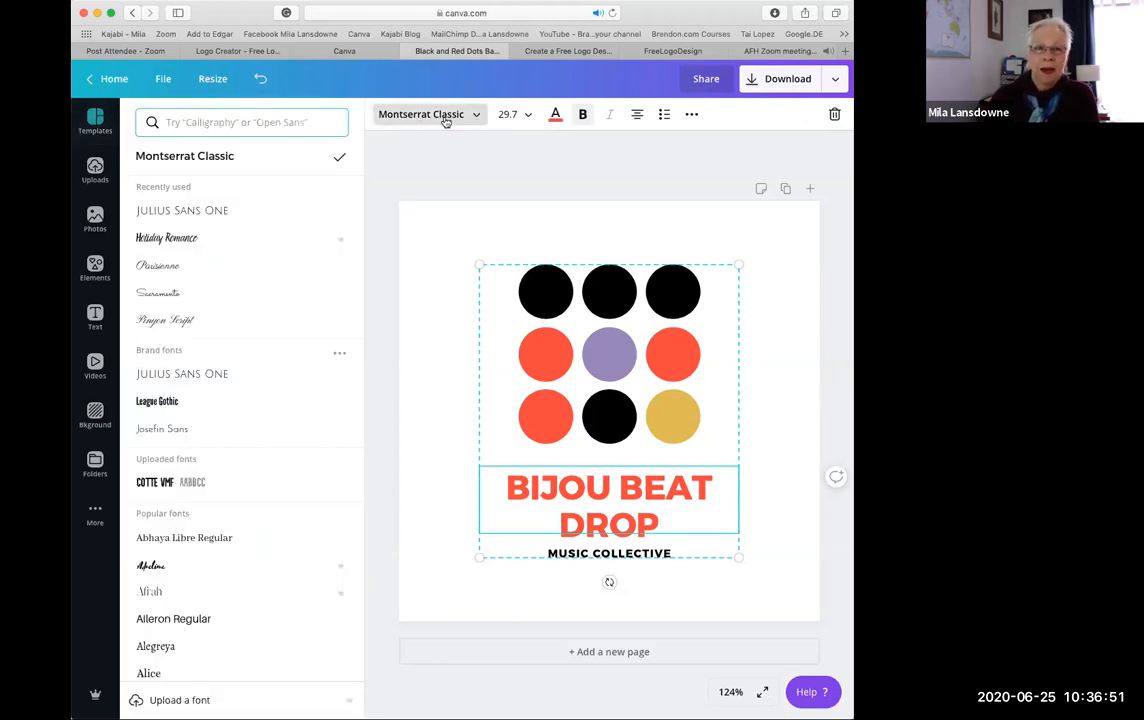
pyautogui.click(184, 325)
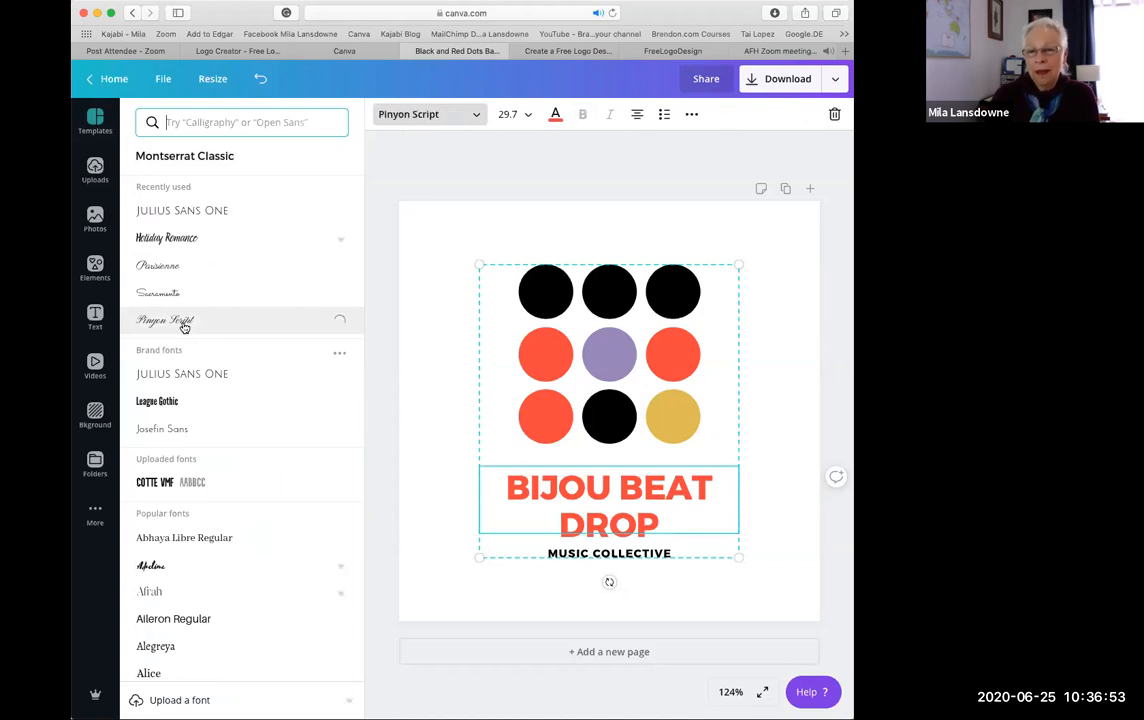
pyautogui.click(238, 123)
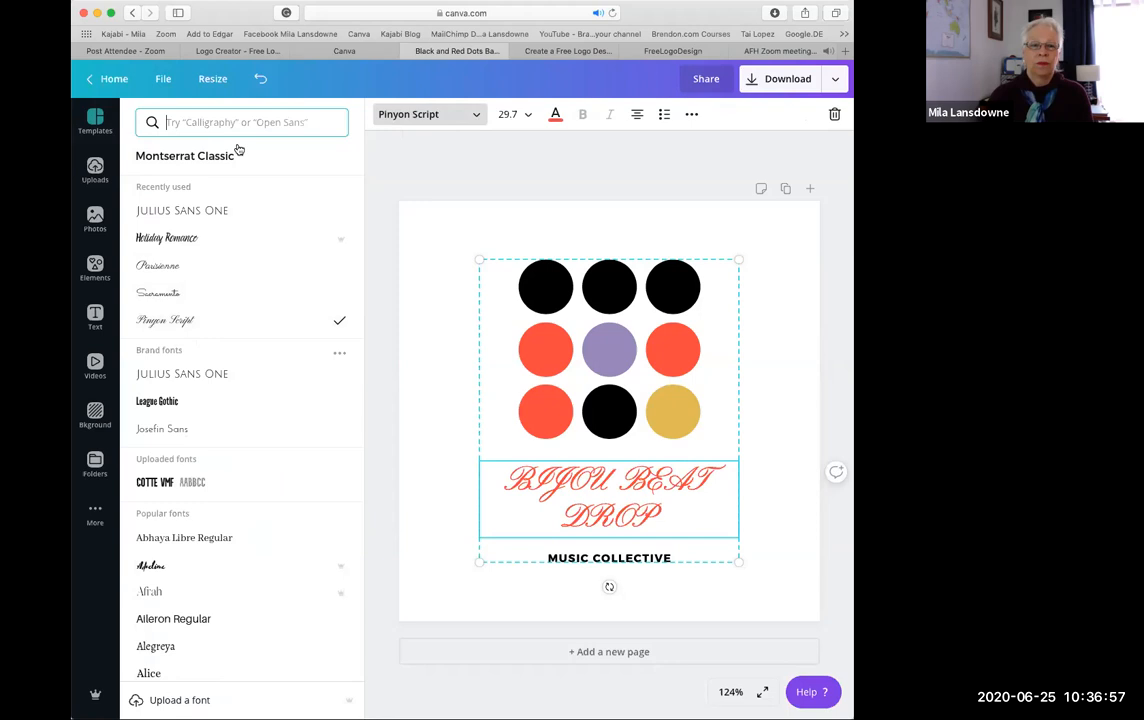
pyautogui.scroll(-5, 255, 342)
pyautogui.scroll(-3, 254, 347)
pyautogui.click(148, 494)
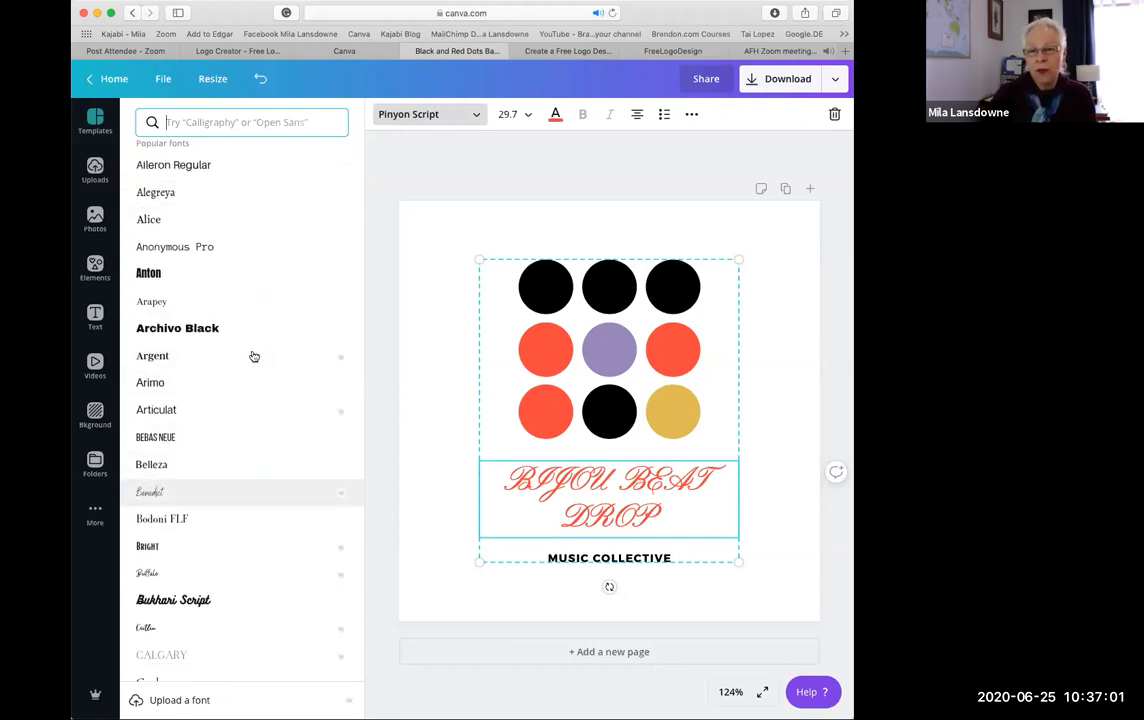
# Search the fonts for "hand" and try Amsterdam Three, Beth Ellen, Buffalo and Bloom Skirt on the title
pyautogui.click(231, 122)
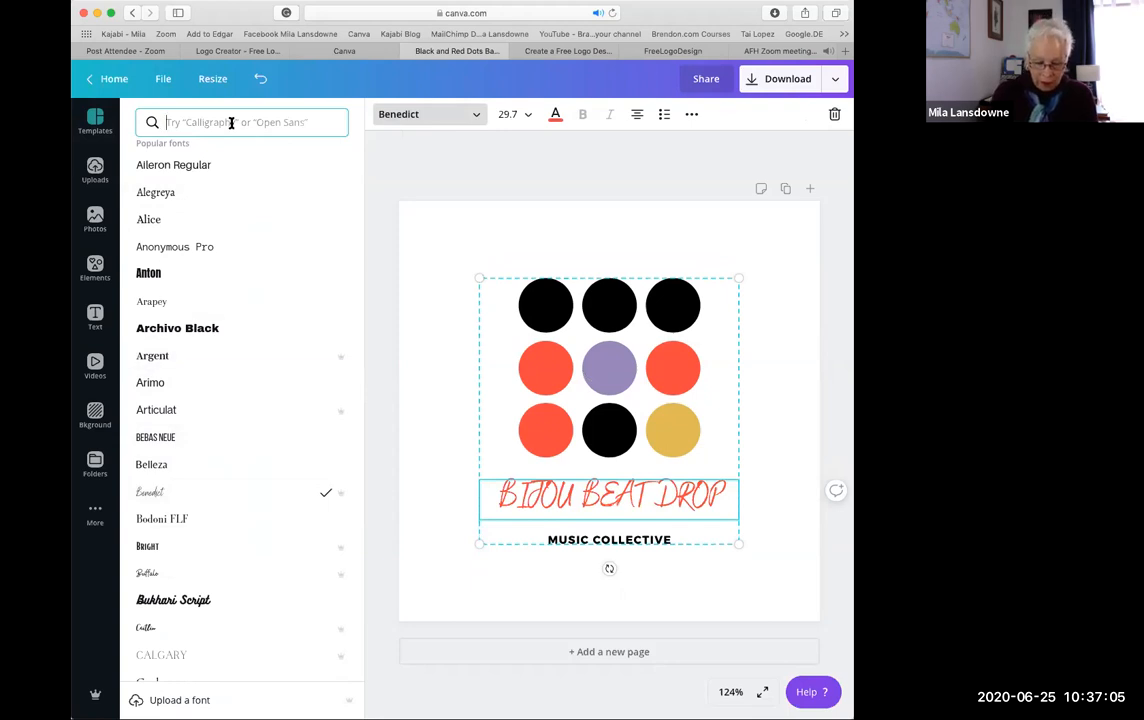
pyautogui.write('hand')
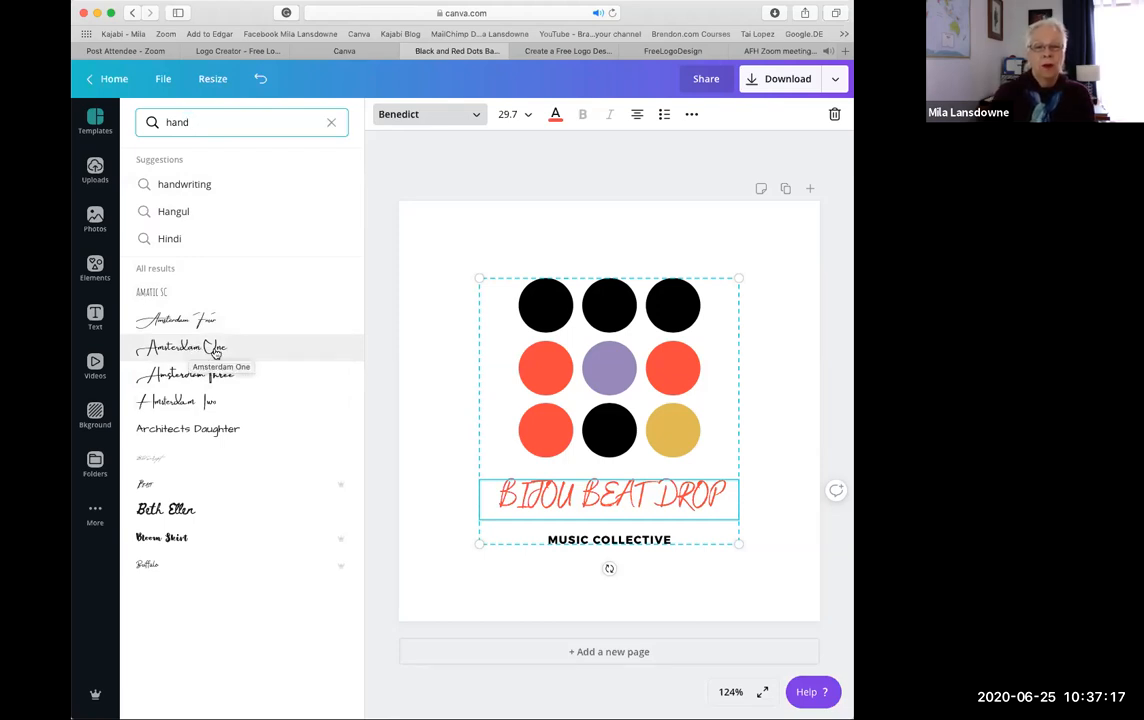
pyautogui.click(183, 375)
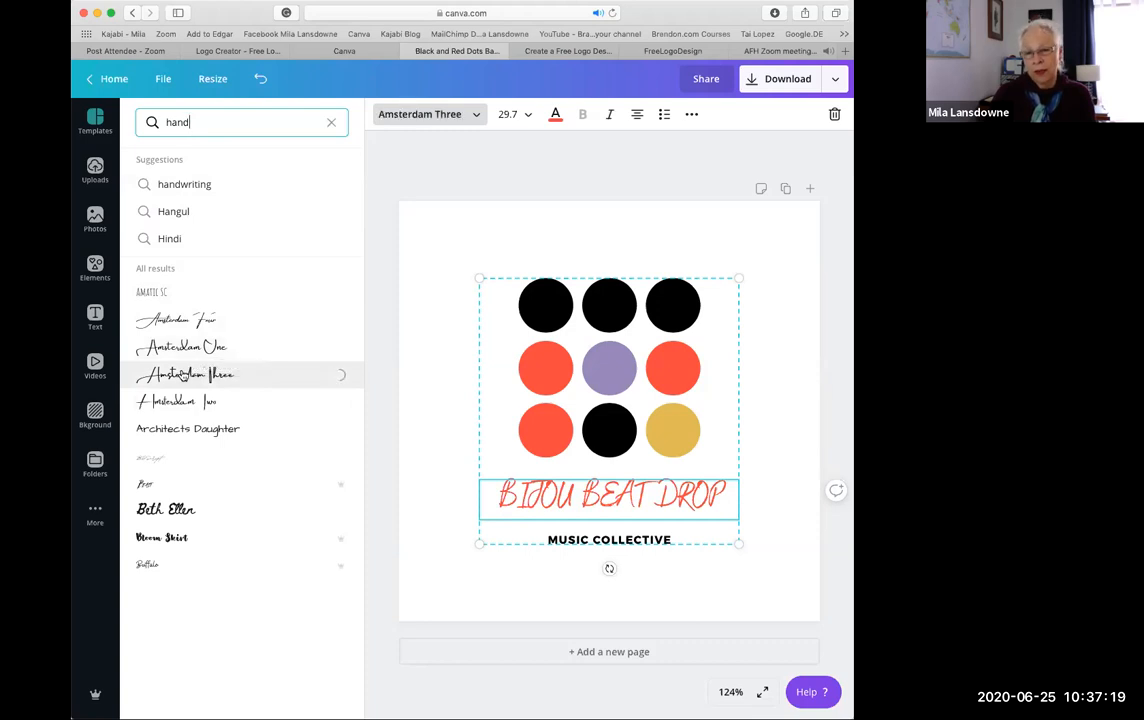
pyautogui.click(170, 510)
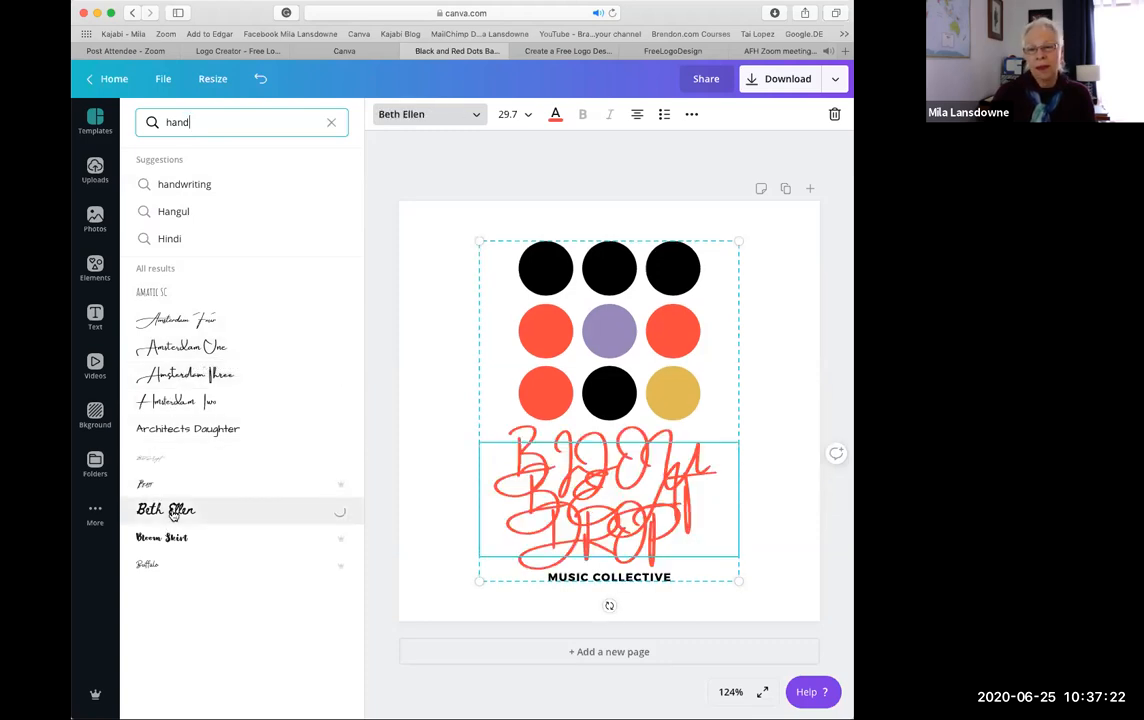
pyautogui.click(148, 564)
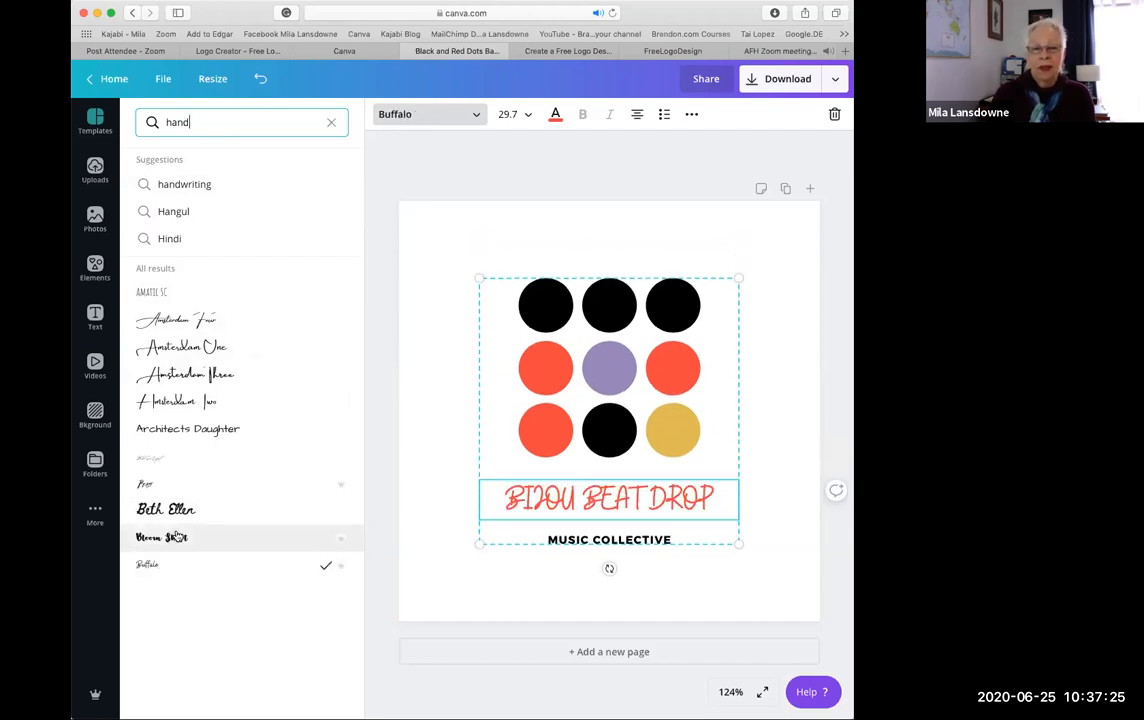
pyautogui.click(175, 538)
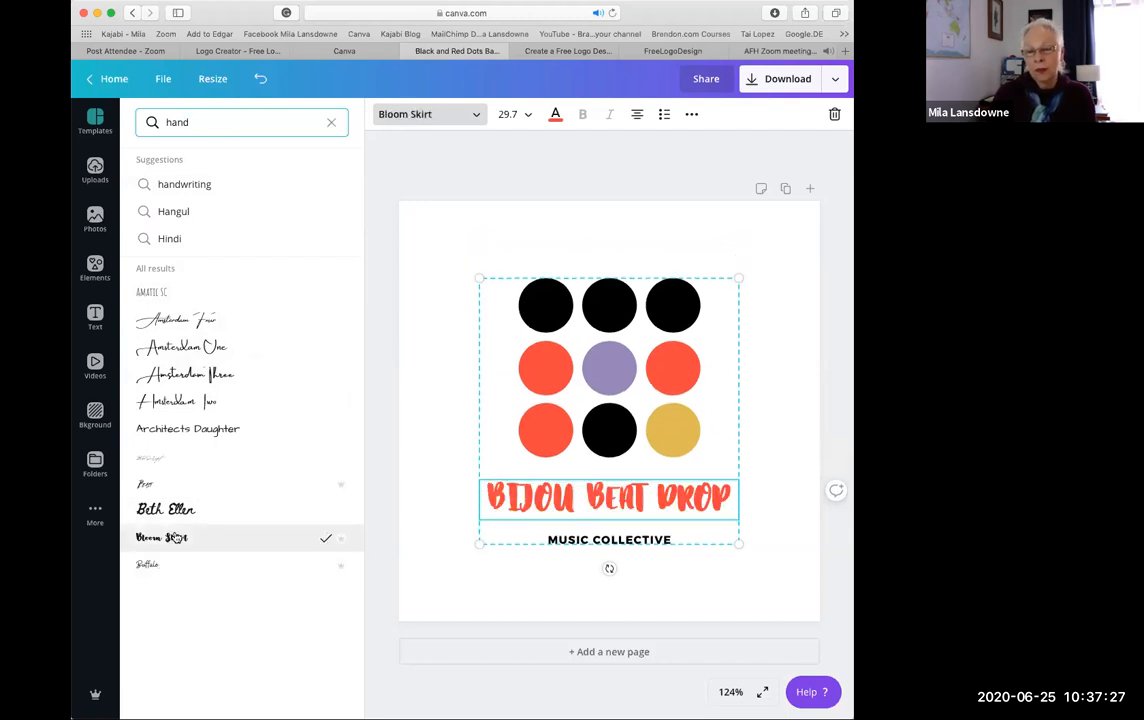
# Search the fonts for "caligra", try Allura and Dr Sugiyama on the title, and clear the search
pyautogui.click(208, 122)
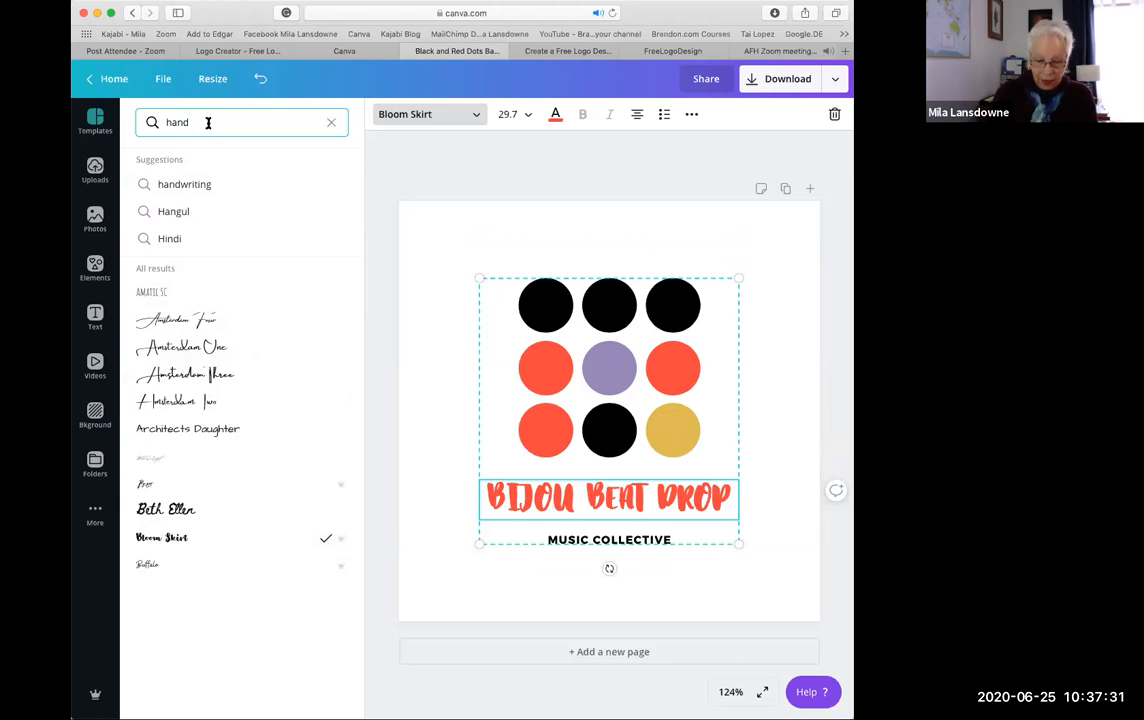
pyautogui.press('BackSpace')
pyautogui.press('BackSpace')
pyautogui.press('BackSpace')
pyautogui.press('BackSpace')
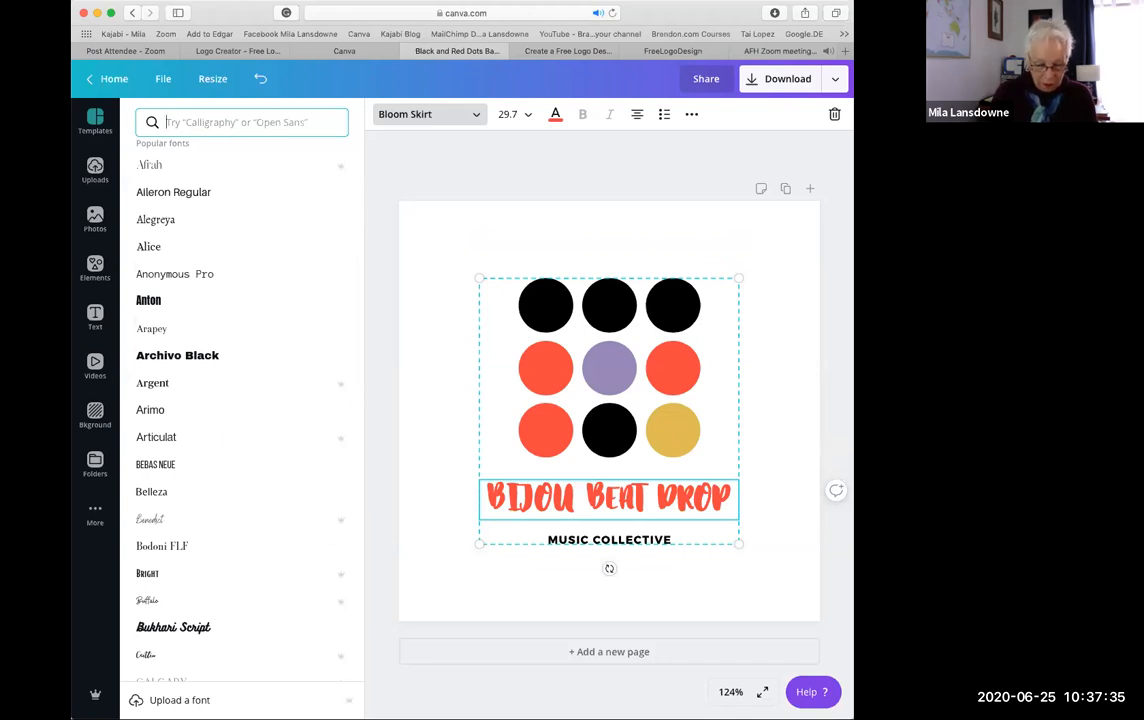
pyautogui.write('caligra')
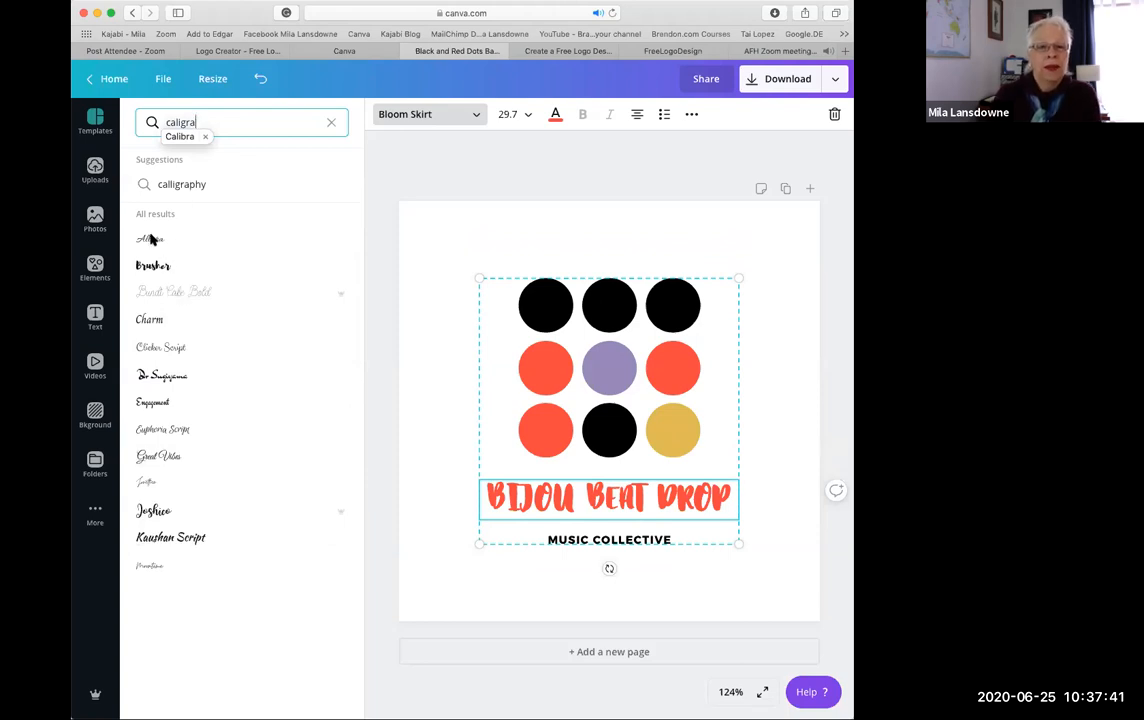
pyautogui.press('Return')
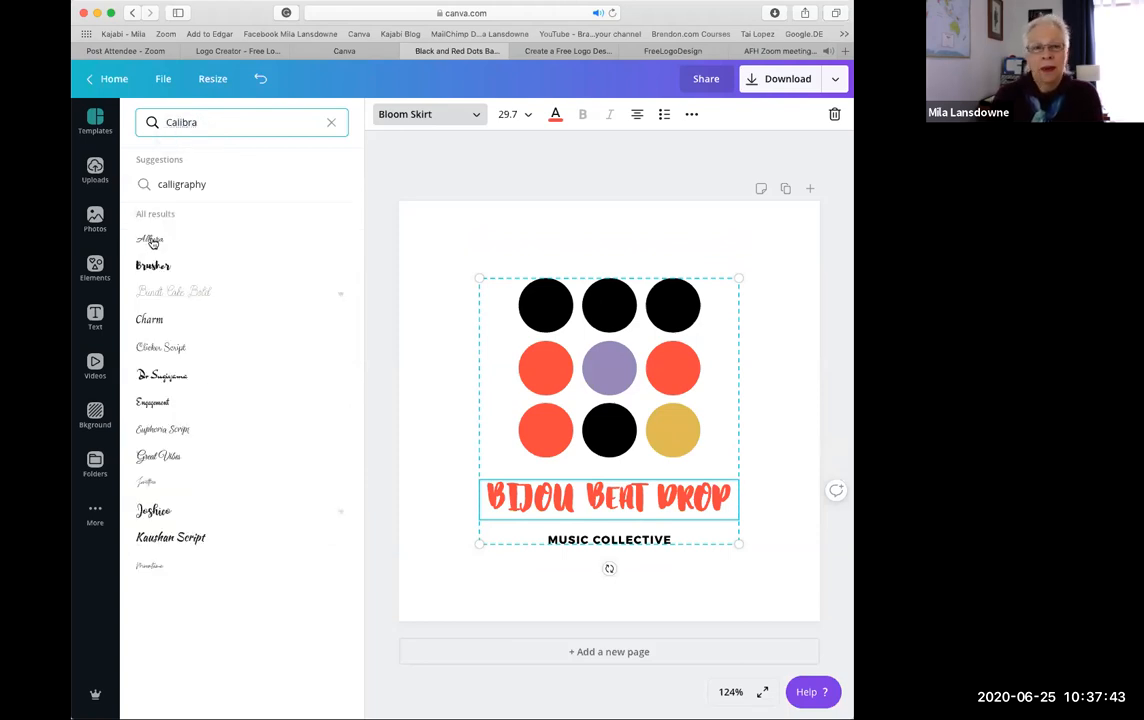
pyautogui.click(156, 240)
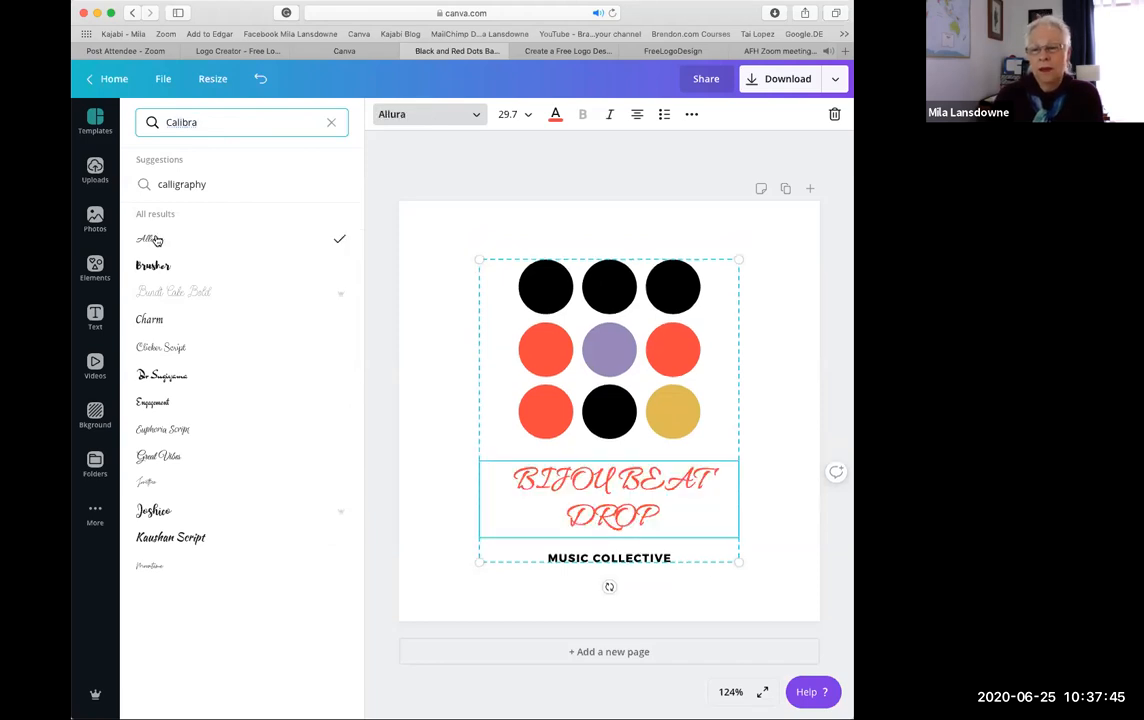
pyautogui.click(165, 368)
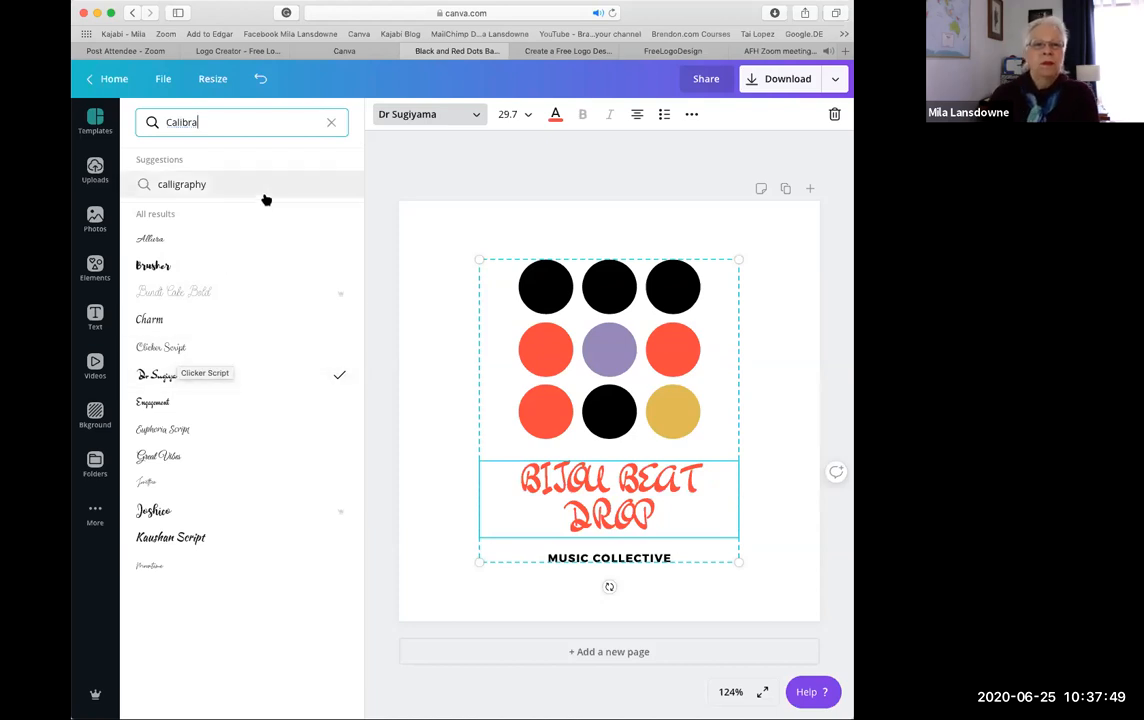
pyautogui.click(331, 122)
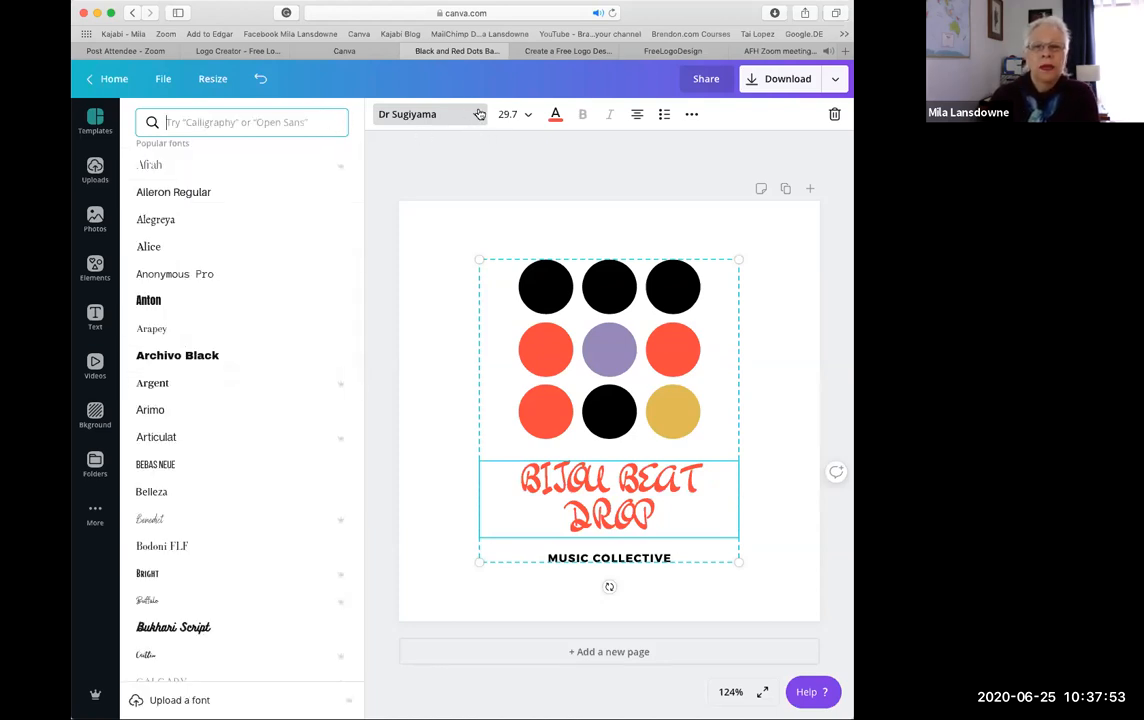
# Try the brand font League Gothic on the BIJOU BEAT DROP title and settle on the brand font Julius Sans One
pyautogui.click(443, 116)
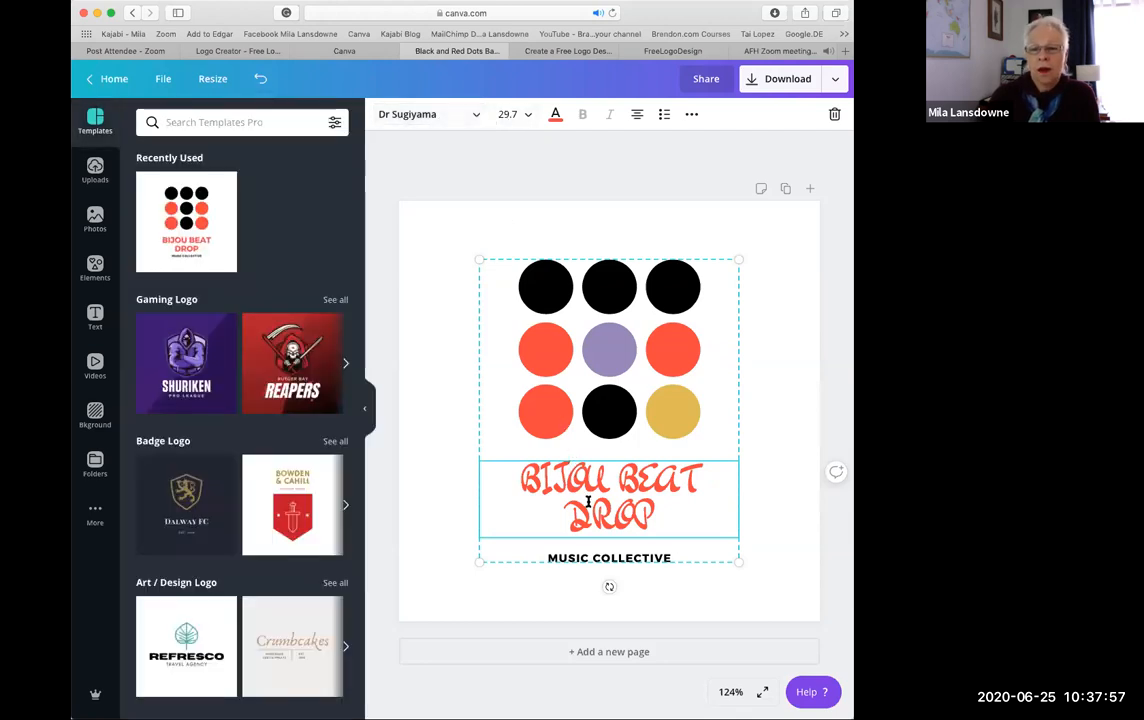
pyautogui.click(664, 502)
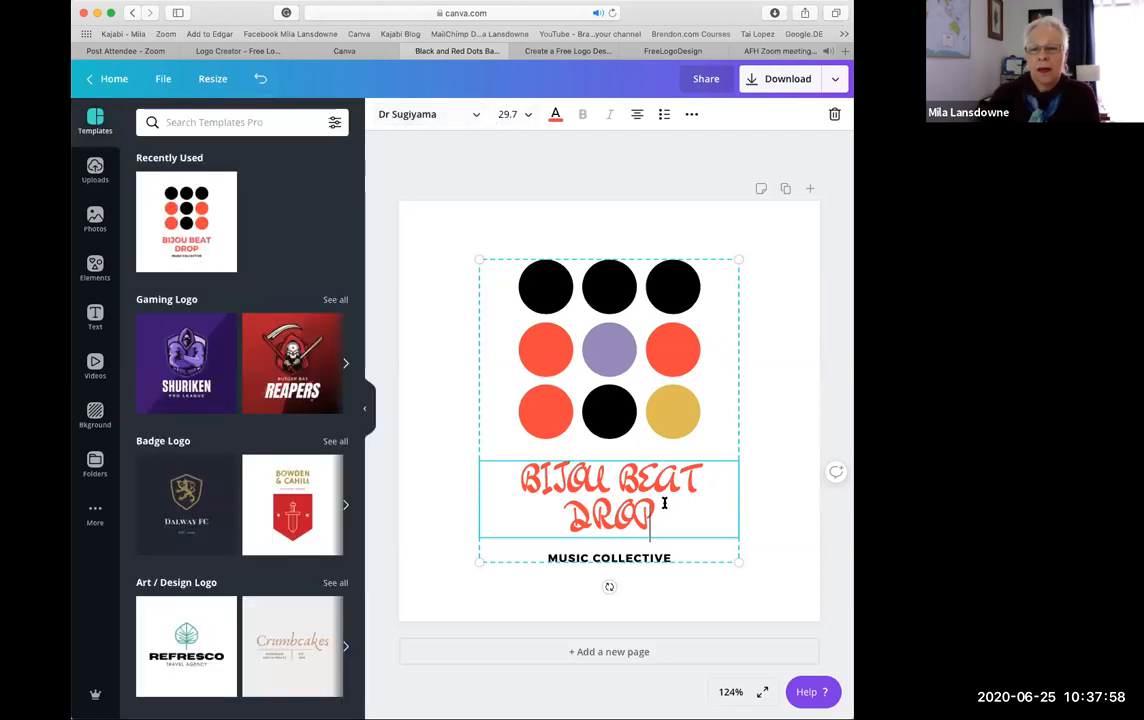
pyautogui.click(418, 116)
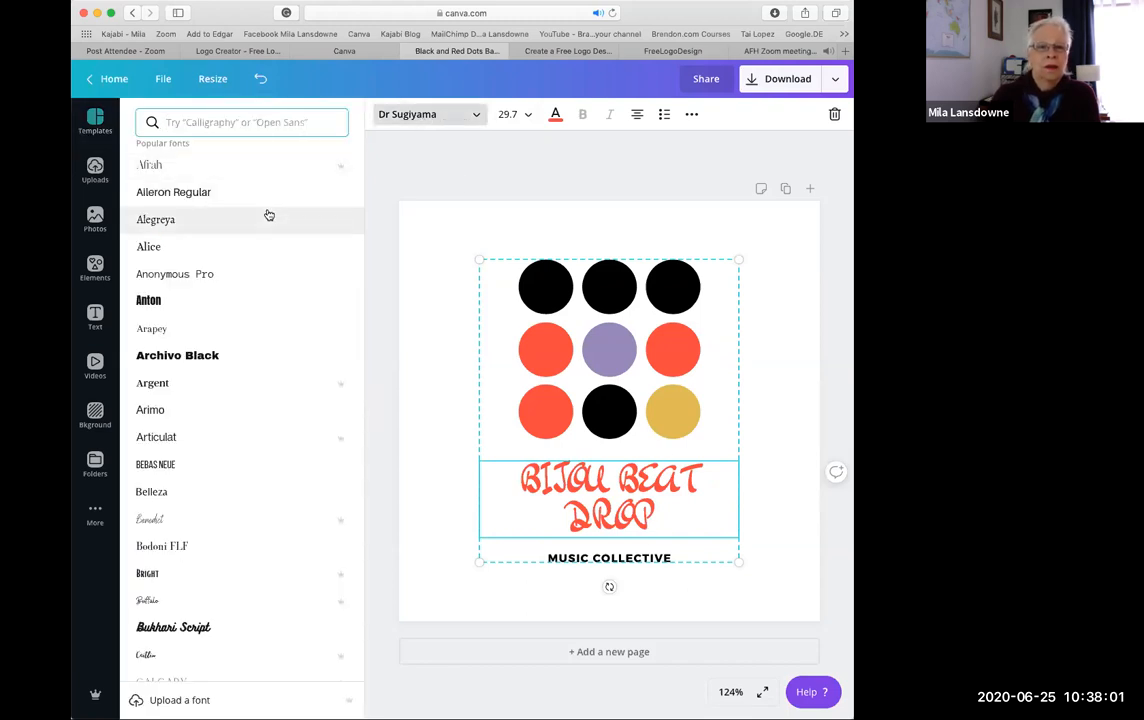
pyautogui.scroll(5, 268, 215)
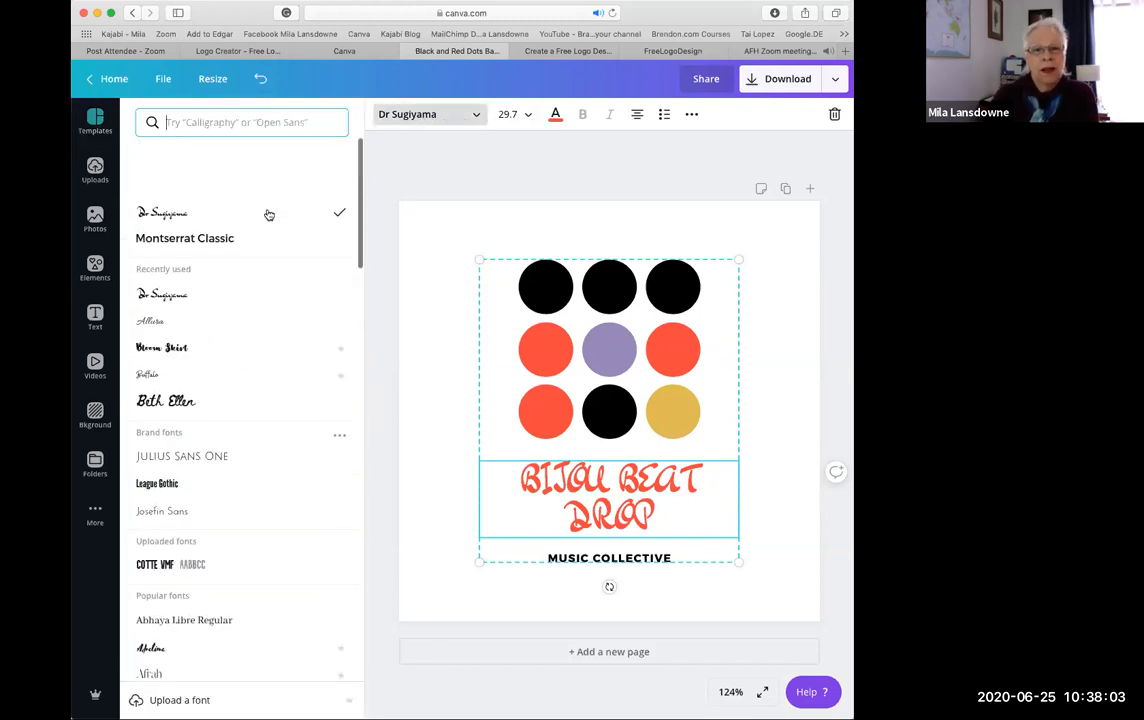
pyautogui.scroll(-3, 268, 213)
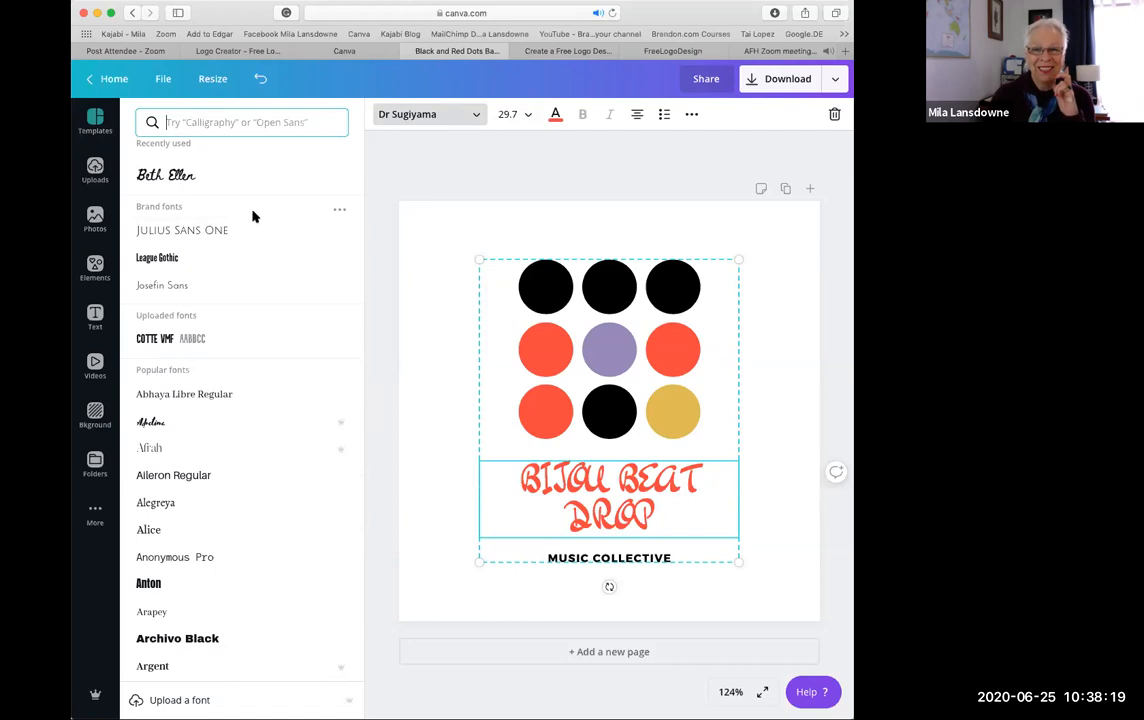
pyautogui.click(173, 287)
pyautogui.click(172, 260)
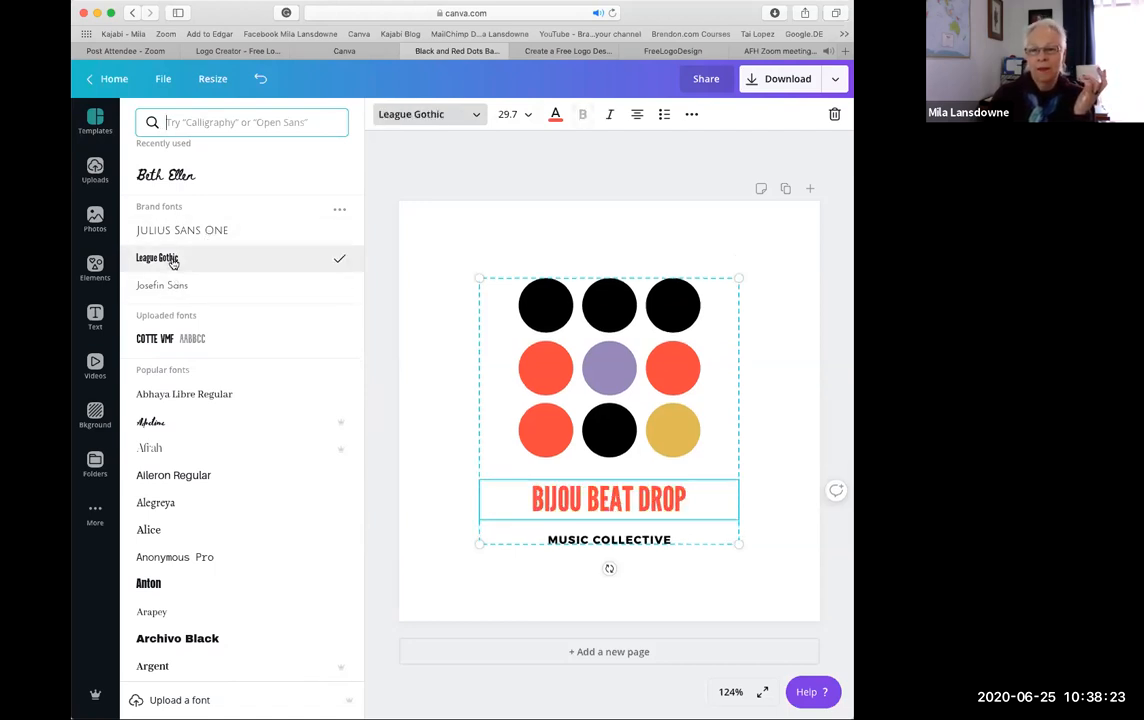
pyautogui.click(225, 232)
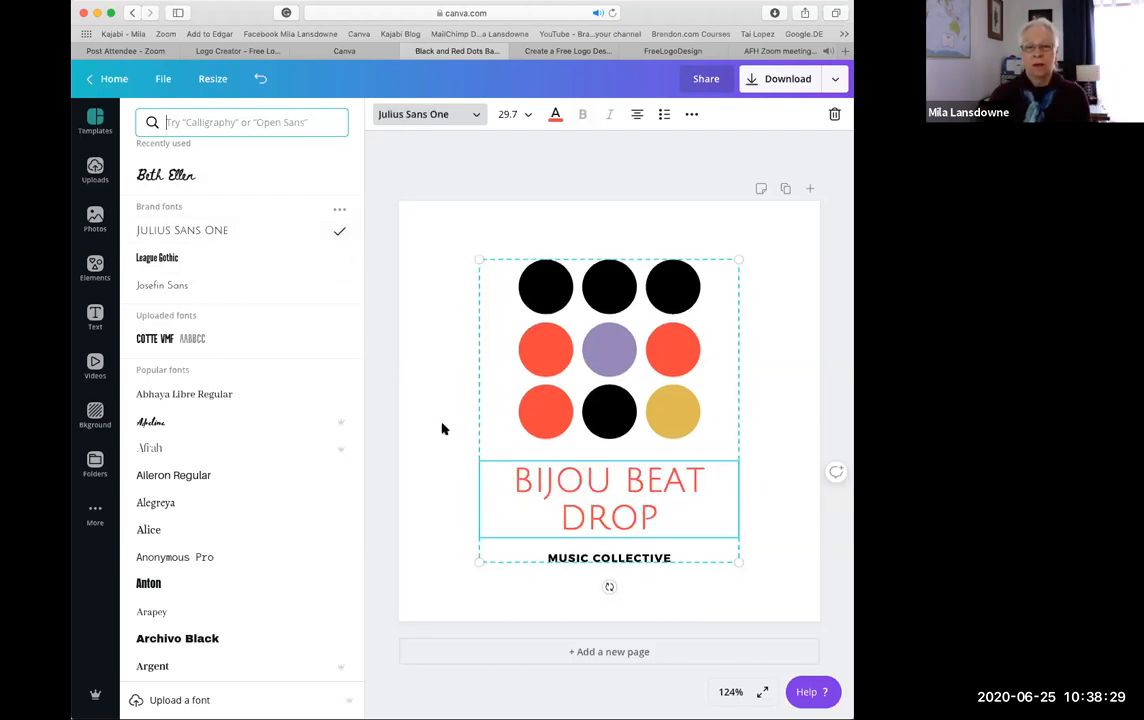
# Replace the title with the artist's first name followed by "ART" and the MUSIC COLLECTIVE tagline with "ART THAT SPEAKS TO YOU"
pyautogui.moveTo(654, 513); pyautogui.dragTo(503, 477)
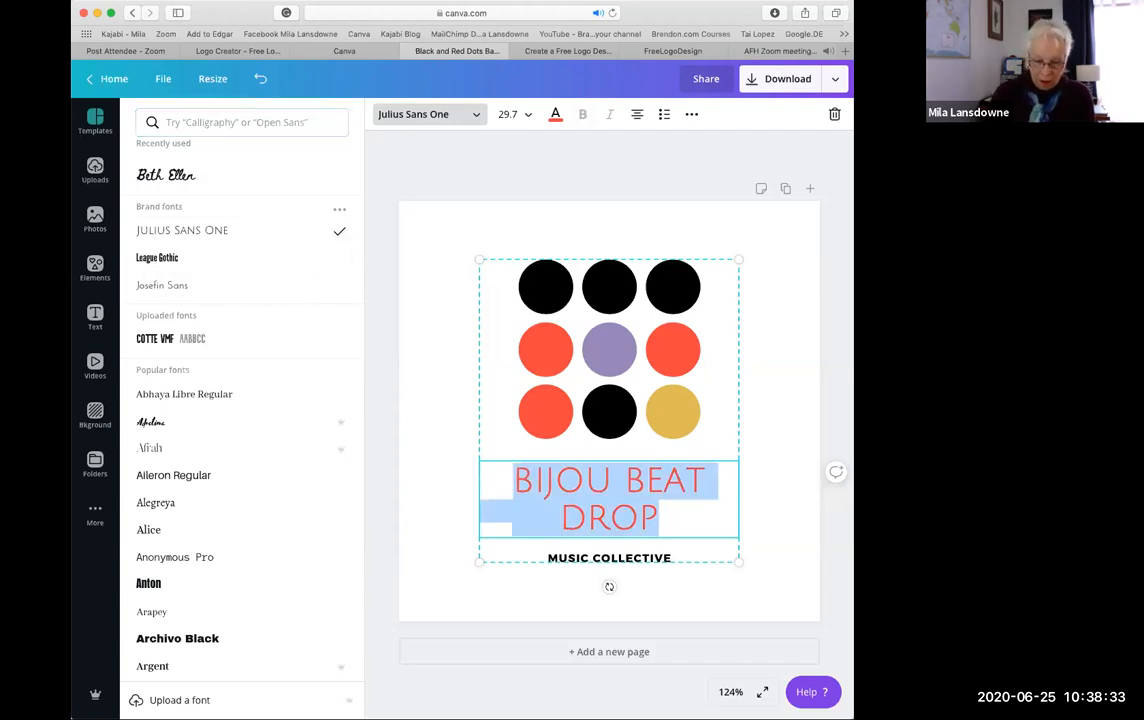
pyautogui.write('MILA ART')
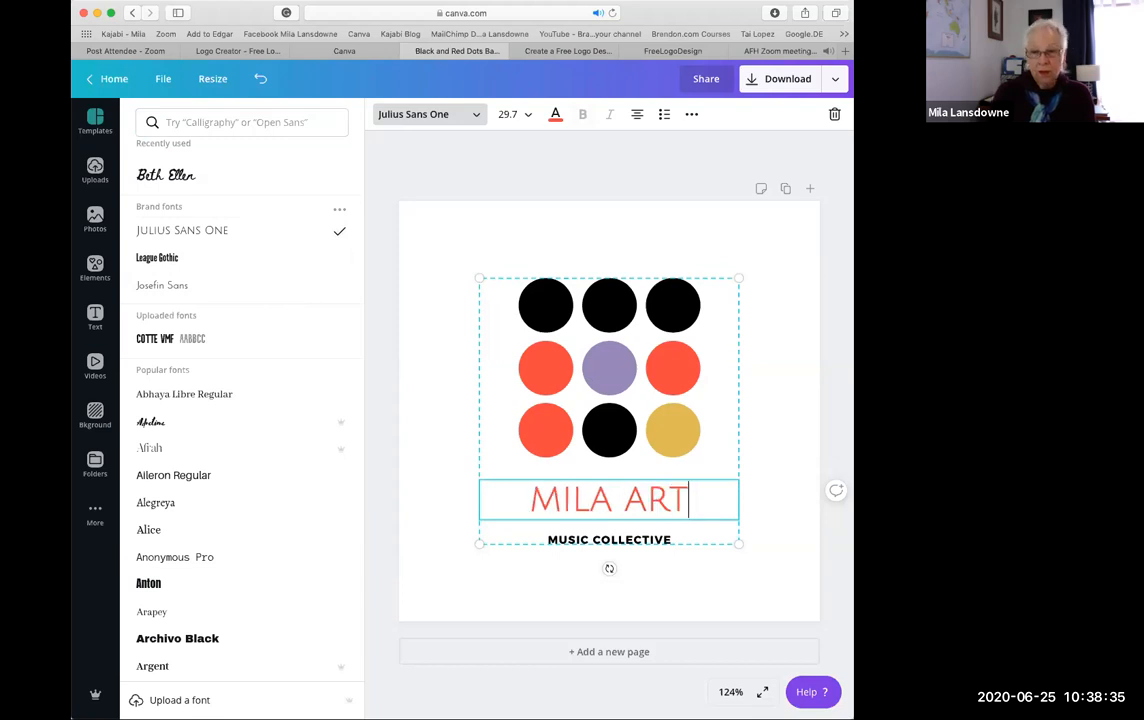
pyautogui.click(575, 539)
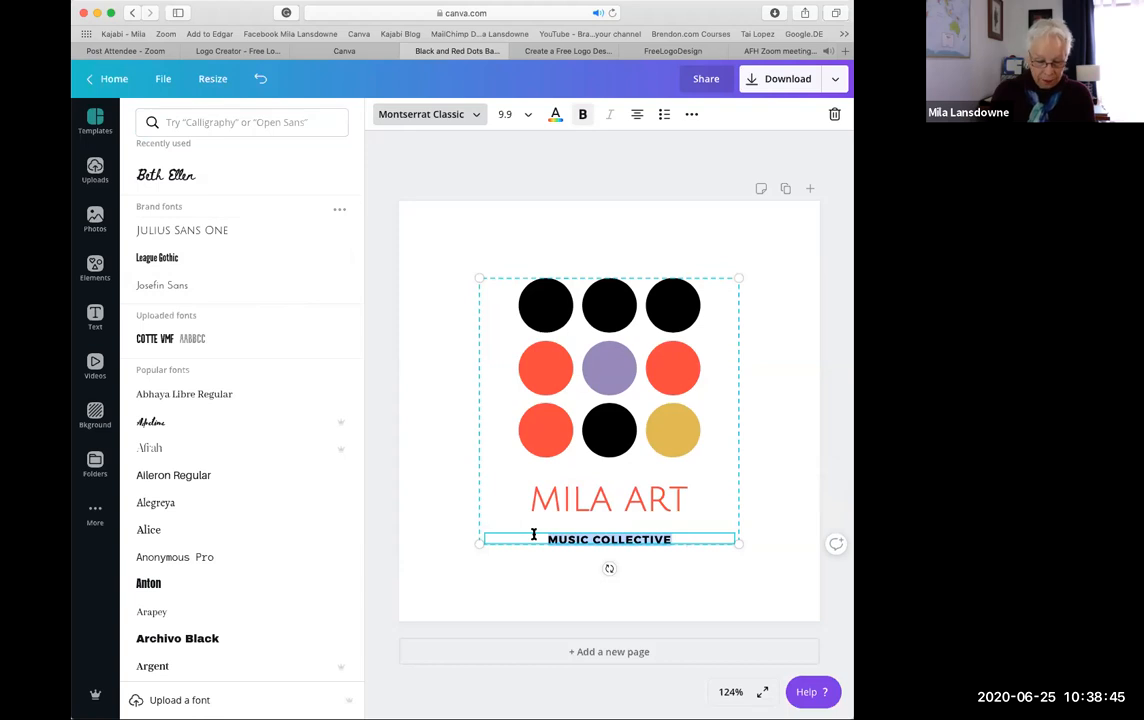
pyautogui.write('ART THA')
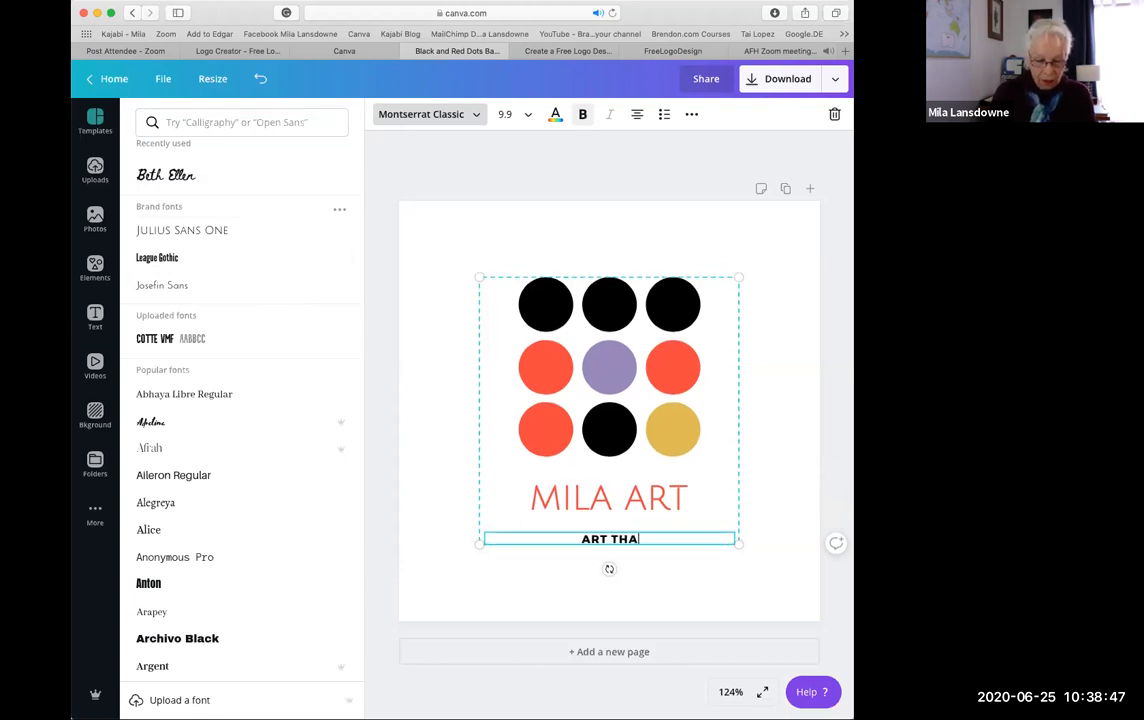
pyautogui.write('T SPEAKS TO YOU')
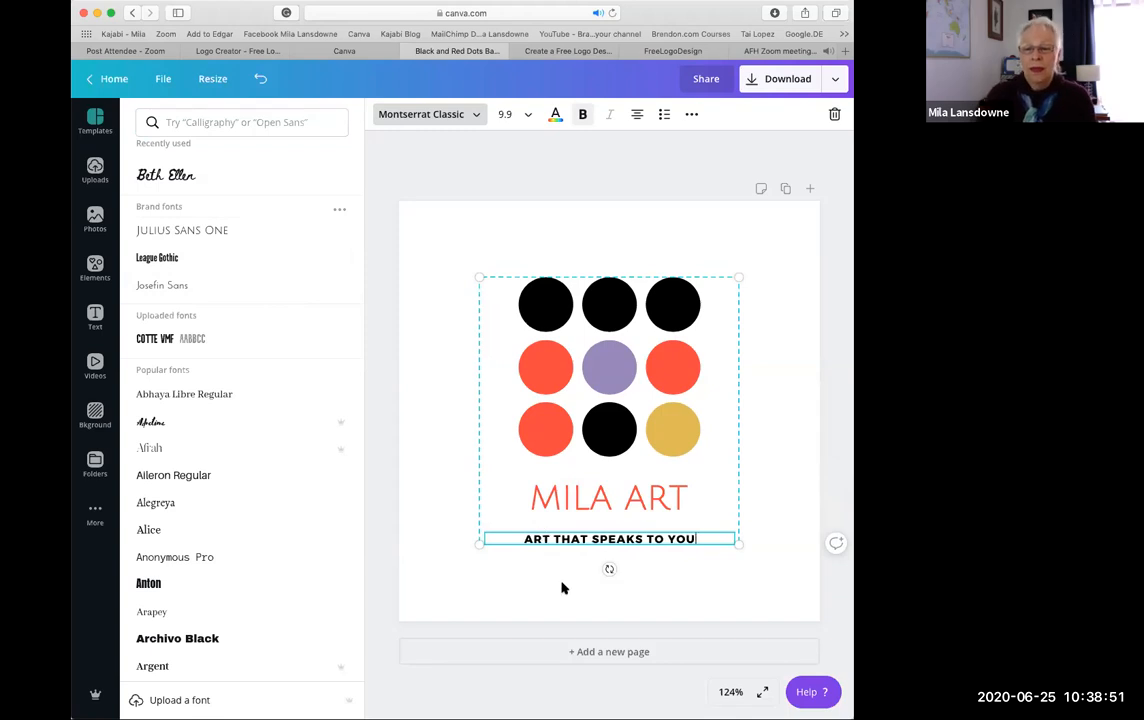
# Rename the design as "logo" followed by the artist's first name and "(test) on white", replacing the template's name
pyautogui.press('Escape')
pyautogui.click(790, 505)
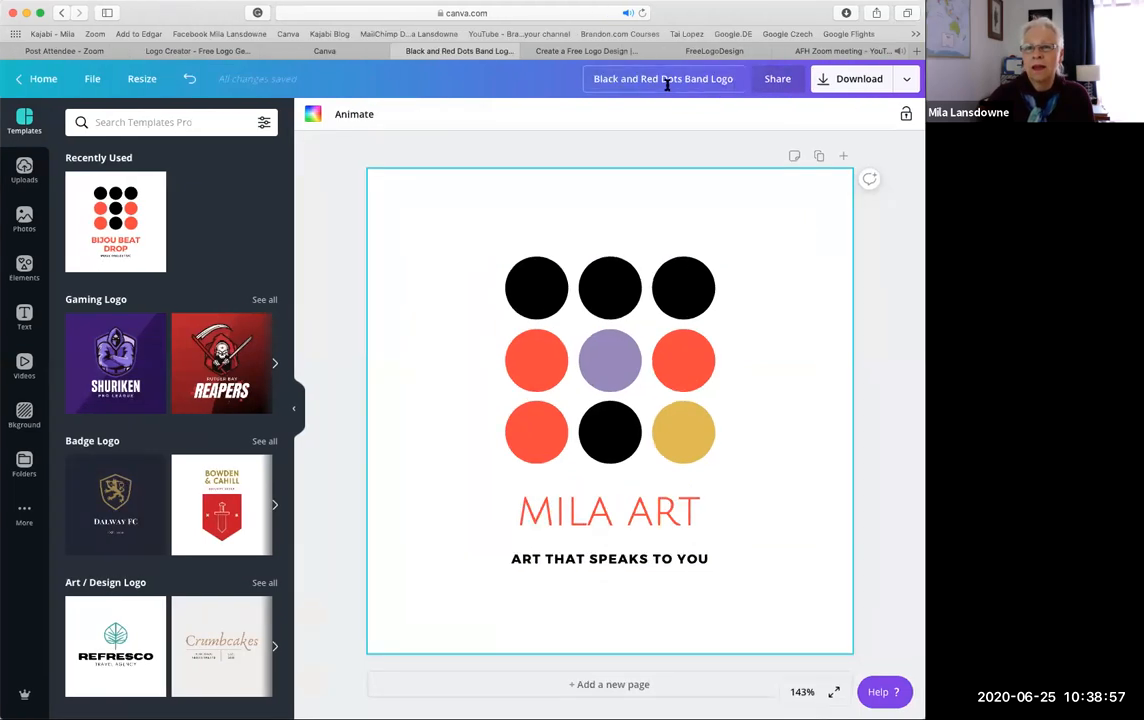
pyautogui.moveTo(592, 79); pyautogui.dragTo(602, 80)
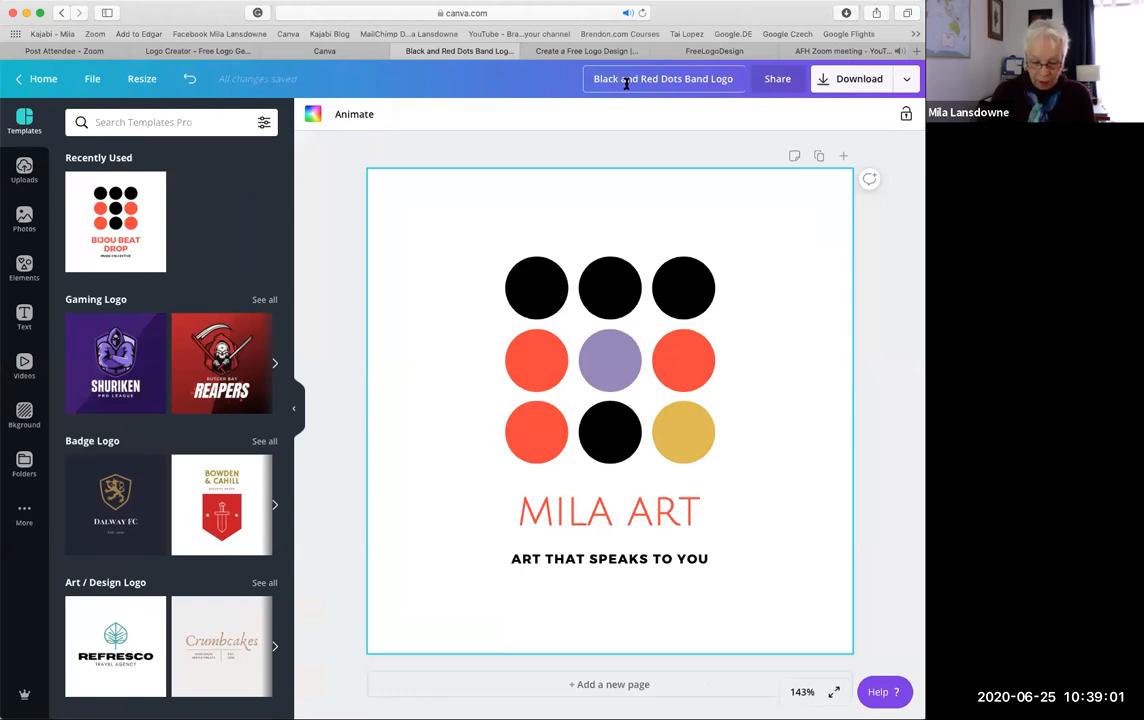
pyautogui.write('lo')
pyautogui.write('go')
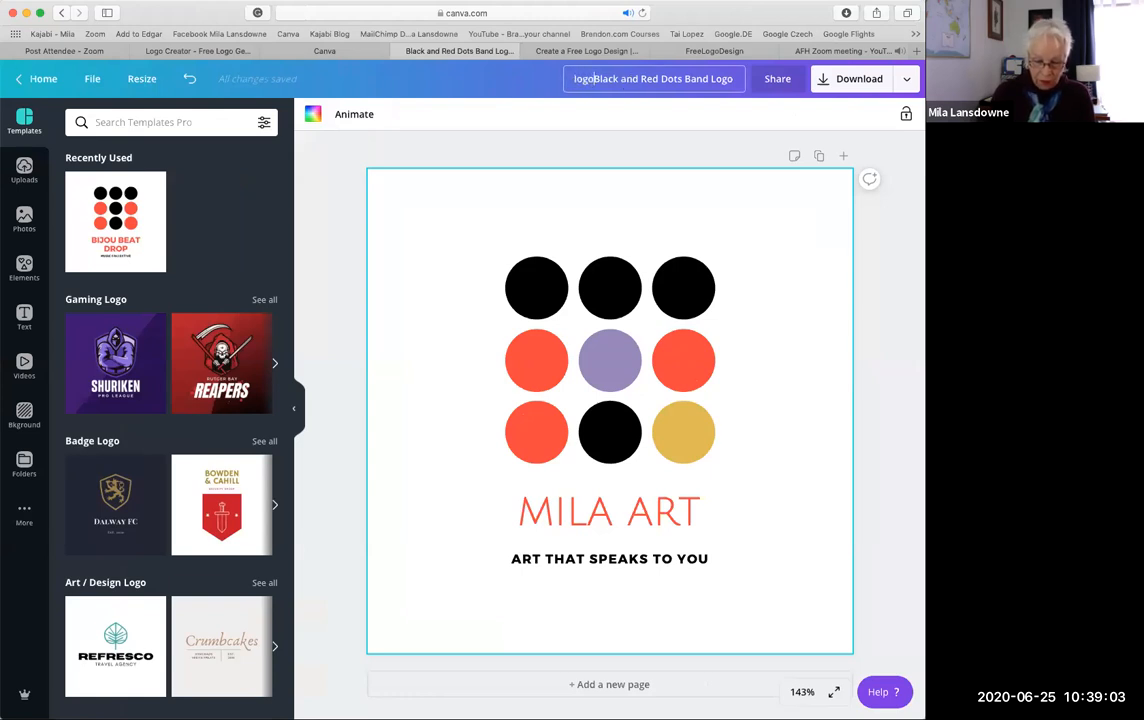
pyautogui.write(' Mila (test)')
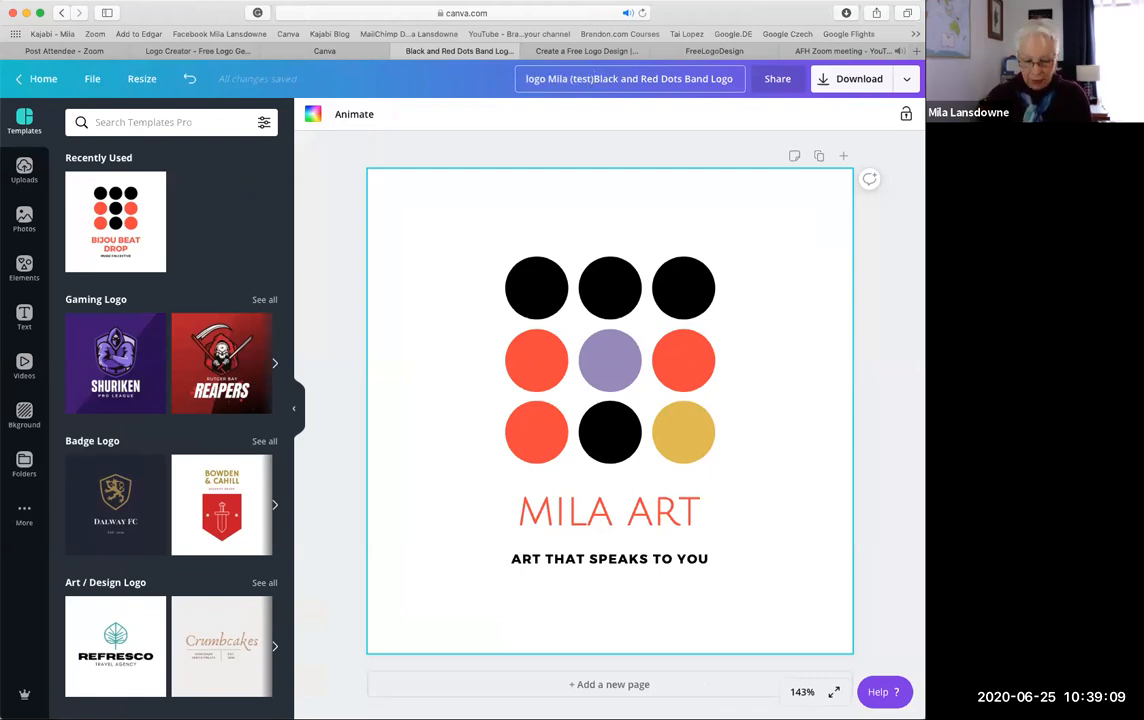
pyautogui.moveTo(593, 76); pyautogui.dragTo(739, 77)
pyautogui.press('BackSpace')
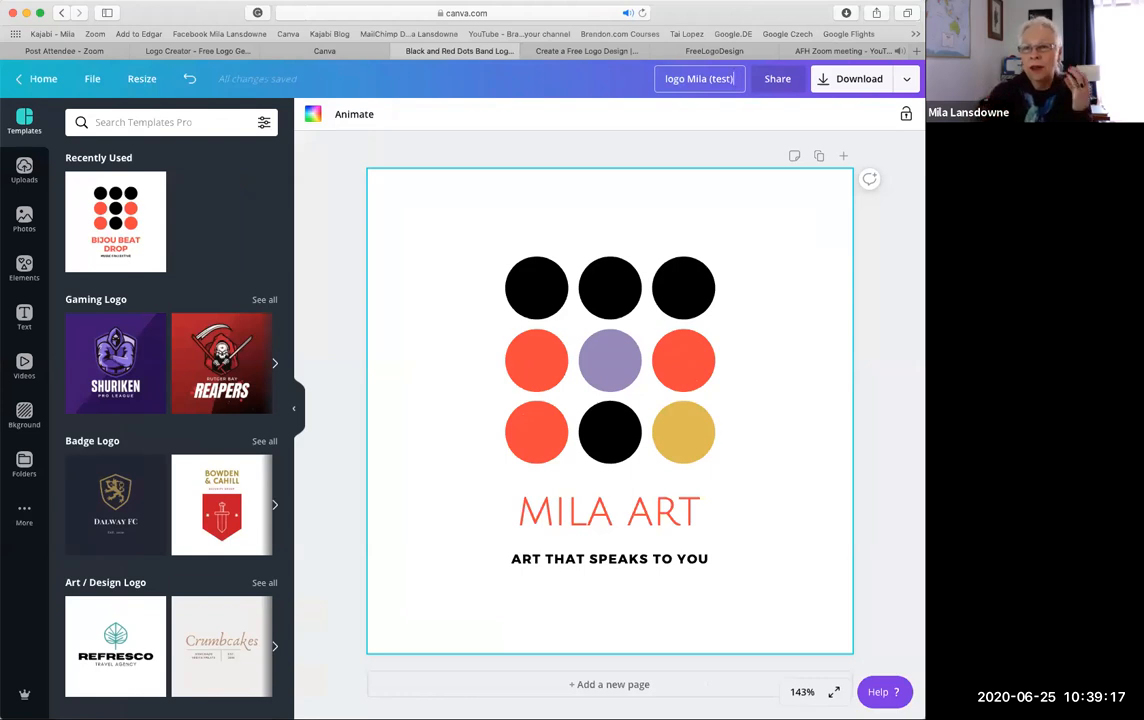
pyautogui.click(740, 79)
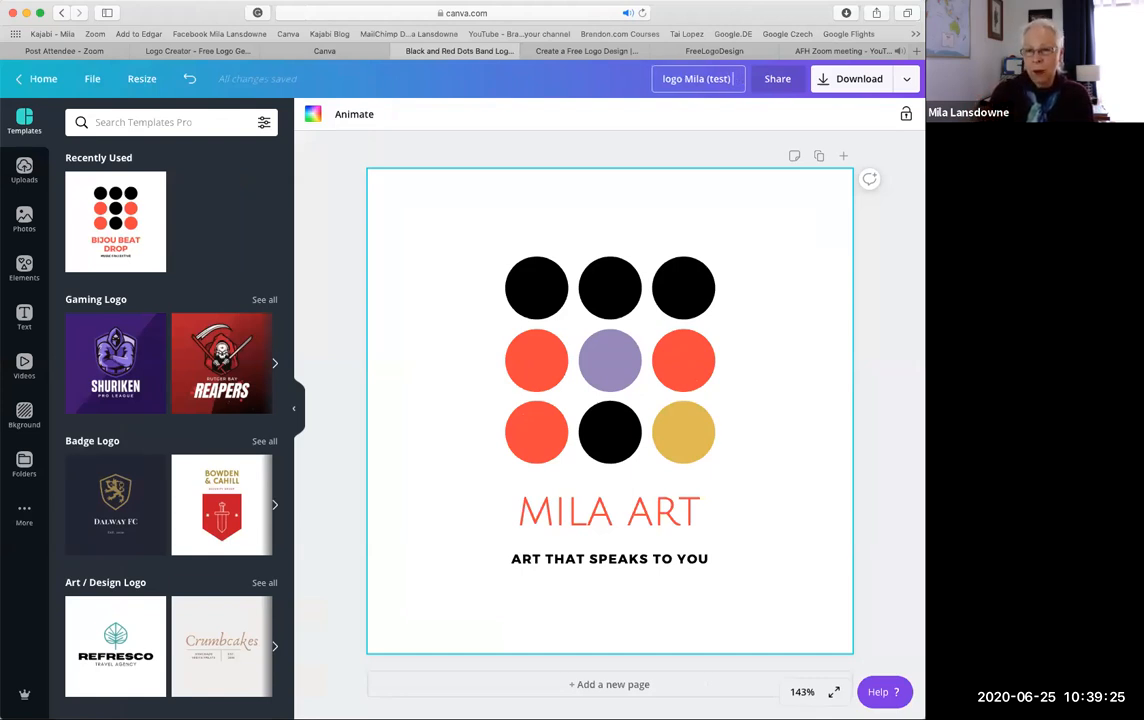
pyautogui.write('on white')
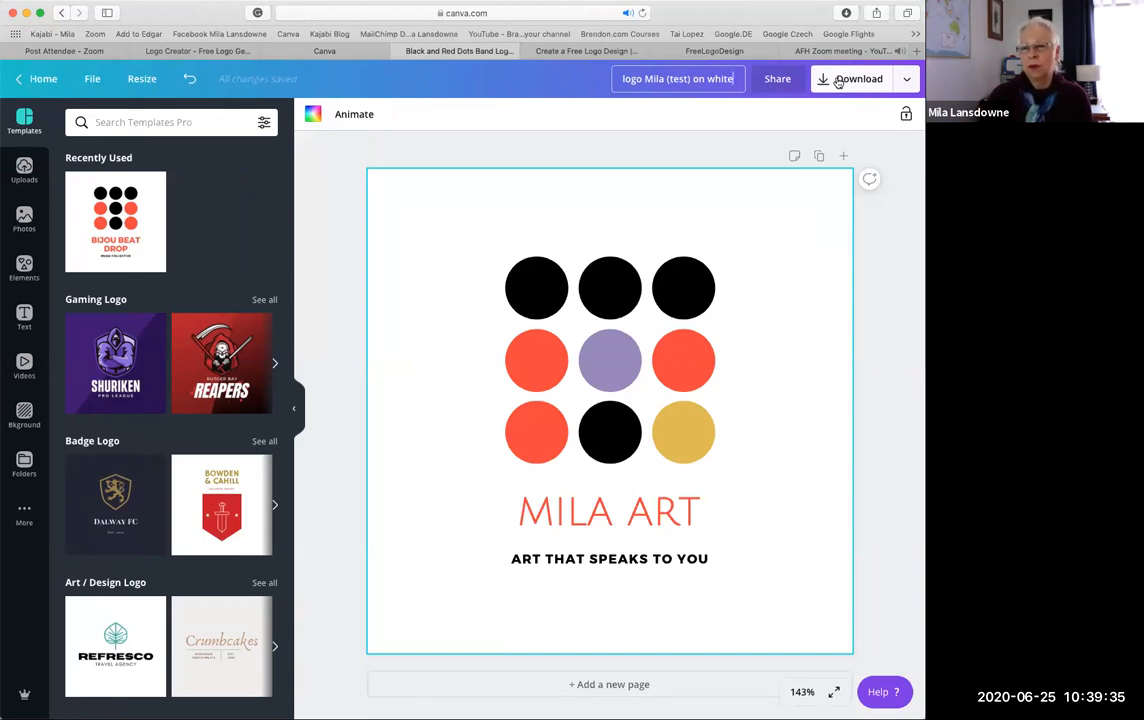
pyautogui.click(624, 131)
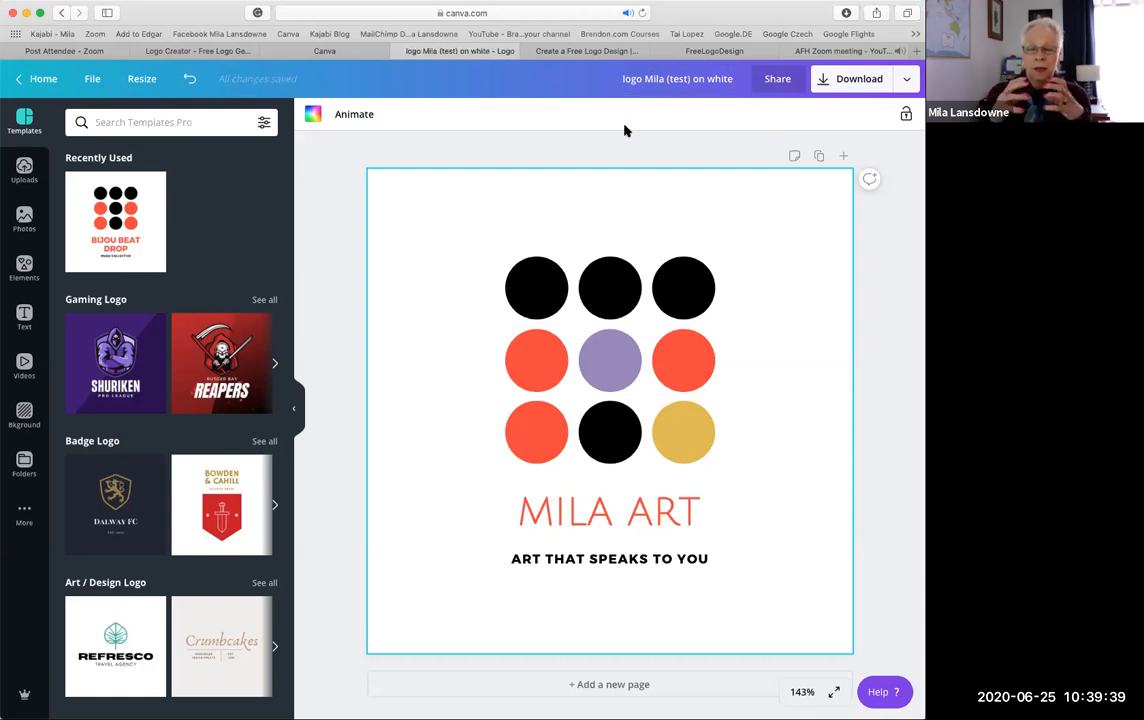
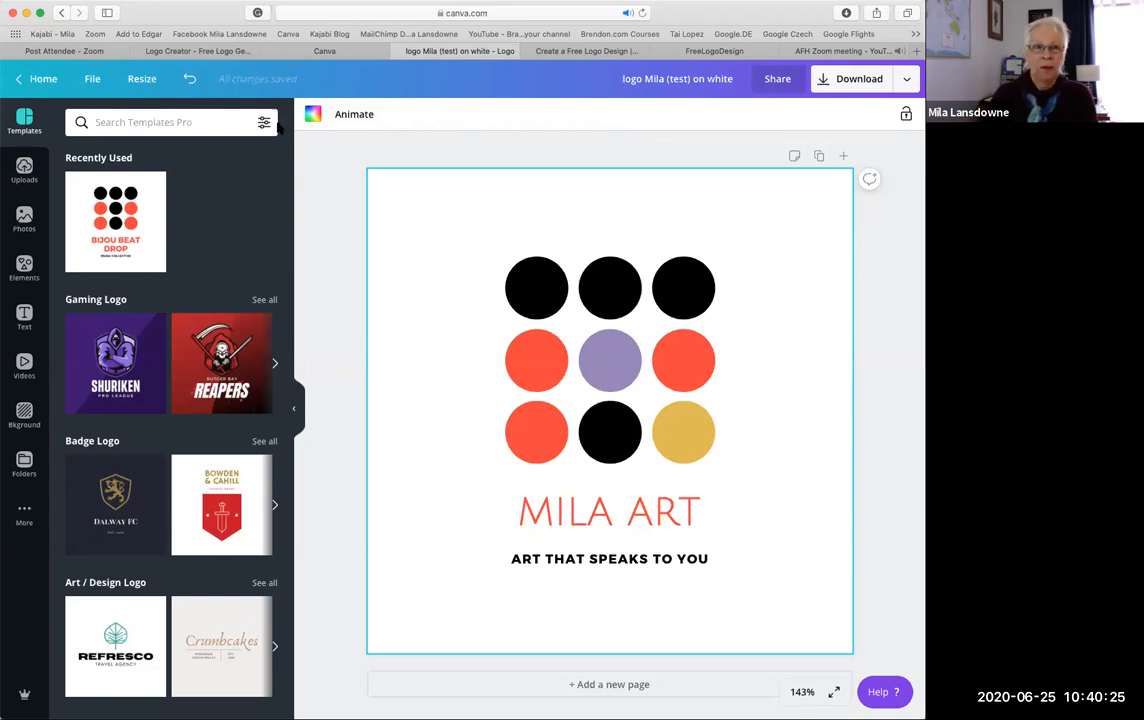
# Return to the home page, make a copy of the "on white" logo design and open the copy
pyautogui.click(33, 80)
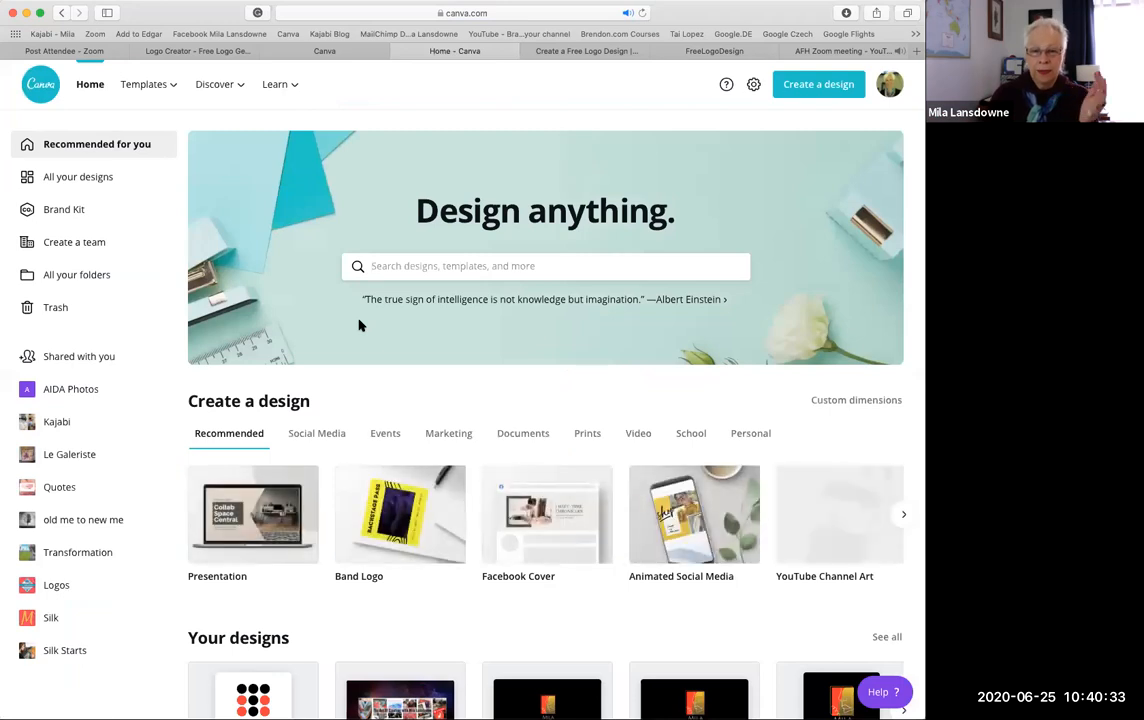
pyautogui.scroll(-3, 357, 324)
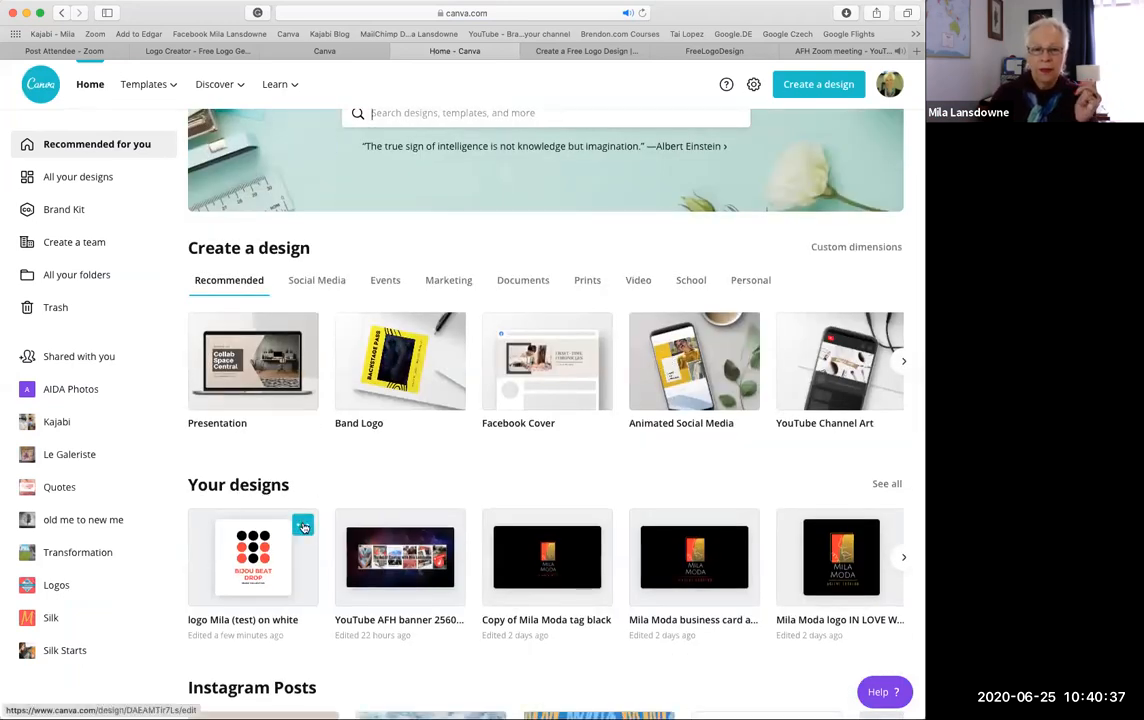
pyautogui.click(303, 526)
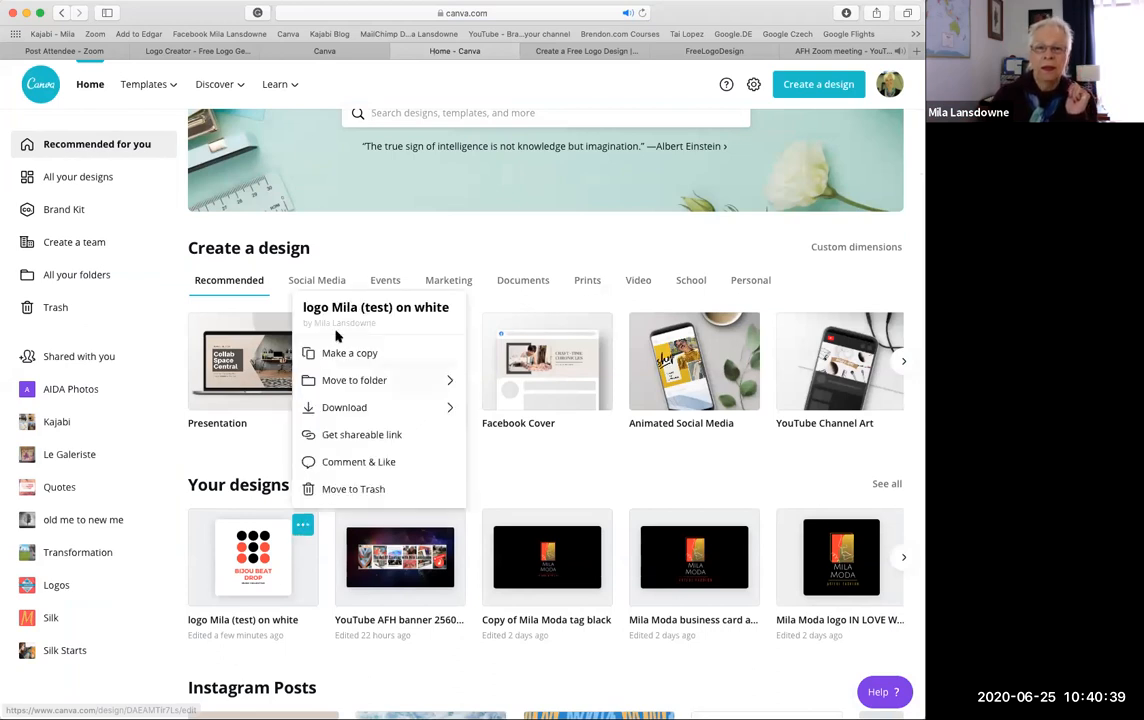
pyautogui.click(338, 355)
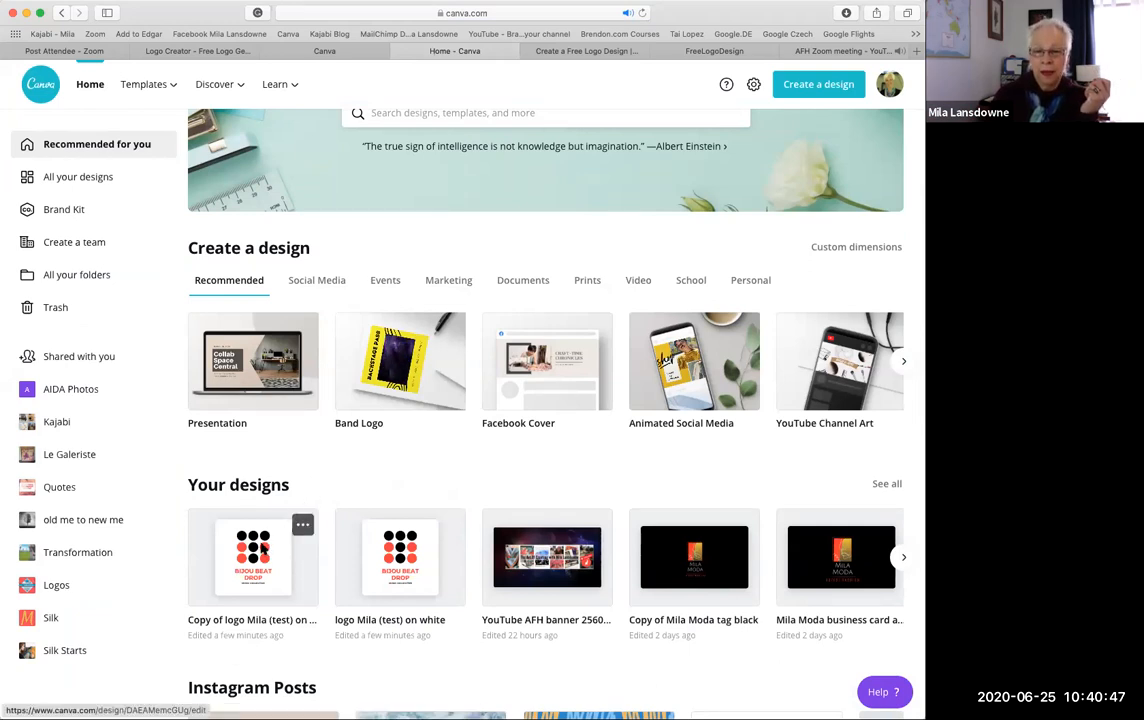
pyautogui.click(262, 548)
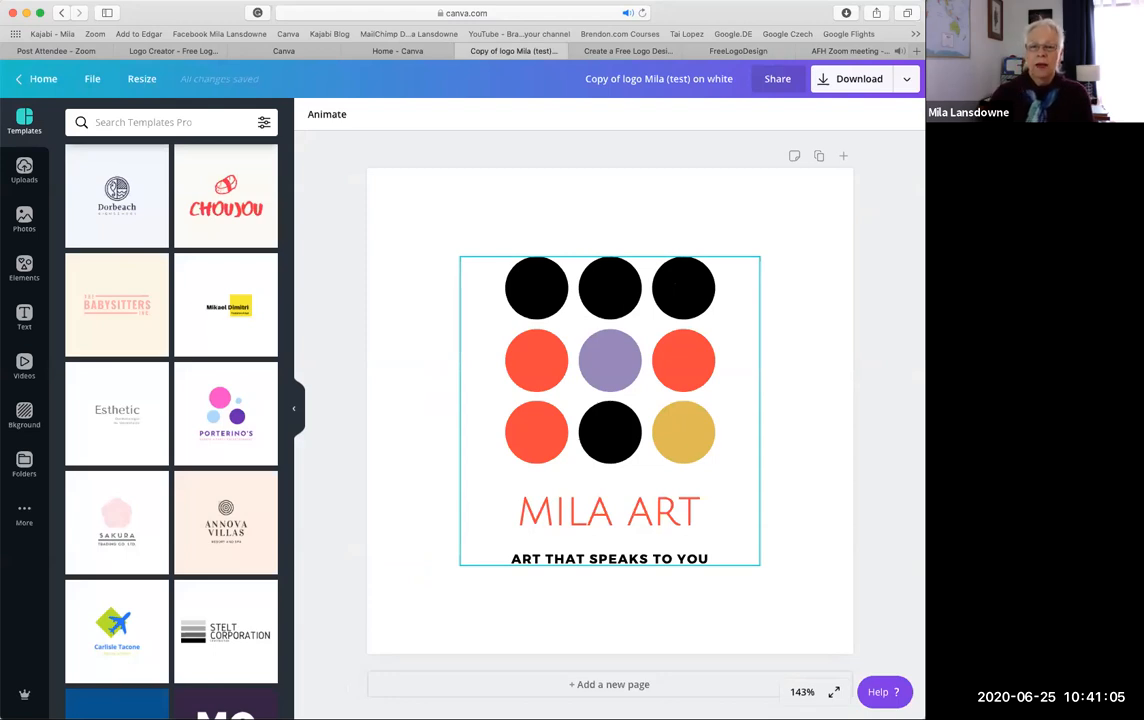
# Try the off-white brand color on the first circle of the top row and settle on the light gray brand color
pyautogui.click(536, 288)
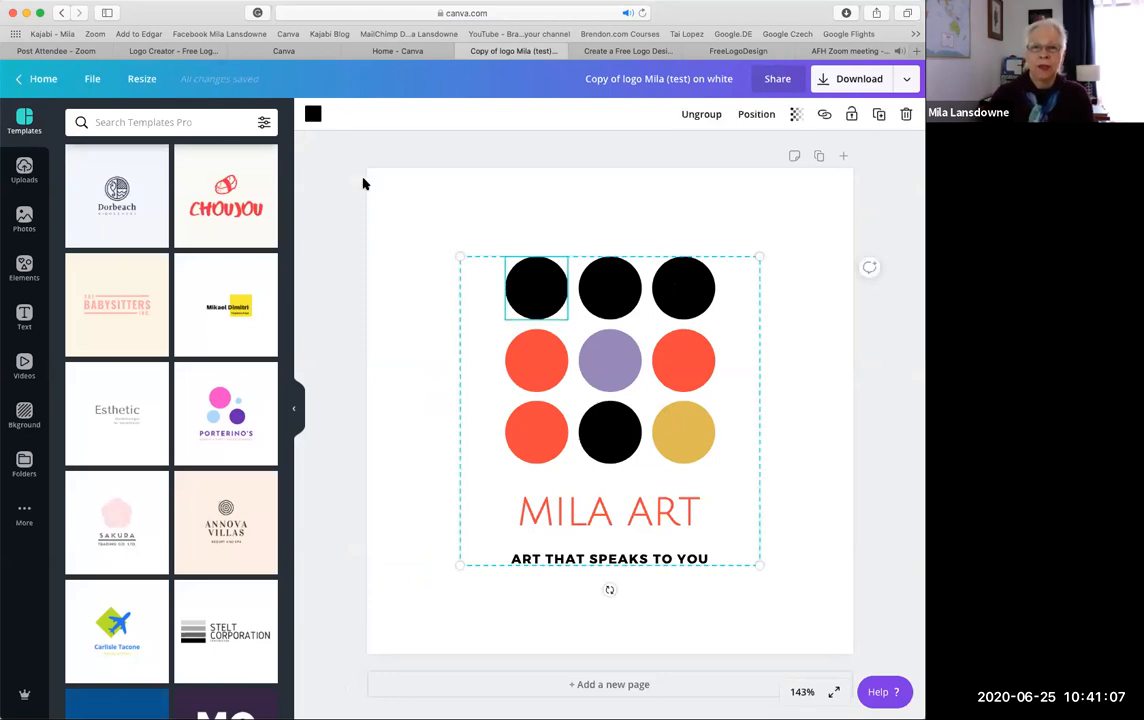
pyautogui.click(313, 116)
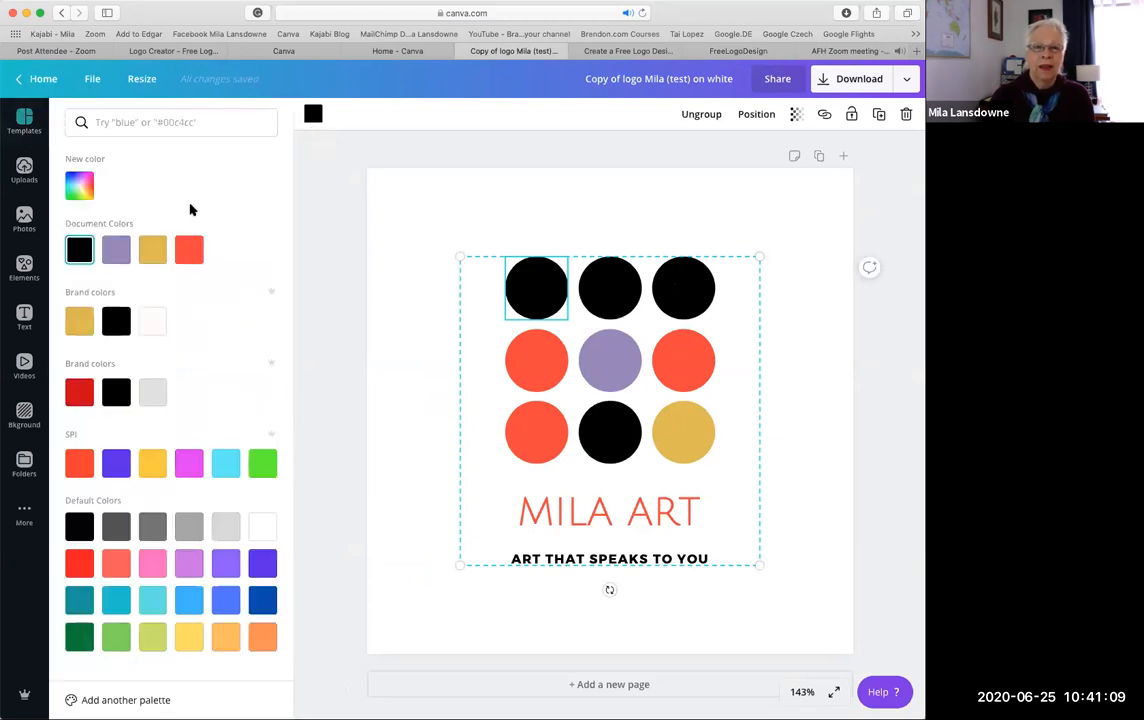
pyautogui.click(152, 322)
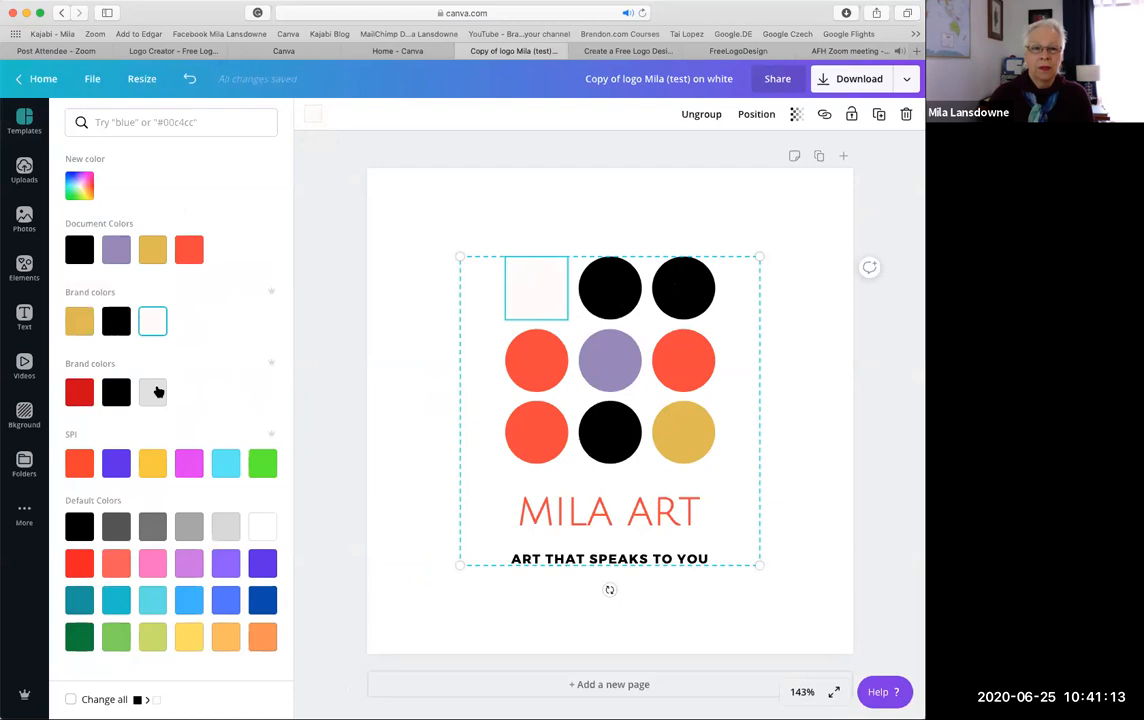
pyautogui.click(152, 392)
pyautogui.click(610, 288)
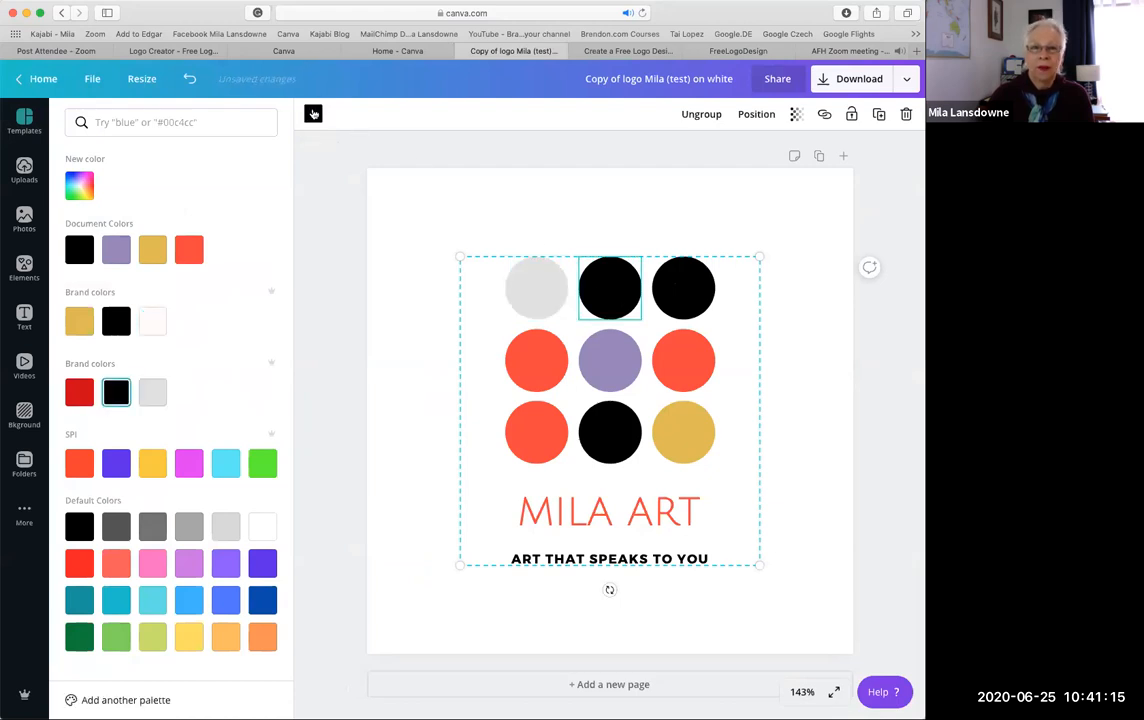
pyautogui.click(313, 113)
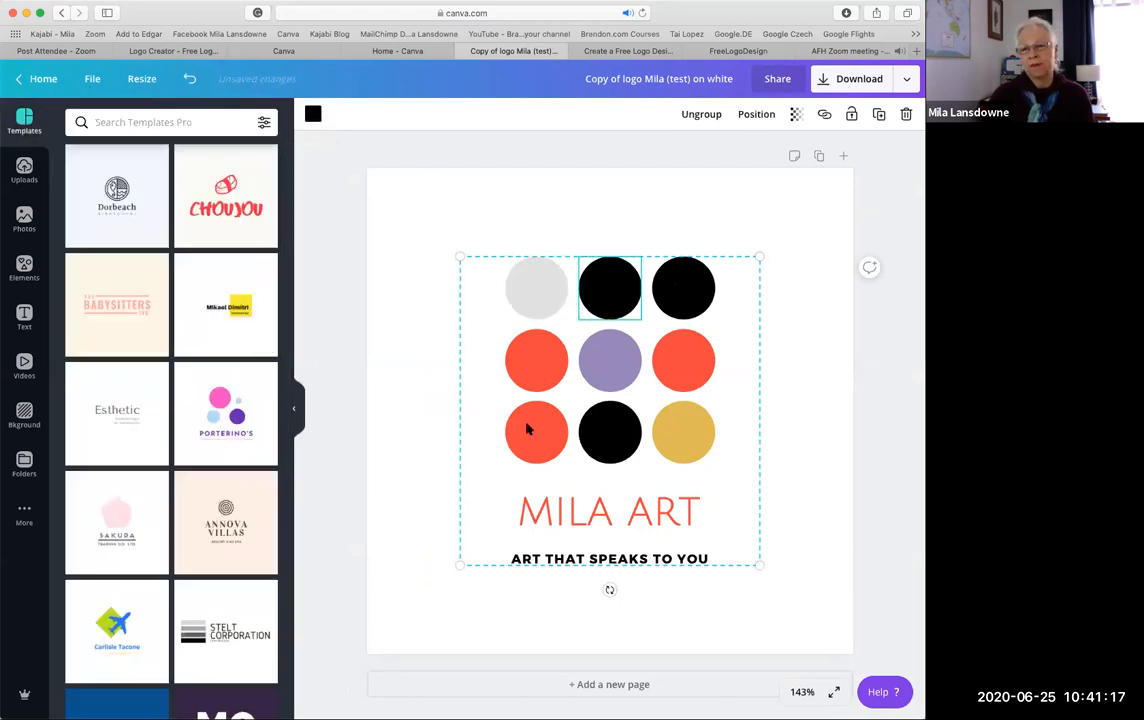
# Recolor the whole ART THAT SPEAKS TO YOU tagline light gray
pyautogui.click(550, 558)
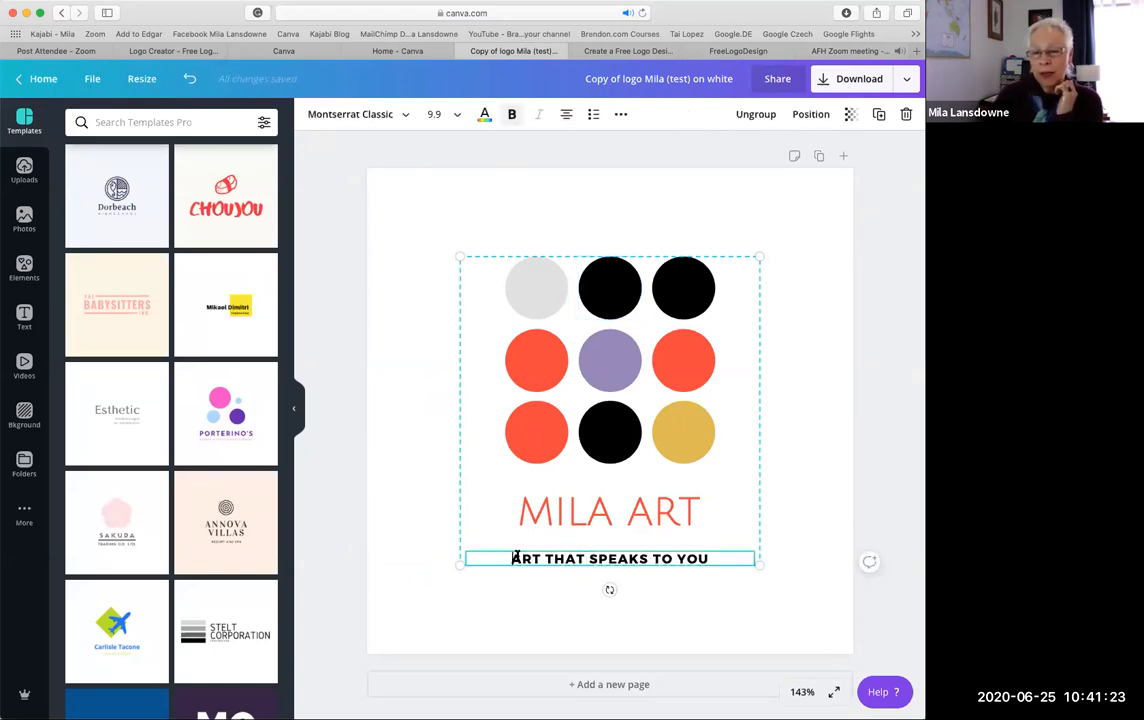
pyautogui.moveTo(511, 558); pyautogui.dragTo(728, 546)
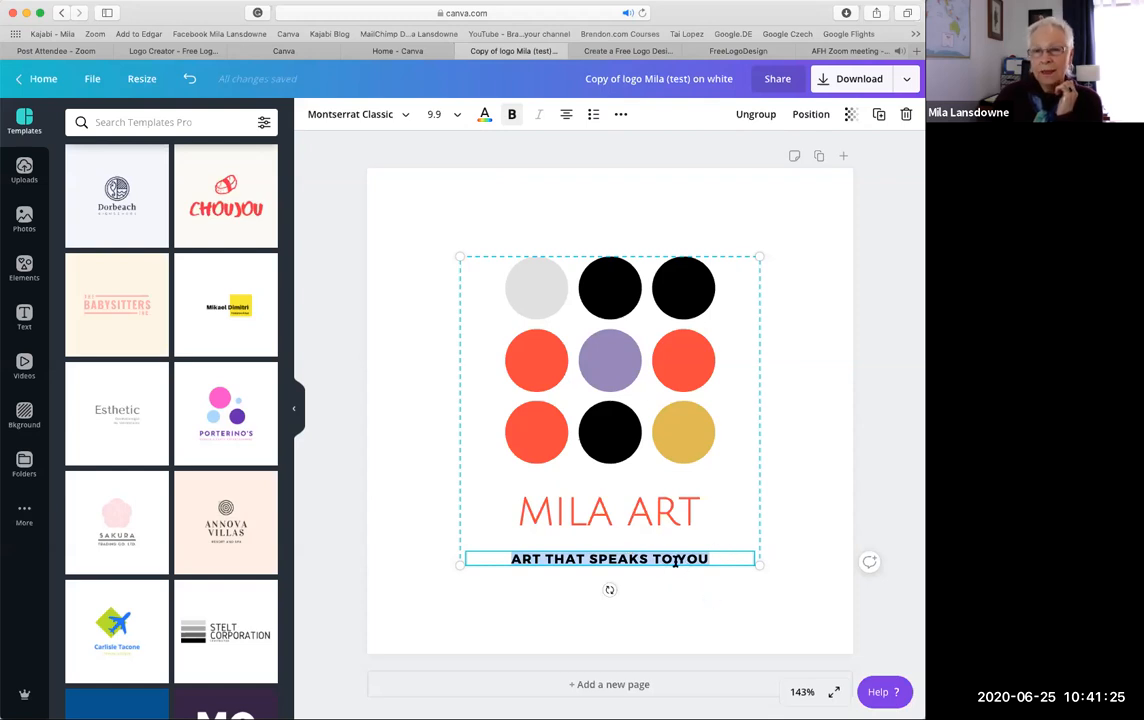
pyautogui.click(484, 118)
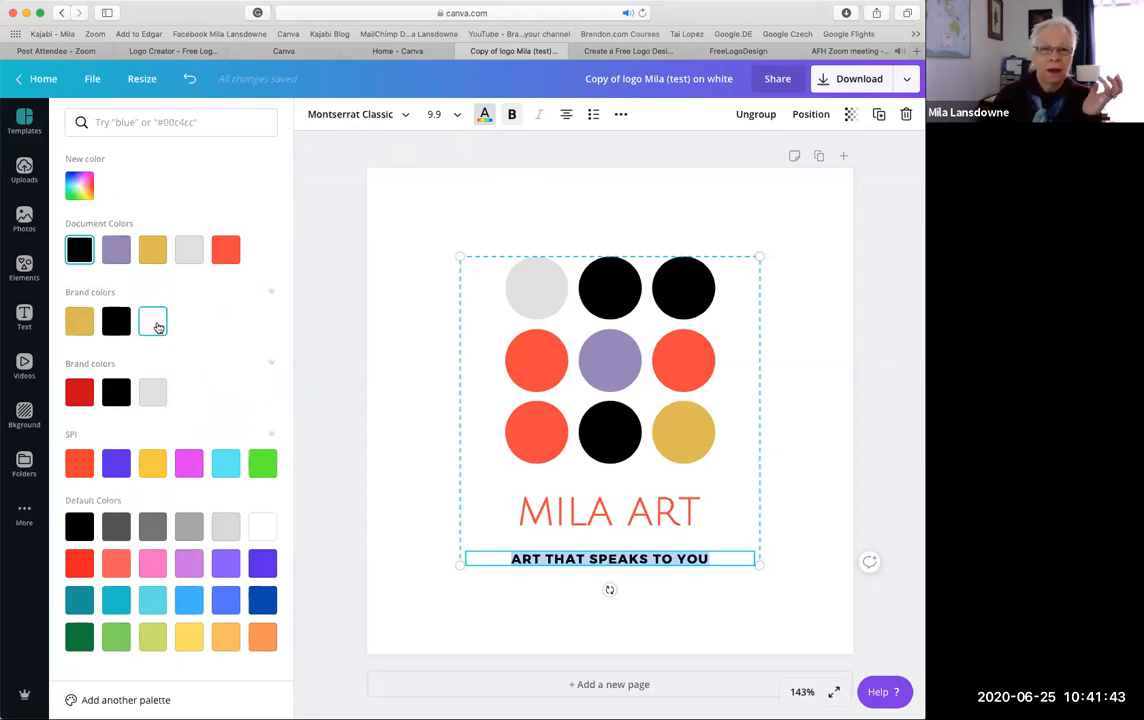
pyautogui.click(400, 414)
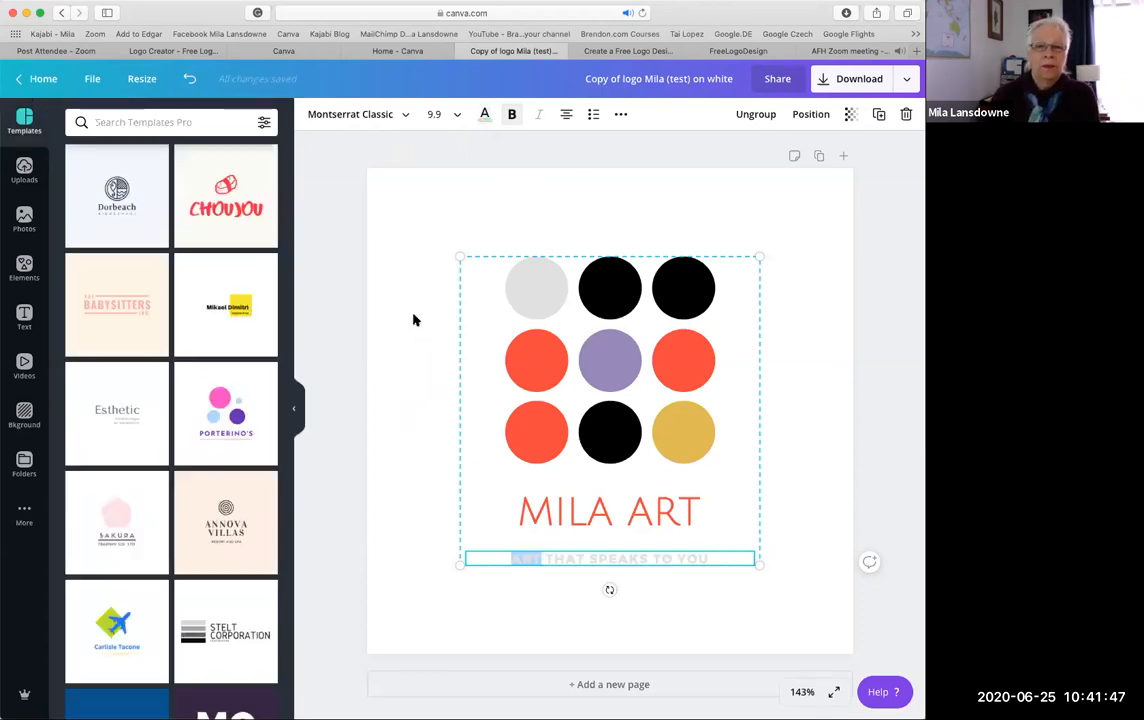
# Set the page background of the copied logo to solid black
pyautogui.click(372, 283)
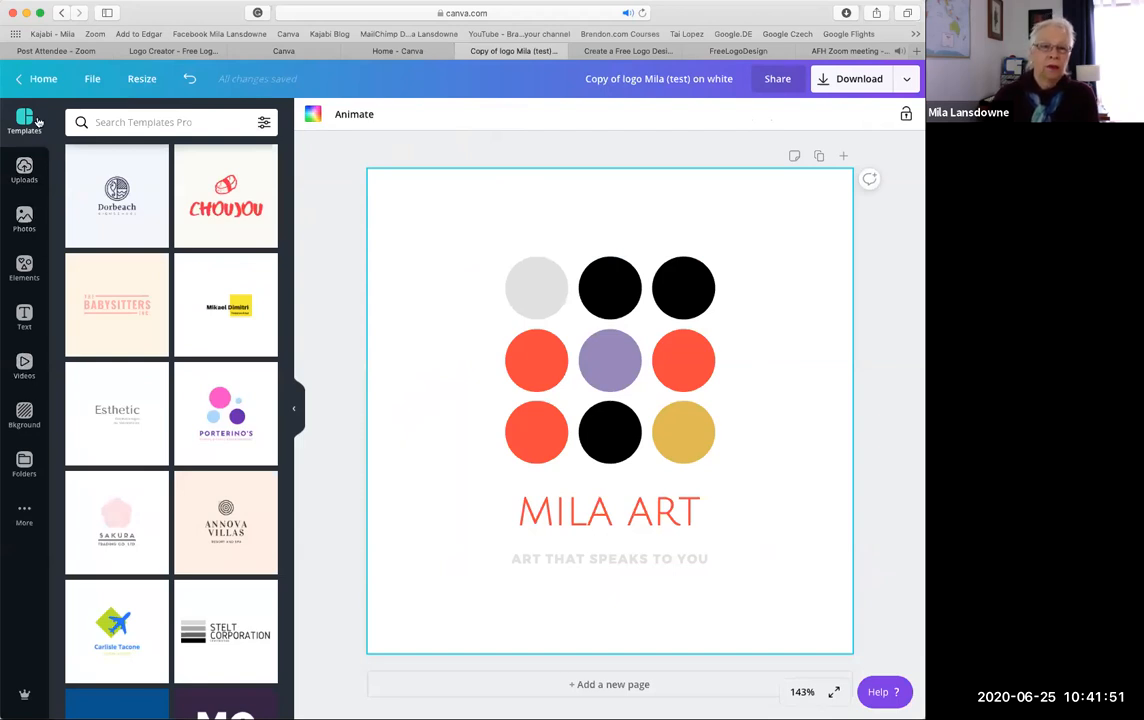
pyautogui.click(24, 413)
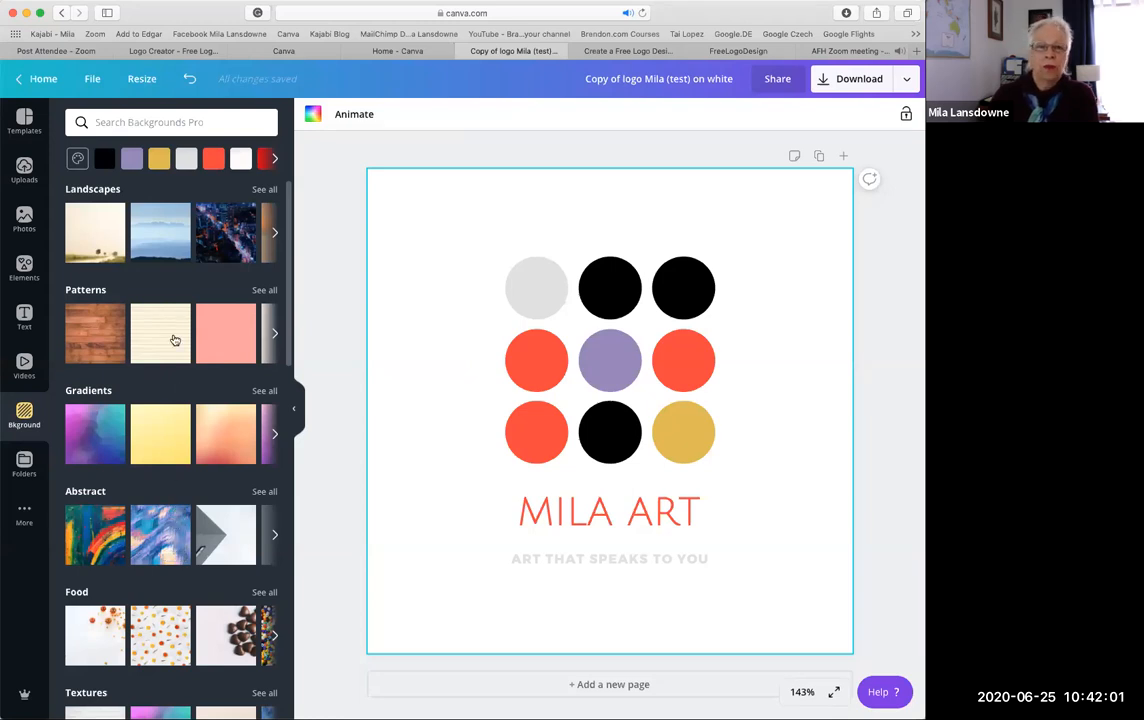
pyautogui.click(104, 160)
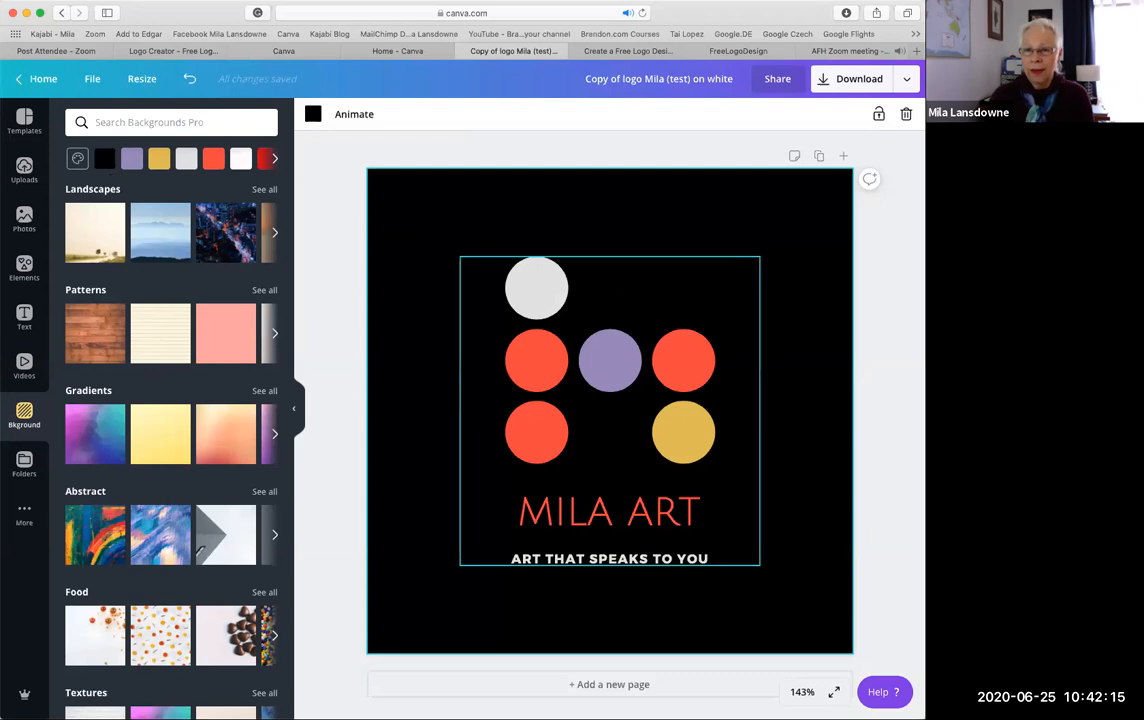
# Recolor the middle circle of the top row with the gold brand color and the last one with the document's red-orange
pyautogui.click(610, 288)
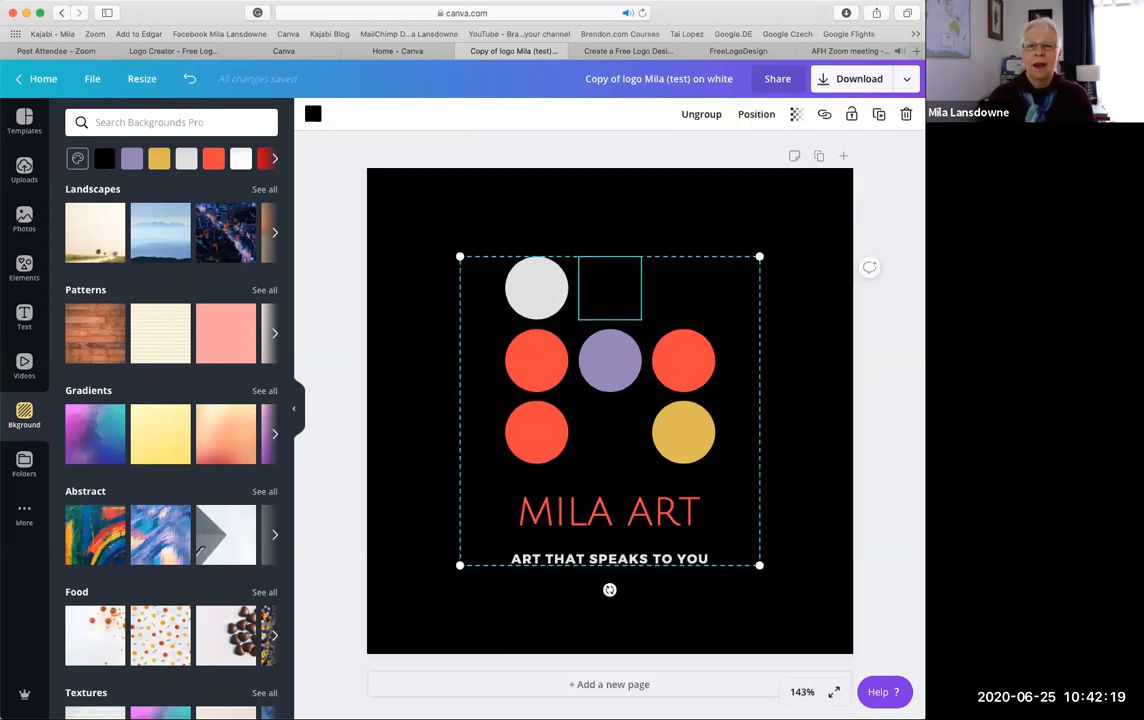
pyautogui.click(313, 113)
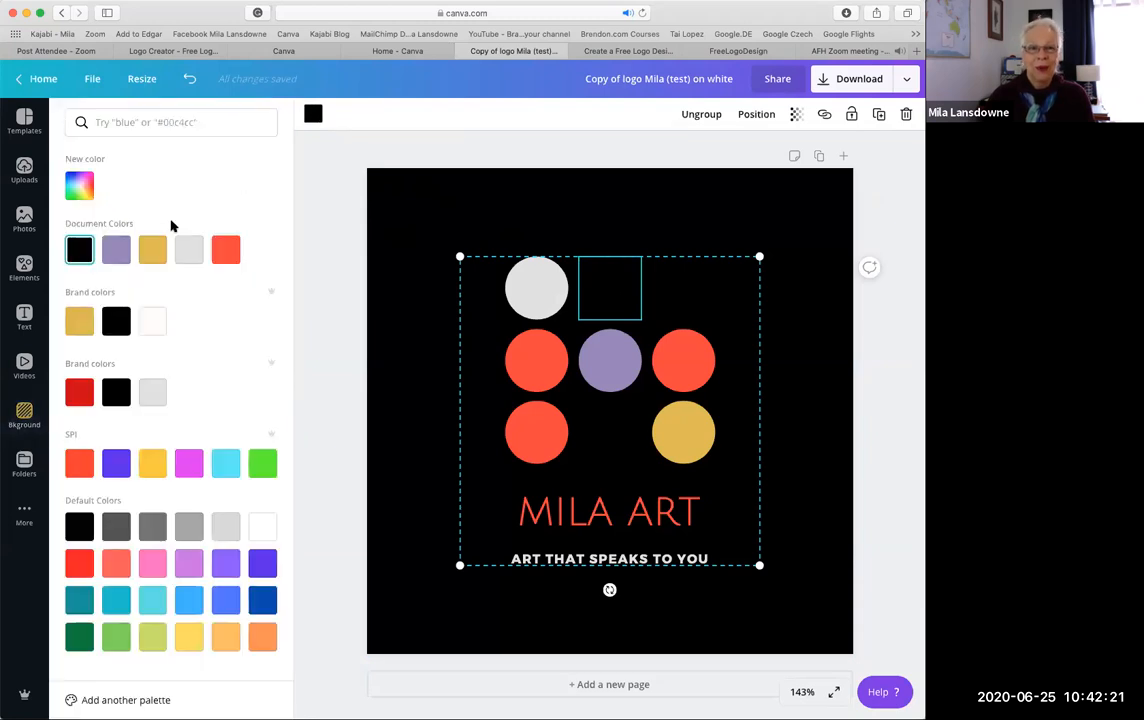
pyautogui.click(79, 320)
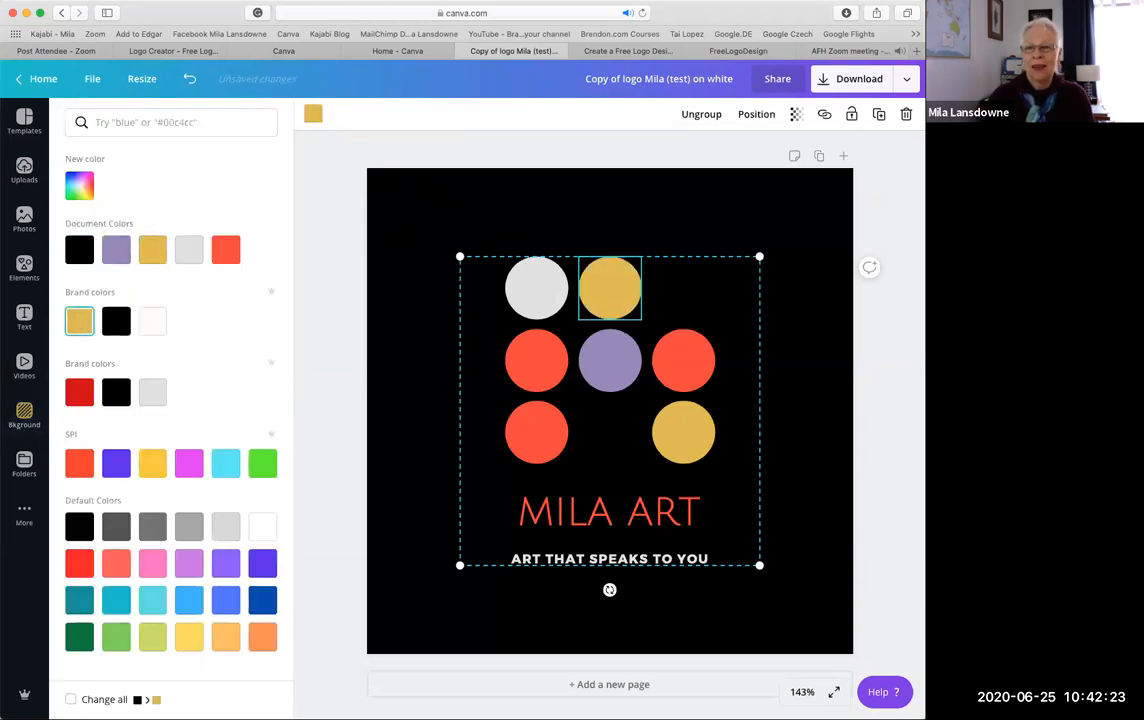
pyautogui.click(116, 320)
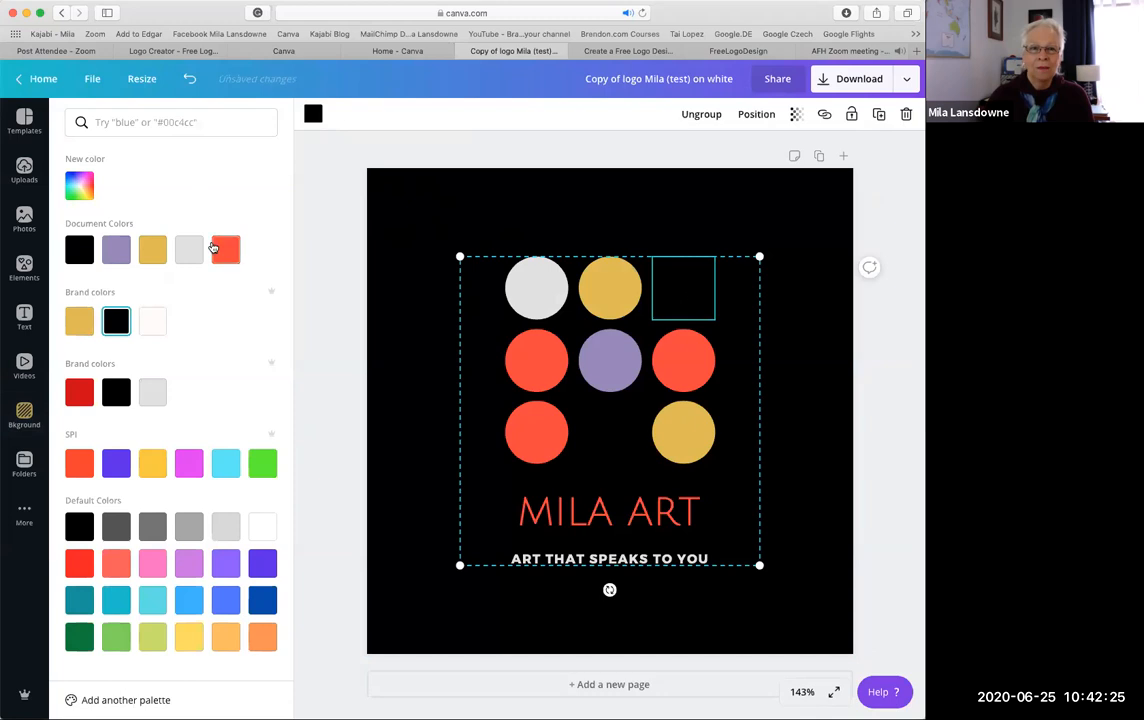
pyautogui.click(225, 252)
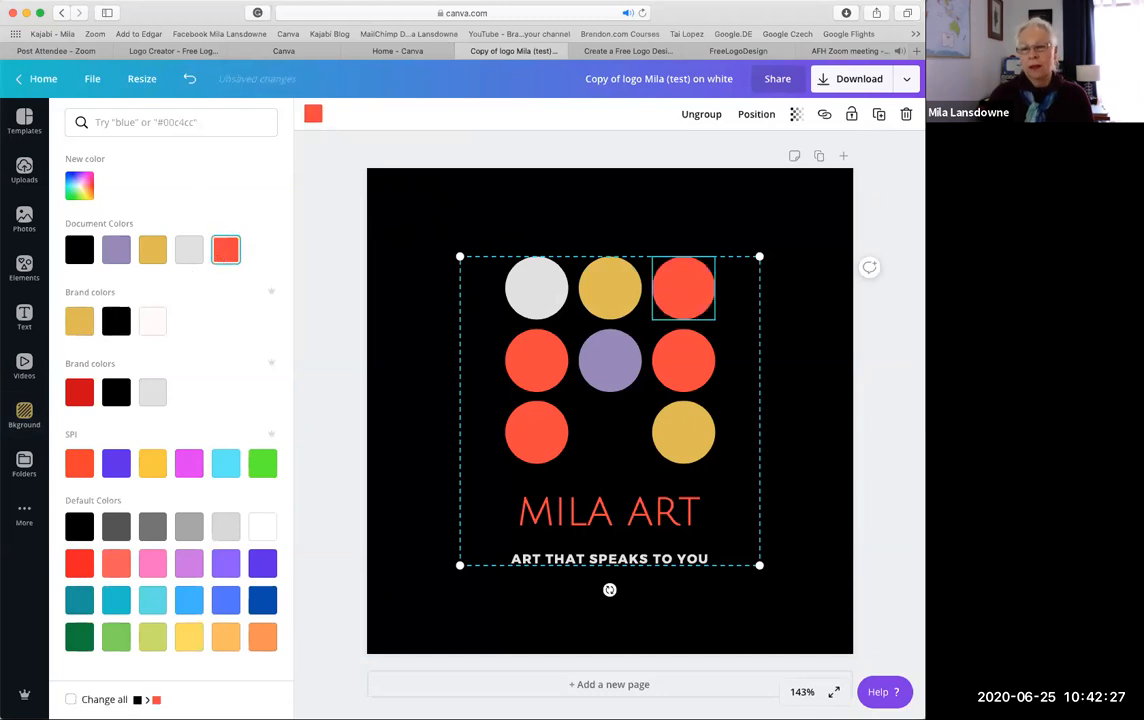
pyautogui.click(24, 414)
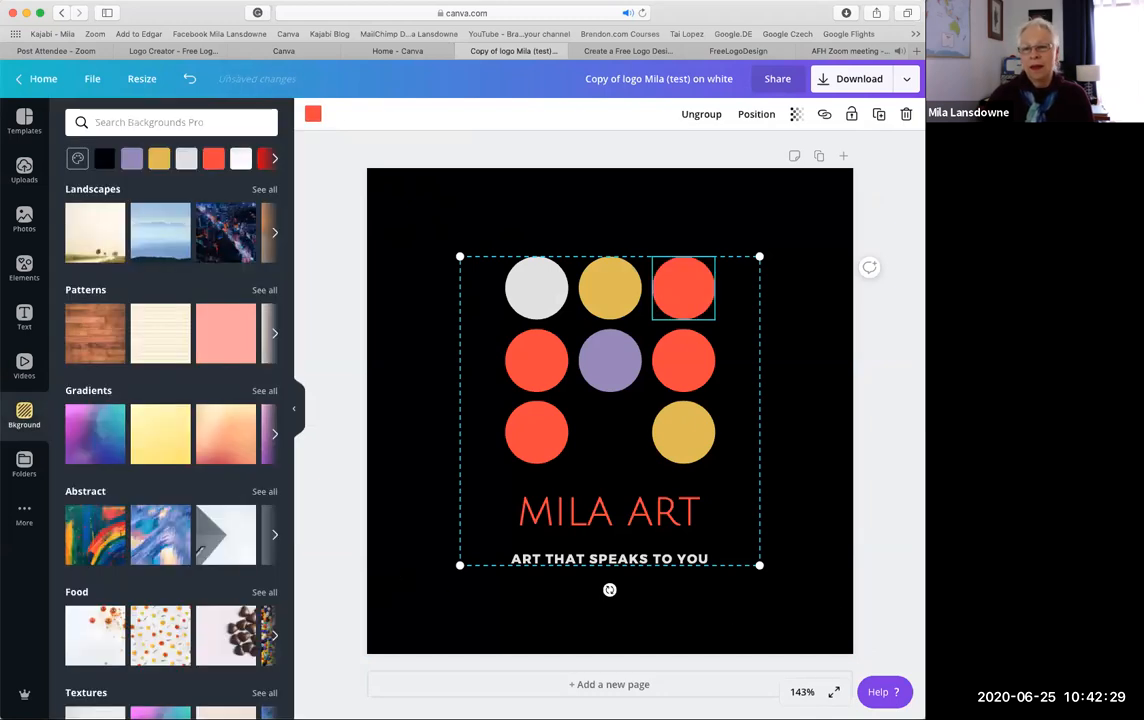
pyautogui.click(595, 204)
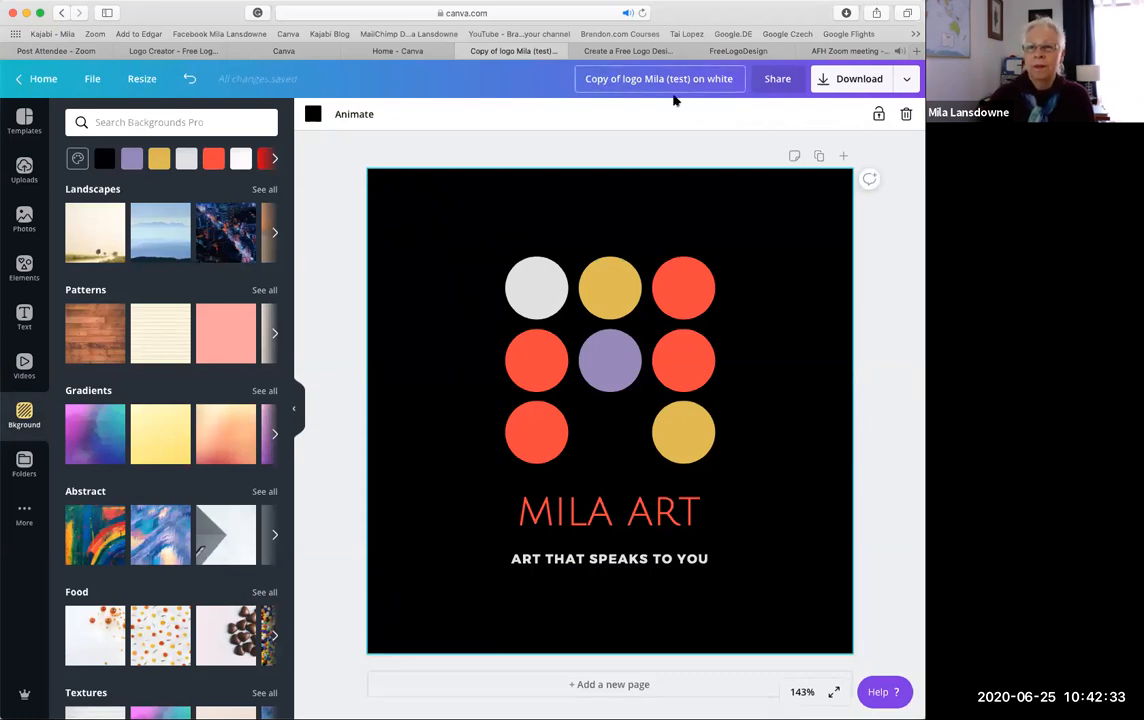
# Rename the black-background design as "logo Mila (test) on black"
pyautogui.press('BackSpace')
pyautogui.press('BackSpace')
pyautogui.press('BackSpace')
pyautogui.press('BackSpace')
pyautogui.press('BackSpace')
pyautogui.press('BackSpace')
pyautogui.press('BackSpace')
pyautogui.press('BackSpace')
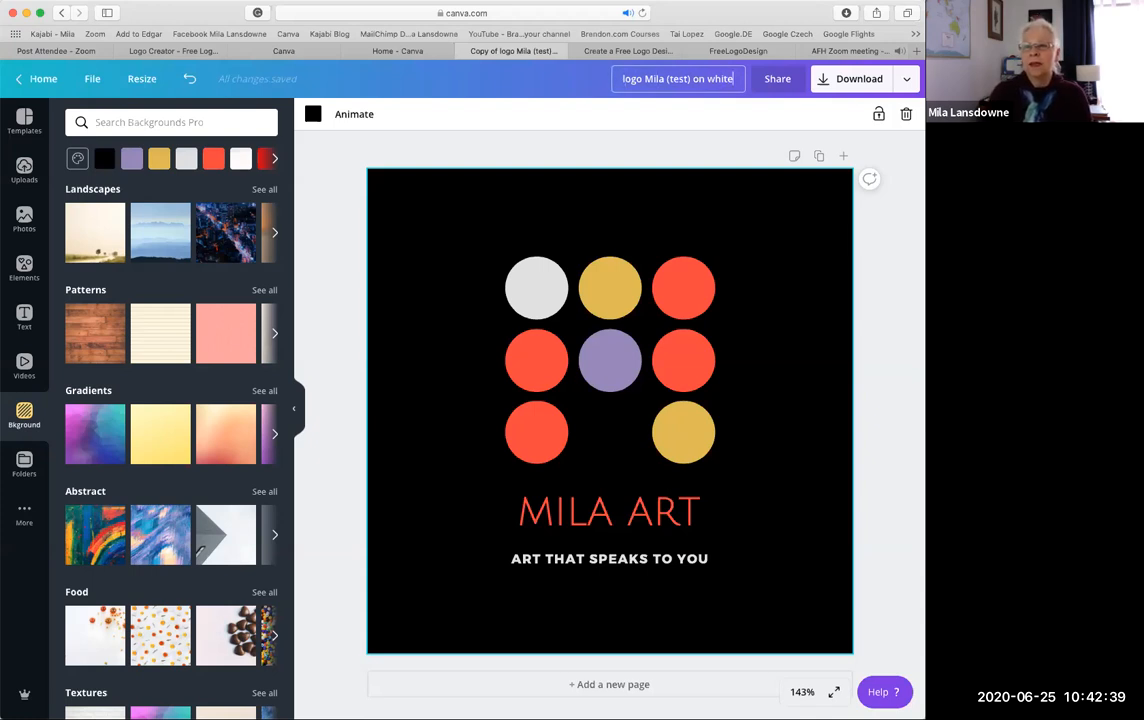
pyautogui.click(733, 79)
pyautogui.press('BackSpace')
pyautogui.press('BackSpace')
pyautogui.press('BackSpace')
pyautogui.press('BackSpace')
pyautogui.press('BackSpace')
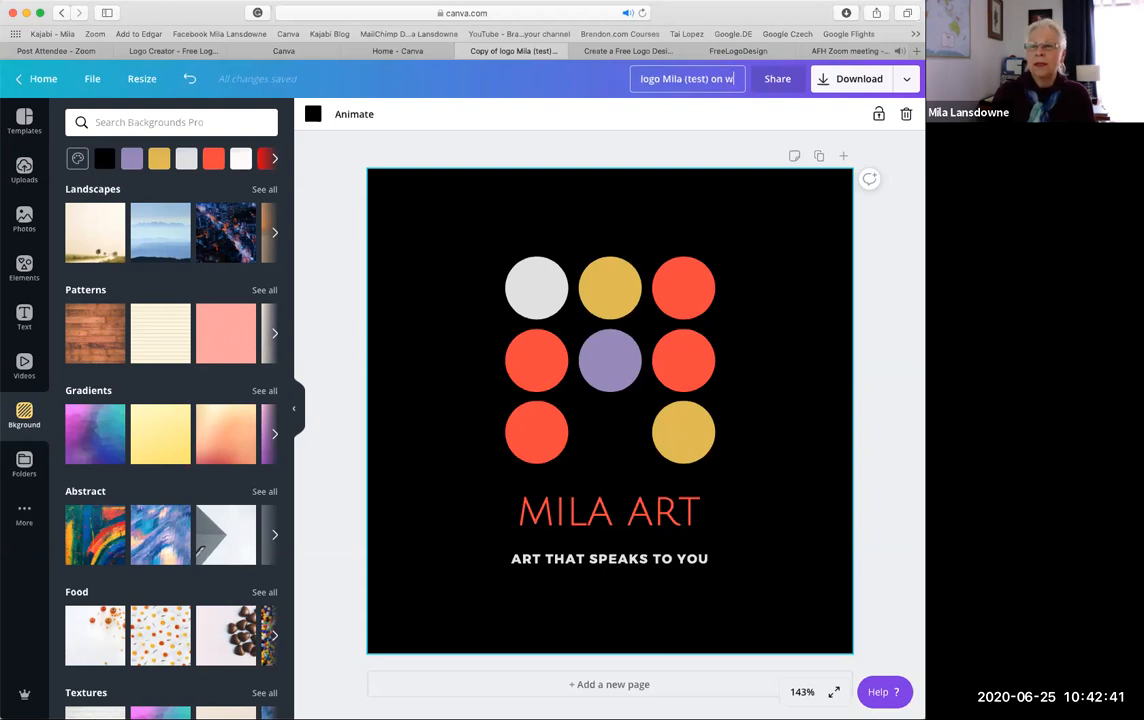
pyautogui.write('black')
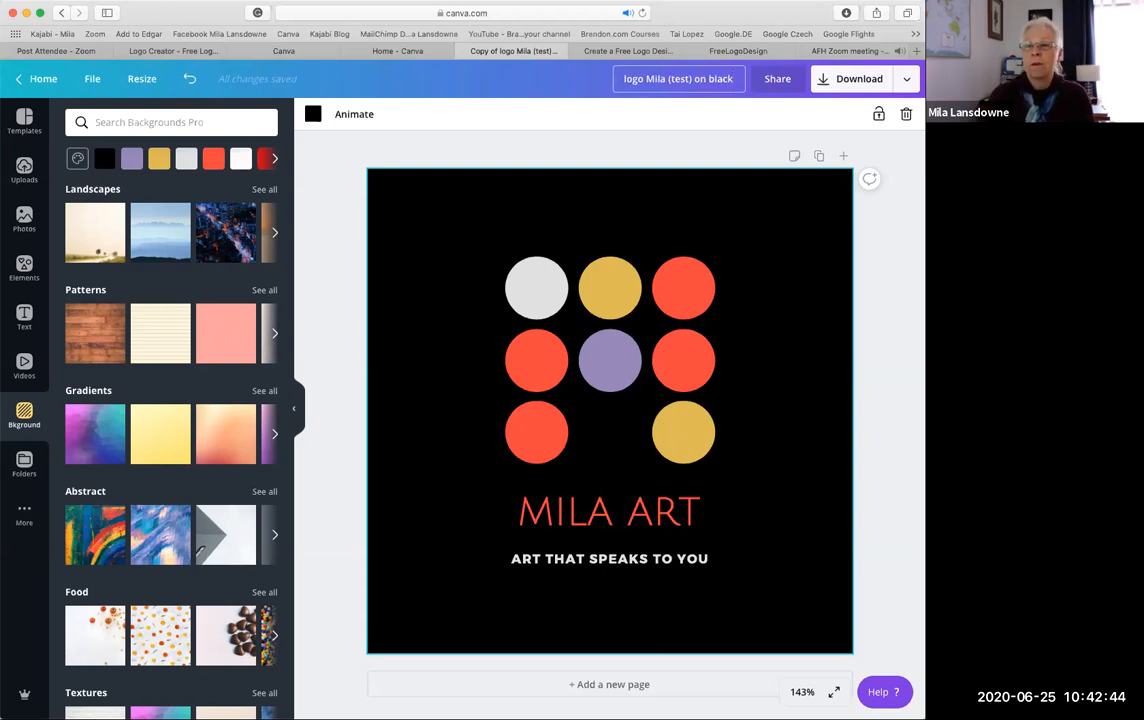
pyautogui.click(692, 122)
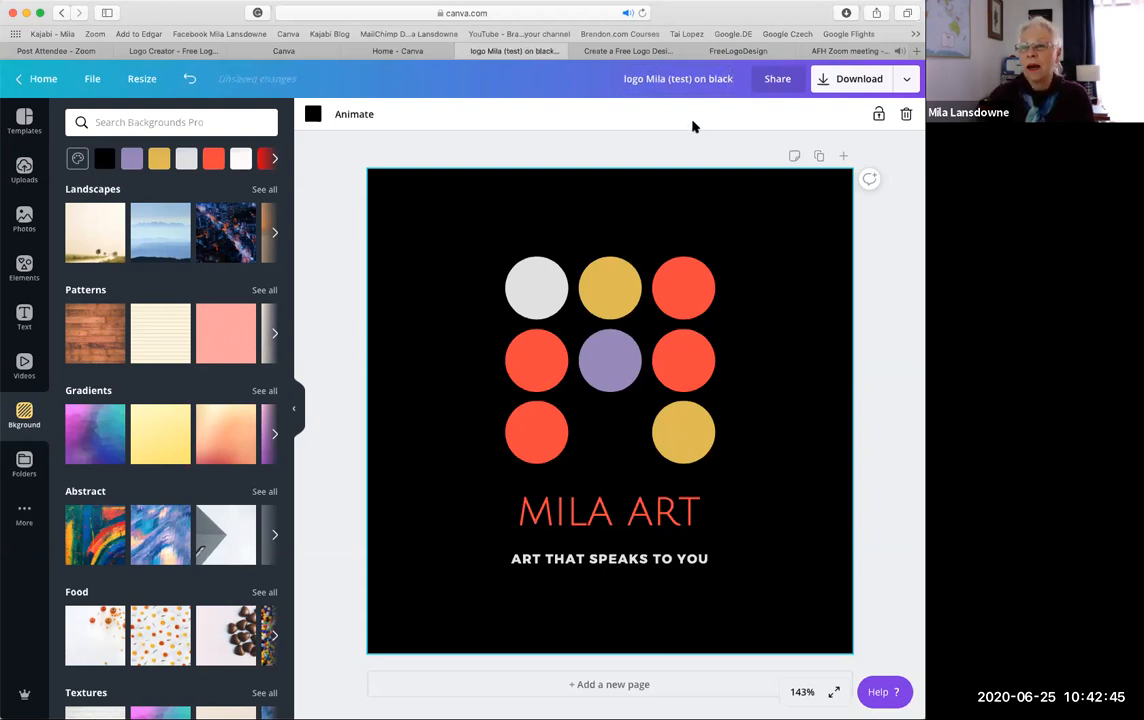
# Review the PNG download options for the black-background logo without downloading it
pyautogui.click(849, 80)
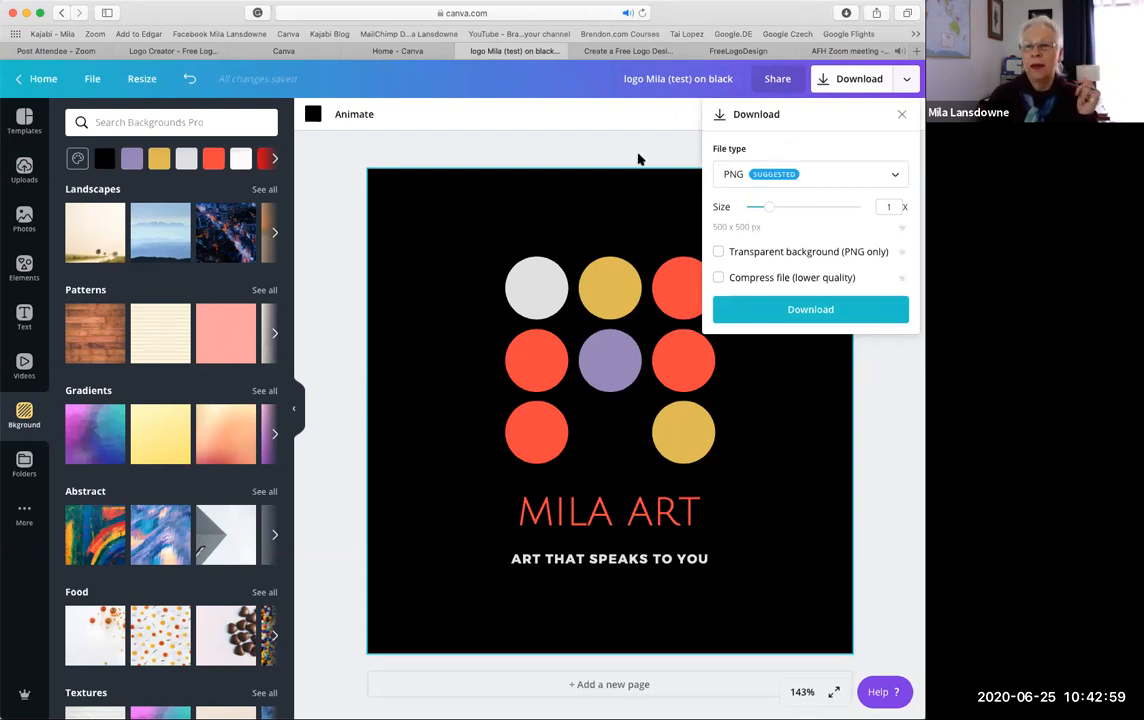
pyautogui.click(573, 151)
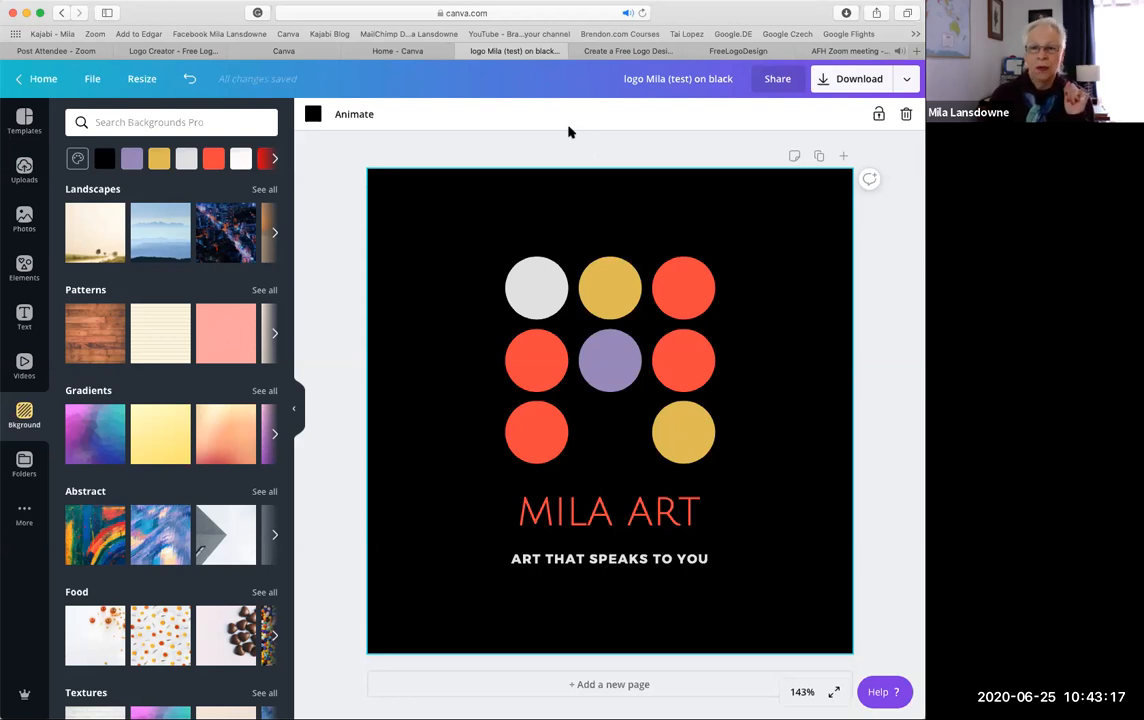
# Return to the Canva home page and make a copy of the black-background logo design
pyautogui.click(33, 80)
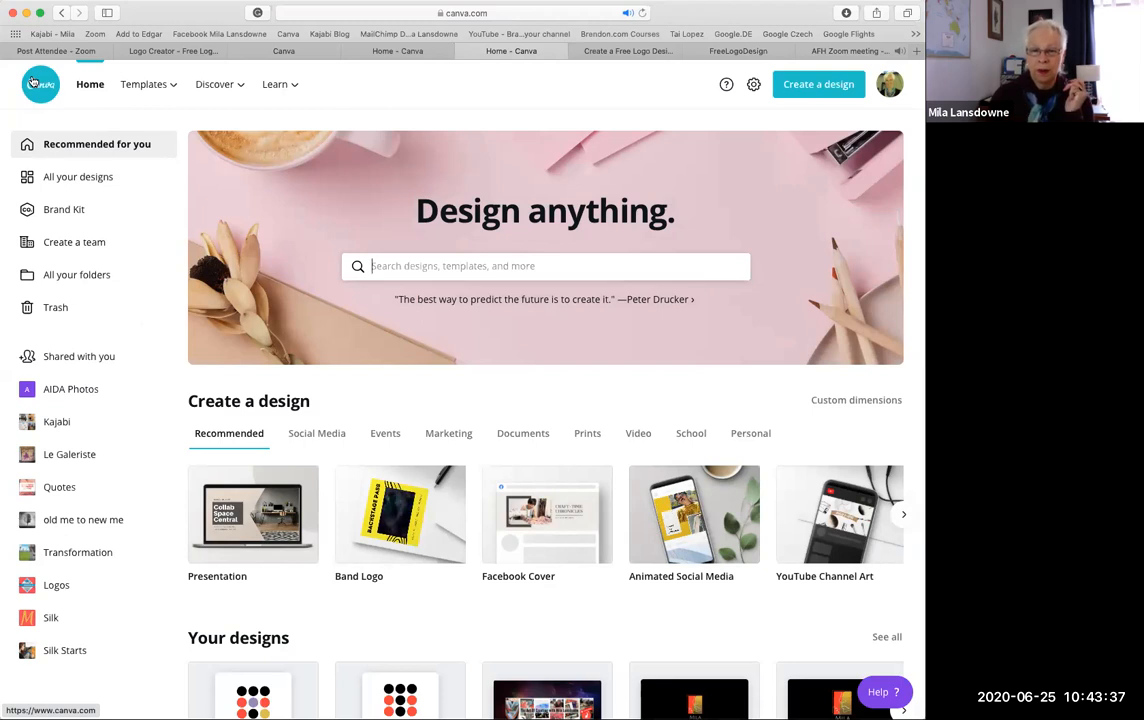
pyautogui.scroll(-1, 311, 327)
pyautogui.scroll(-5, 311, 327)
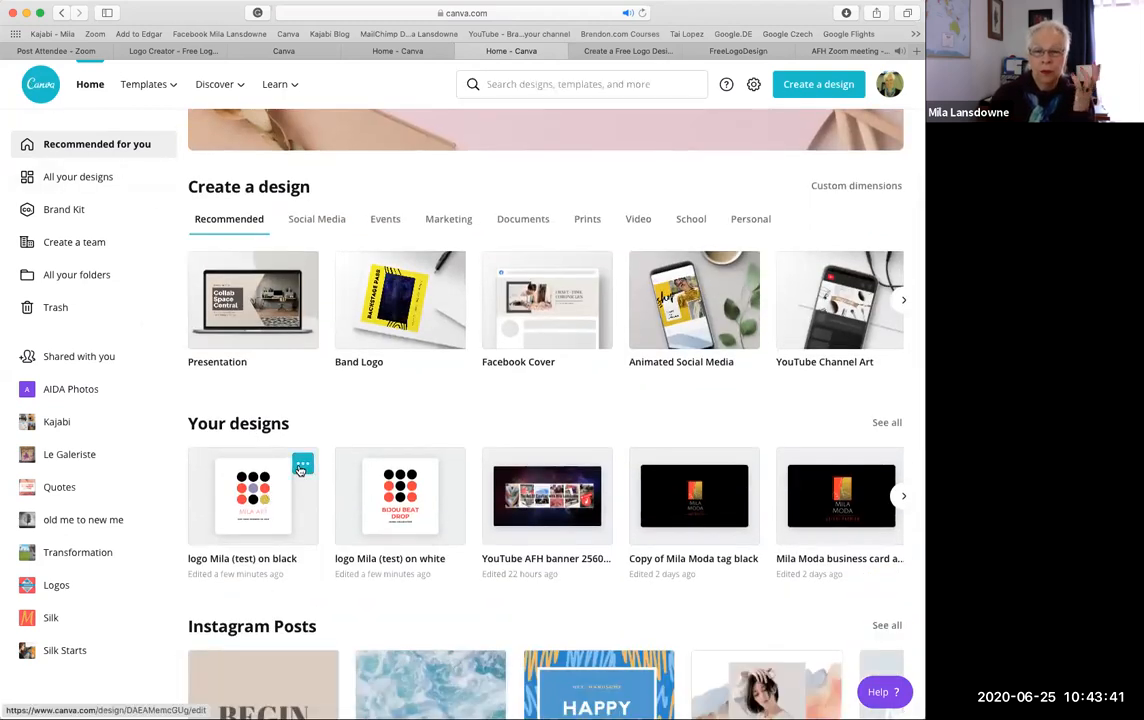
pyautogui.click(302, 466)
pyautogui.click(341, 543)
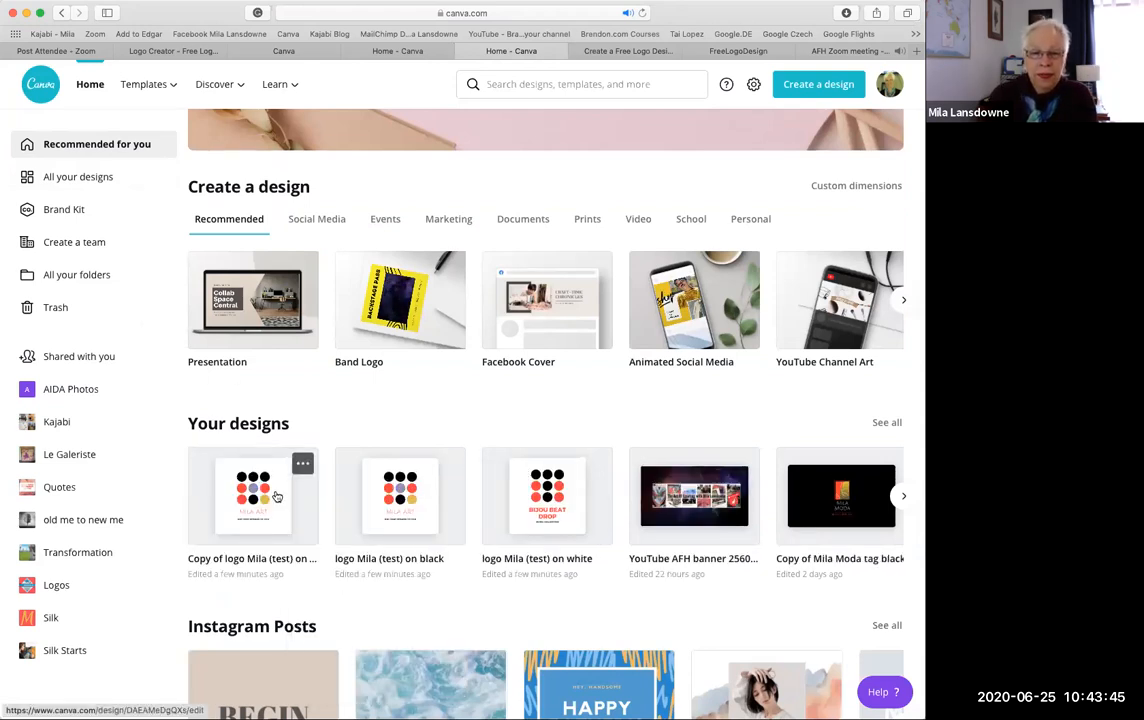
# Open the copied logo, delete its black page background and review the PNG download options, including transparent background
pyautogui.click(273, 500)
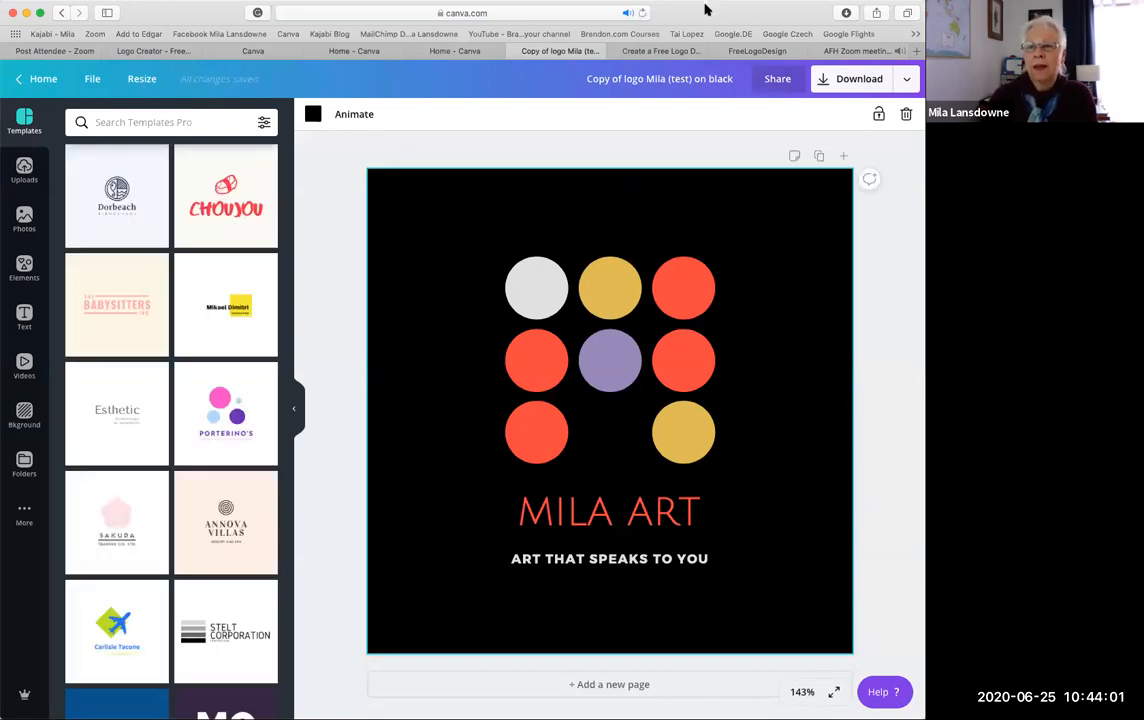
pyautogui.click(906, 115)
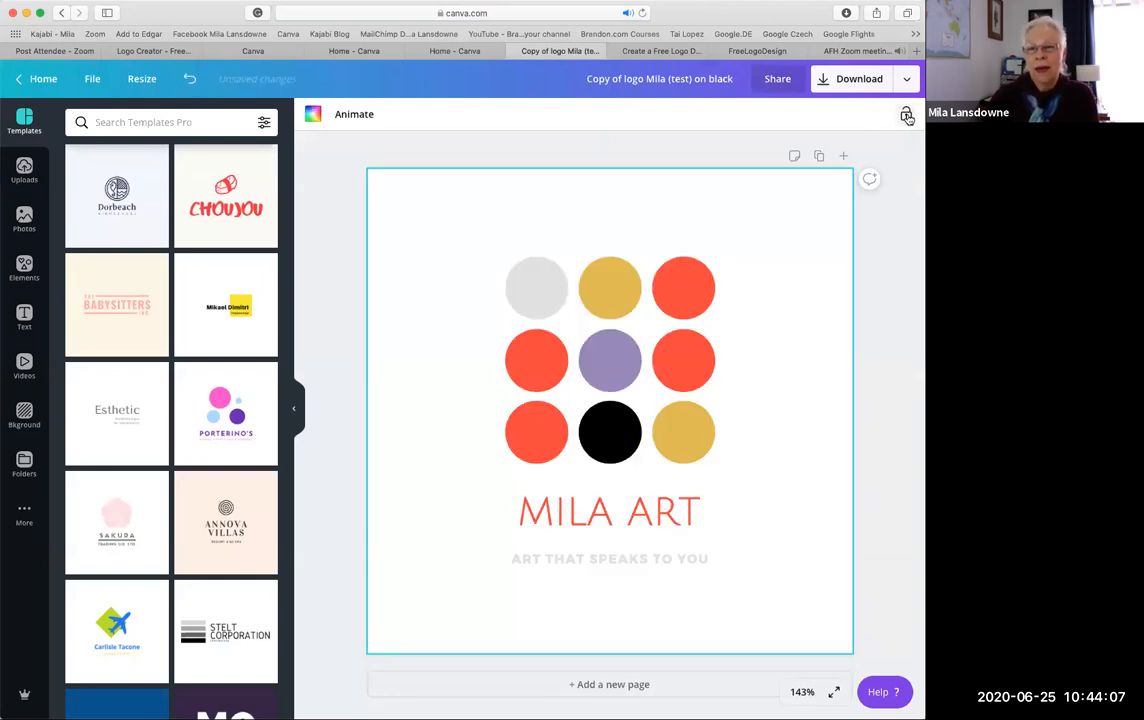
pyautogui.click(825, 83)
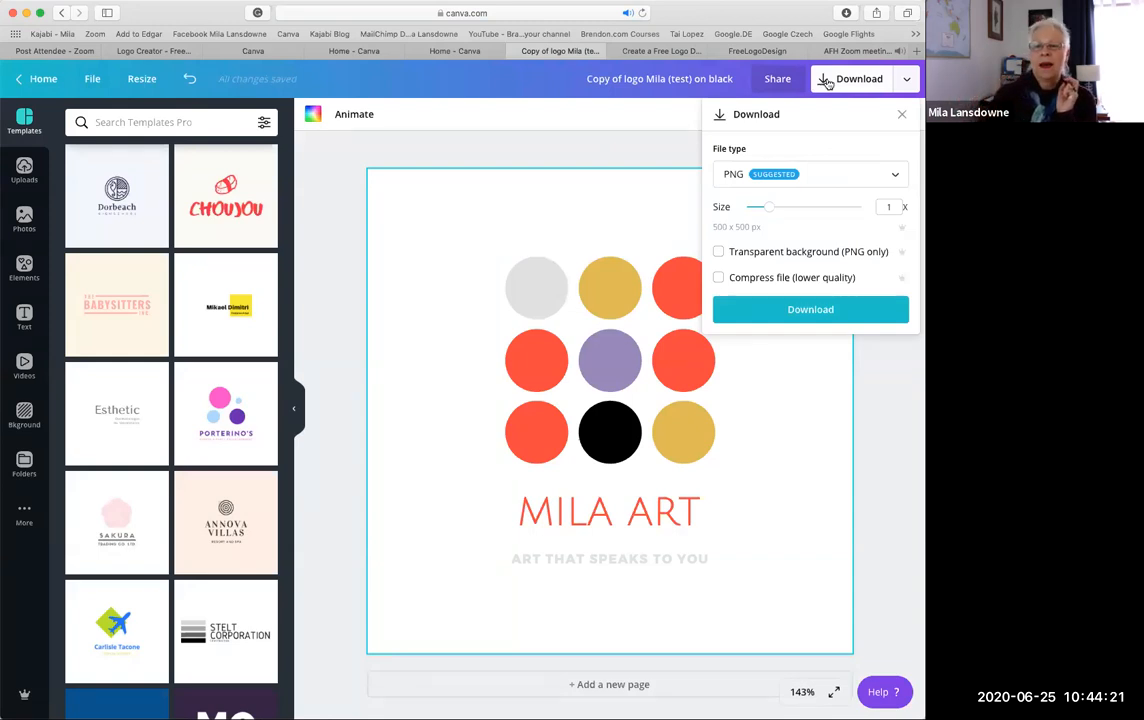
pyautogui.click(882, 361)
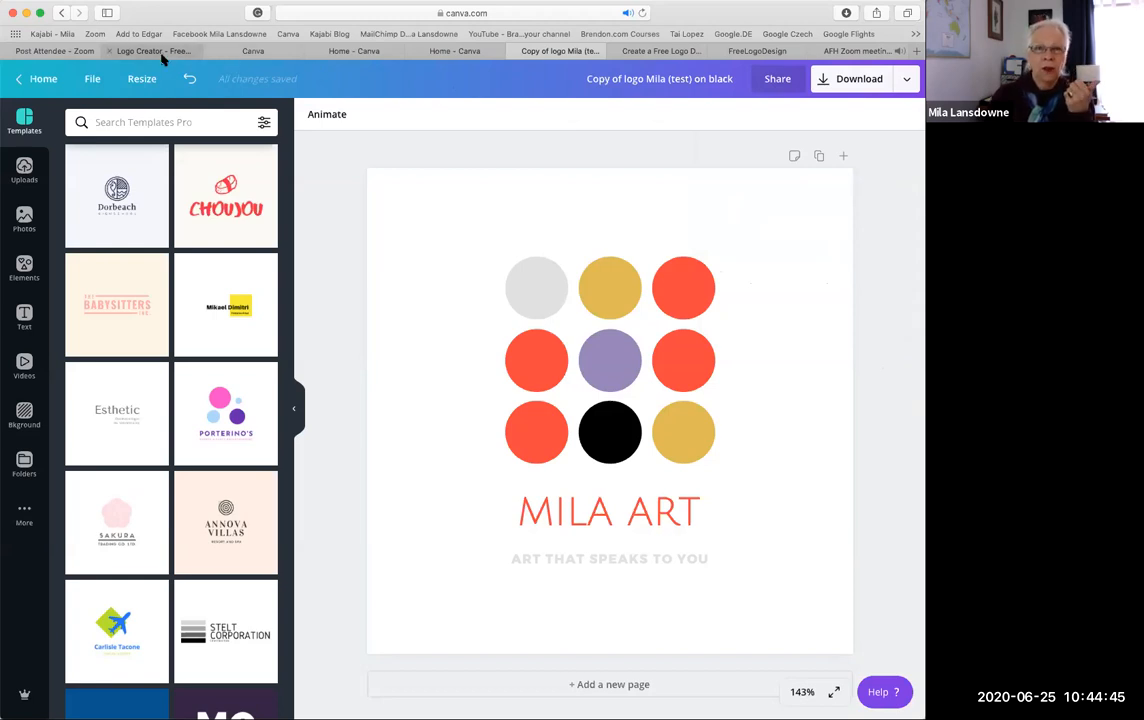
# Revisit the GraphicSprings logo maker page, and examine the download packages and prices on the FreeLogoDesign page
pyautogui.click(641, 52)
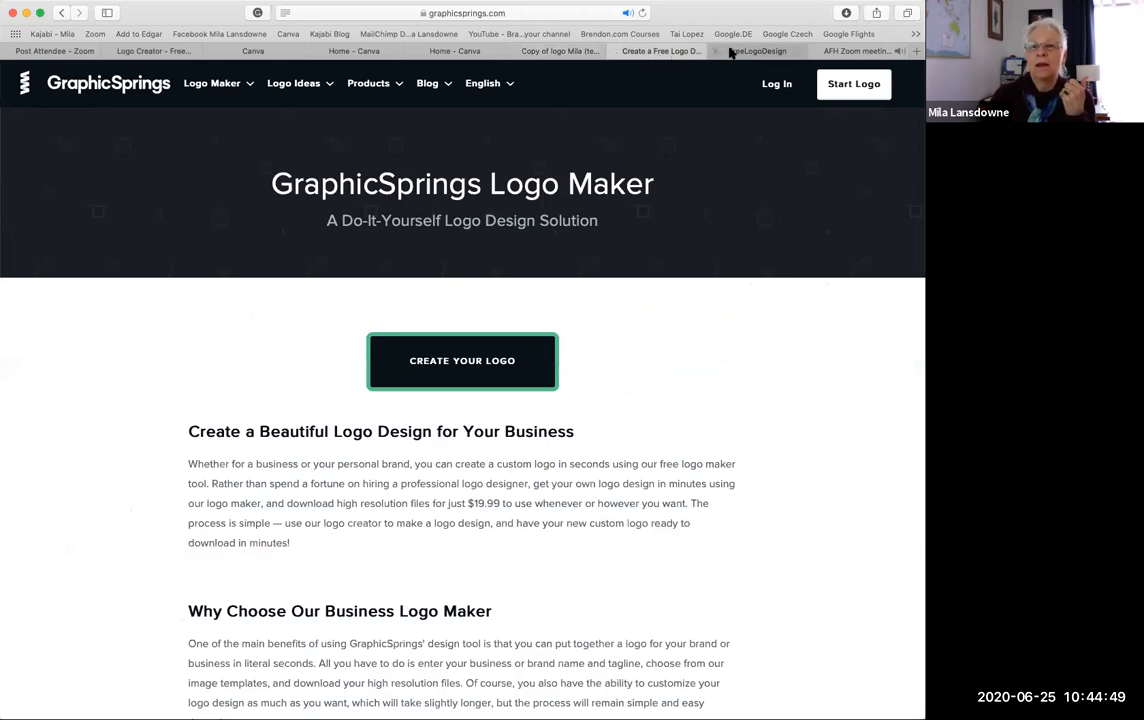
pyautogui.click(731, 52)
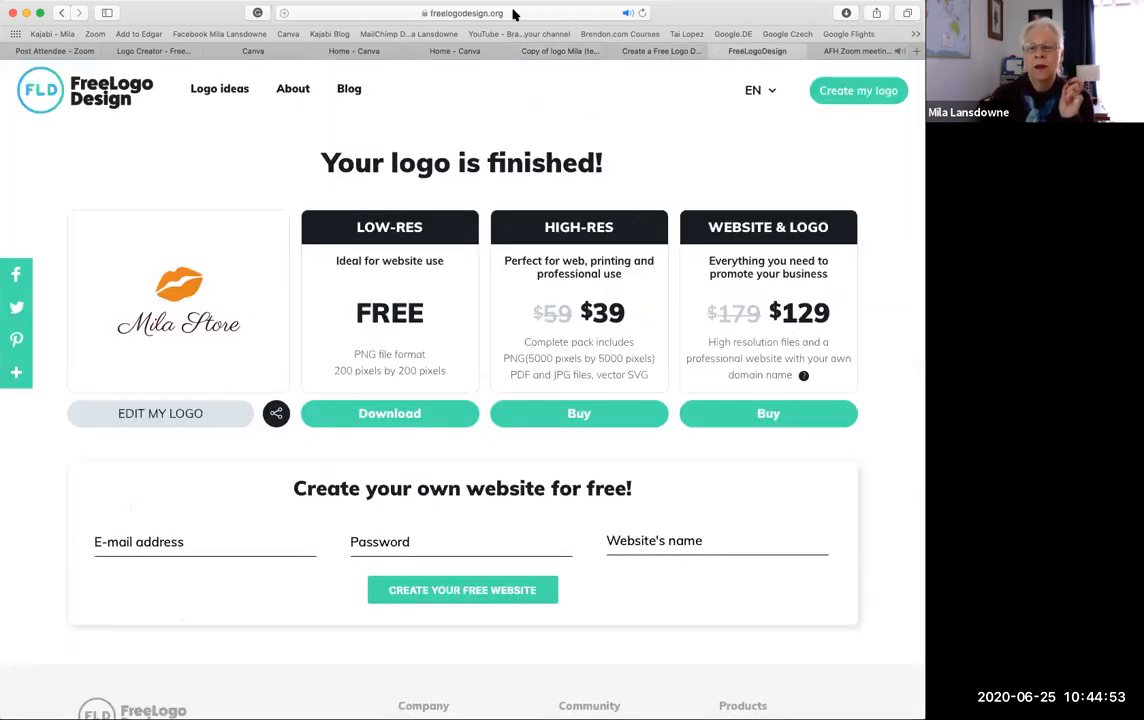
pyautogui.scroll(1, 597, 207)
pyautogui.scroll(-1, 590, 210)
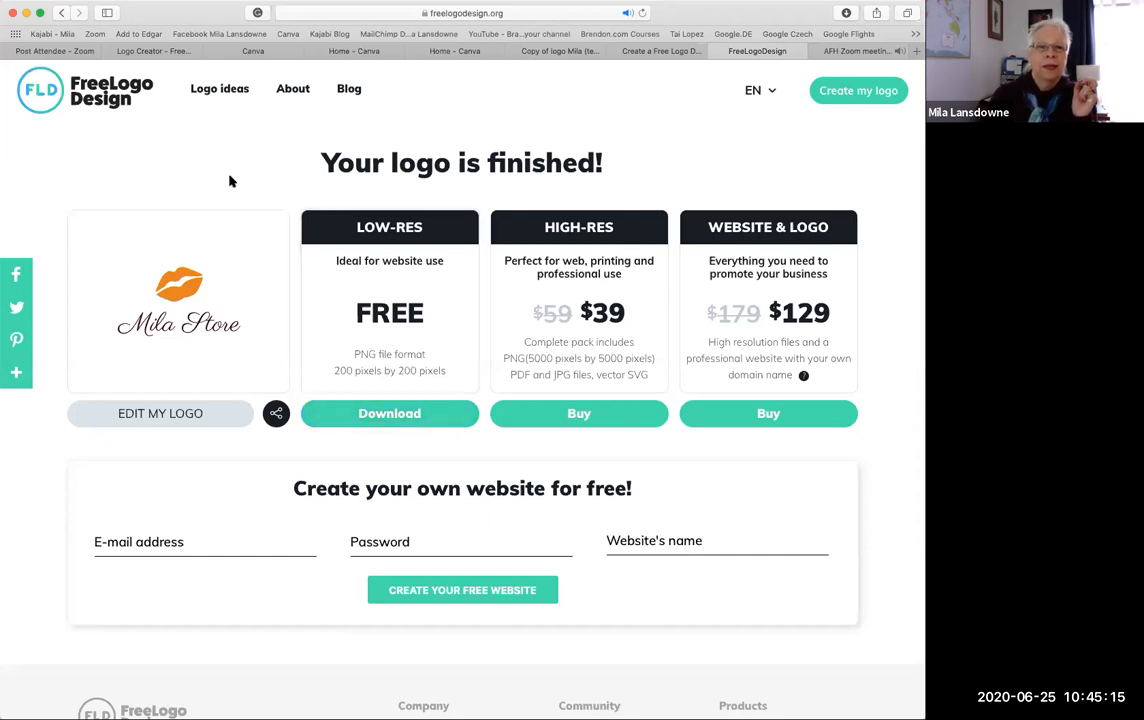
# Switch to Hatchful, dismiss the notice above the saved logos and go back to the site's start page
pyautogui.click(152, 52)
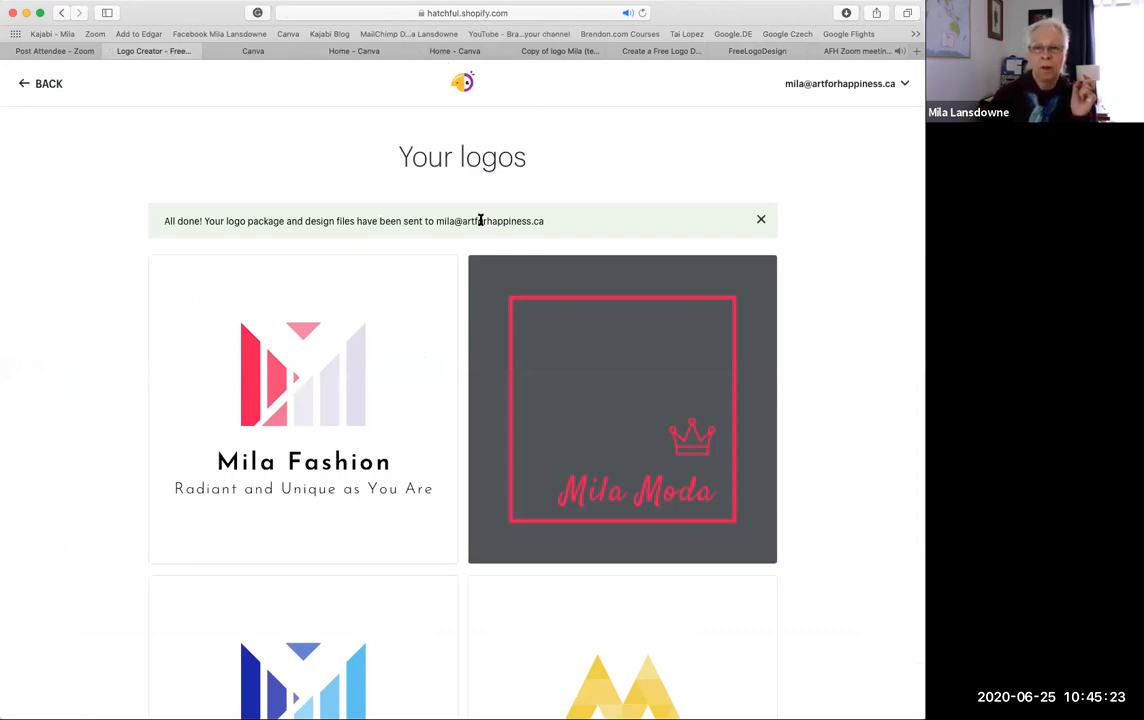
pyautogui.click(760, 222)
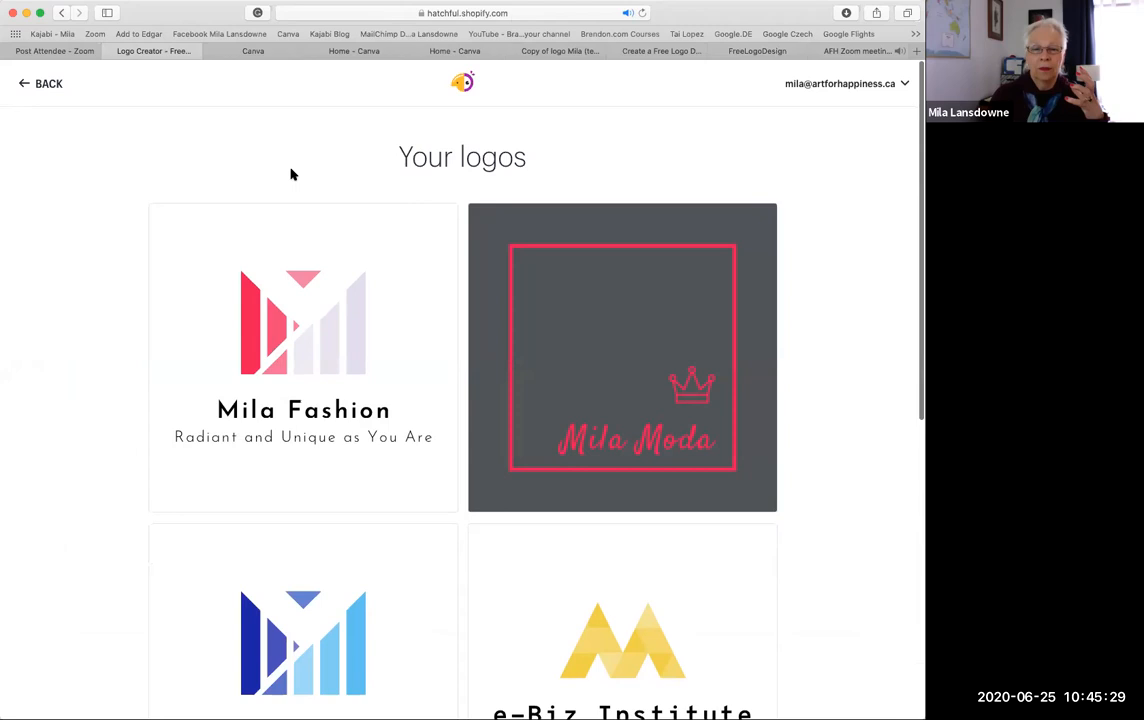
pyautogui.click(45, 83)
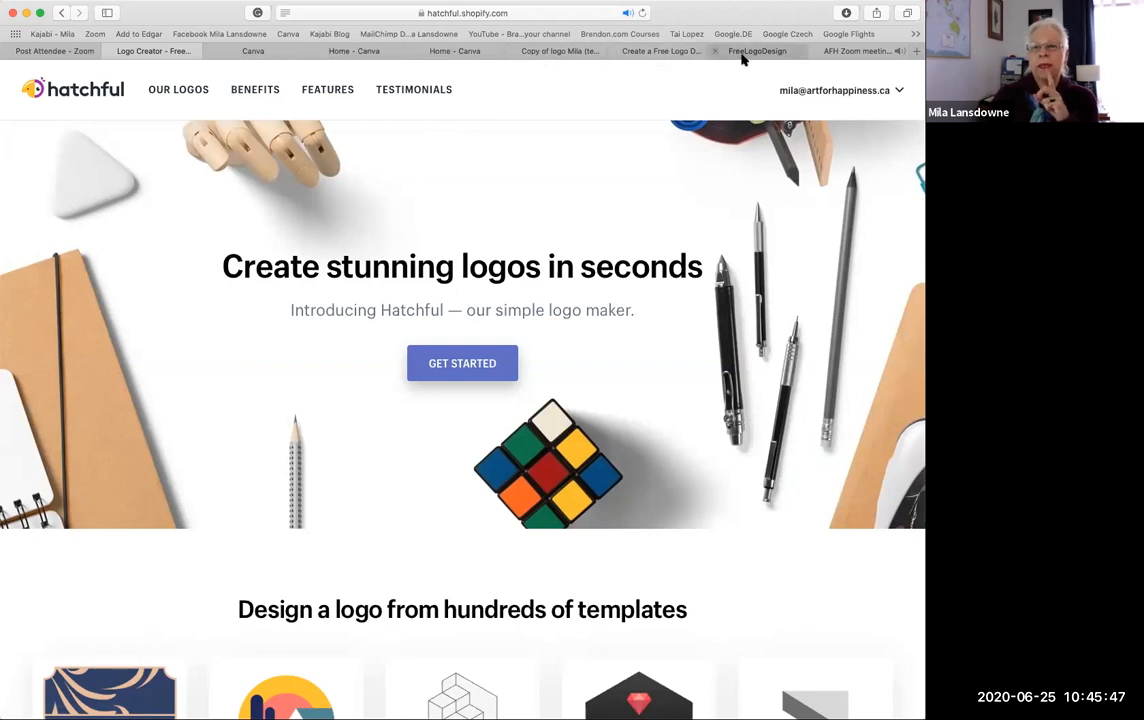
# Revisit the GraphicSprings page, and look over the Band Logo templates in Canva from the beginning of the list
pyautogui.click(672, 52)
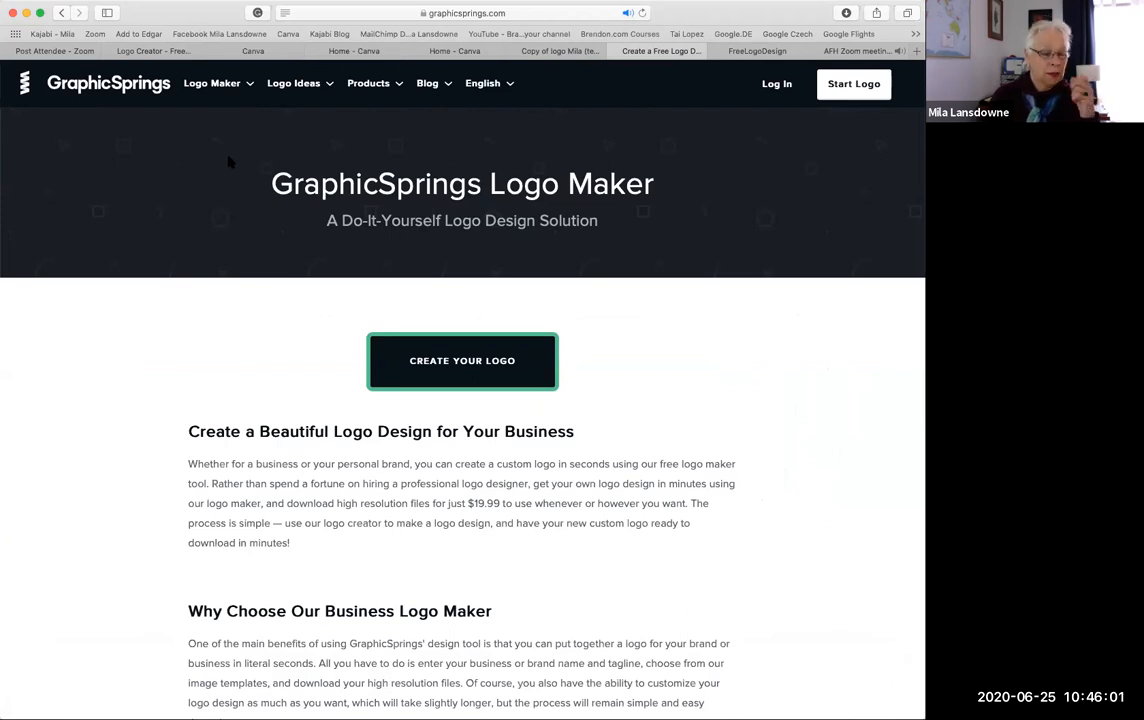
pyautogui.moveTo(322, 84)
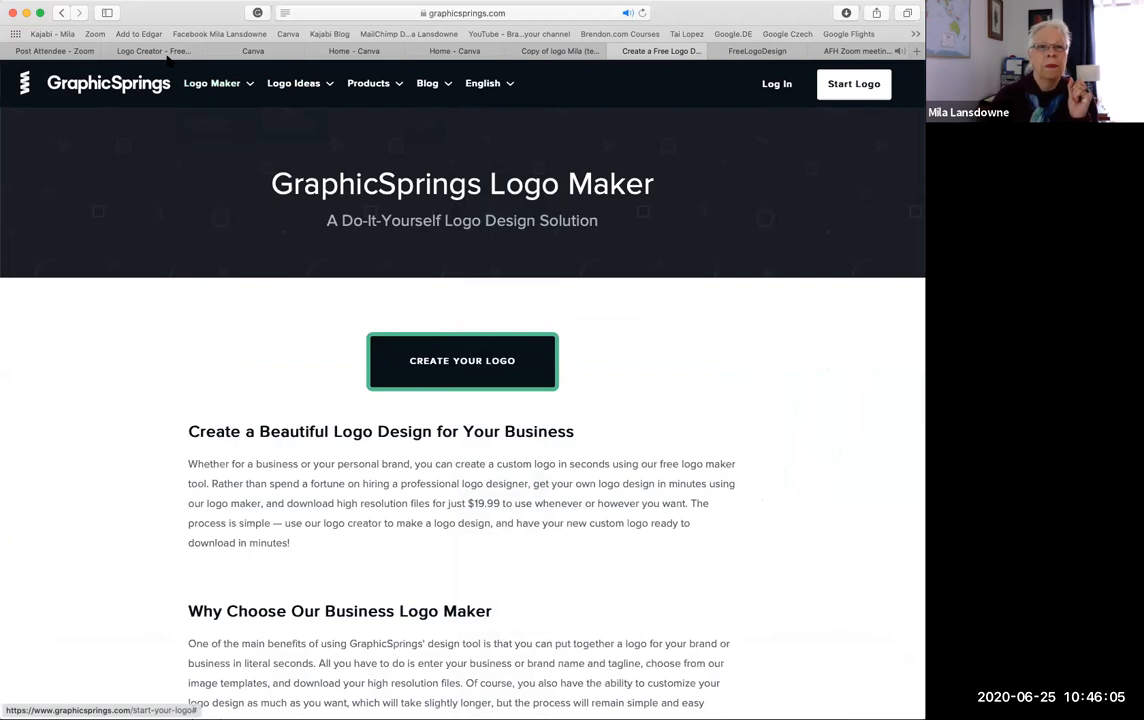
pyautogui.click(254, 52)
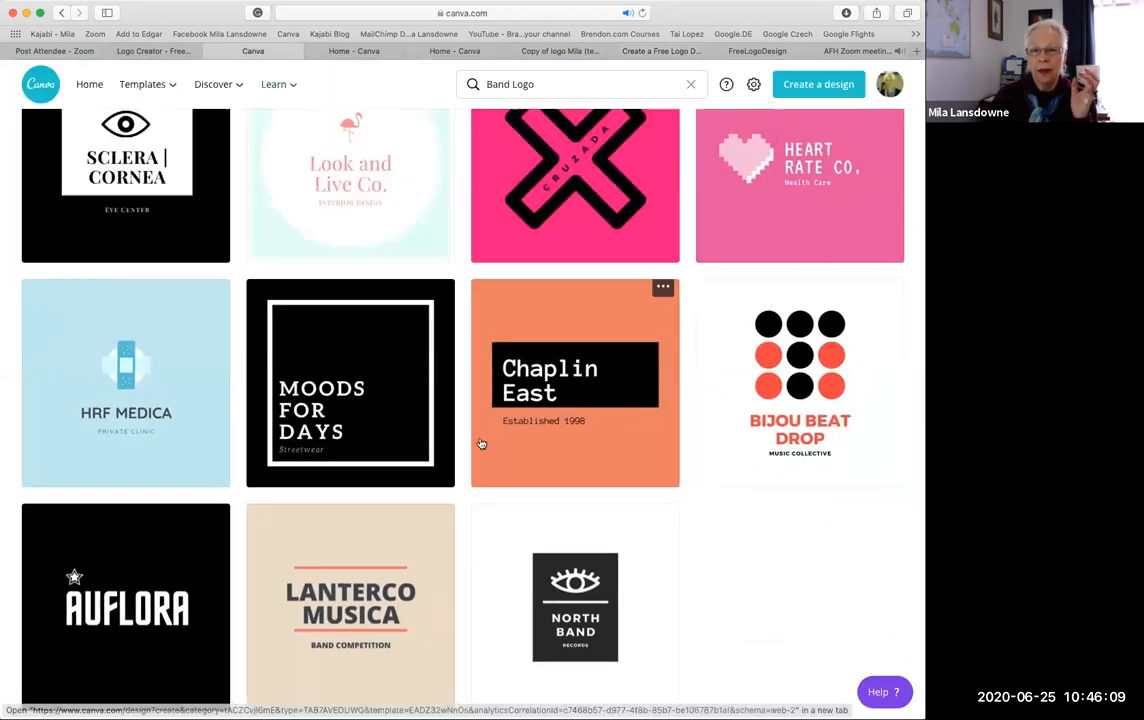
pyautogui.scroll(12, 473, 413)
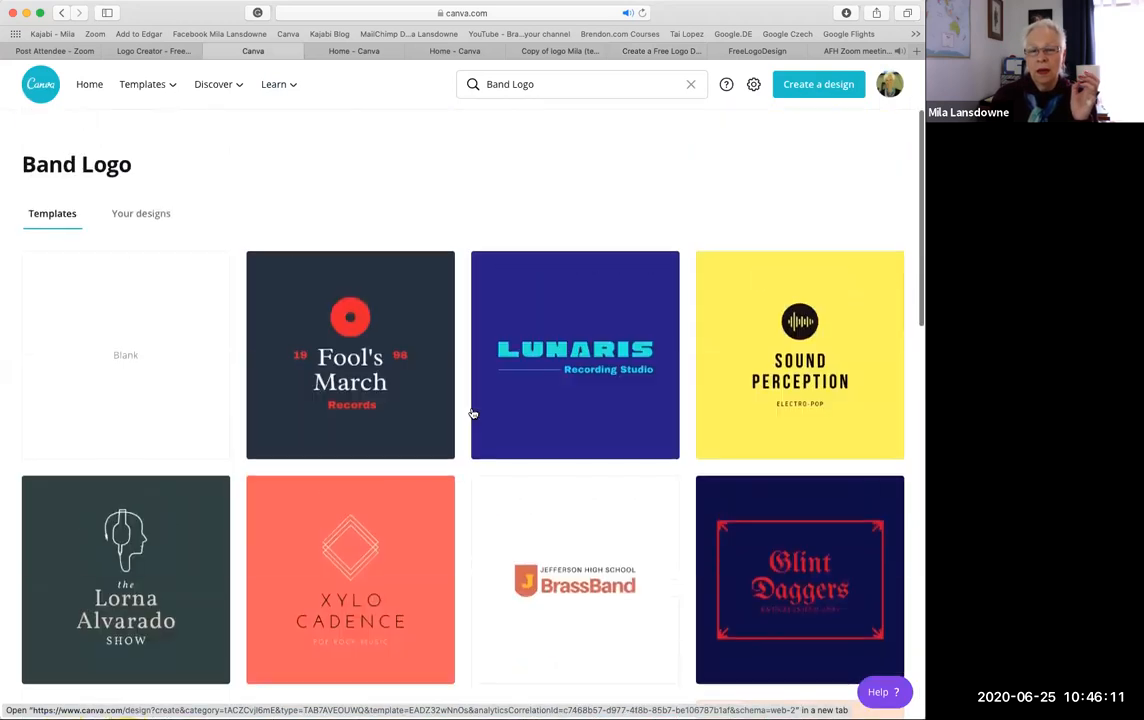